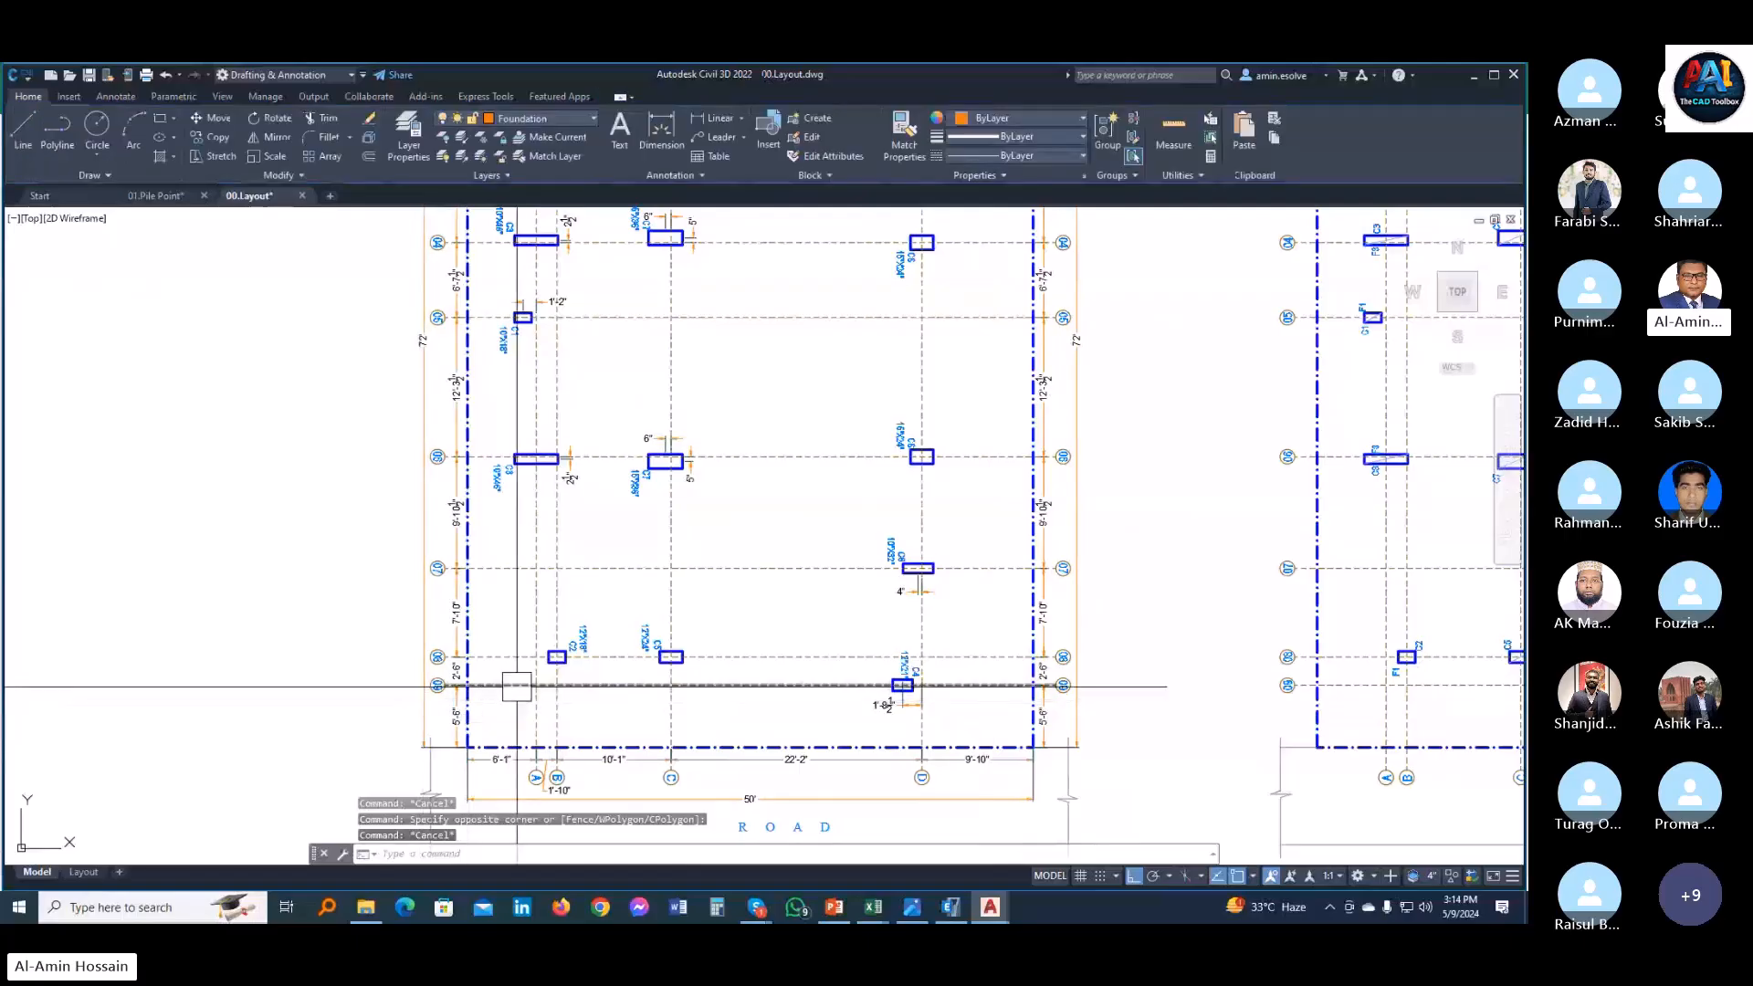
# - Examine column C2 and its size label at grid line 08 in the layout drawing
pyautogui.scroll(6, 563, 683)
pyautogui.scroll(-2, 563, 683)
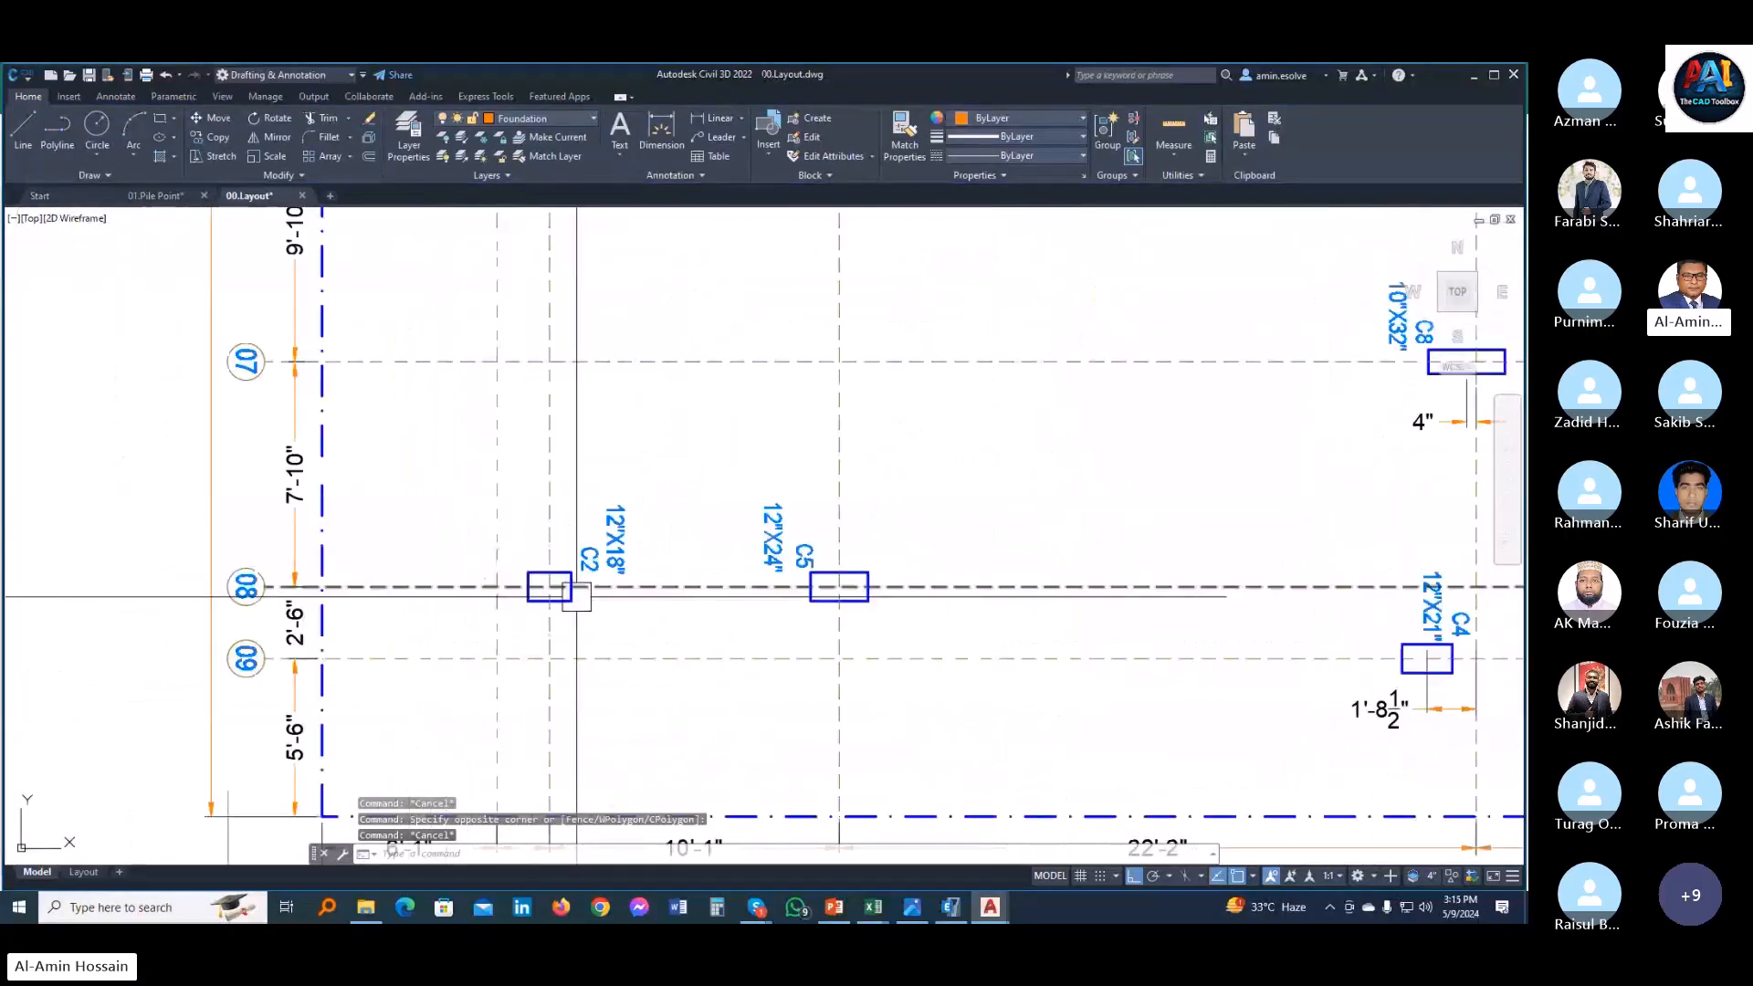
pyautogui.moveTo(427, 637)
pyautogui.mouseDown()
pyautogui.moveTo(568, 653)
pyautogui.moveTo(564, 599)
pyautogui.mouseUp()
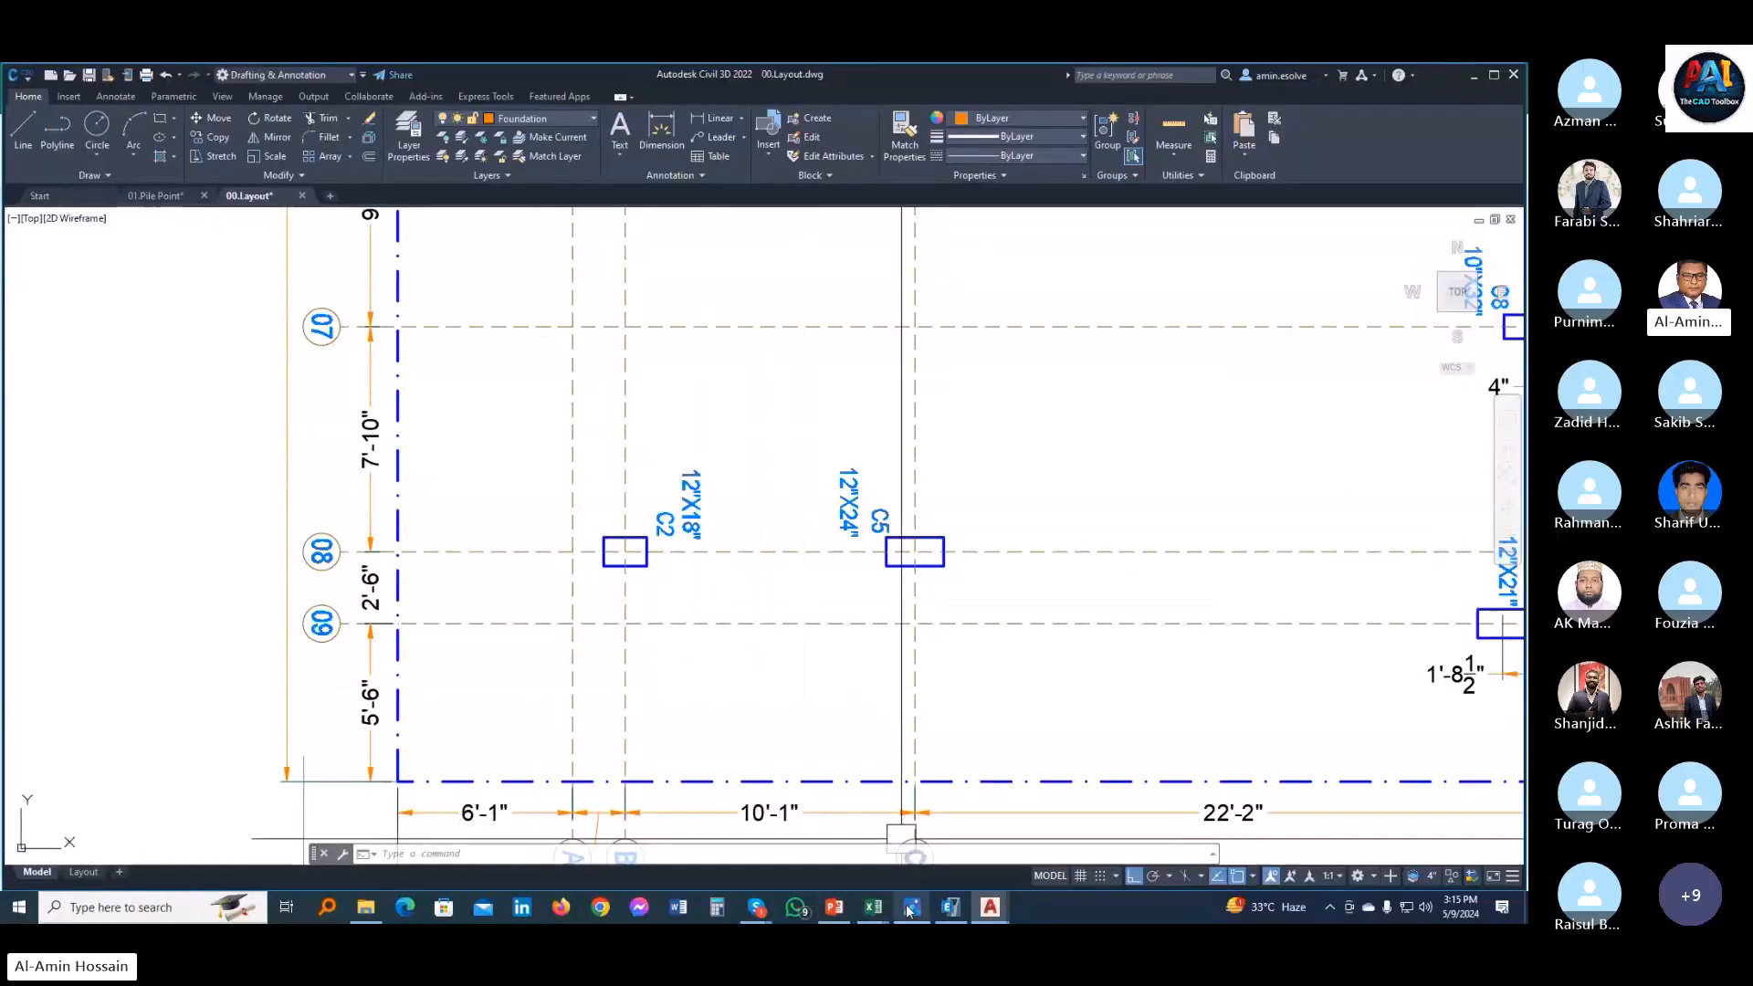
# - Switch to the Pile Foundation Design workbook in Excel and open the Number of Pile sheet
pyautogui.click(874, 909)
pyautogui.click(896, 854)
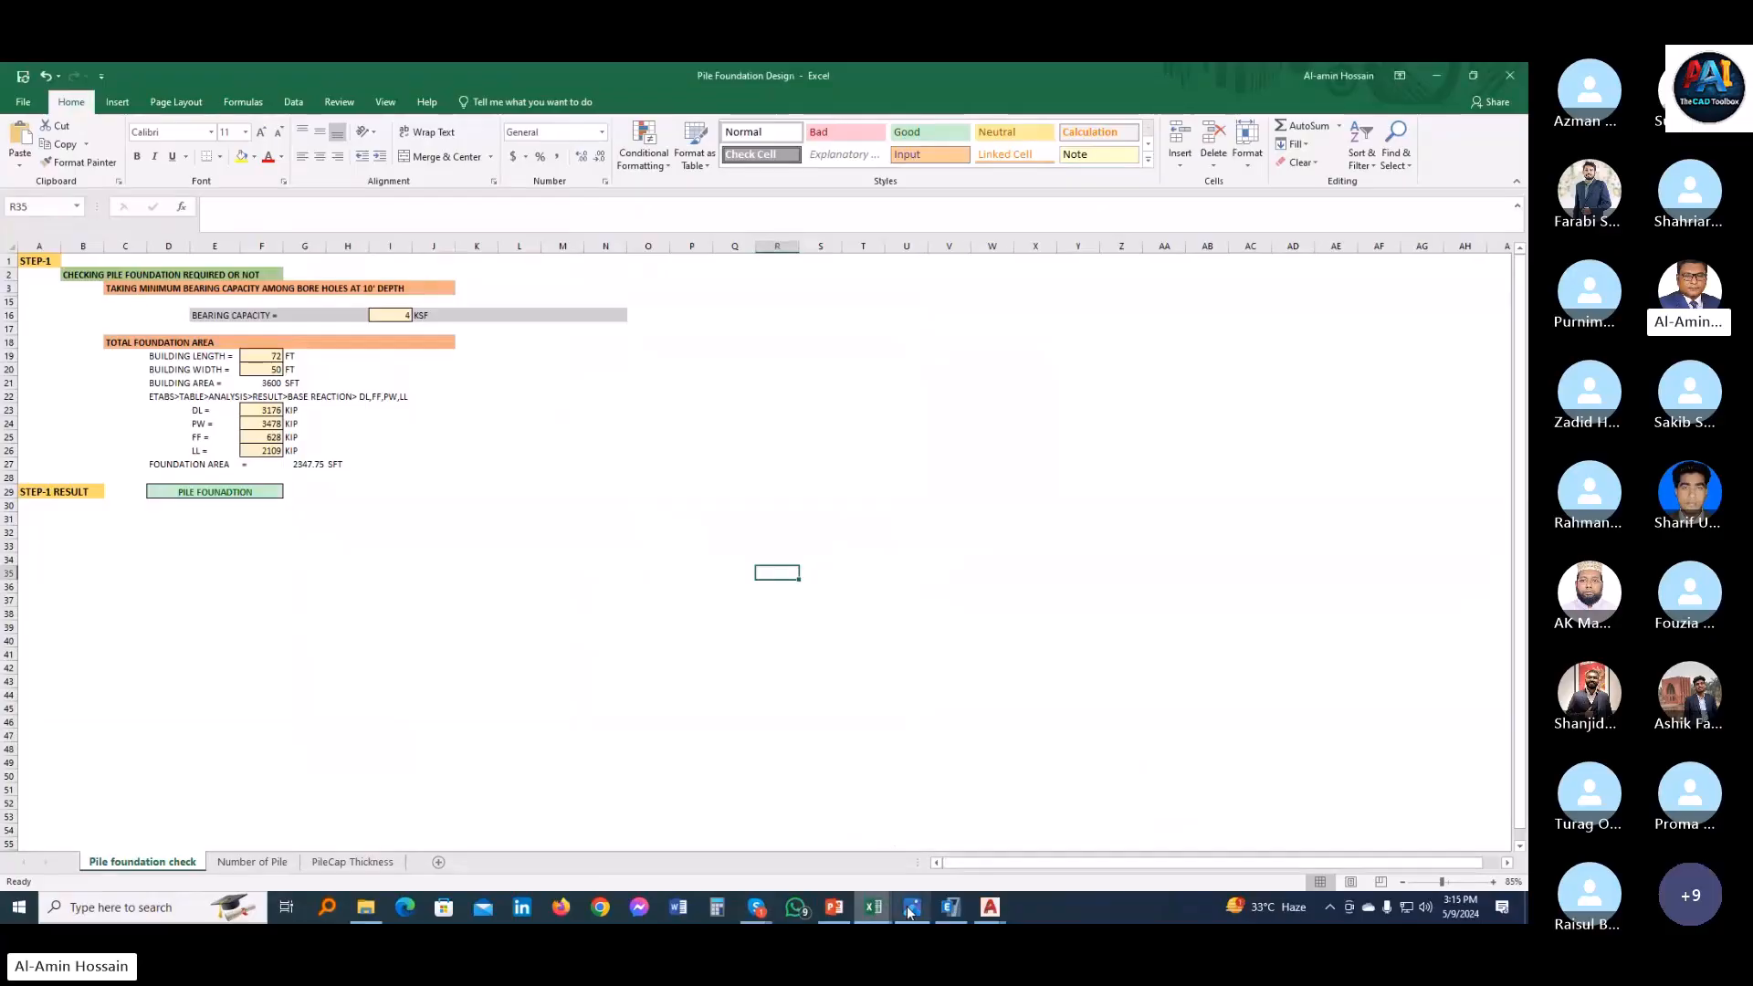
pyautogui.click(262, 863)
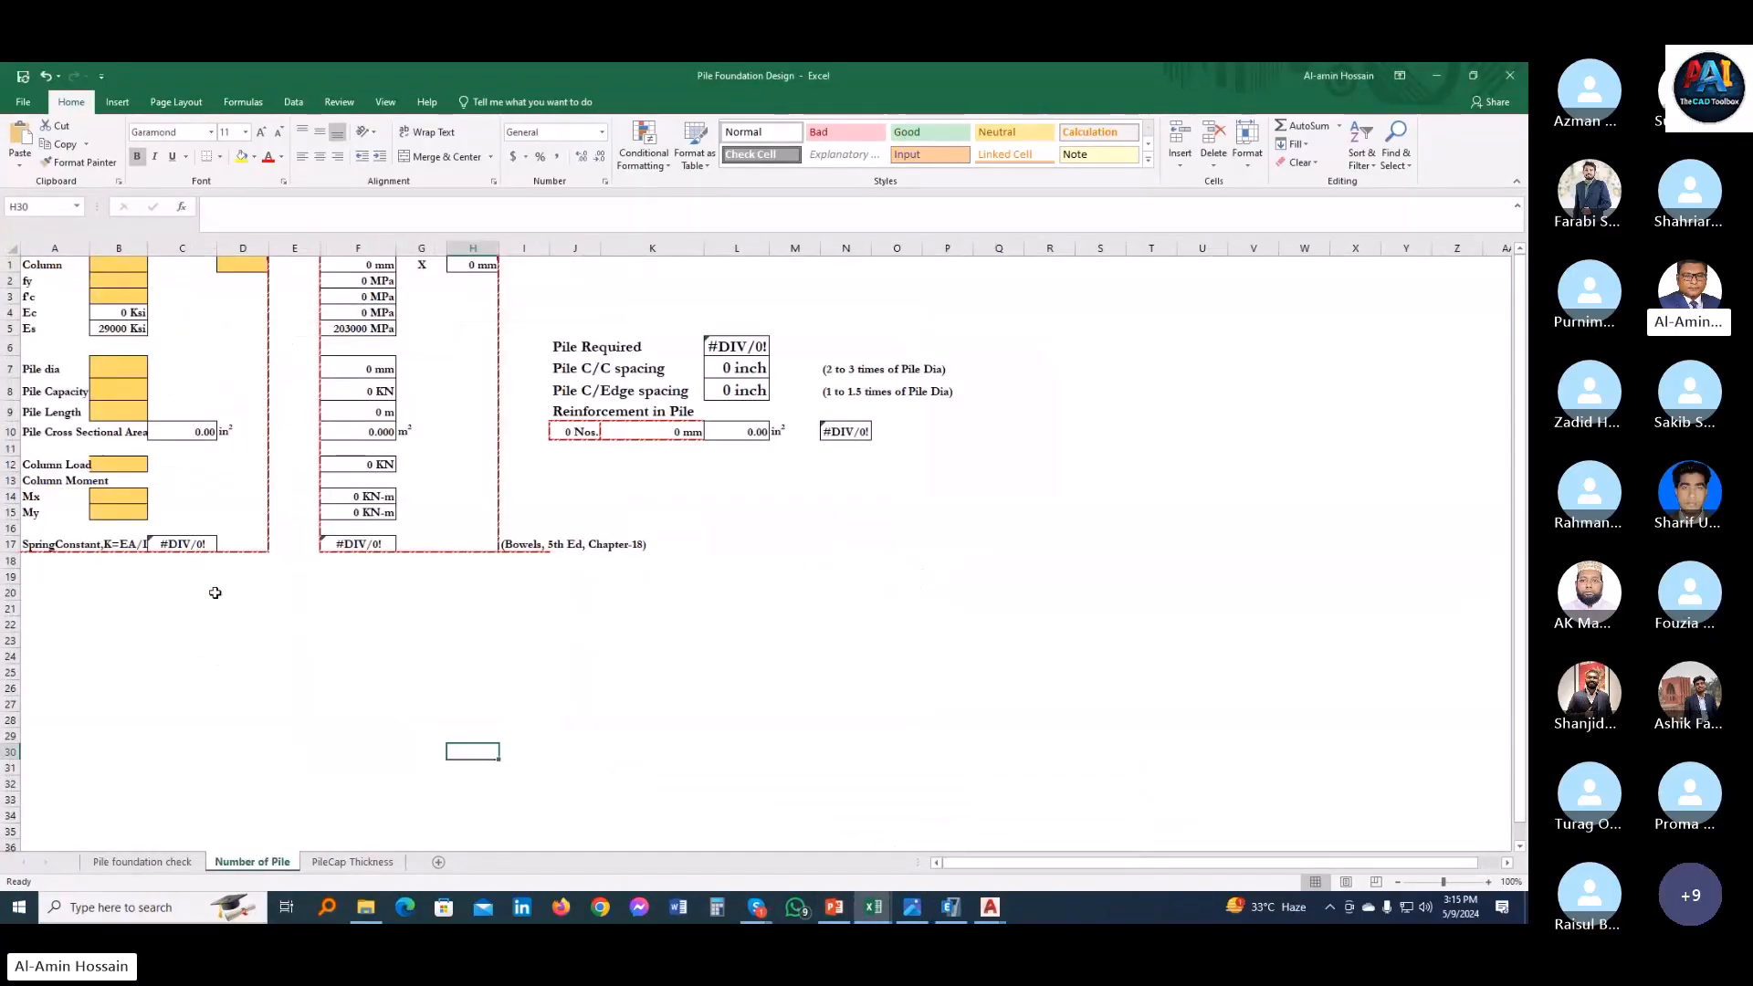
# - Switch back to the 00.Layout drawing in Civil 3D and check column C2's size, glancing at the ETABS model as well
pyautogui.moveTo(986, 916)
pyautogui.click(1033, 873)
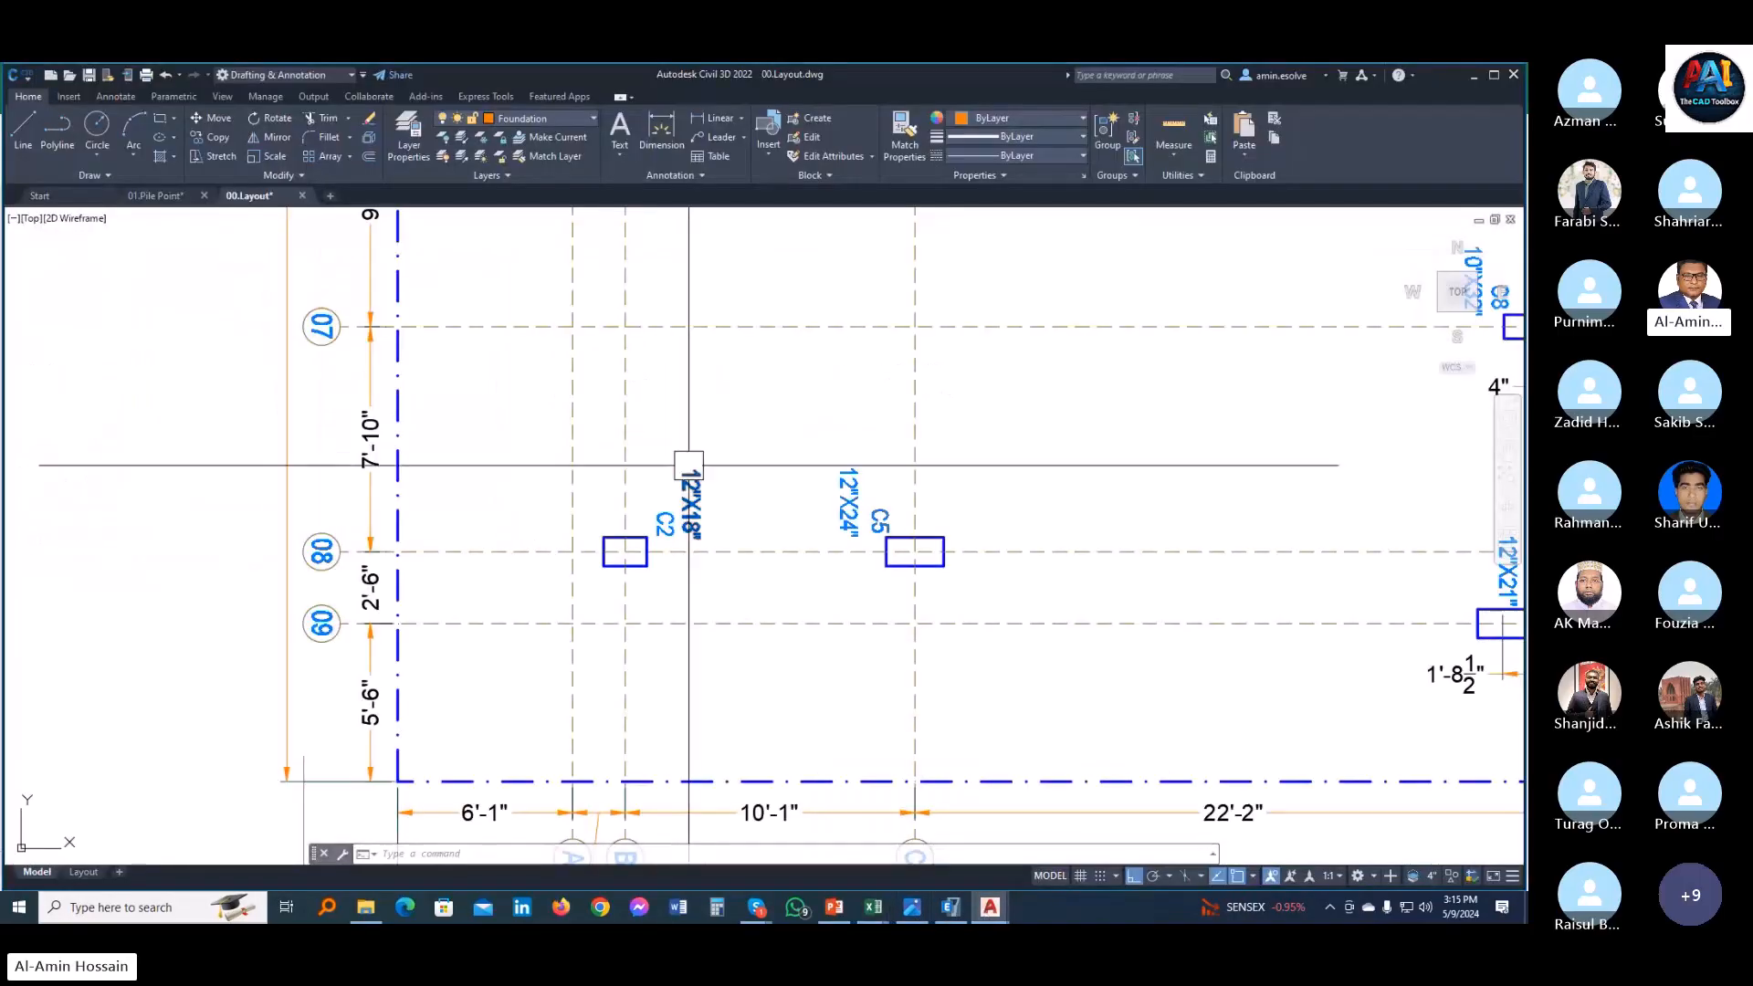
pyautogui.click(977, 915)
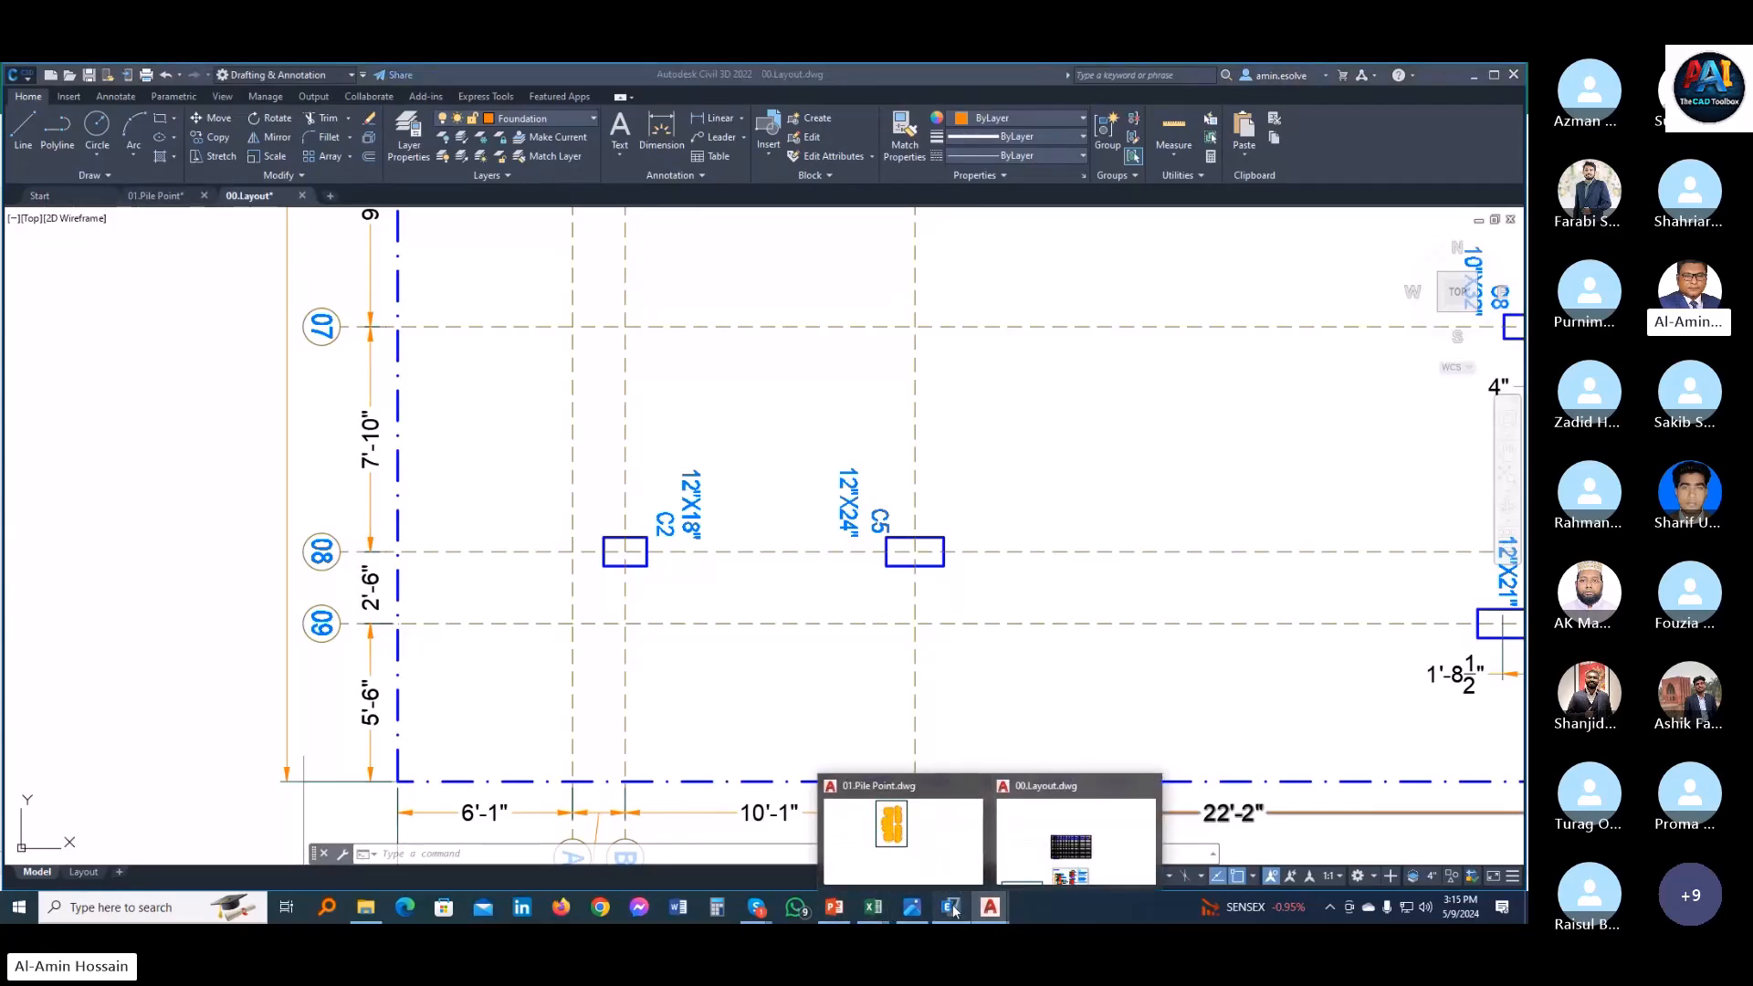
pyautogui.click(953, 909)
pyautogui.moveTo(722, 241); pyautogui.dragTo(555, 265)
pyautogui.click(1001, 911)
pyautogui.click(1060, 853)
# - Return to the Pile Foundation Design workbook in Excel and enter the column size as 12 by 18 inches
pyautogui.click(873, 908)
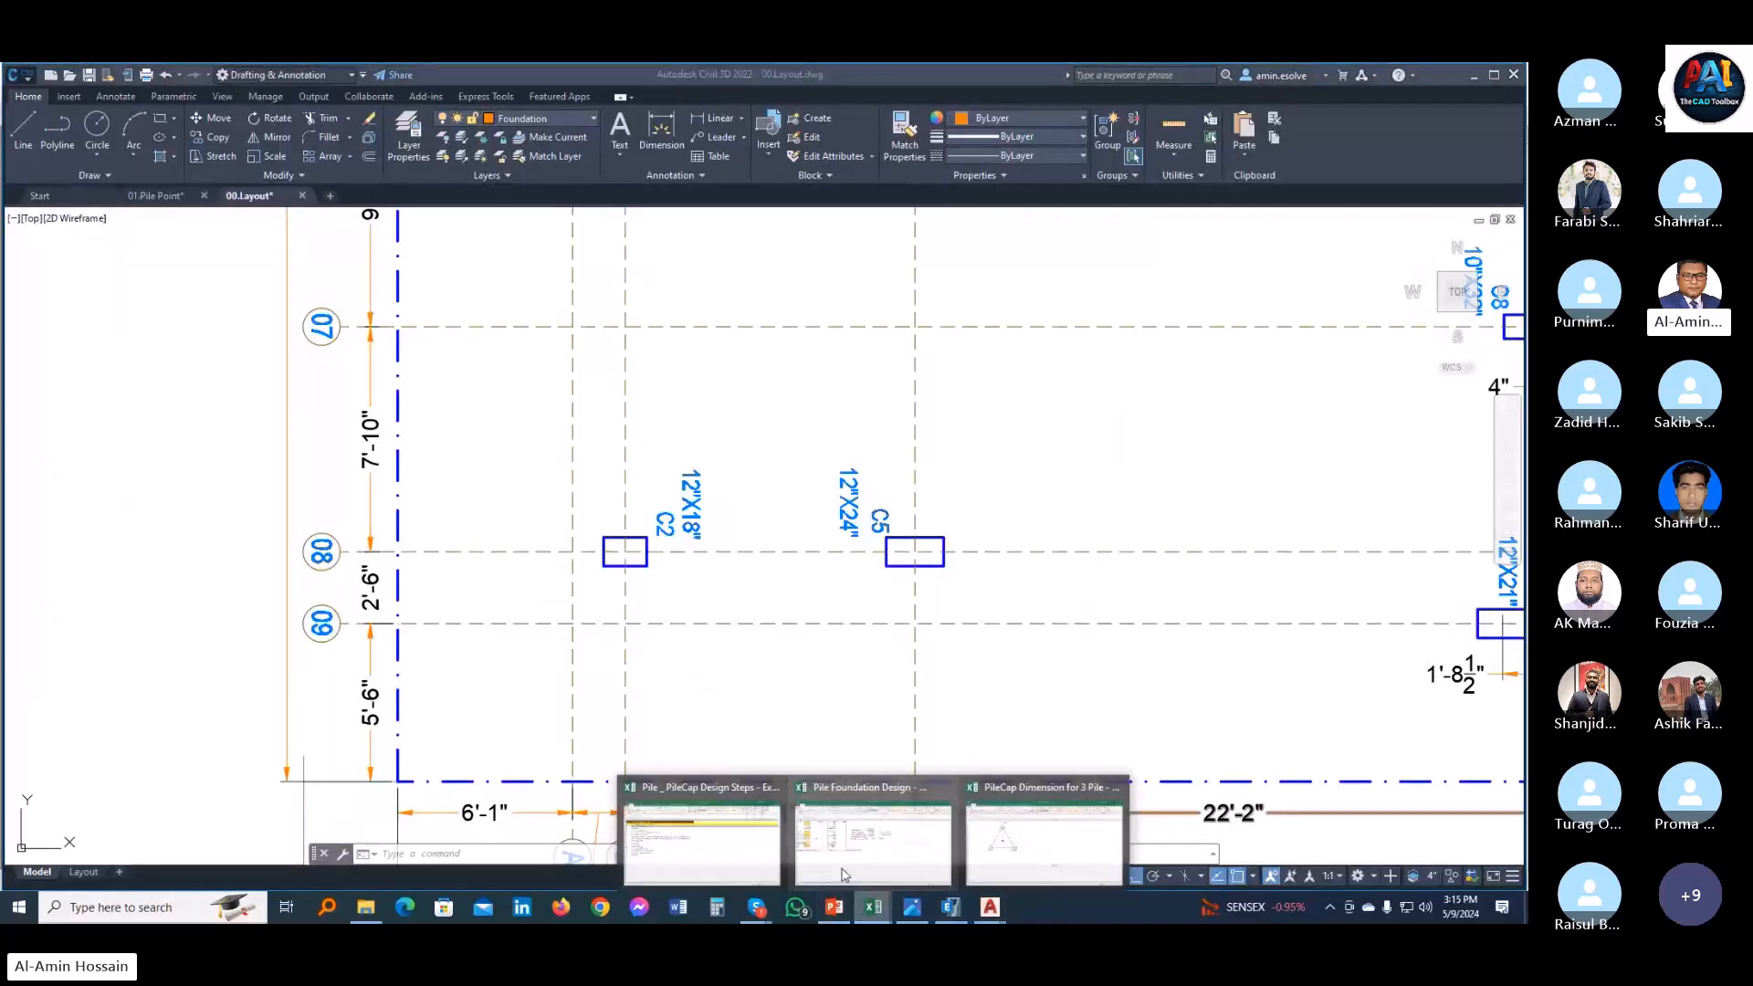
pyautogui.click(844, 874)
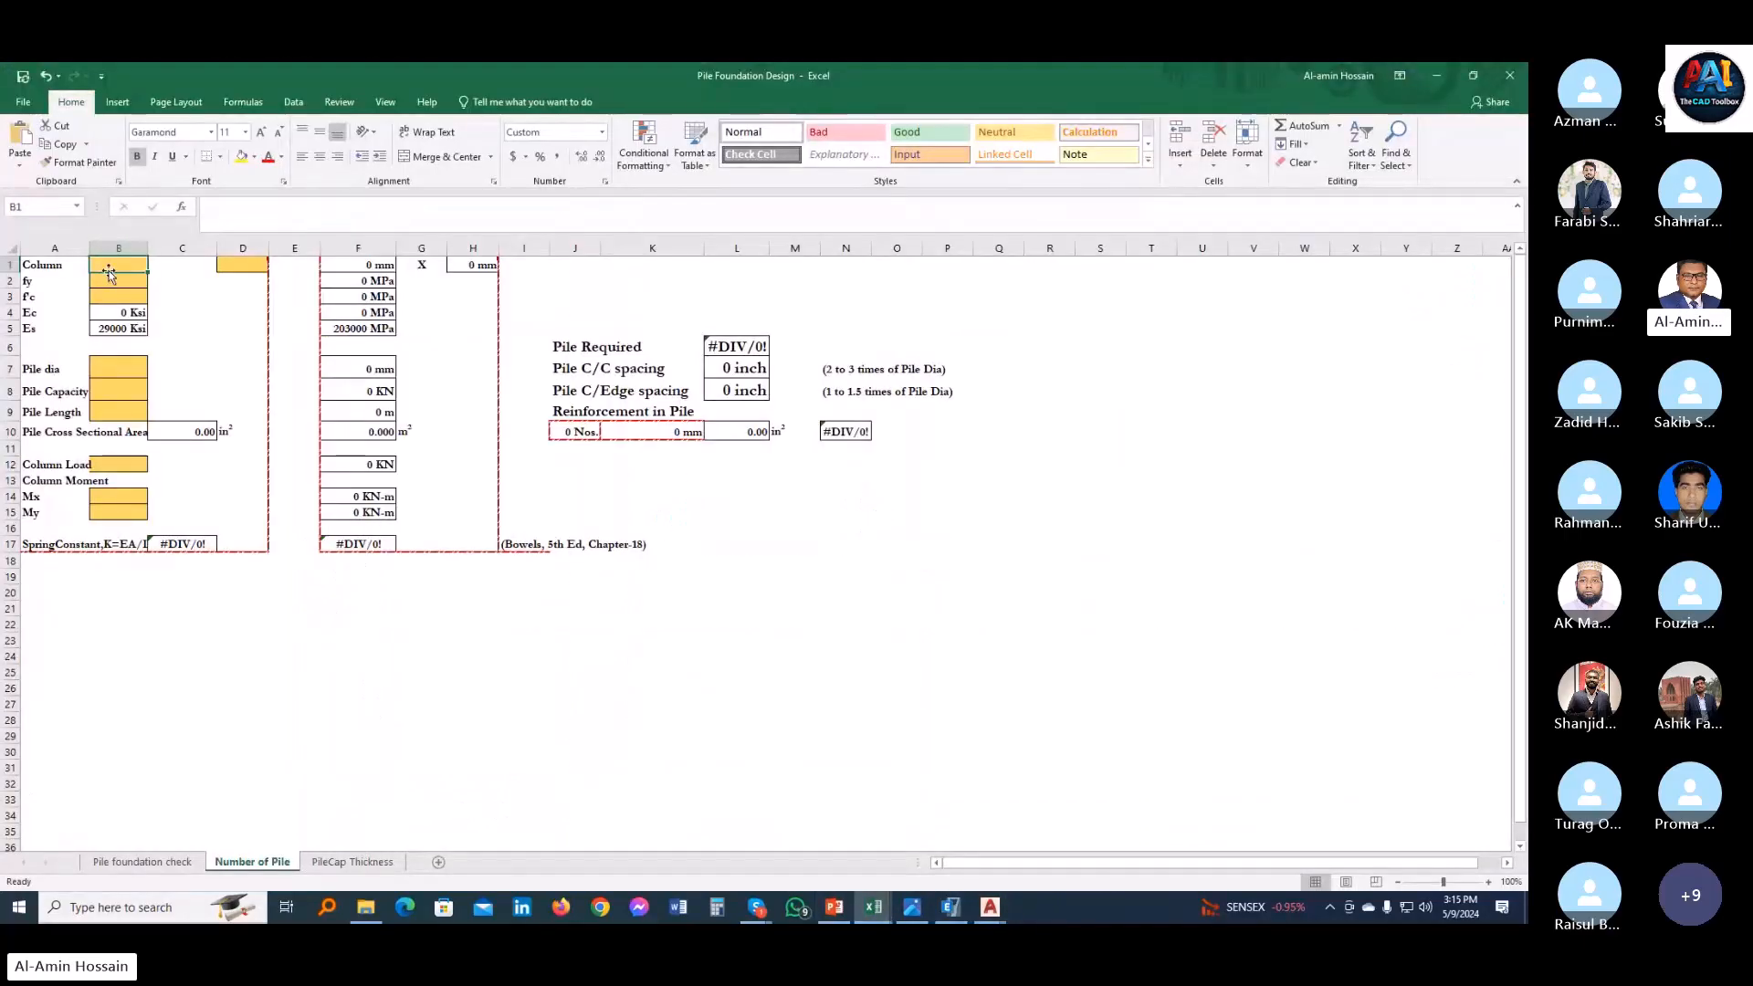
pyautogui.write('12')
pyautogui.press('Tab')
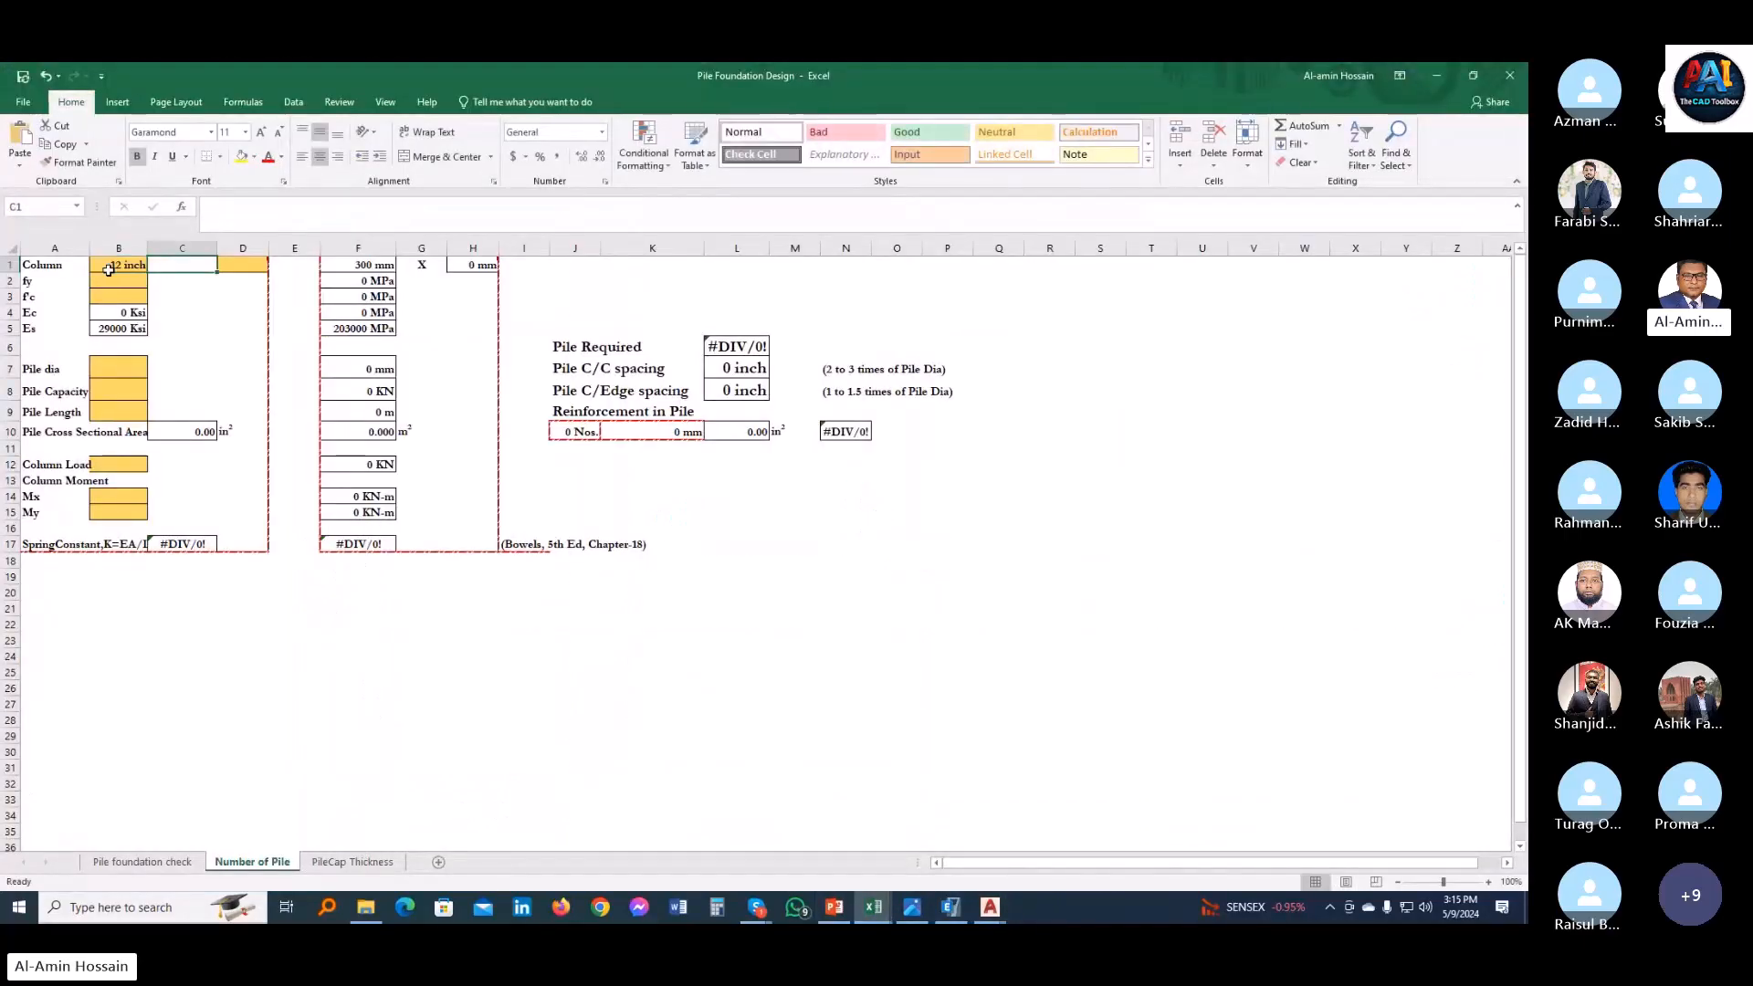
pyautogui.press('Tab')
pyautogui.write('18')
pyautogui.press('Return')
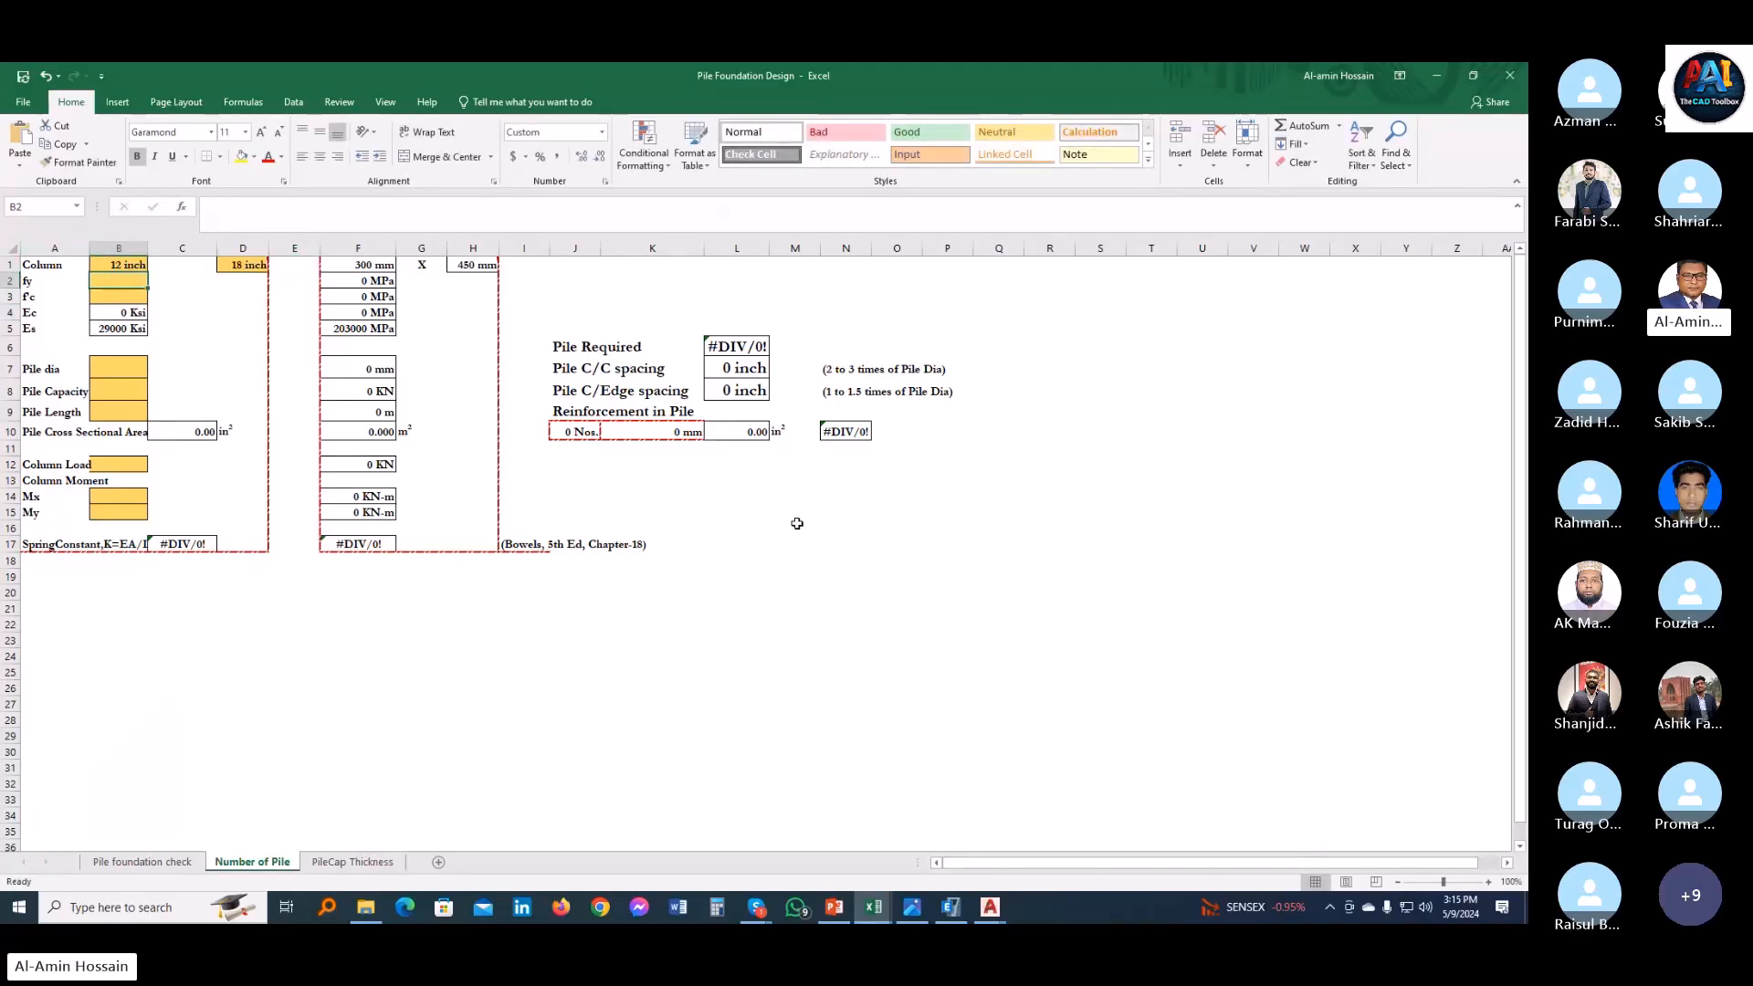
# - Set fy to 60000 psi and f'c to 4000 psi in the material inputs
pyautogui.write('600')
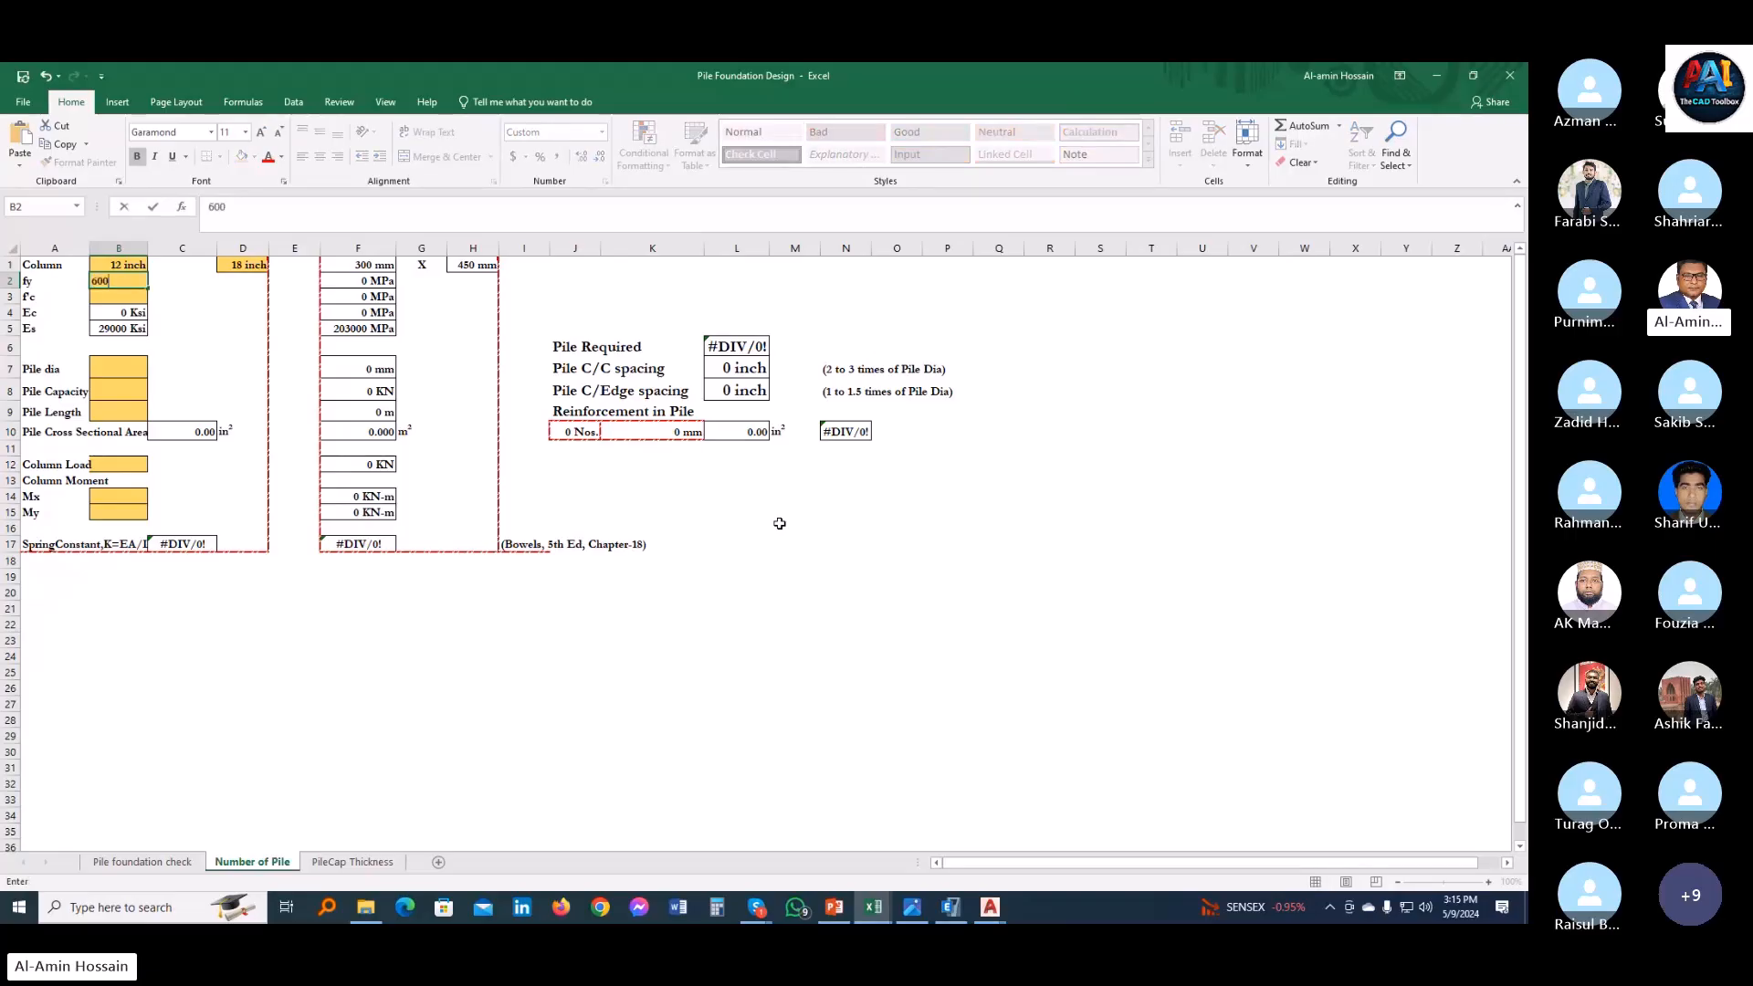
pyautogui.write('00')
pyautogui.press('Return')
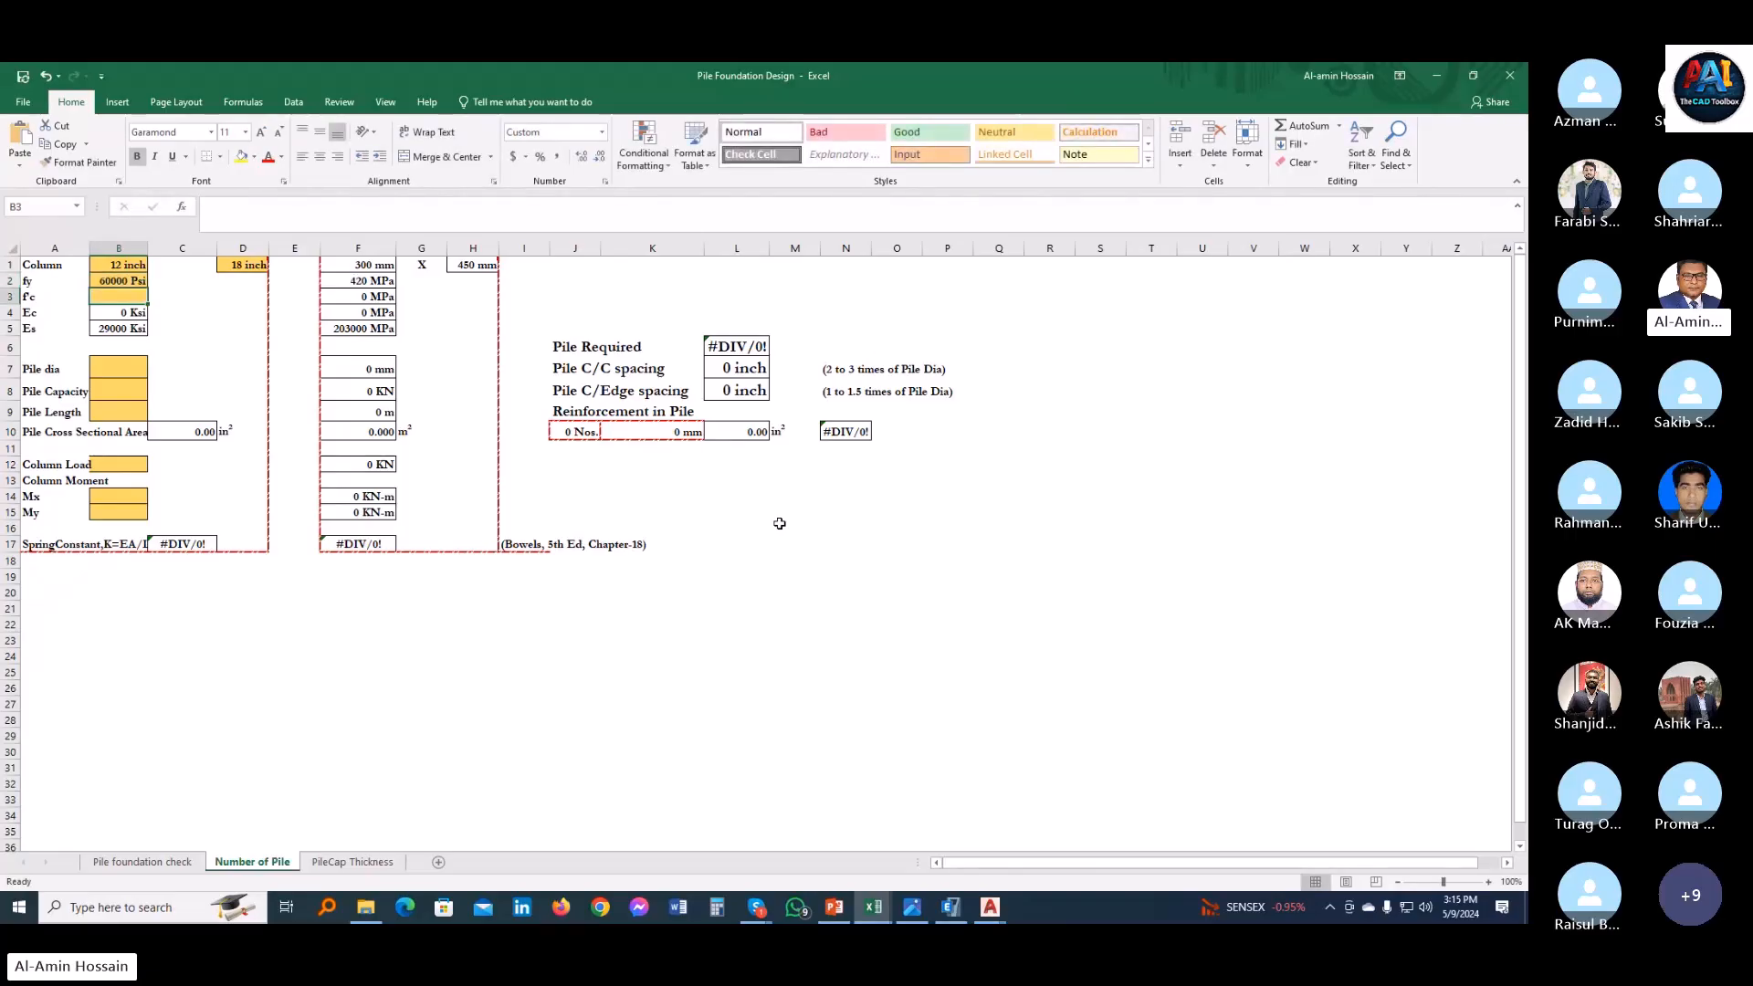
pyautogui.write('4000')
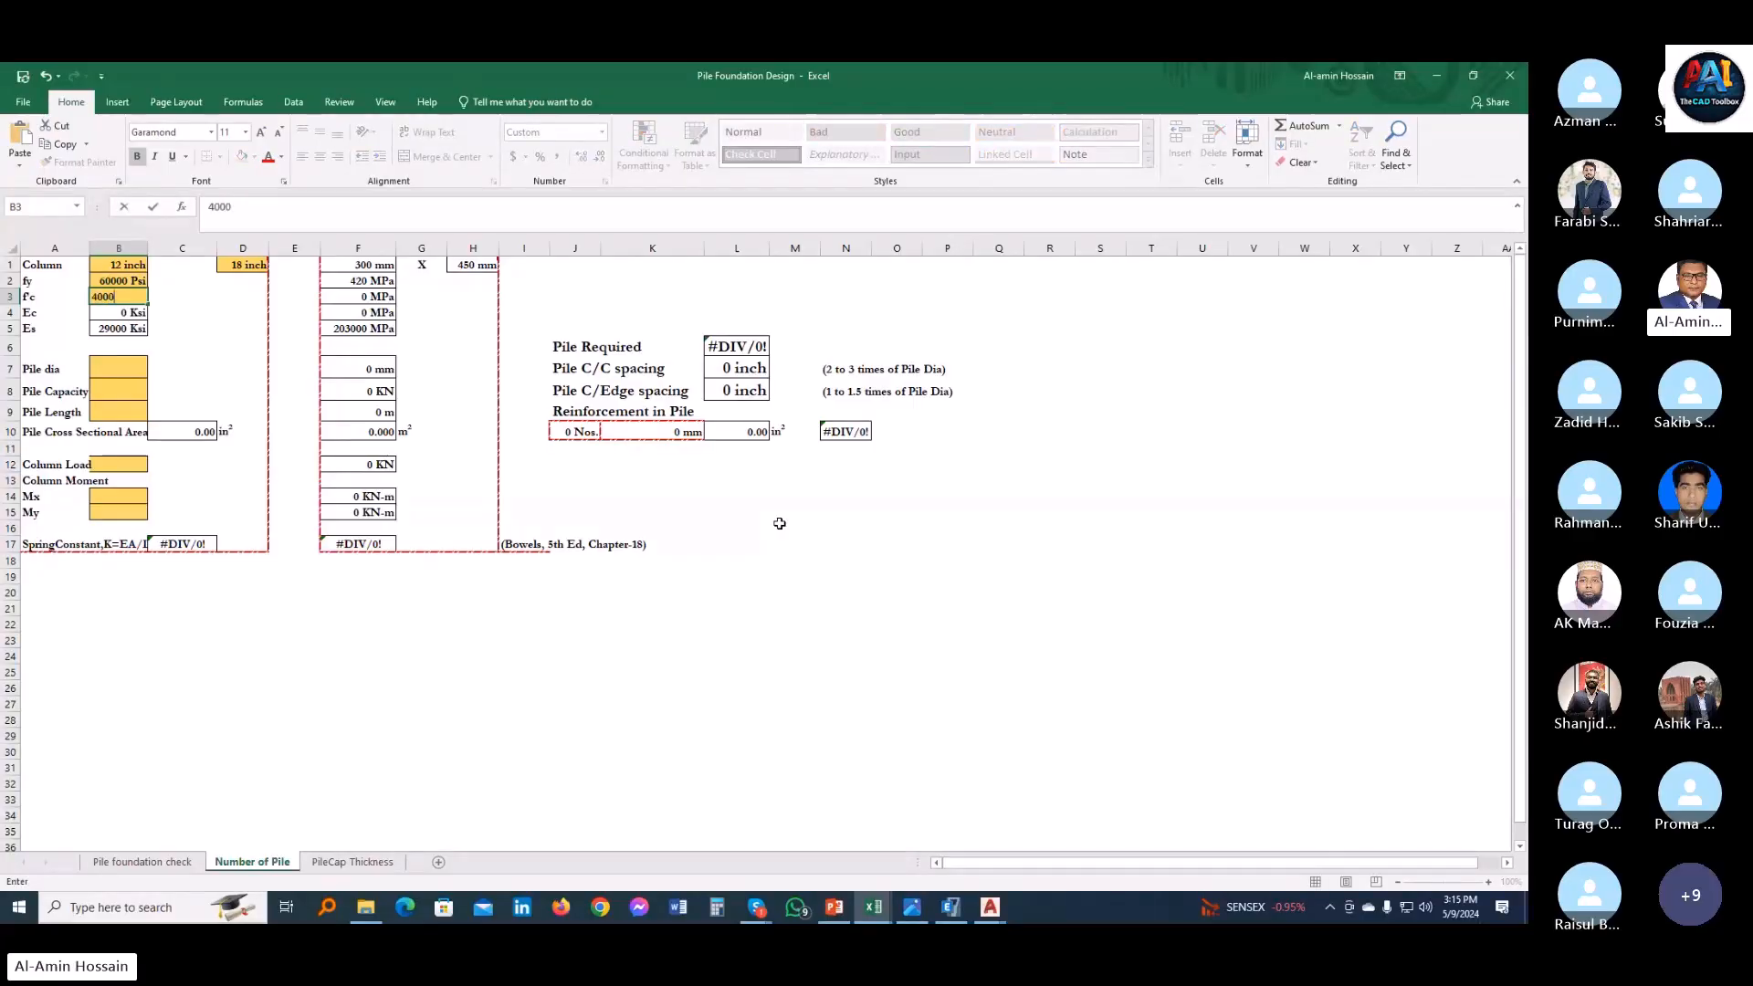
pyautogui.press('Return')
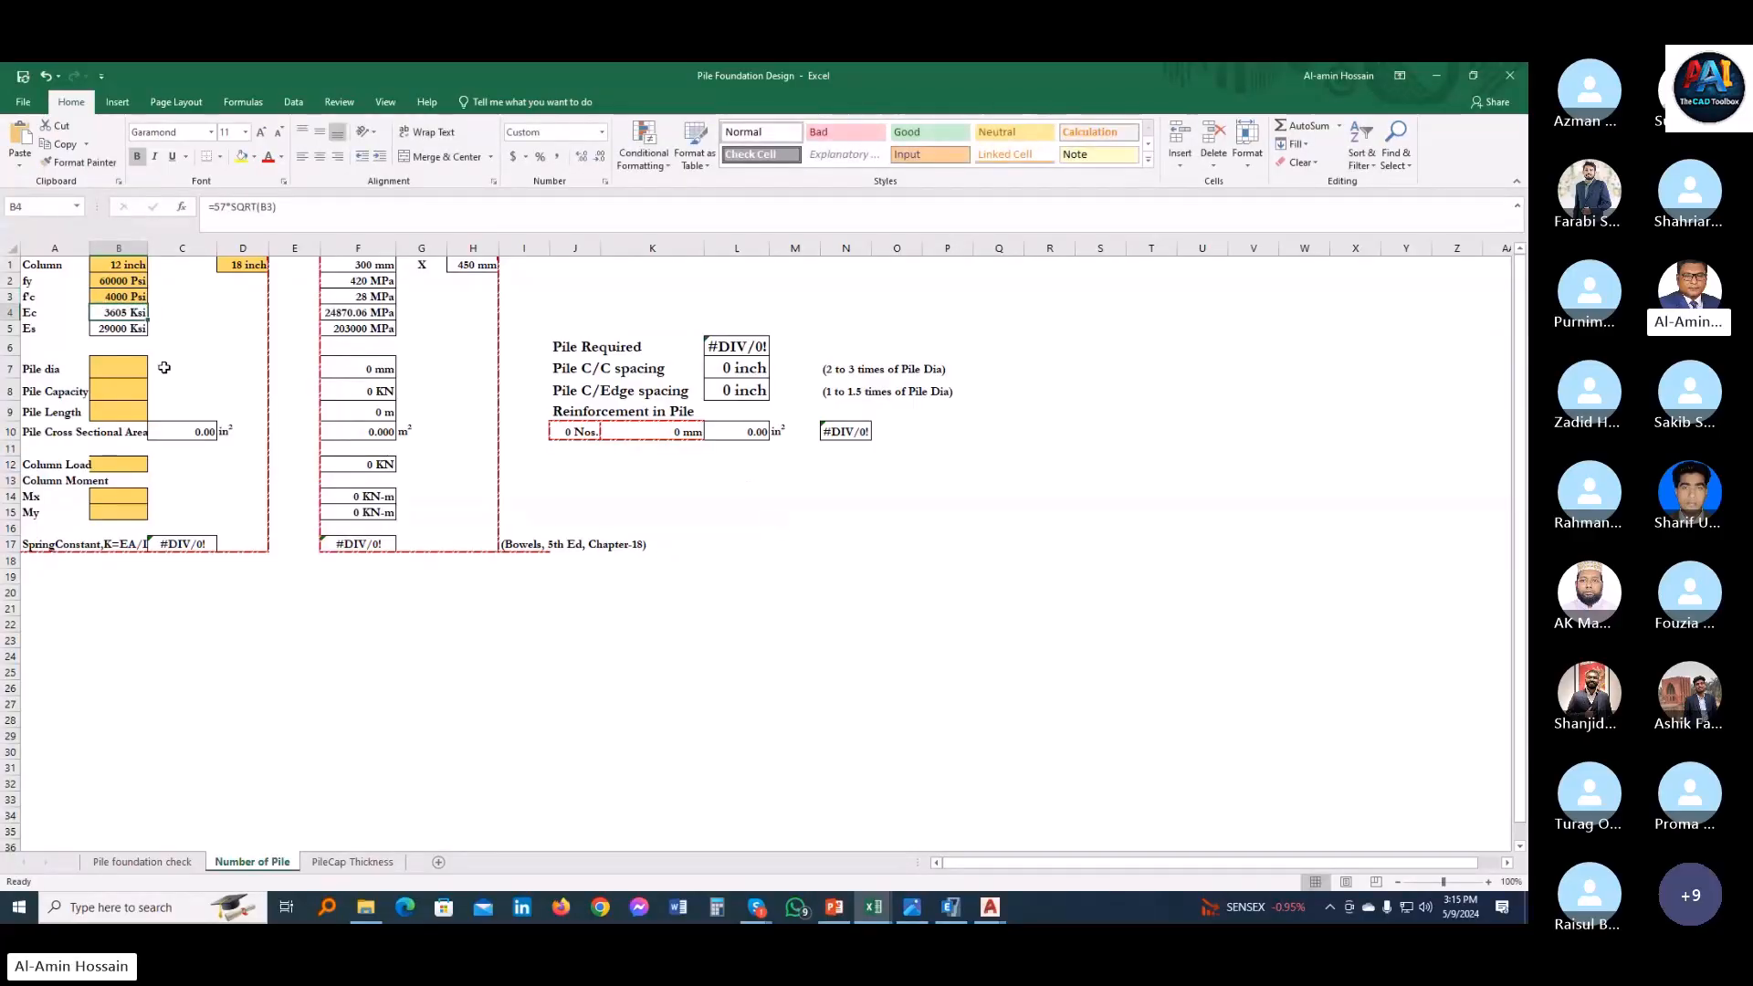
pyautogui.click(794, 640)
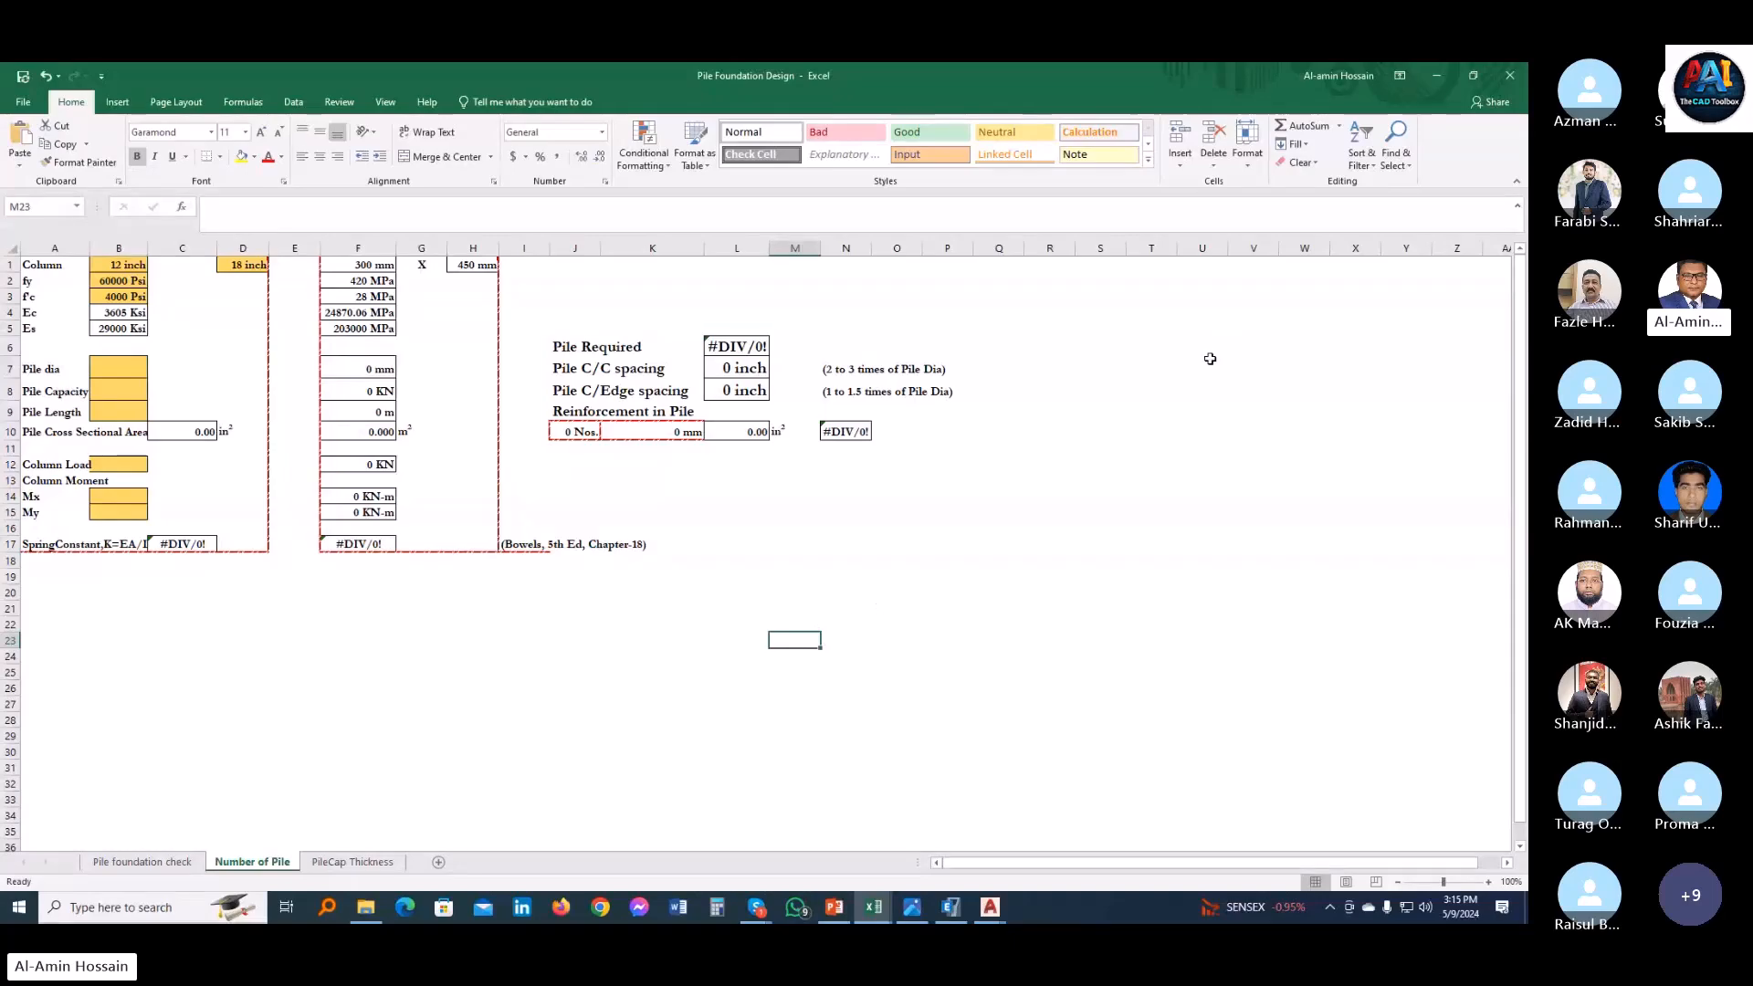
pyautogui.click(756, 907)
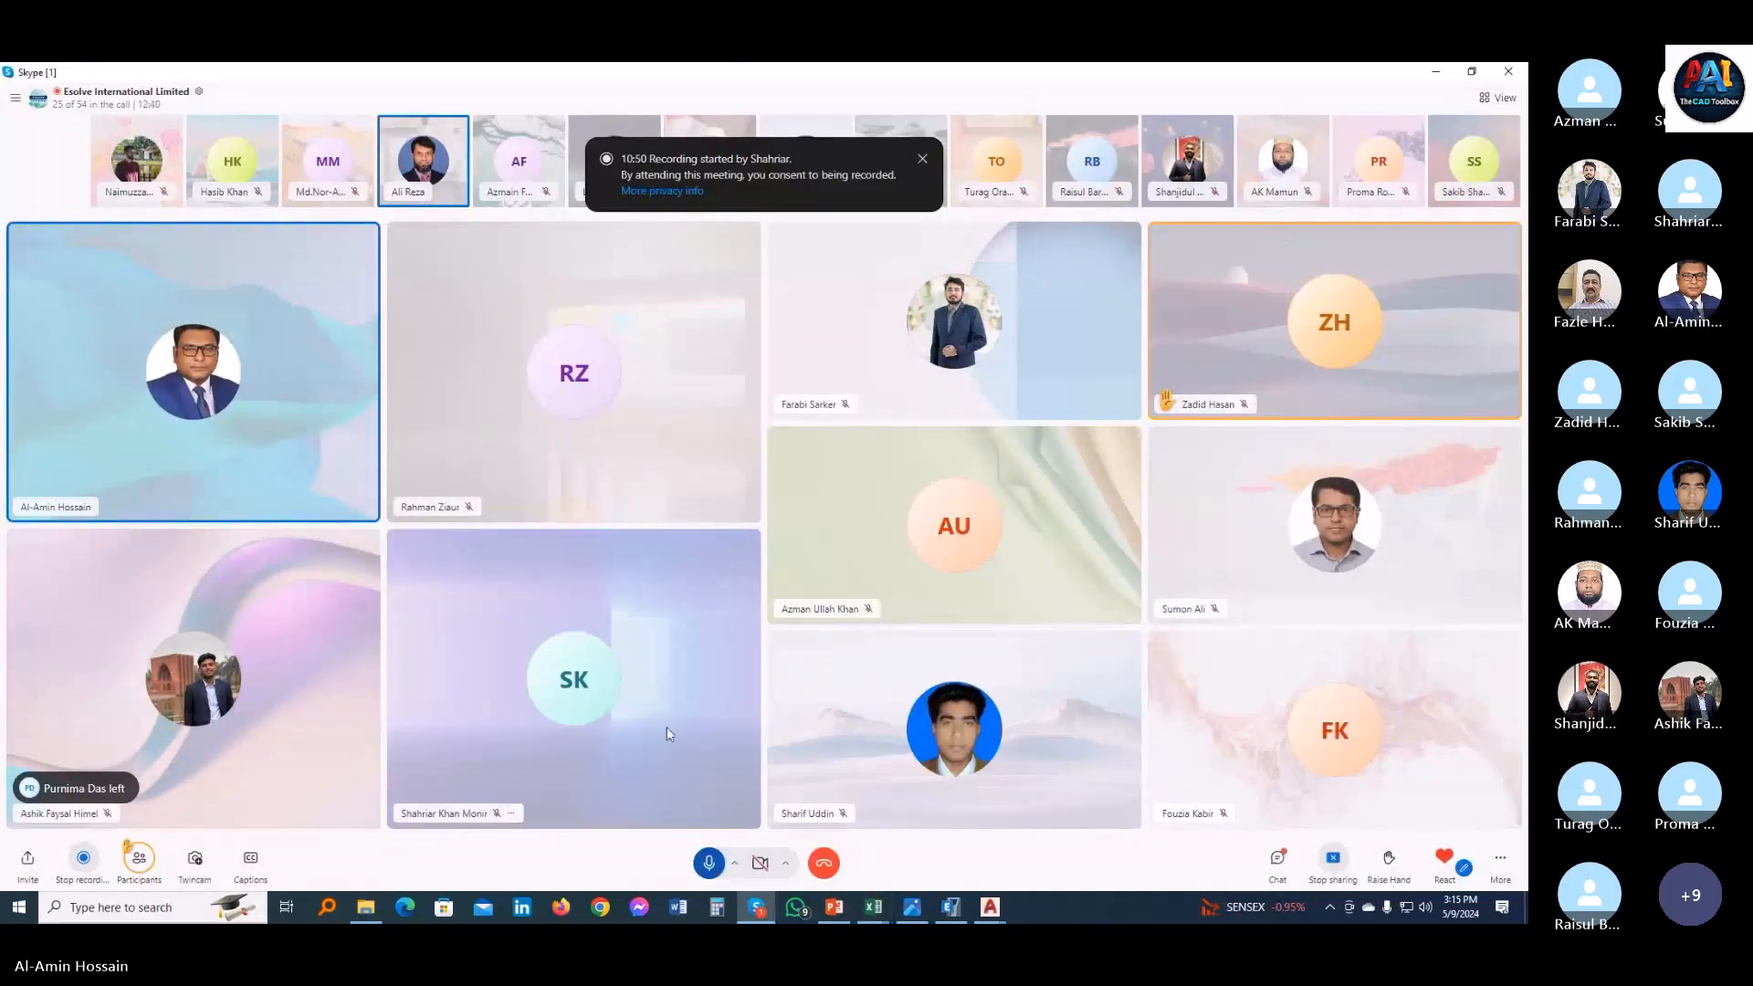
pyautogui.click(1435, 73)
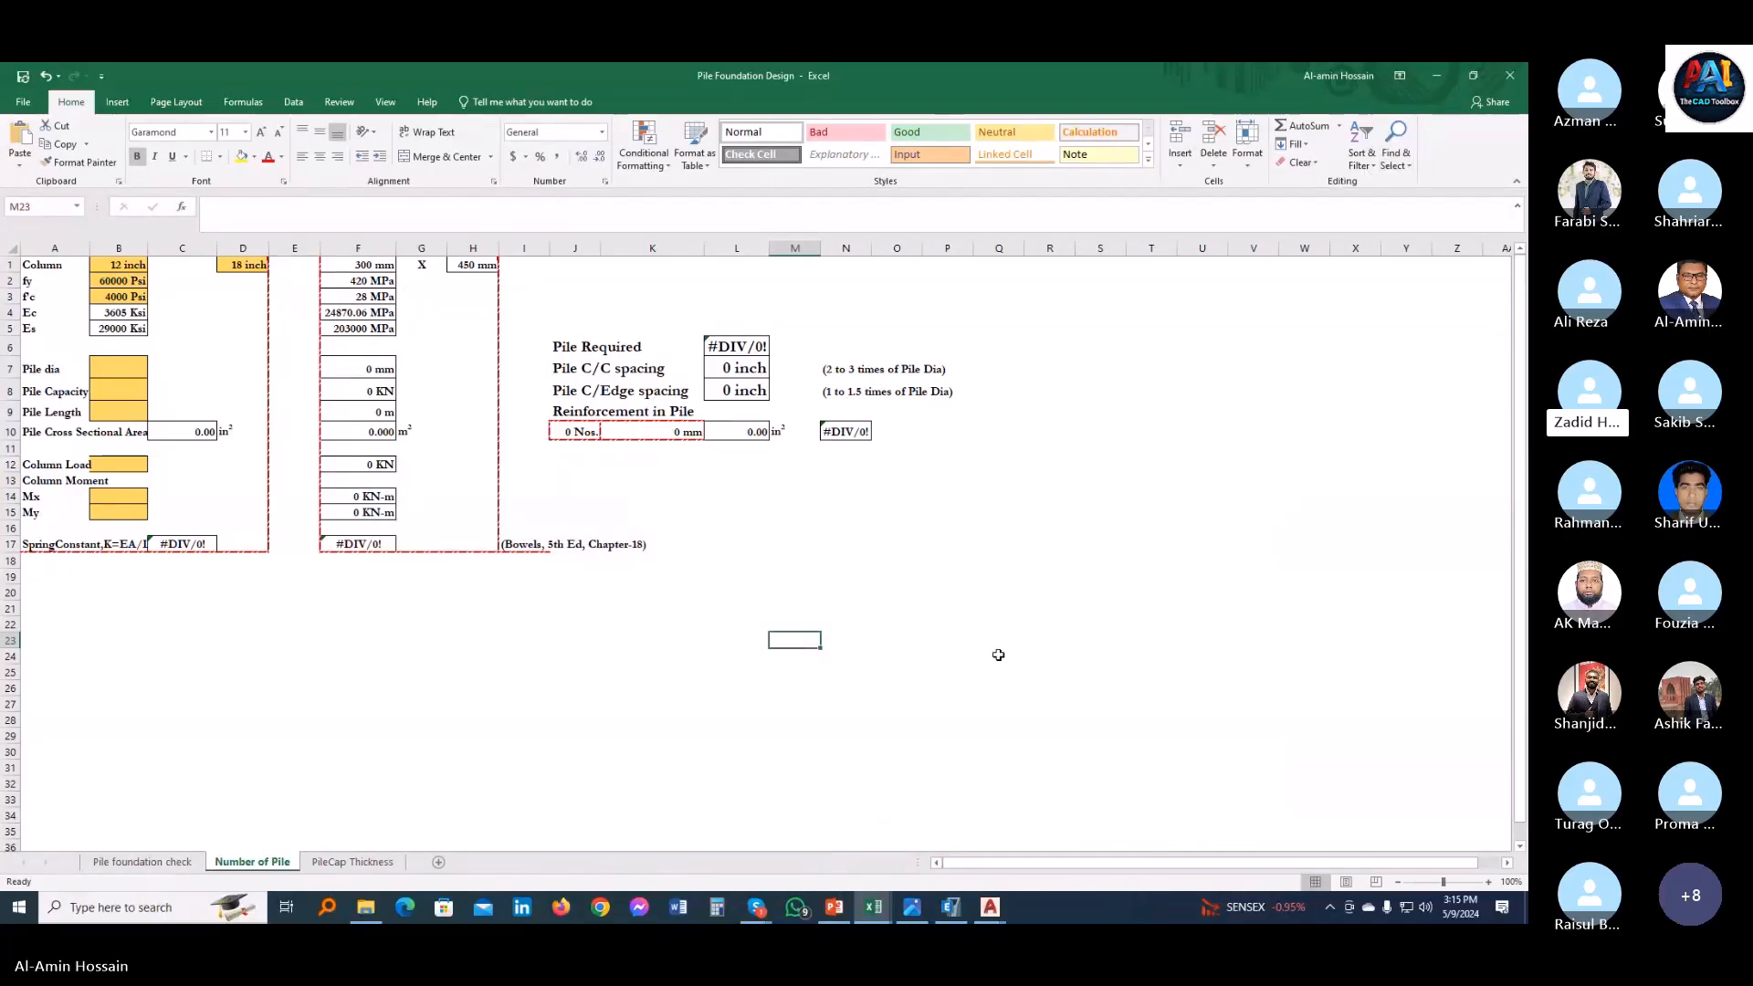
pyautogui.click(942, 624)
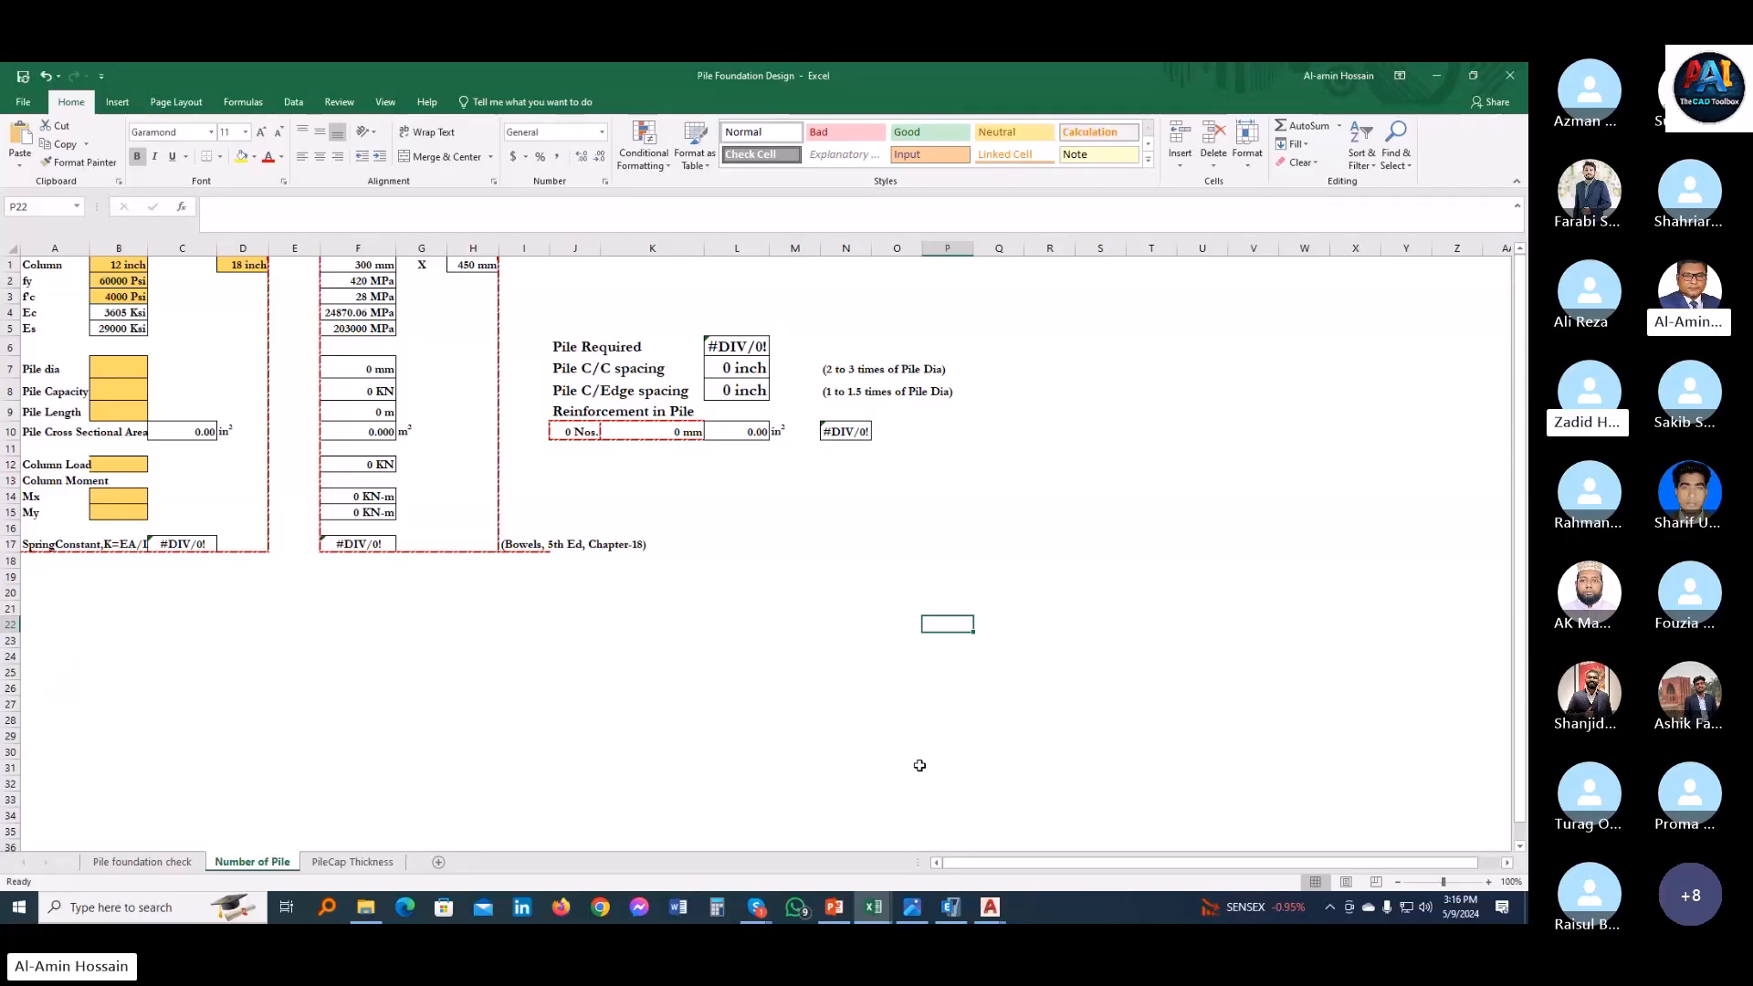
pyautogui.click(979, 702)
pyautogui.click(1001, 652)
# - Switch to ETABS, review the dead and live load rows of the Base Reactions table, and close the table
pyautogui.click(951, 908)
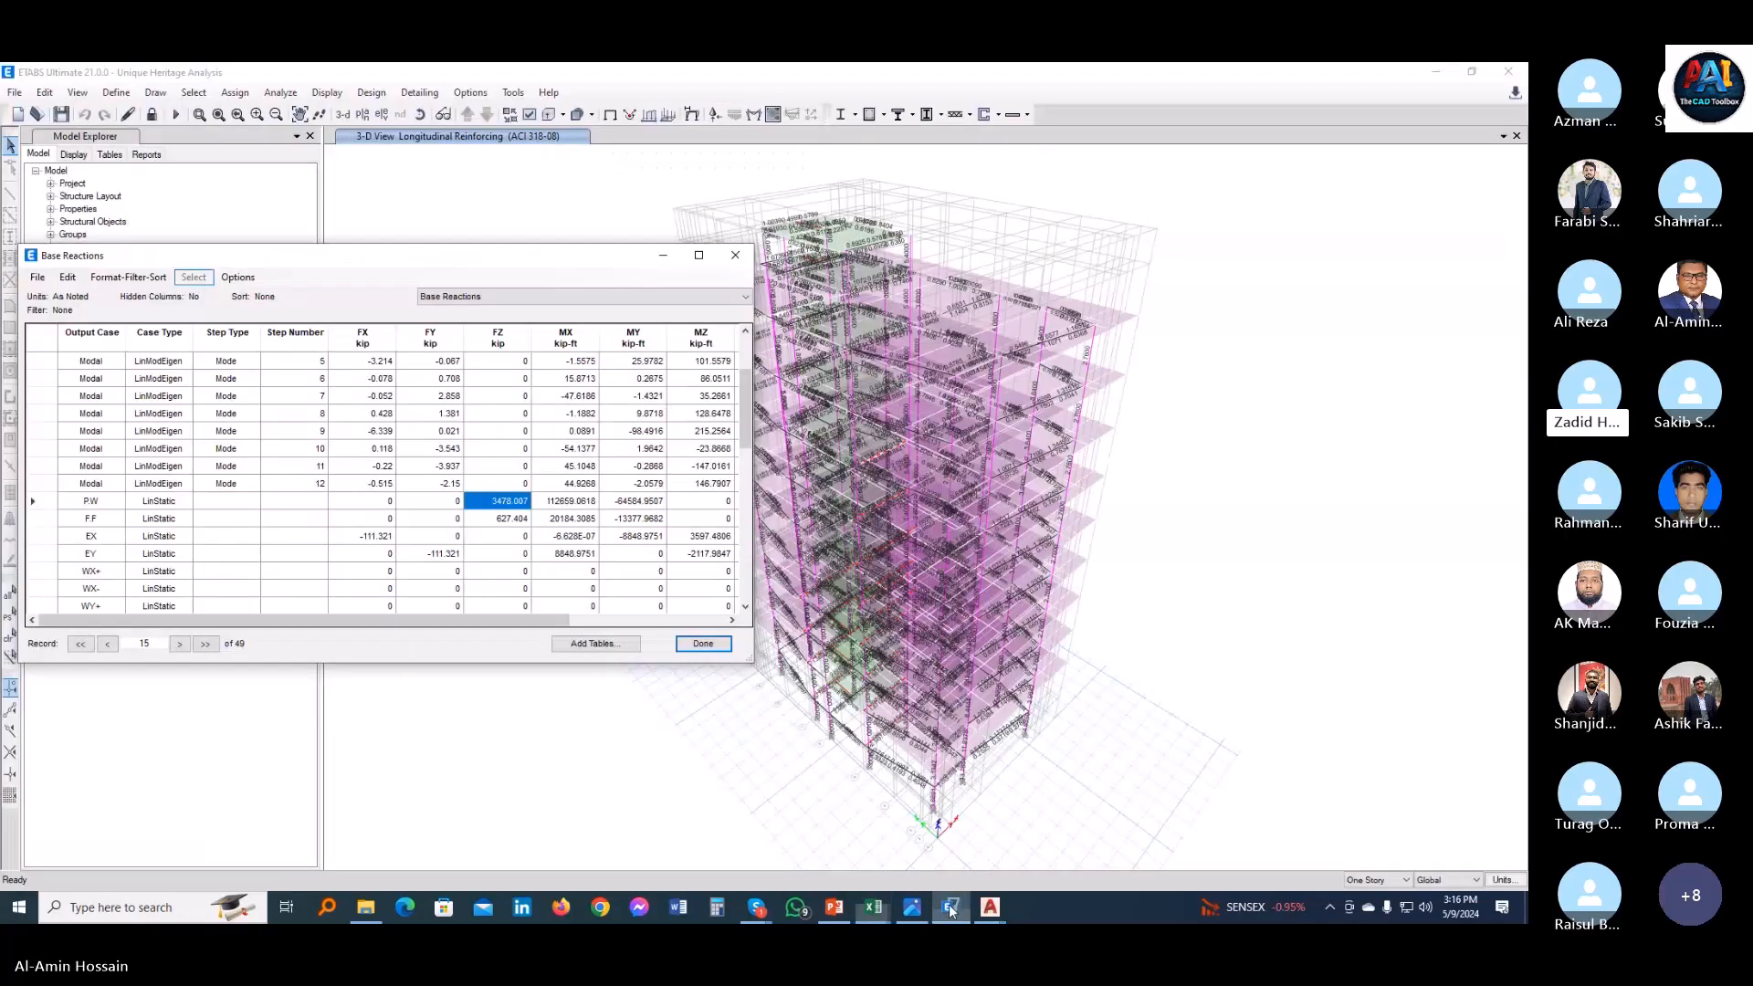
pyautogui.scroll(2, 562, 289)
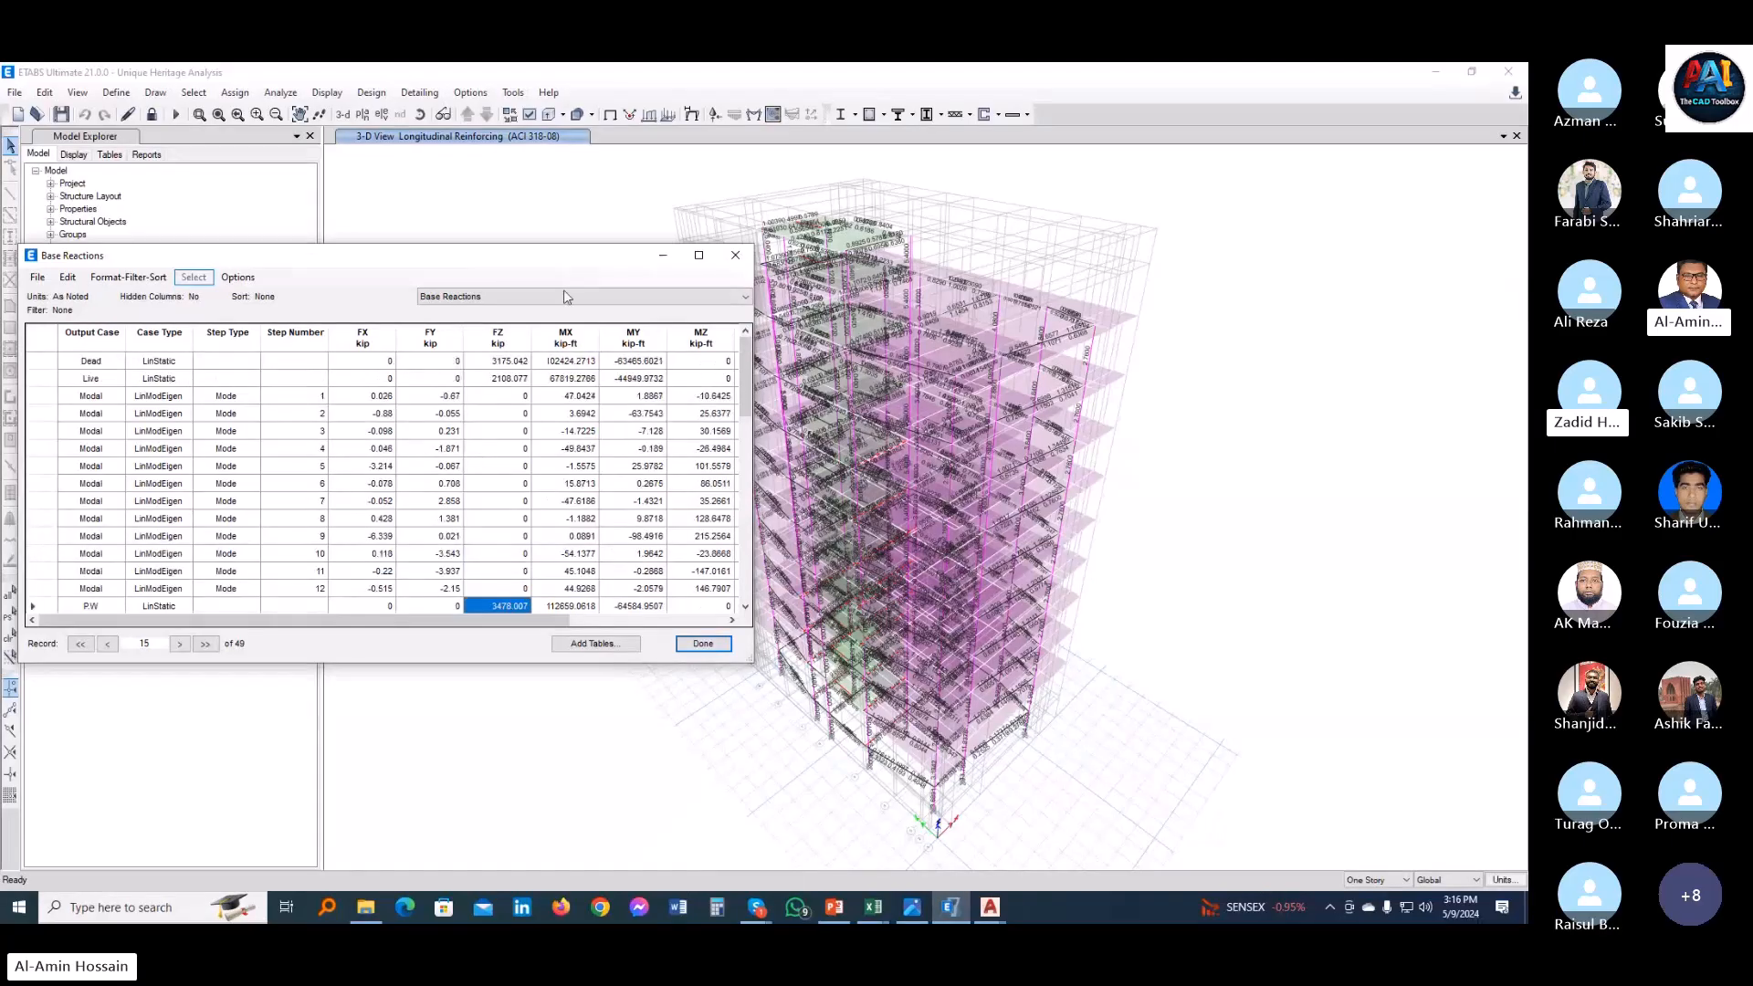
pyautogui.moveTo(525, 265); pyautogui.dragTo(555, 263)
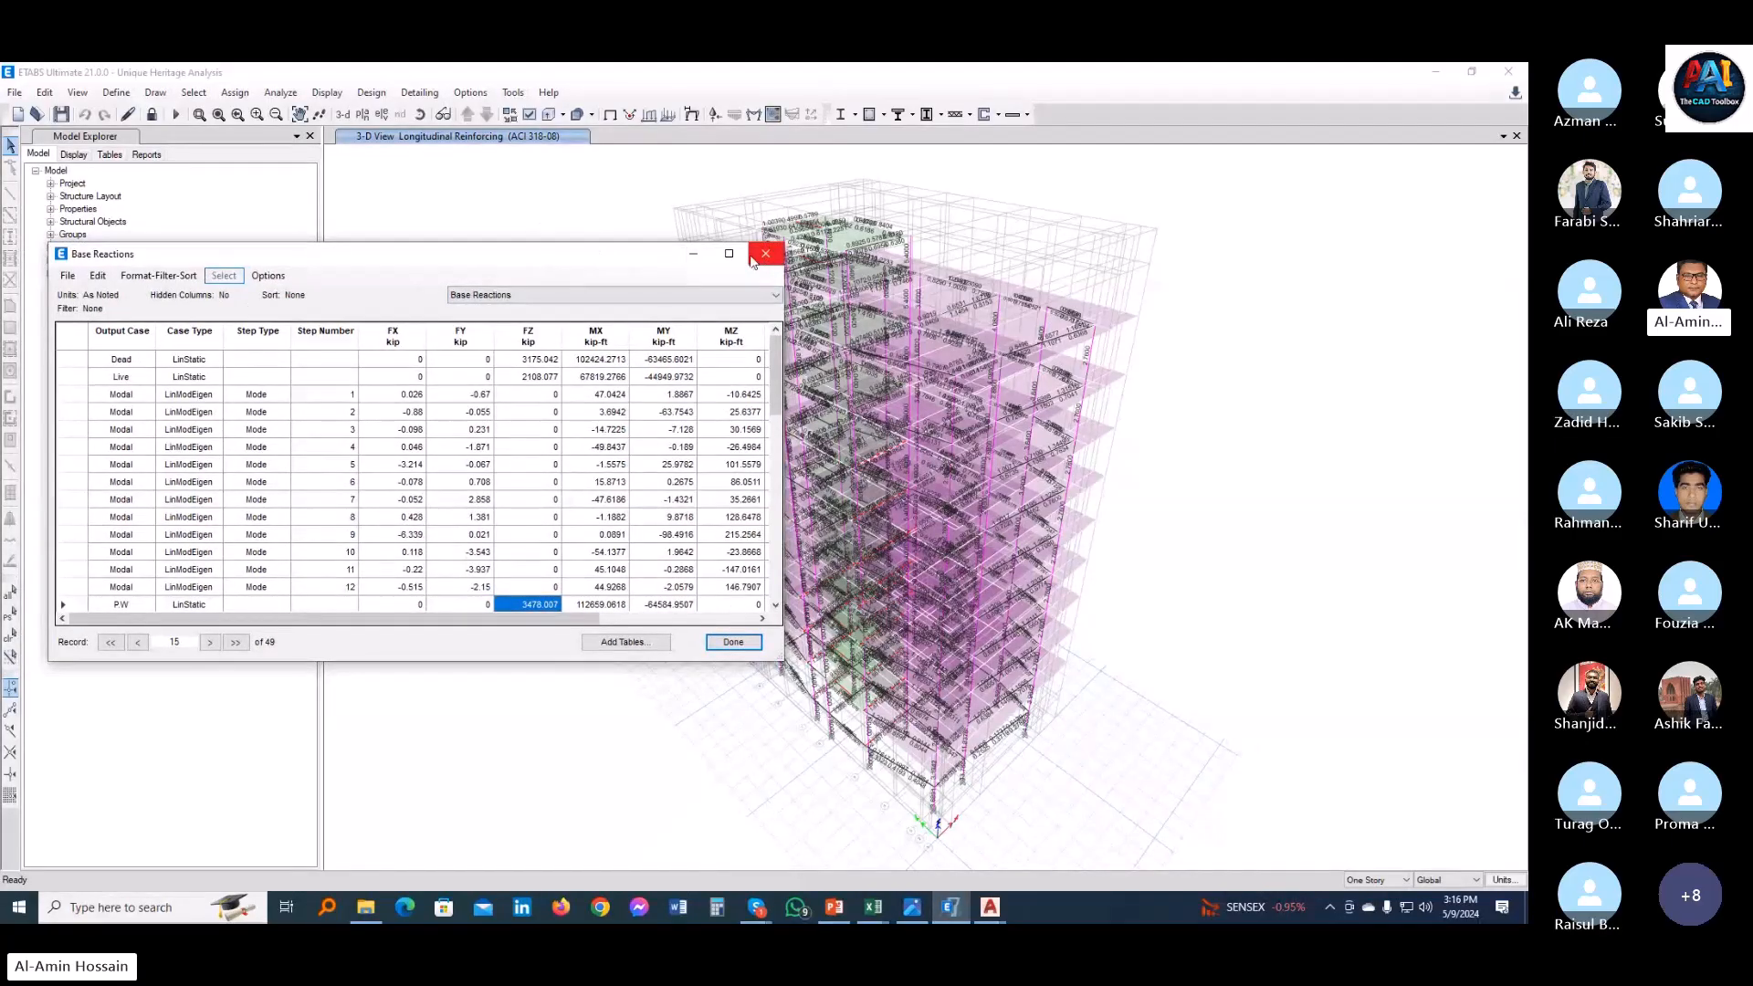
pyautogui.moveTo(485, 266); pyautogui.dragTo(498, 310)
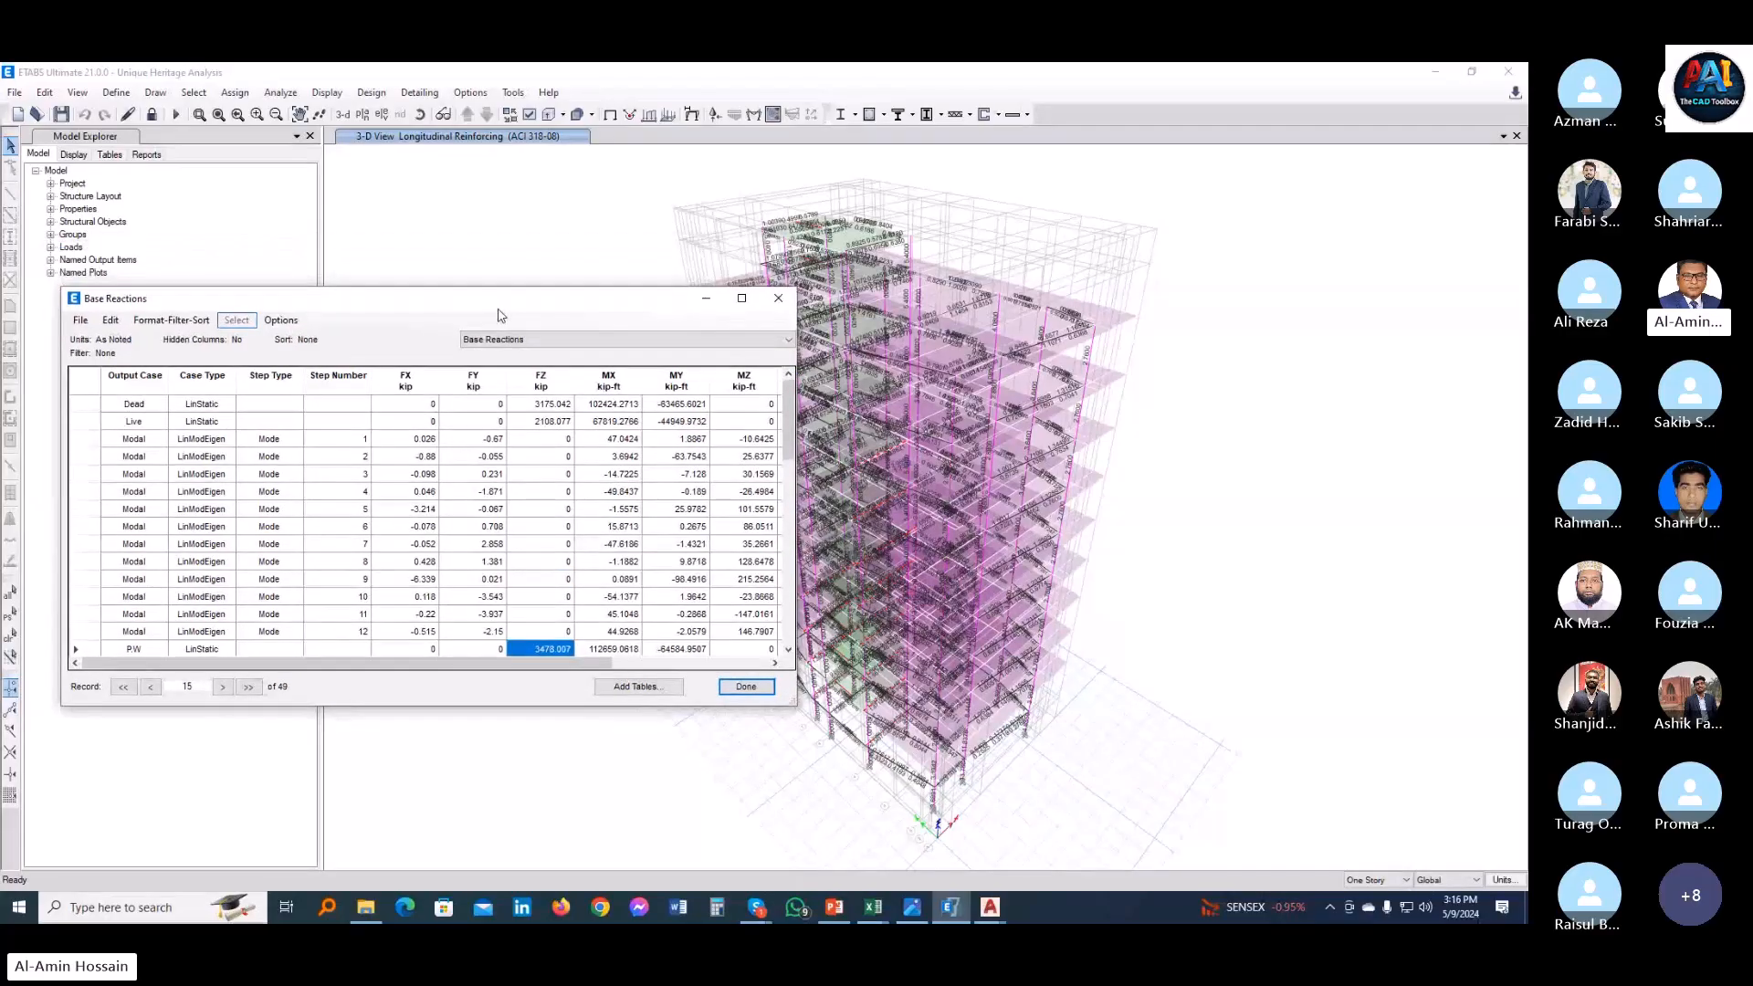
pyautogui.click(778, 298)
pyautogui.click(367, 94)
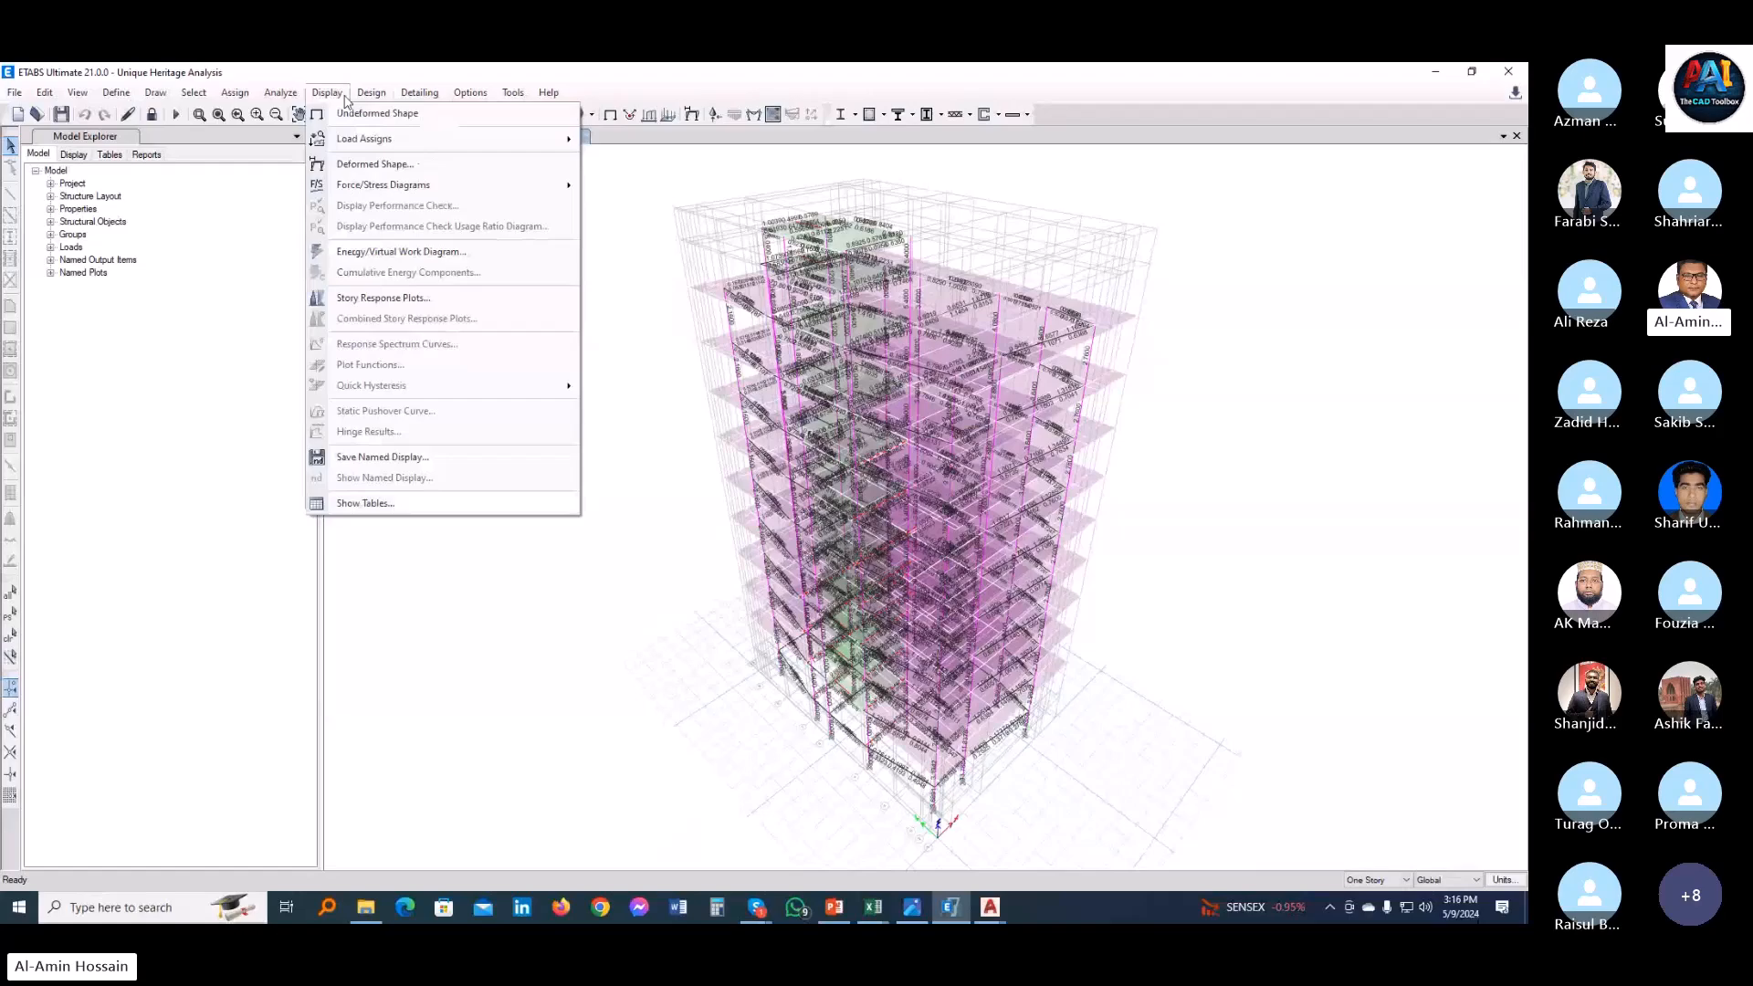
pyautogui.click(339, 94)
pyautogui.click(339, 94)
pyautogui.click(1093, 451)
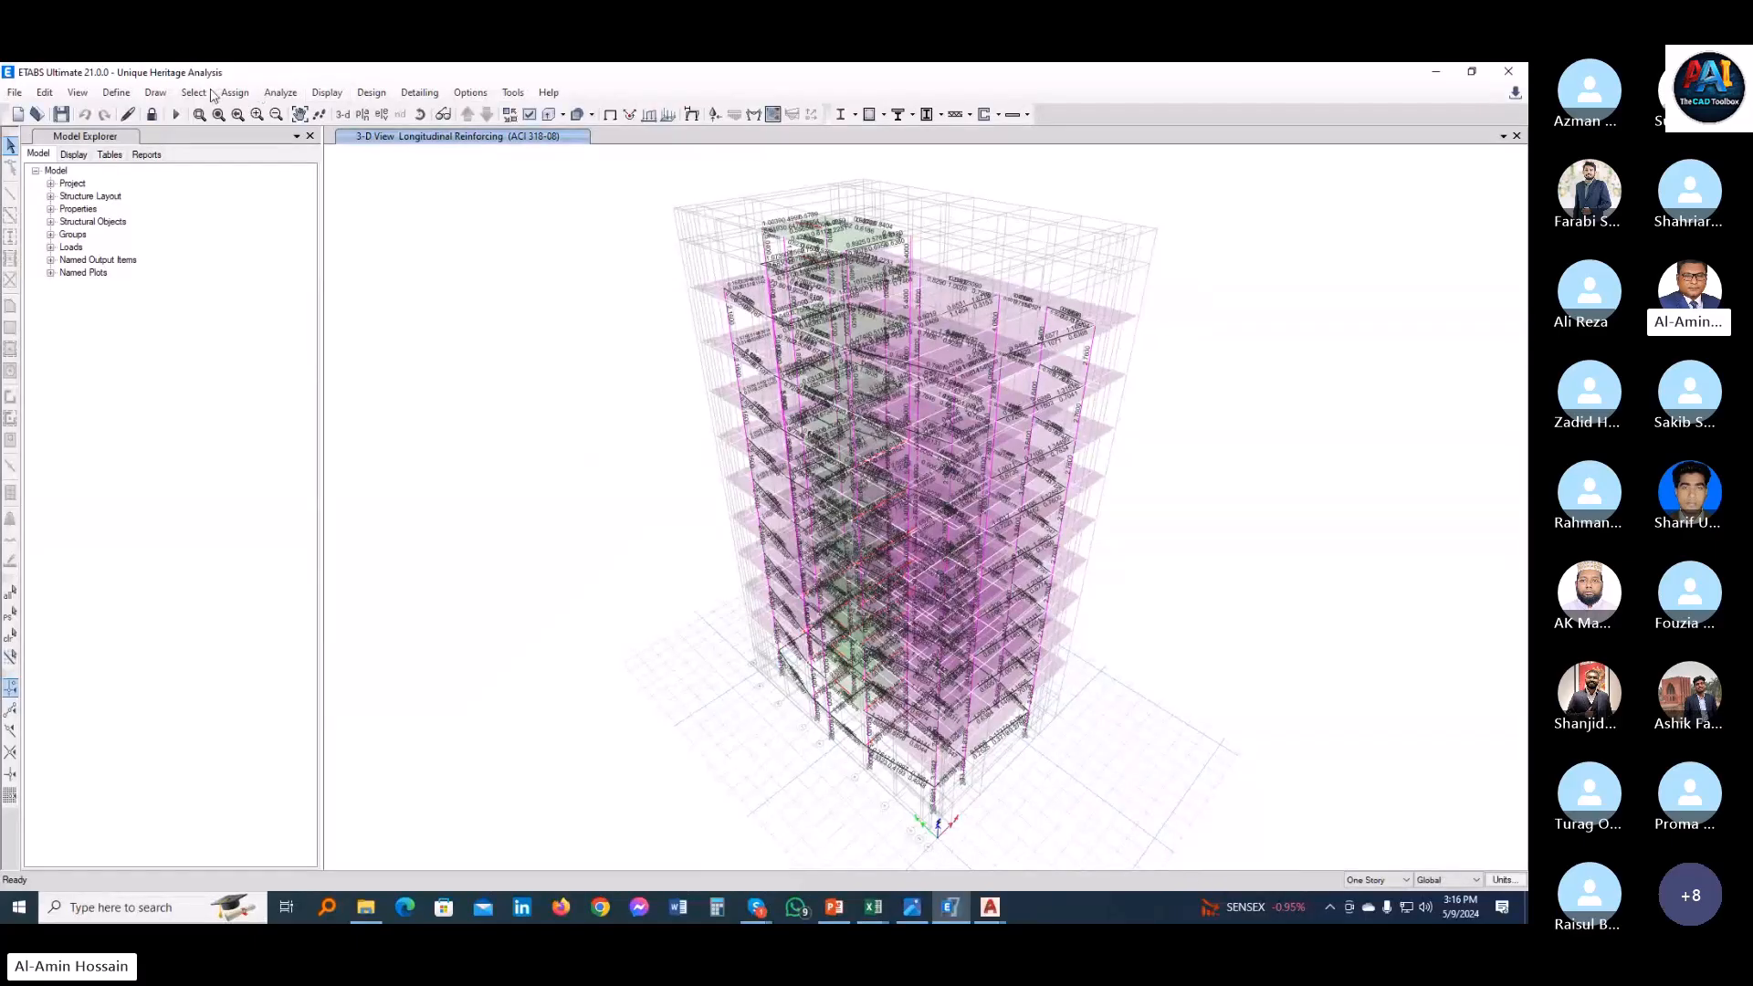
# - Review the load patterns available for displaying frame loads, including WX+, and close the dialog without applying
pyautogui.click(194, 92)
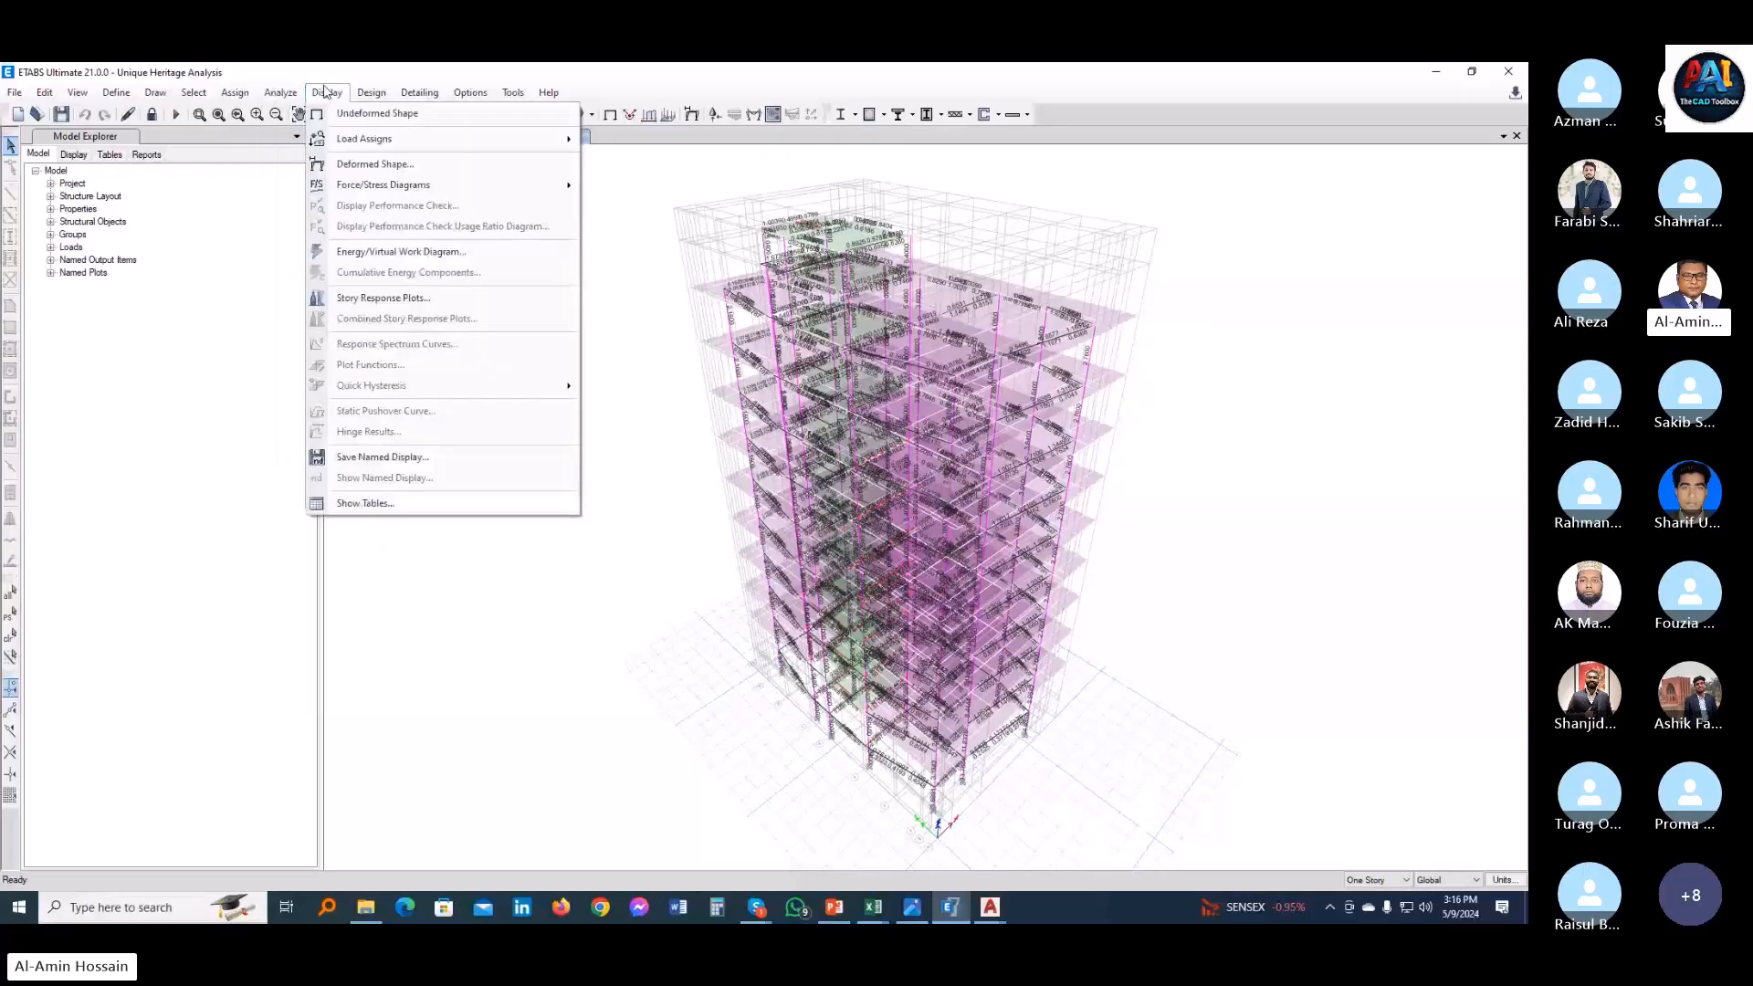
pyautogui.moveTo(548, 138)
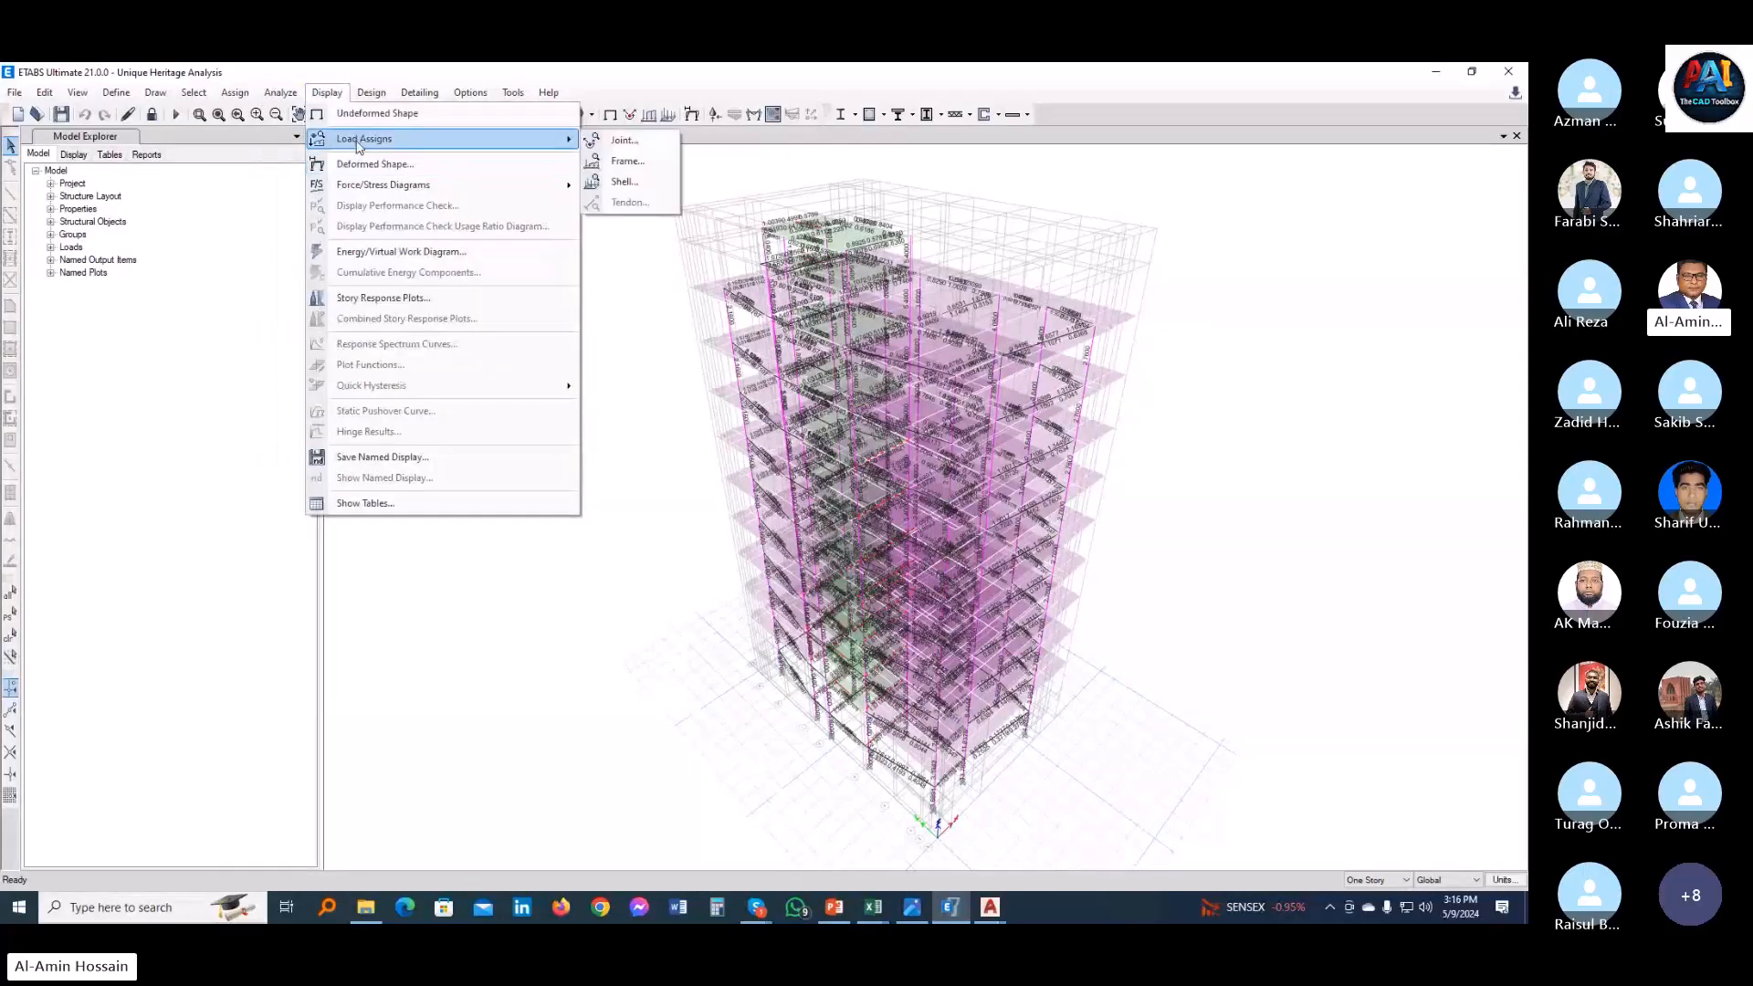
pyautogui.click(636, 162)
pyautogui.click(776, 373)
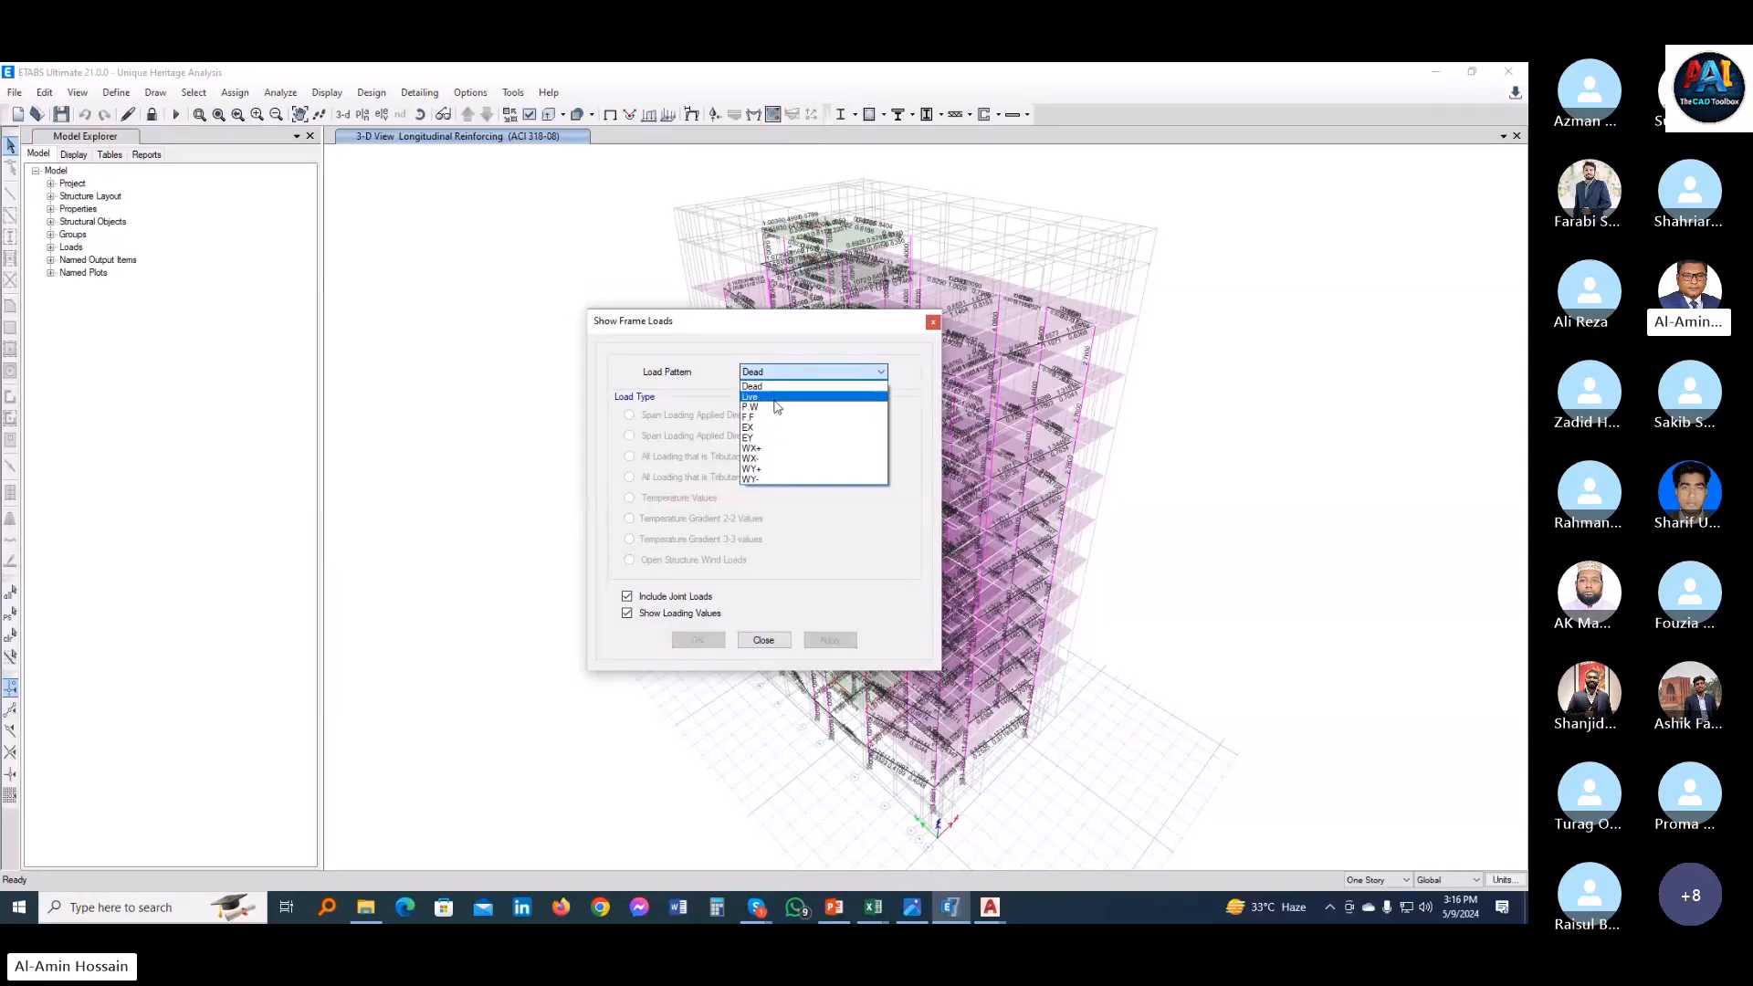
pyautogui.click(785, 453)
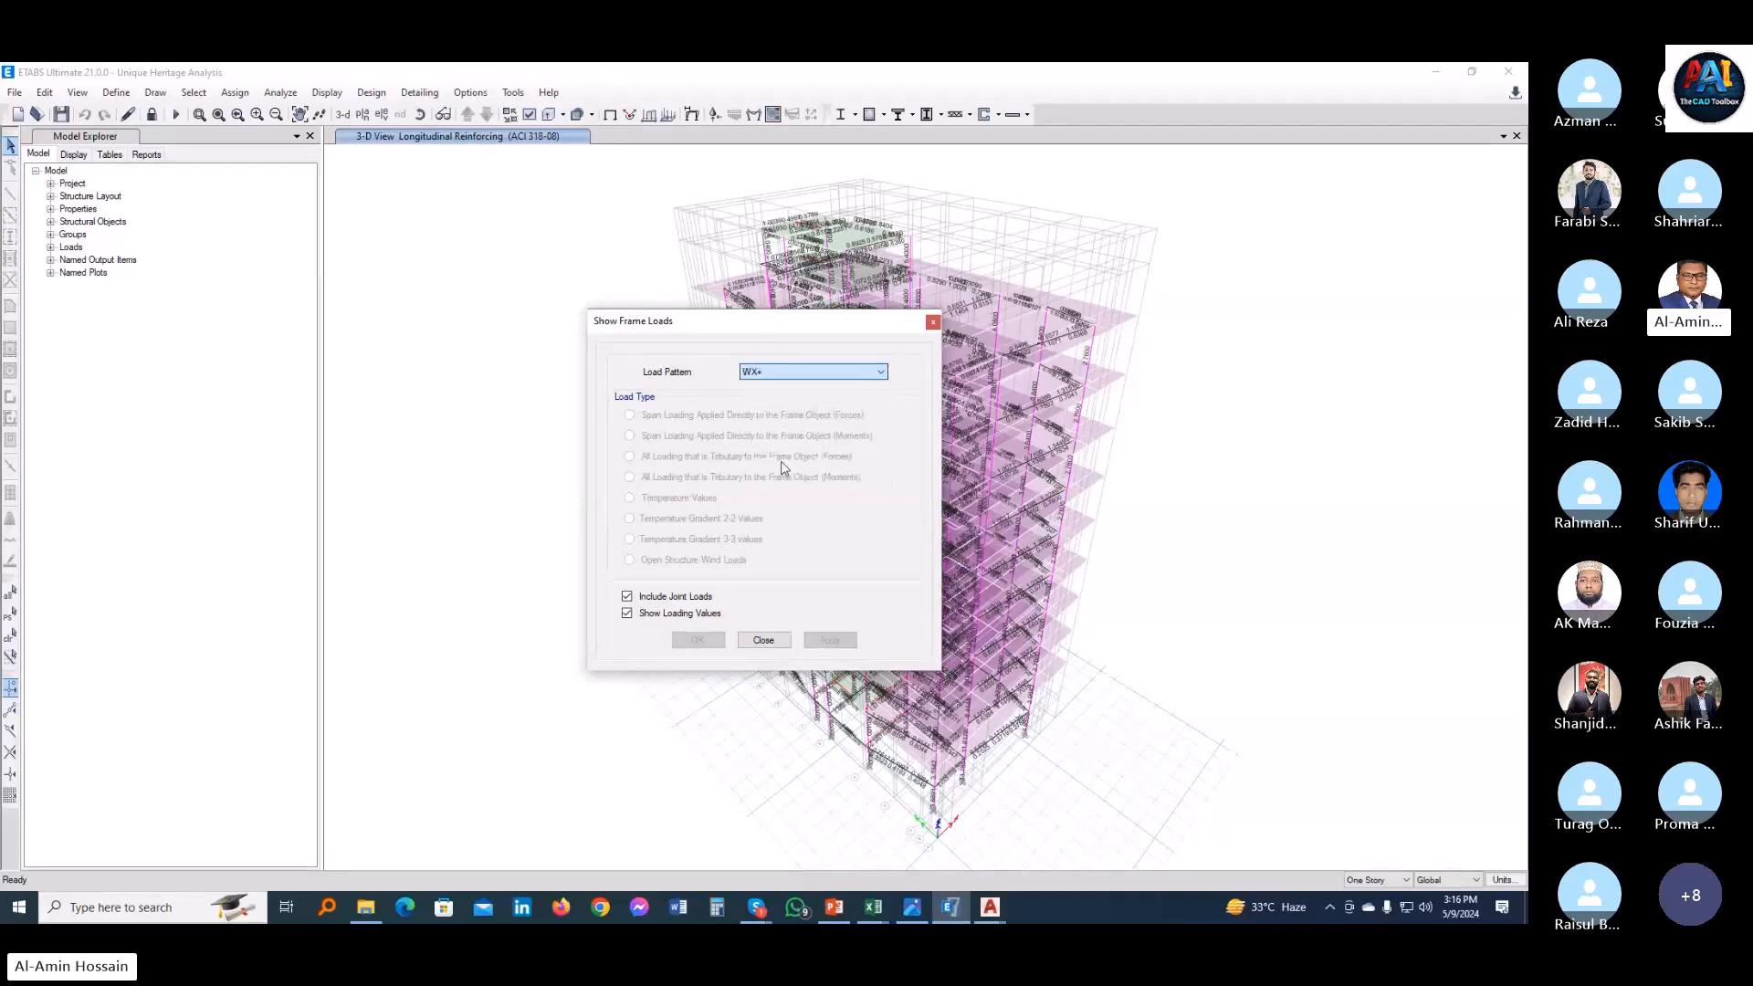
pyautogui.click(878, 372)
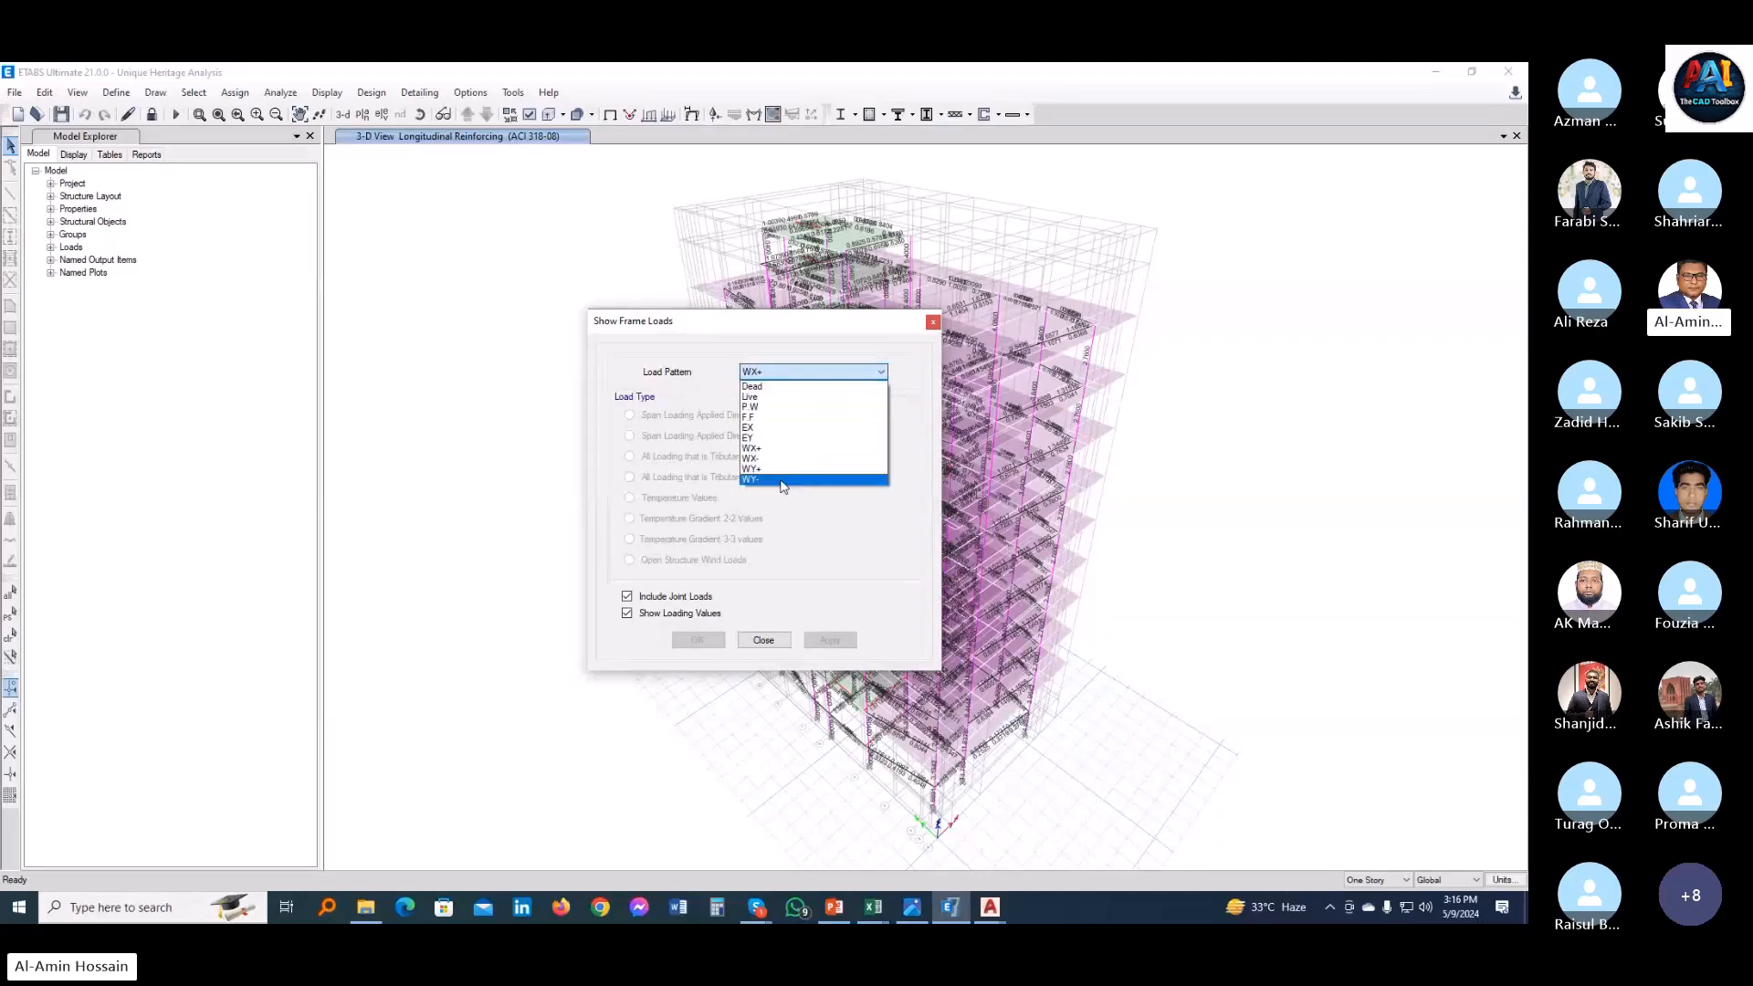
pyautogui.click(938, 334)
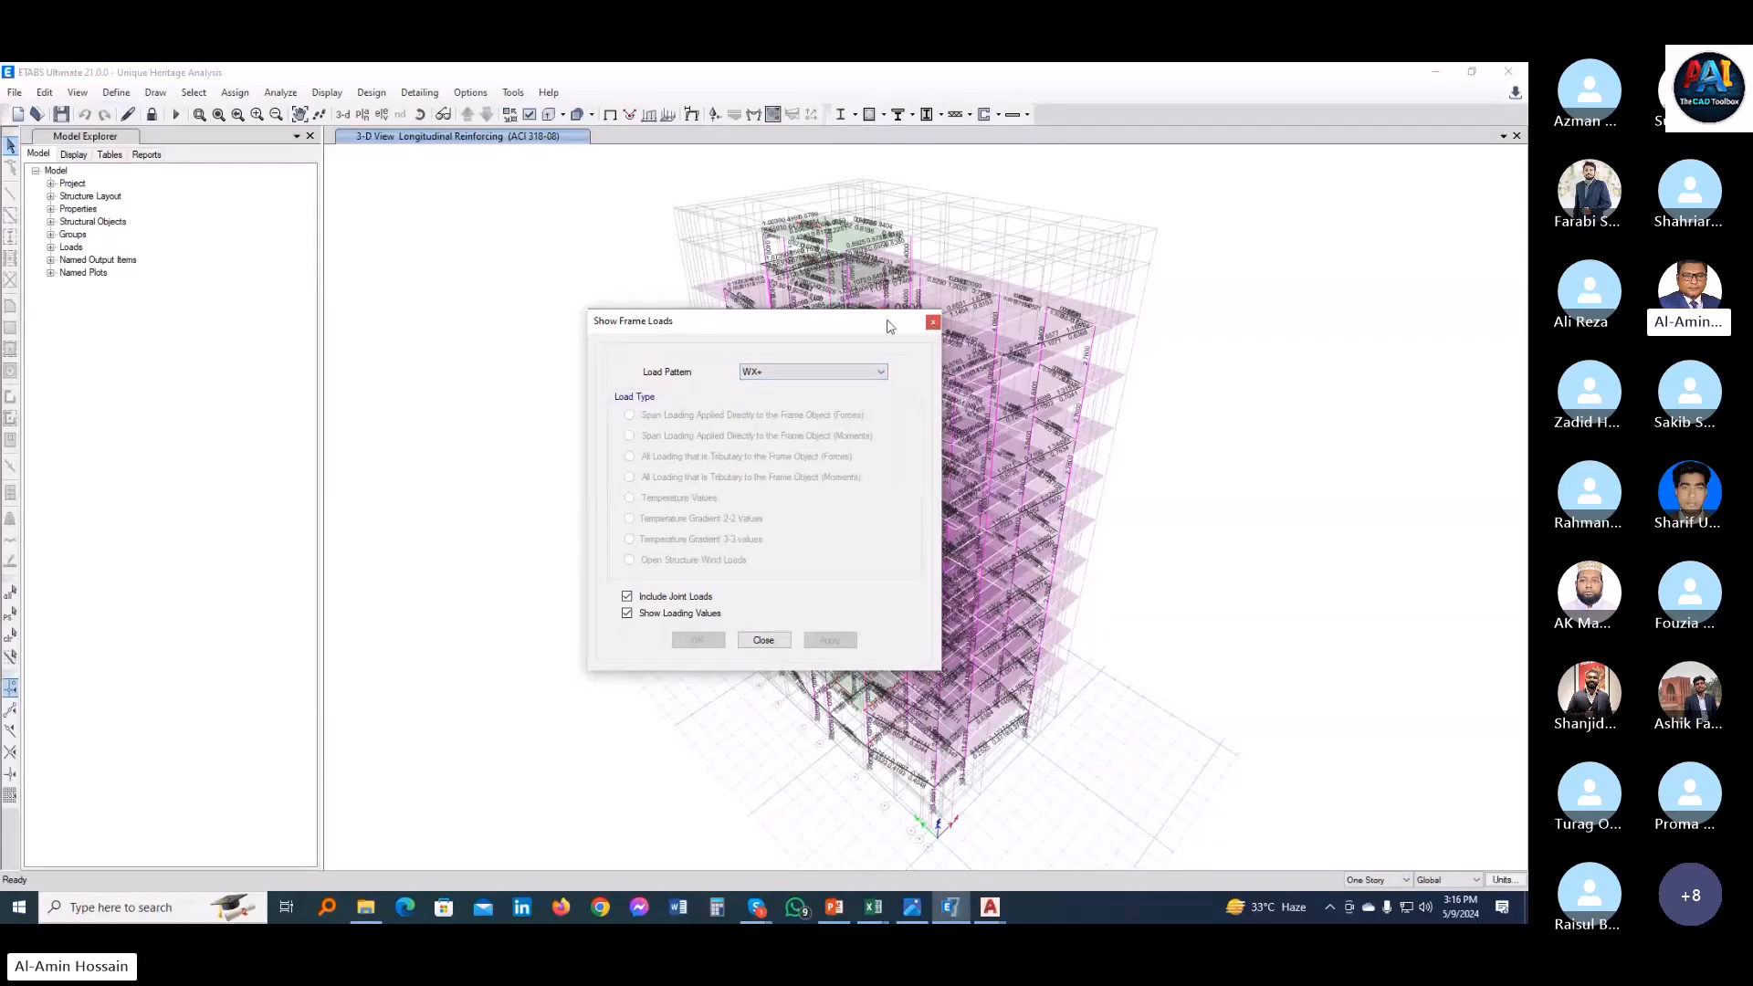
pyautogui.click(779, 642)
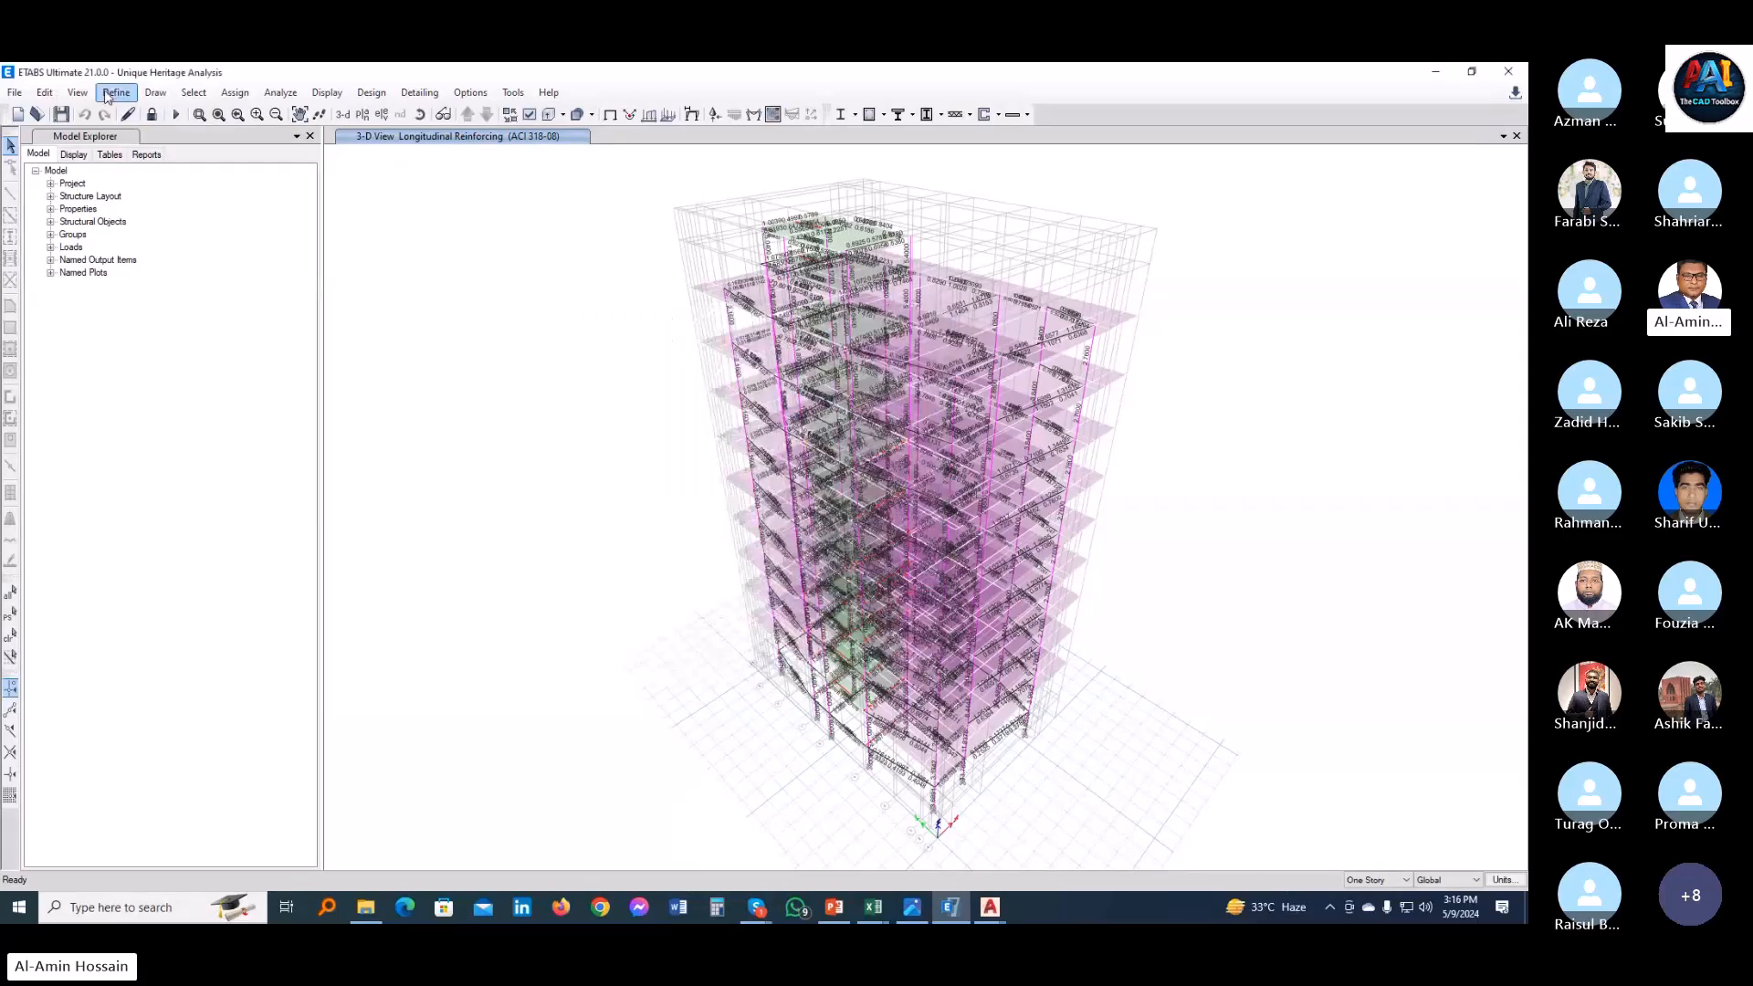
# - Review the defined load combinations, selecting D.L+L.L and ONLY D.L, and cancel the dialog without changes
pyautogui.click(116, 92)
pyautogui.click(183, 518)
pyautogui.moveTo(744, 359); pyautogui.dragTo(425, 294)
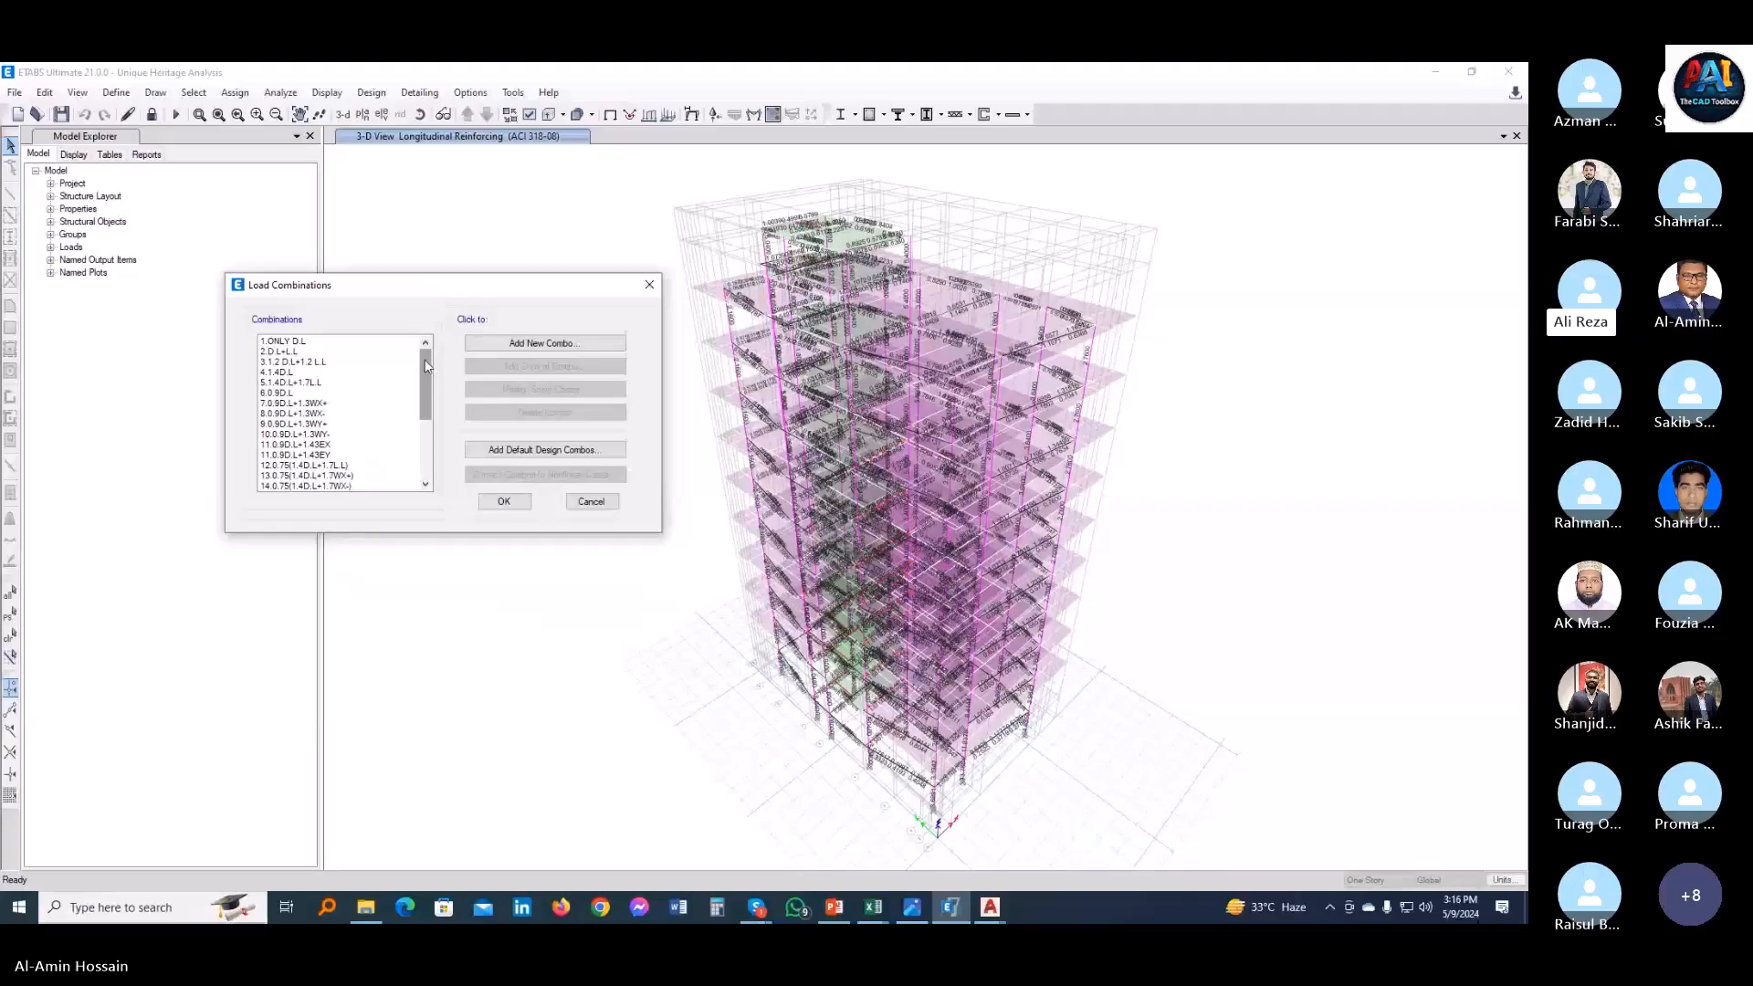
pyautogui.click(364, 353)
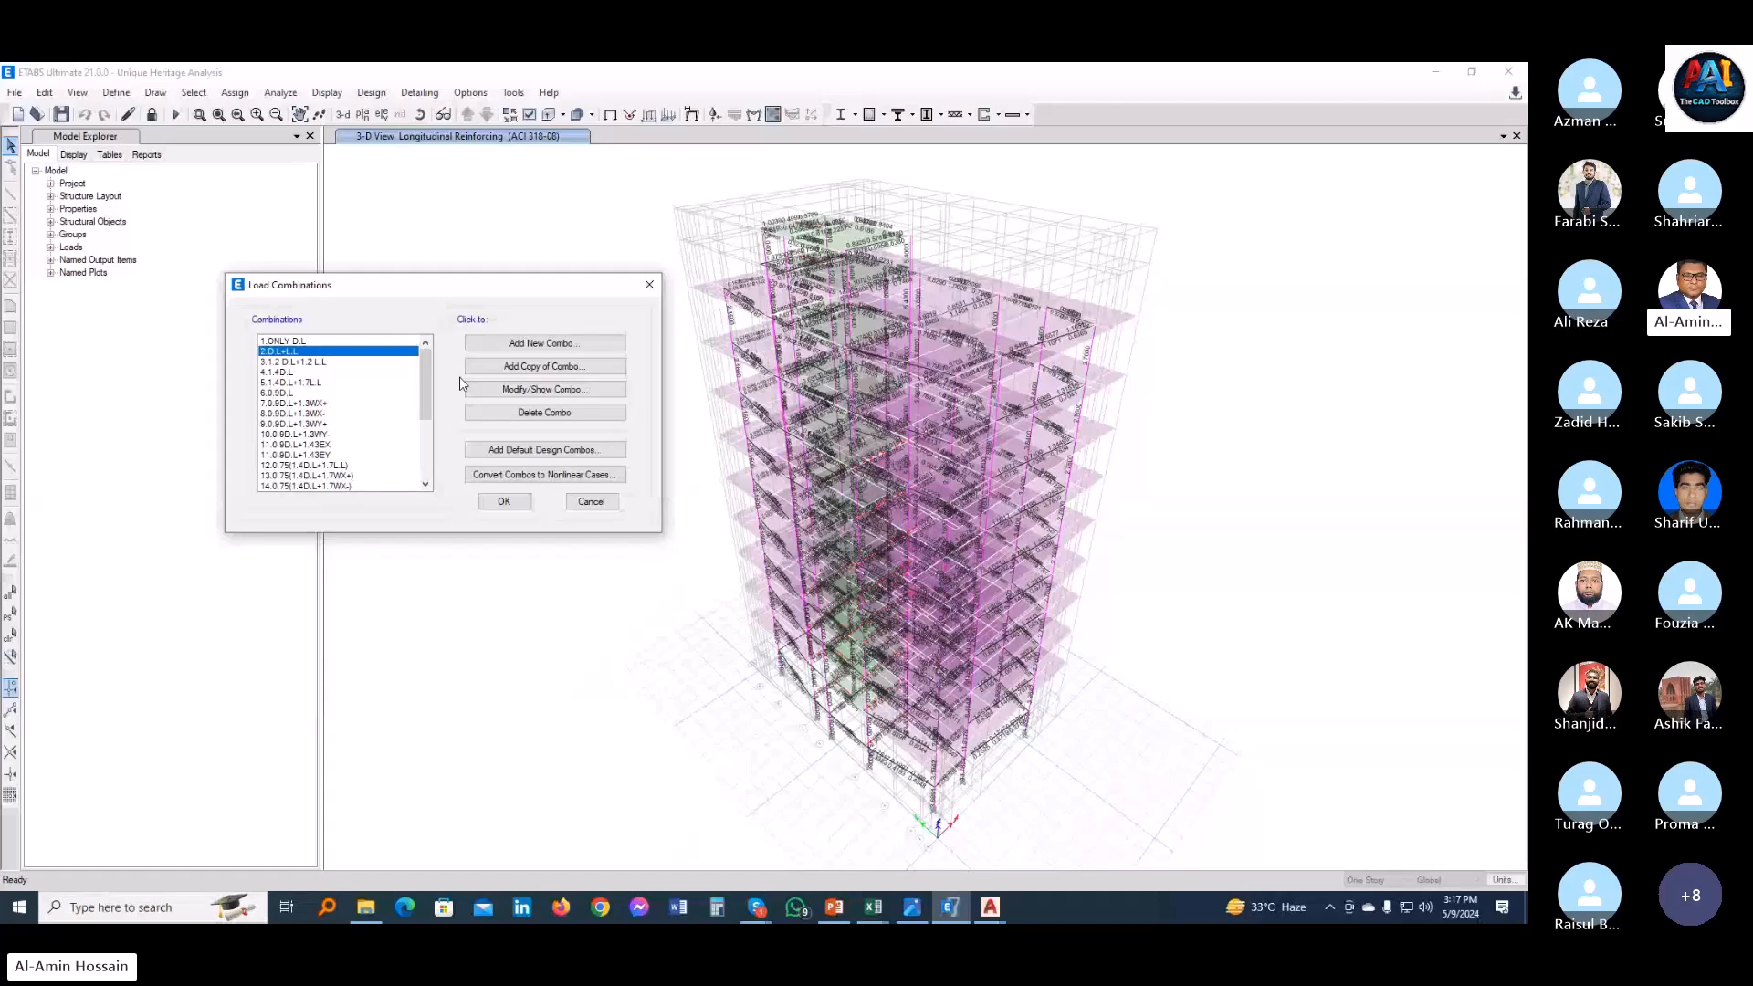
pyautogui.click(373, 341)
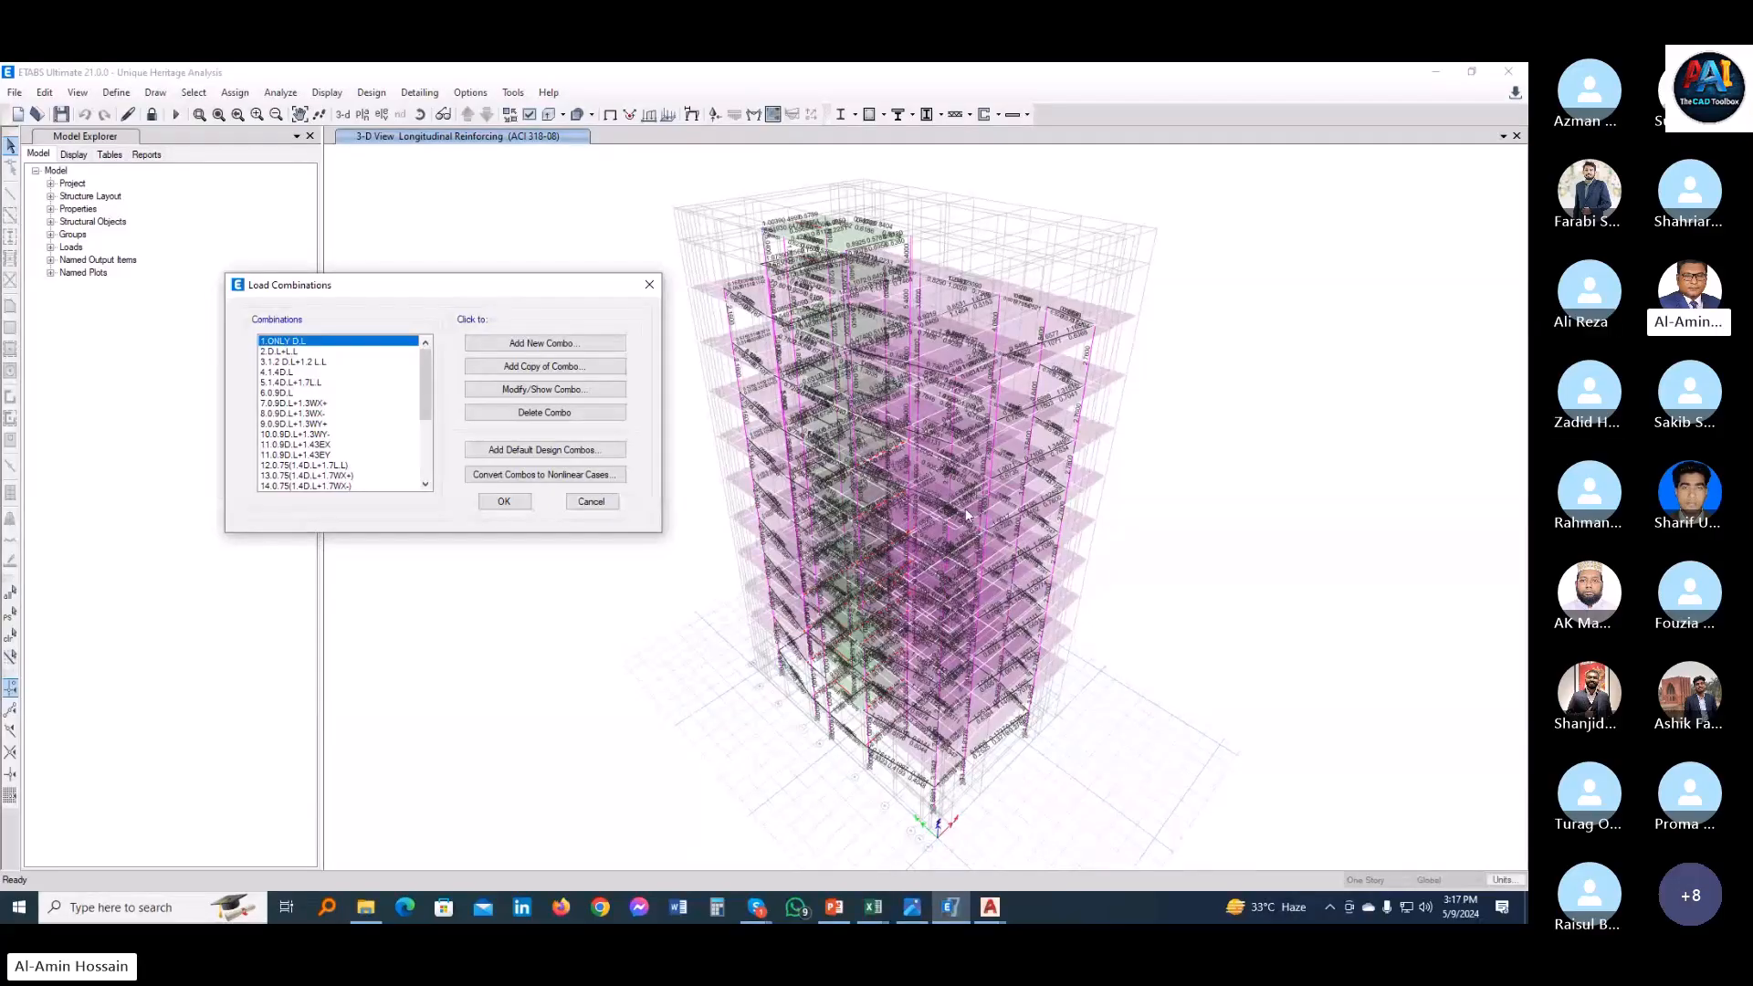
pyautogui.click(589, 501)
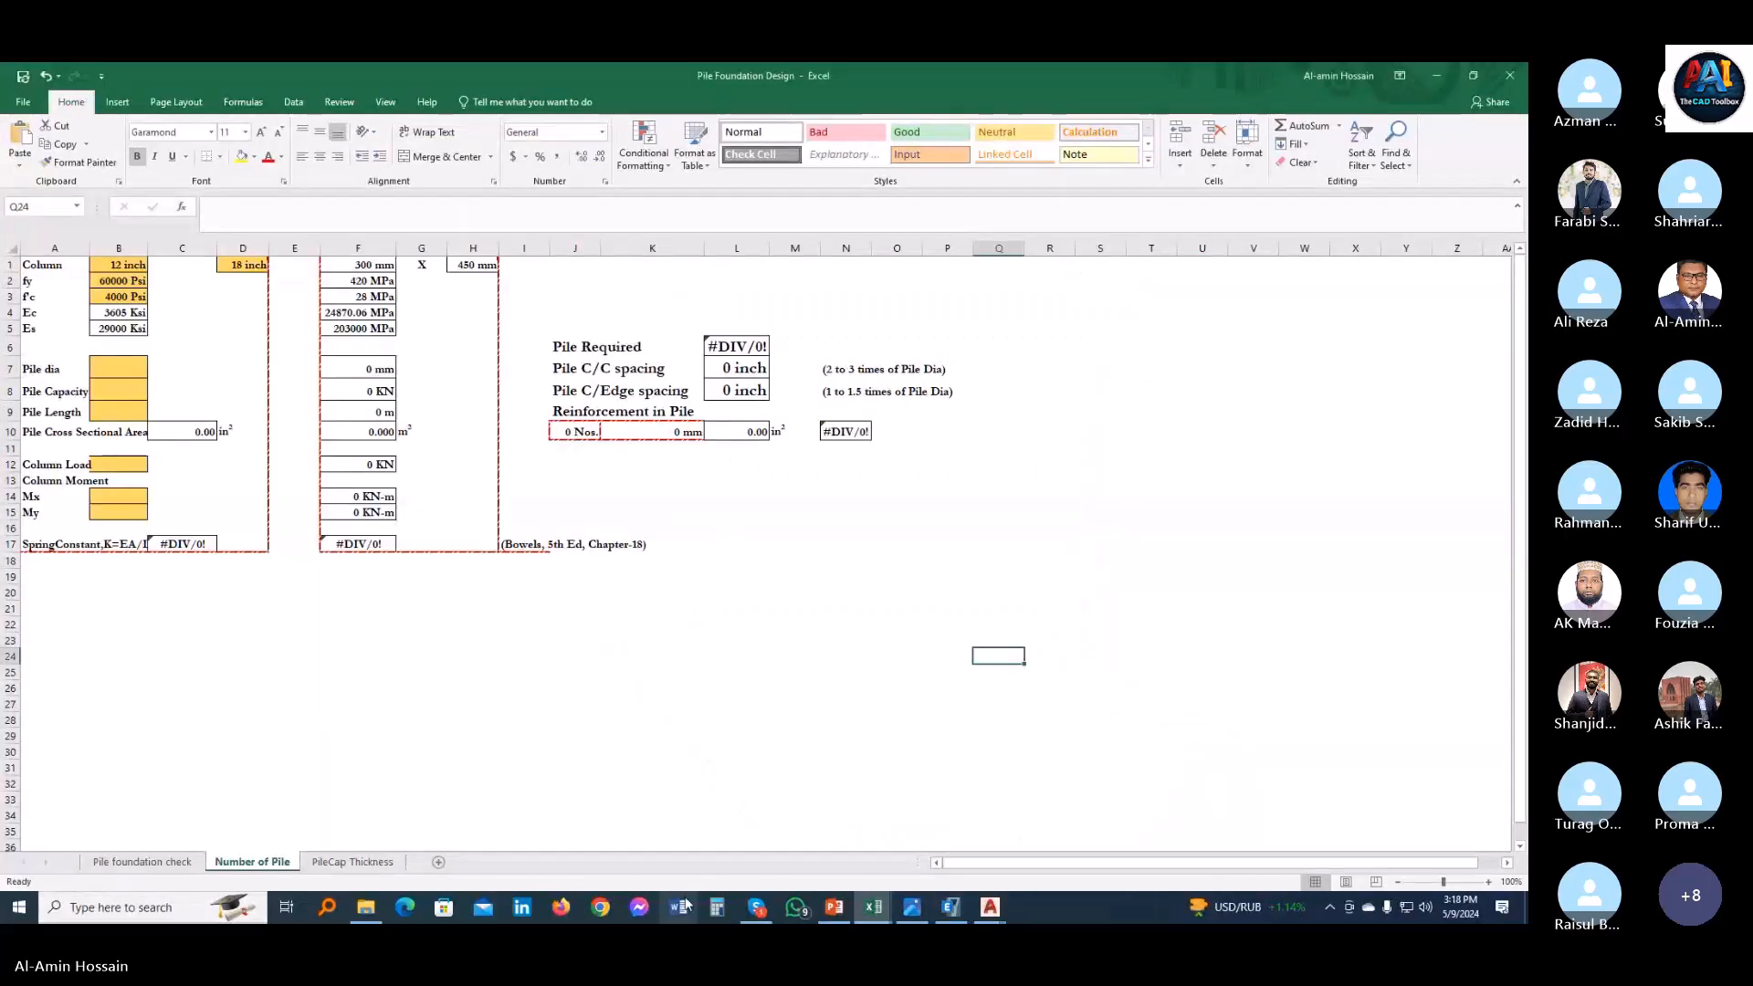
# - Switch to the PowerPoint slide show and read the allowable pile capacity slides for the pile diameter input
pyautogui.click(114, 368)
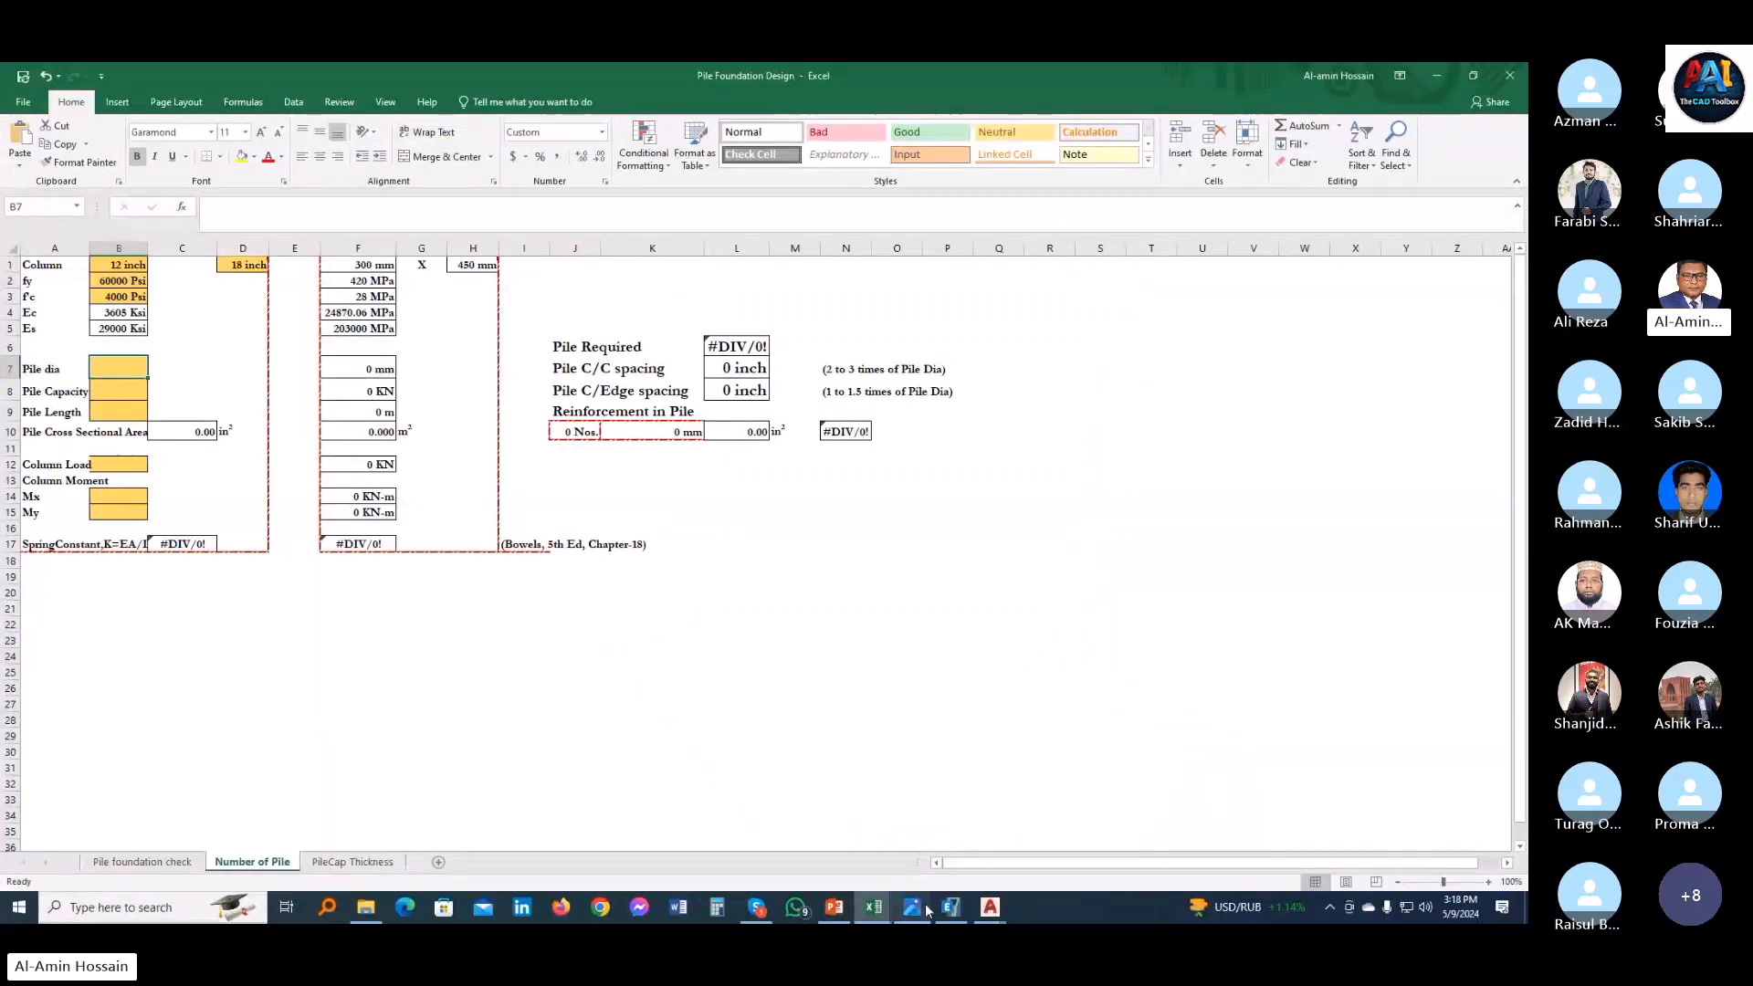
pyautogui.click(842, 908)
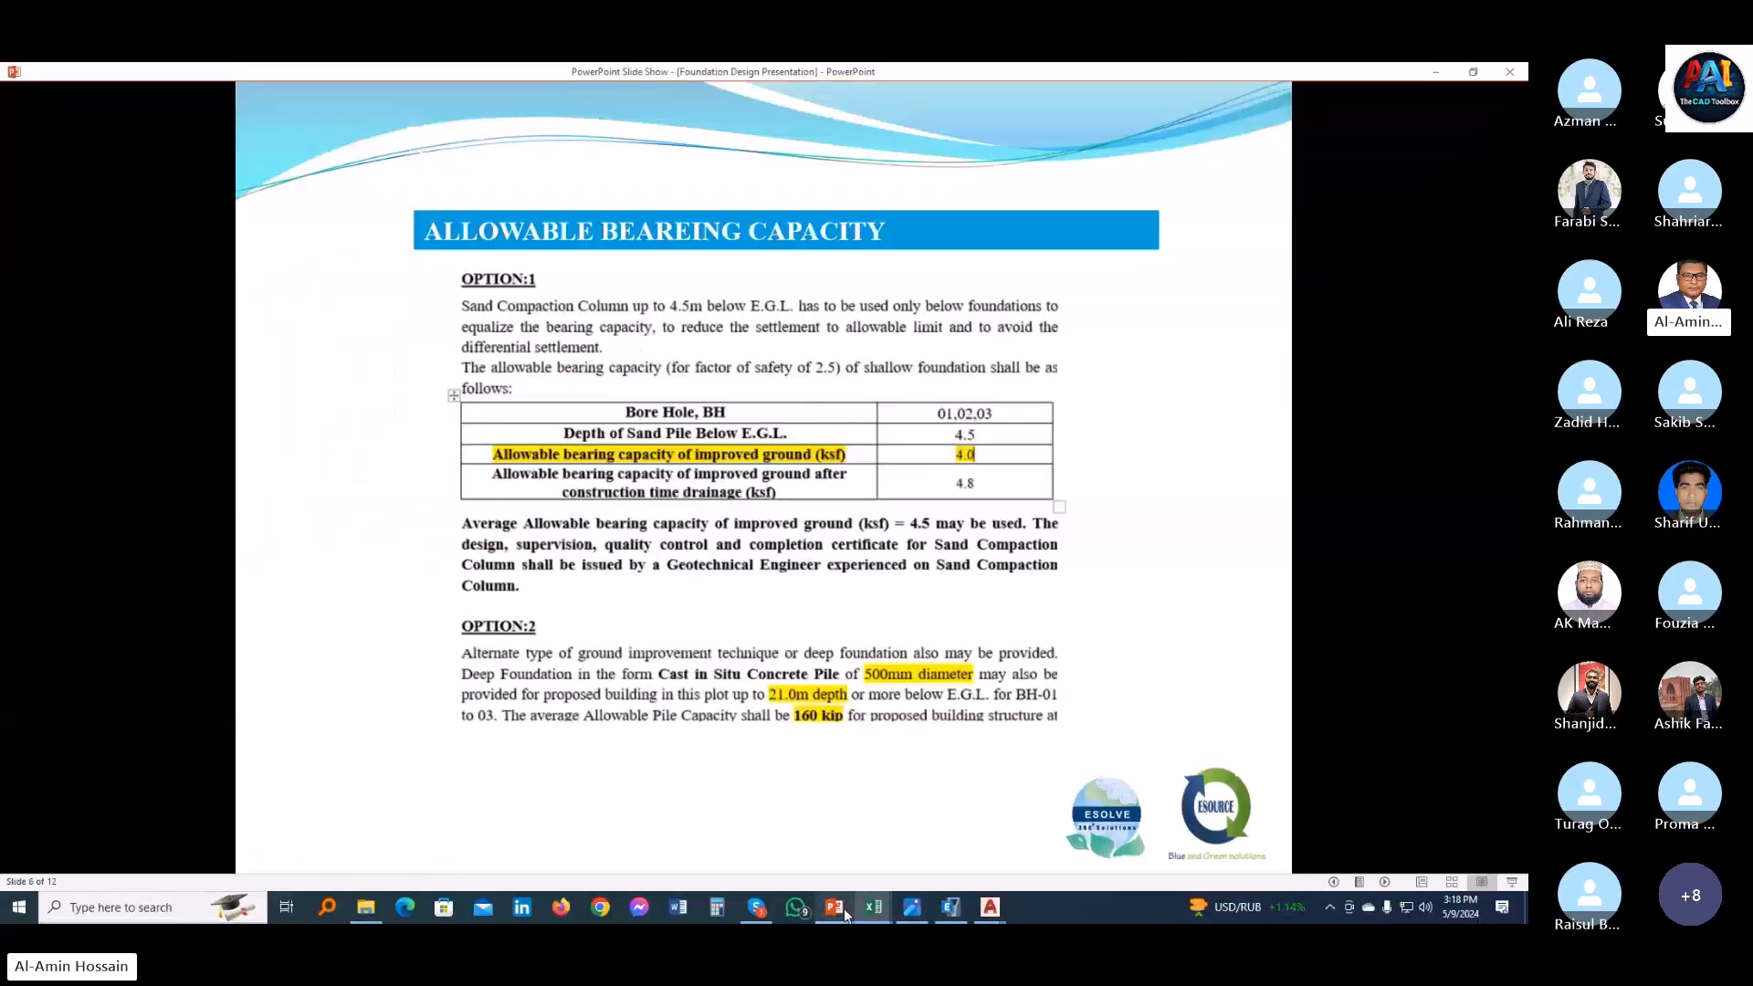
pyautogui.click(1383, 883)
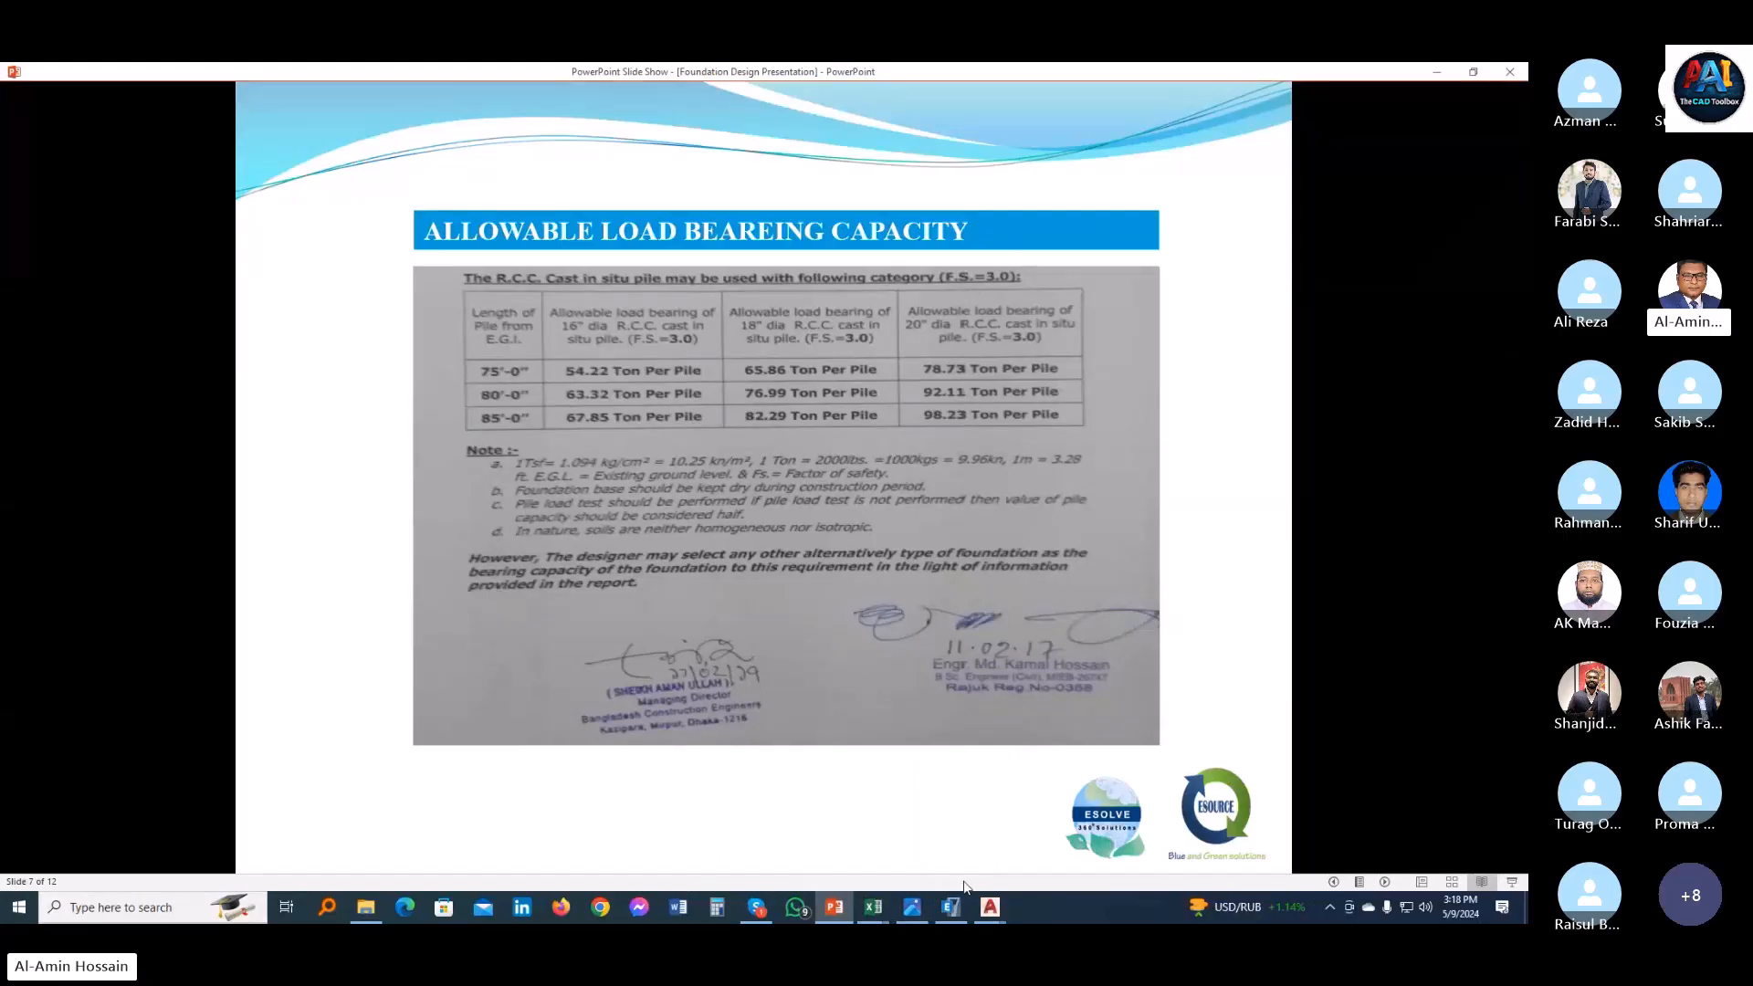
# - Open Soil Test Report.pdf from the project's Soil Test Report folder, browse its pages, and minimize the document
pyautogui.click(365, 906)
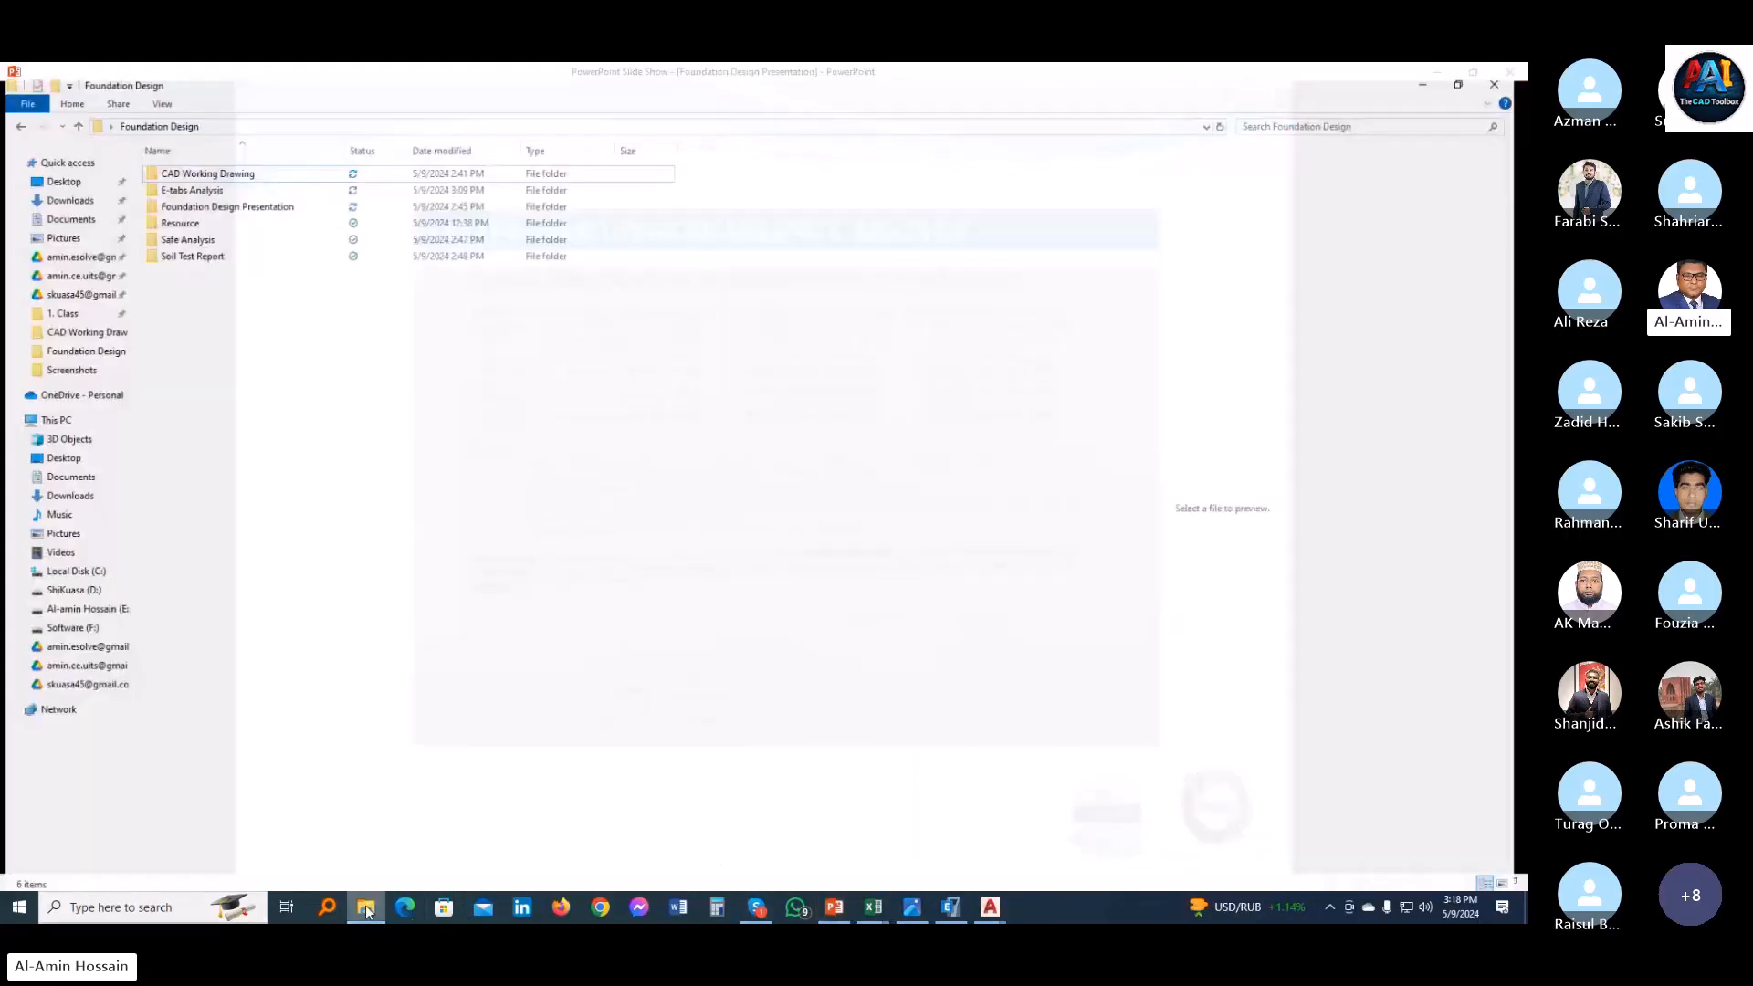
pyautogui.doubleClick(199, 252)
pyautogui.doubleClick(701, 186)
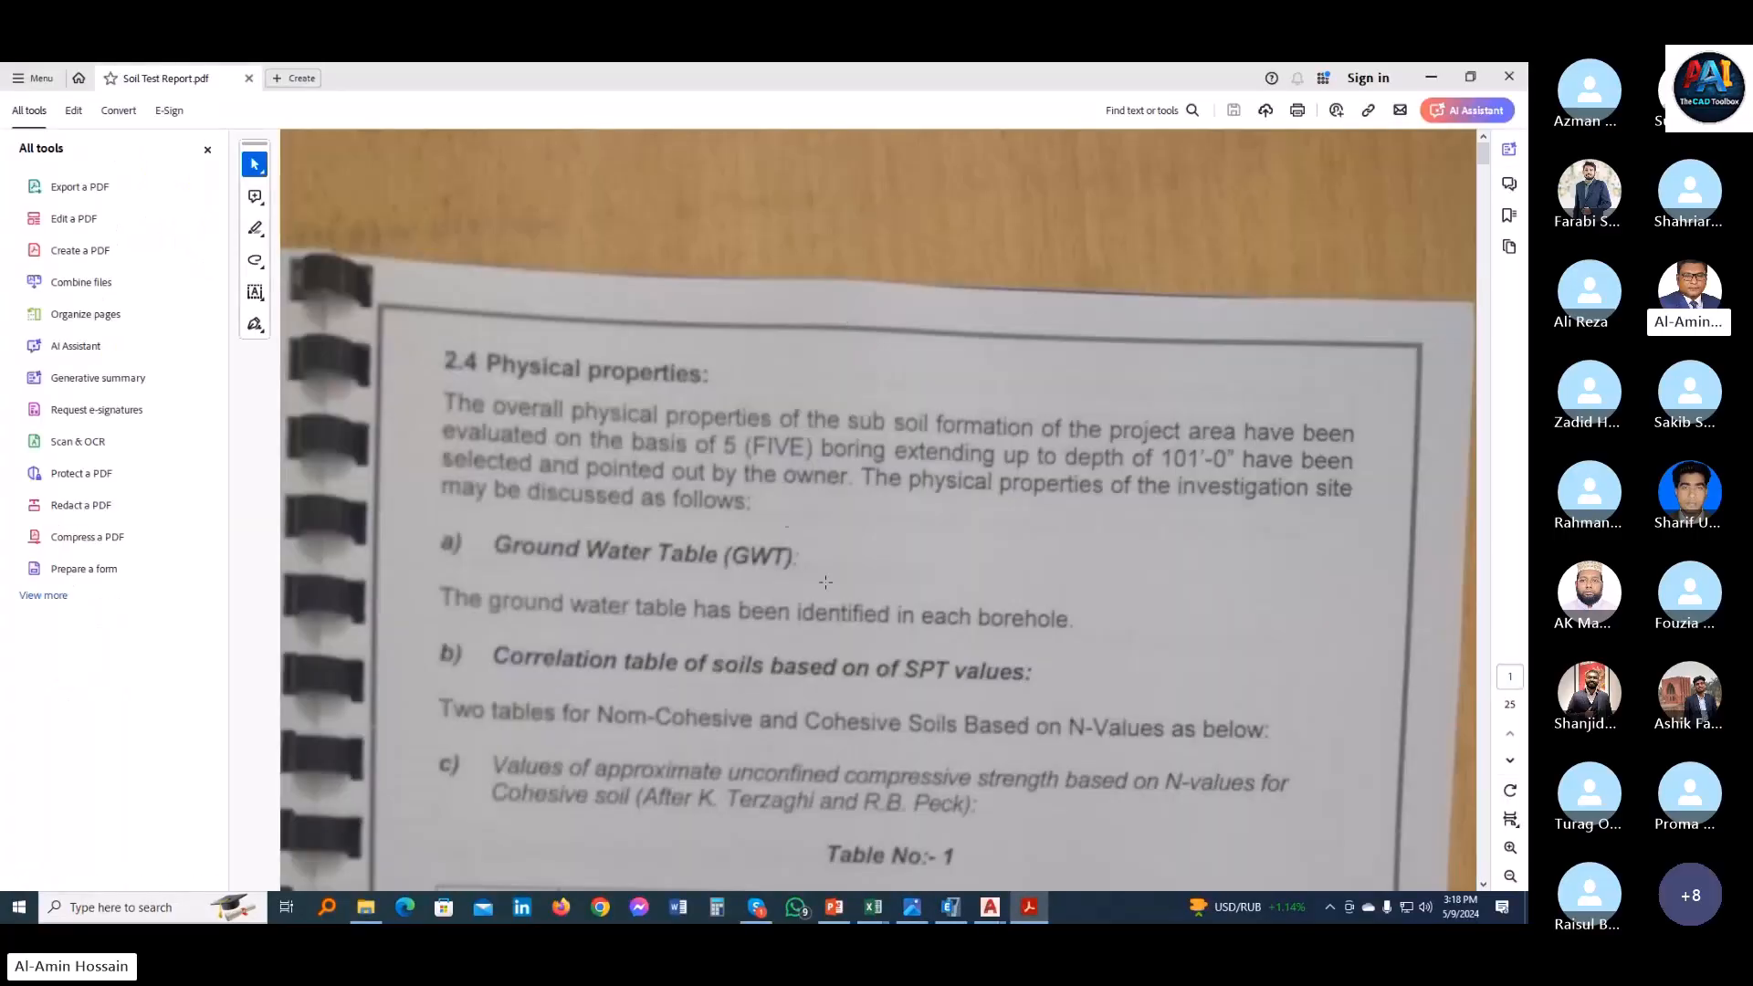
pyautogui.scroll(-5, 790, 527)
pyautogui.keyDown('ctrl'); pyautogui.scroll(-5, 855, 572); pyautogui.keyUp('ctrl')
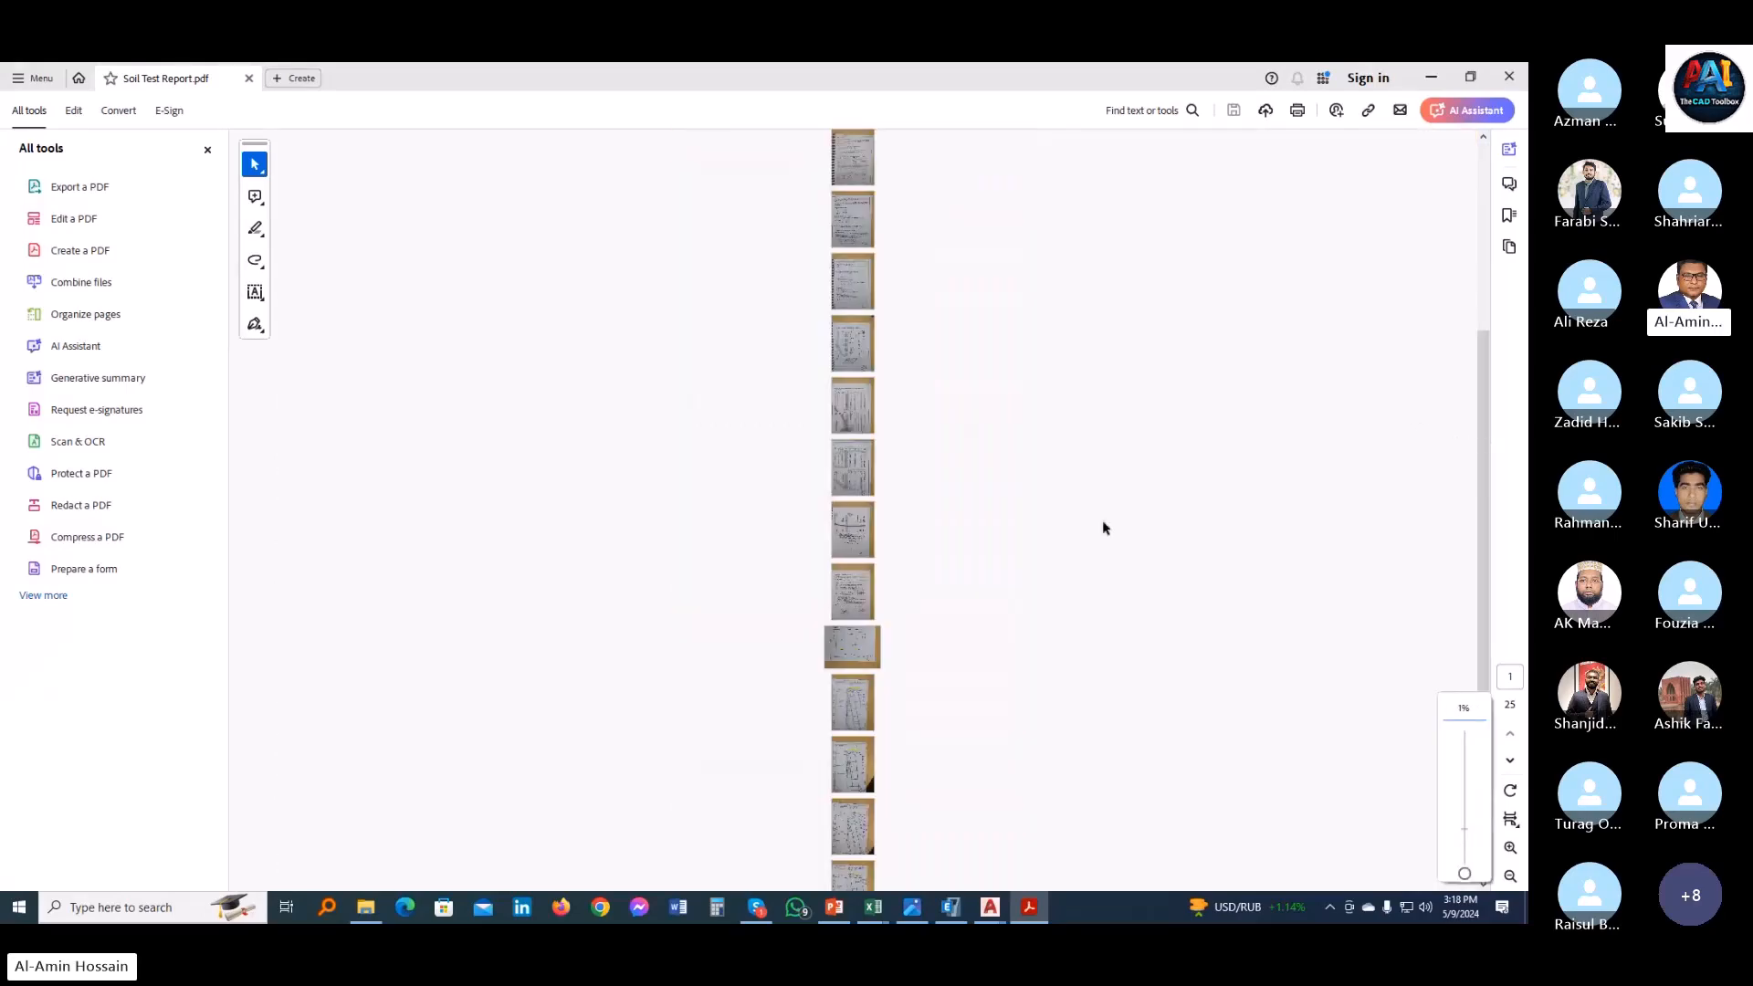
pyautogui.scroll(-5, 950, 501)
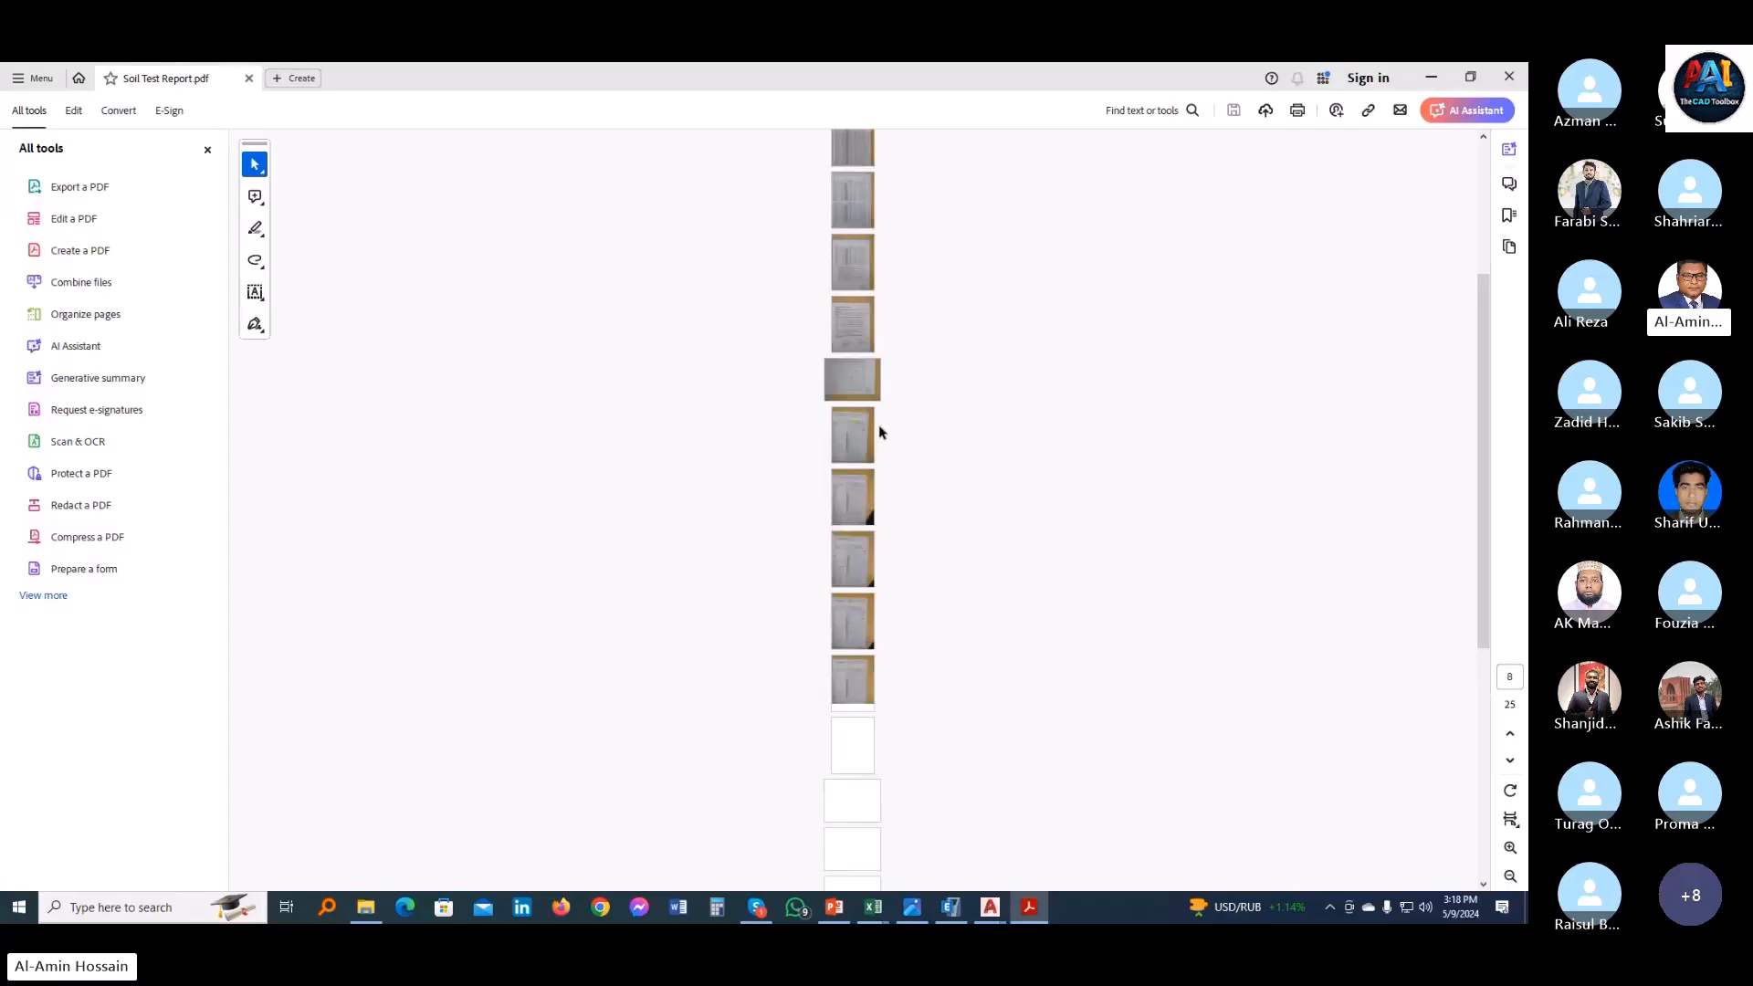
pyautogui.scroll(2, 867, 435)
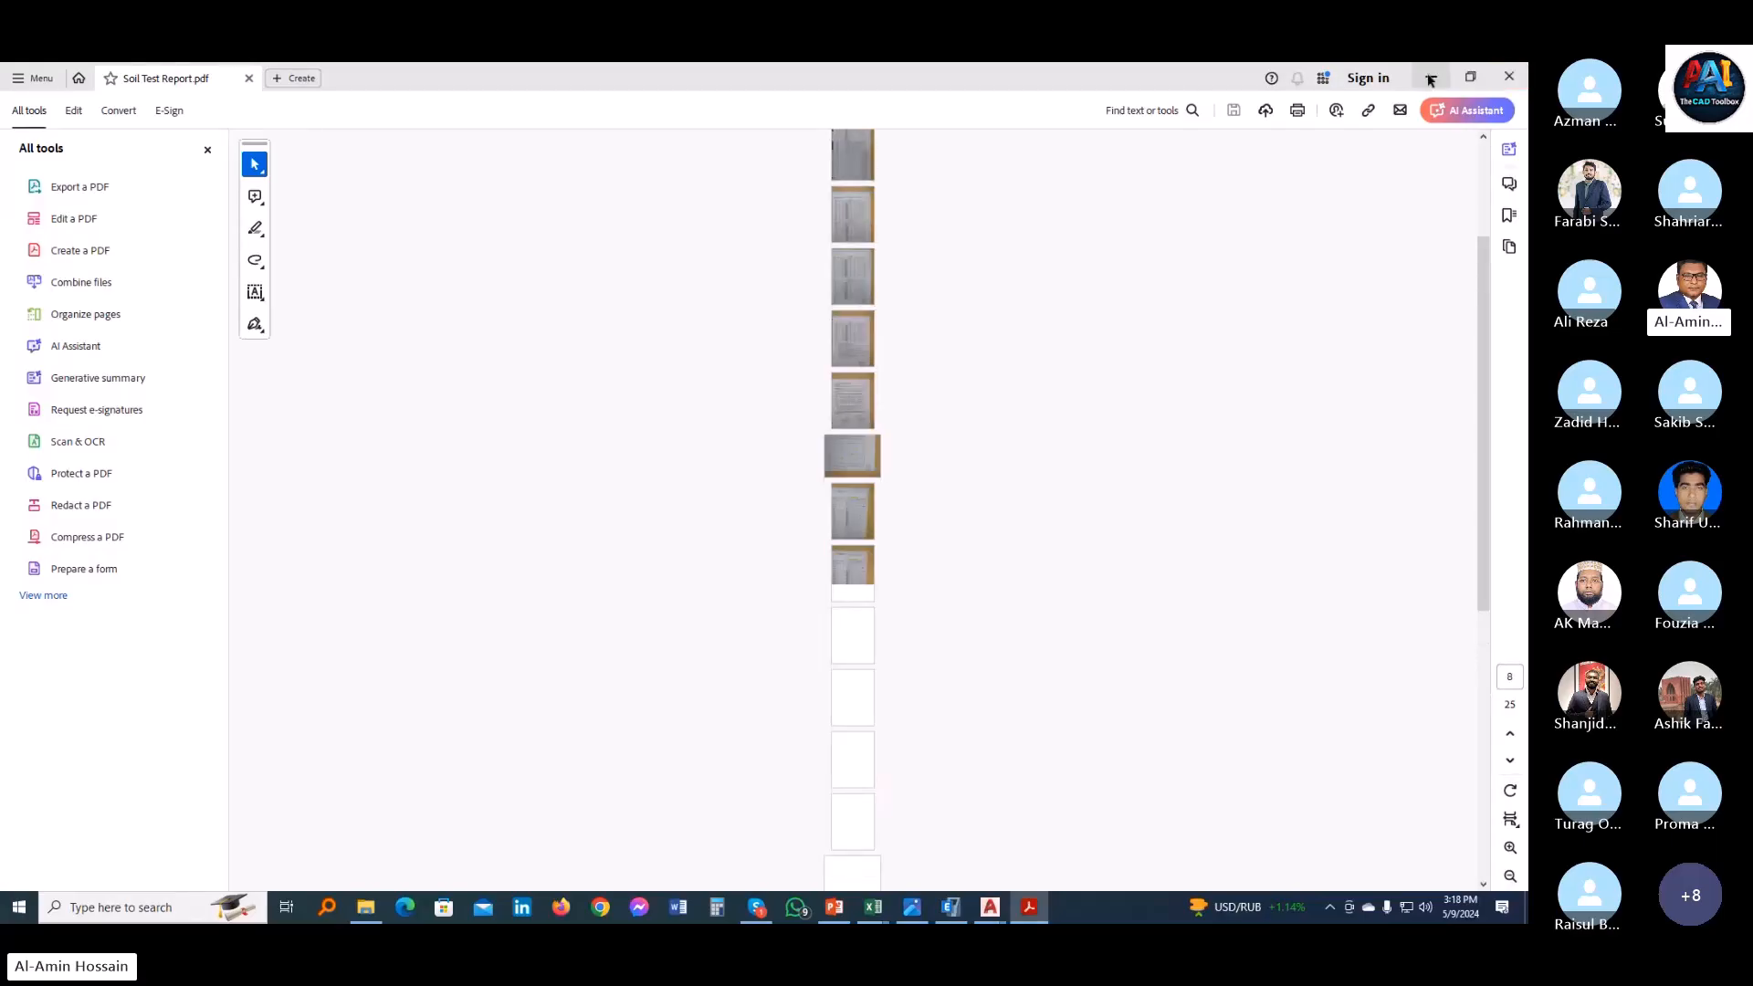
pyautogui.click(1431, 78)
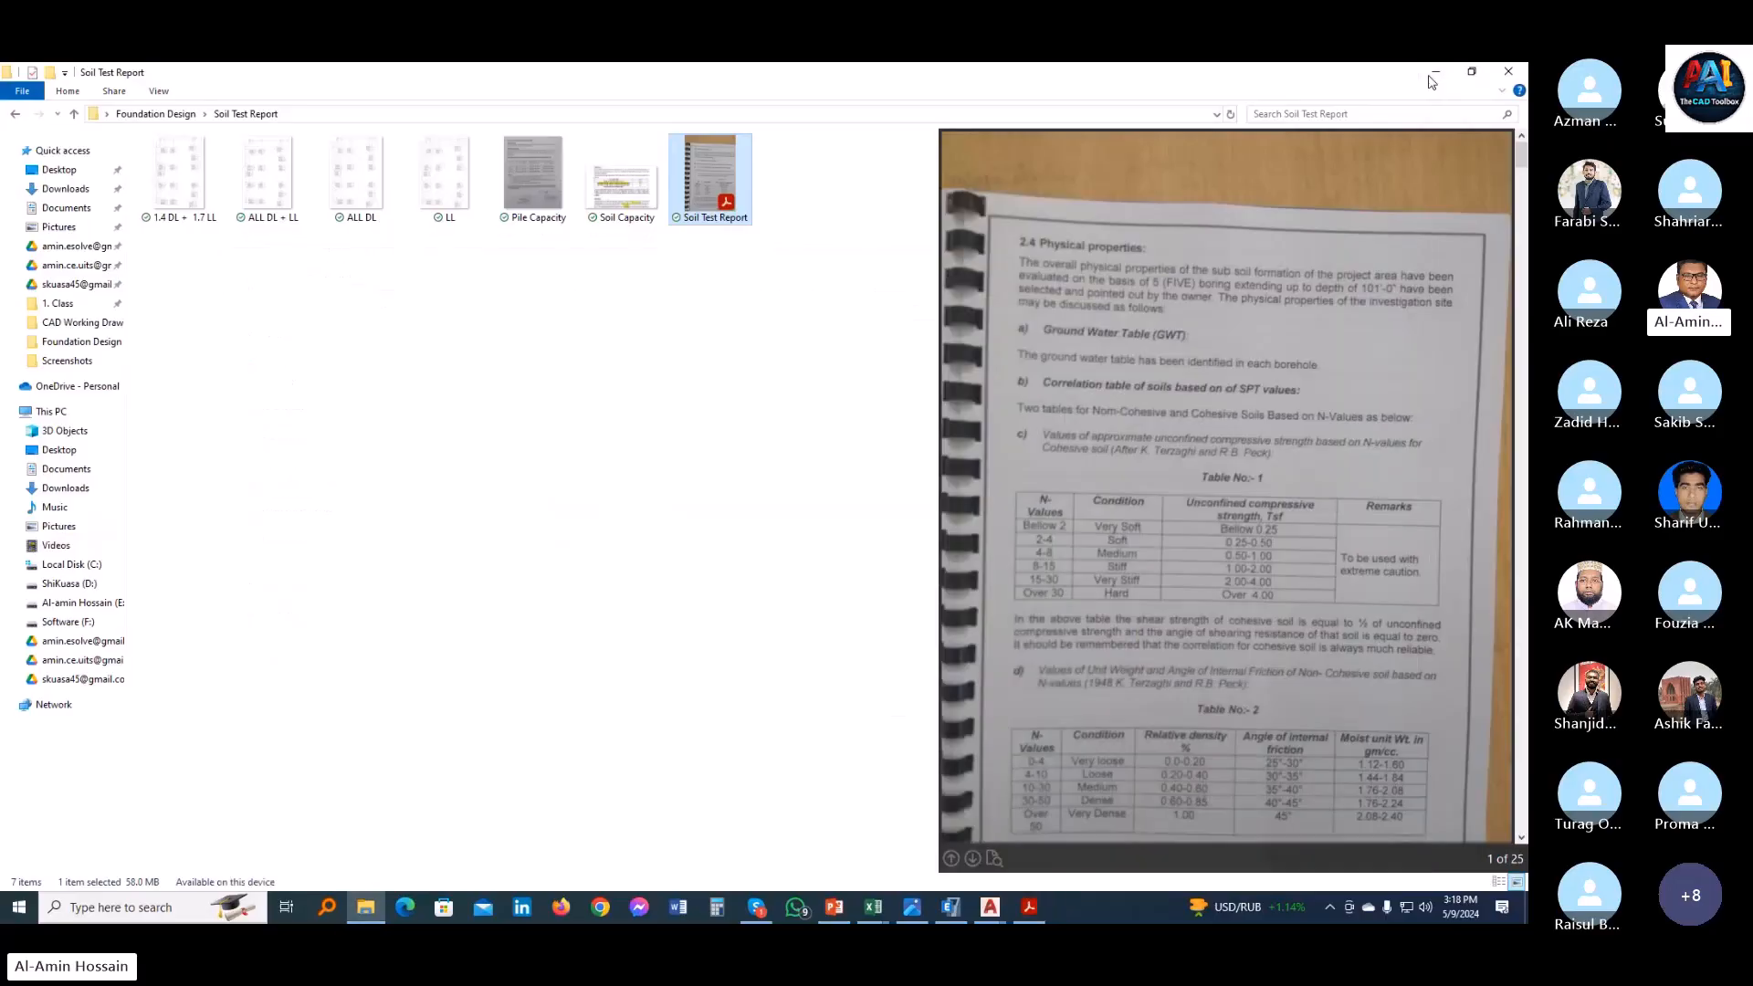
# - Check the allowable load table in the PowerPoint slide show, then set the pile dia to 20 inch in the Pile Foundation Design workbook
pyautogui.click(846, 908)
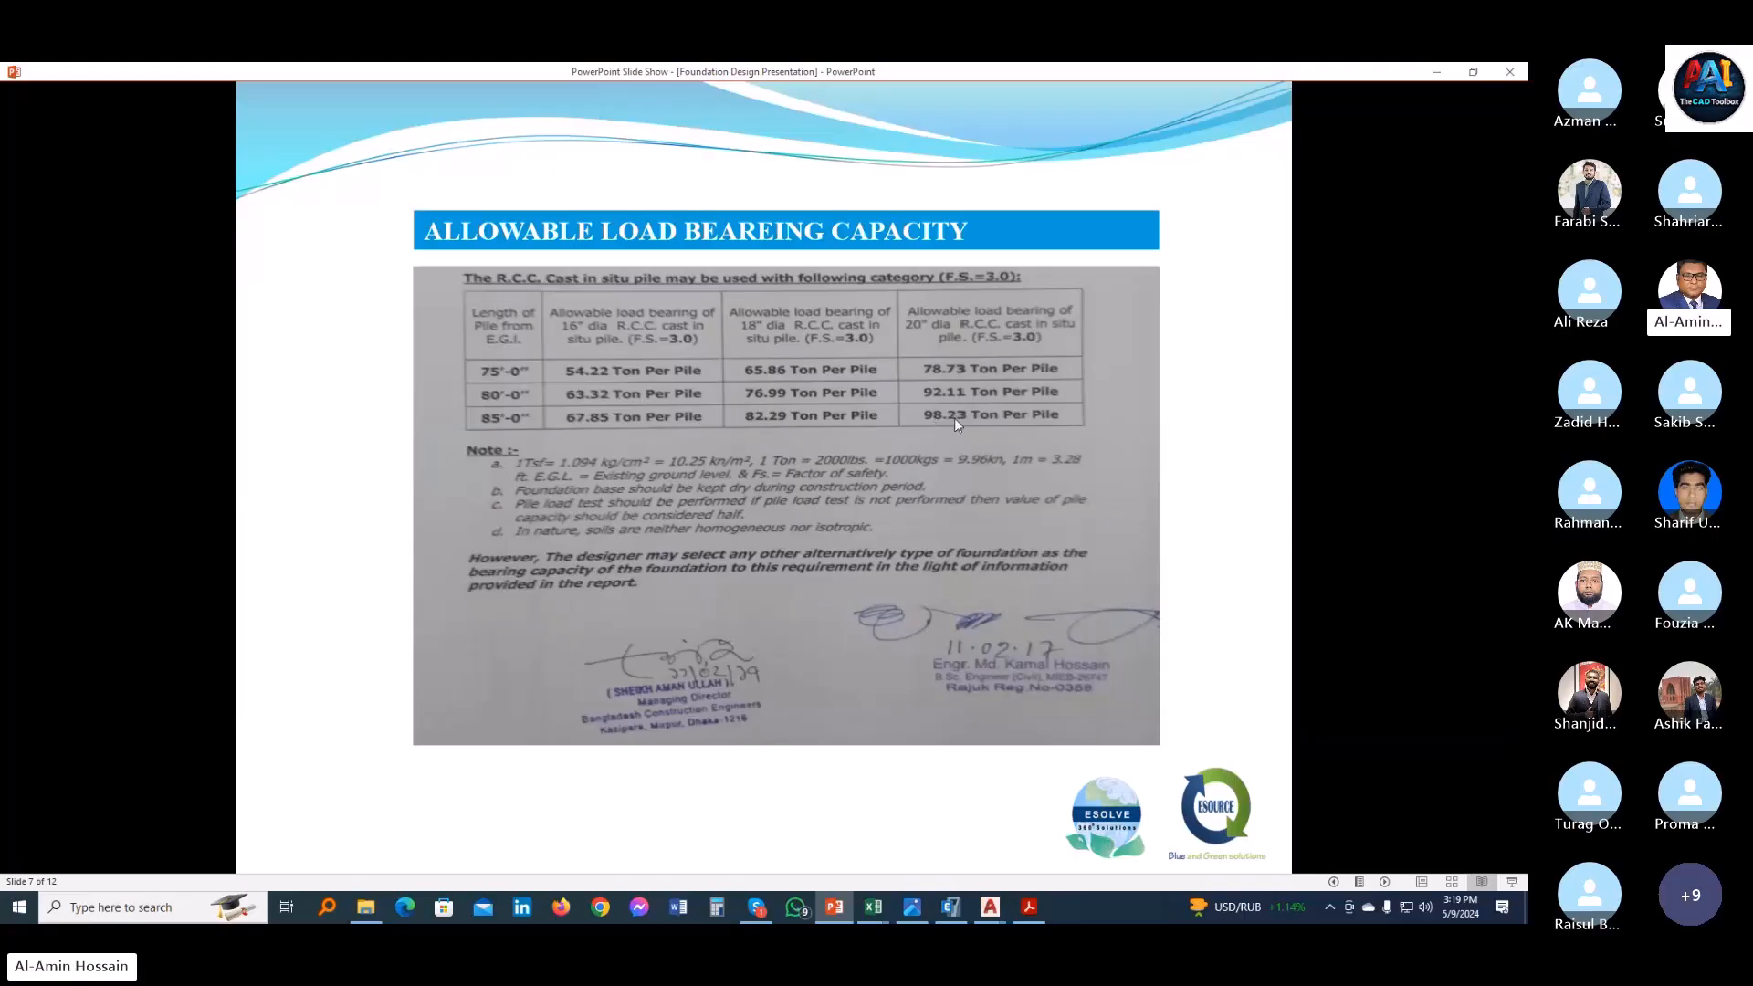
pyautogui.click(1434, 76)
pyautogui.moveTo(873, 906)
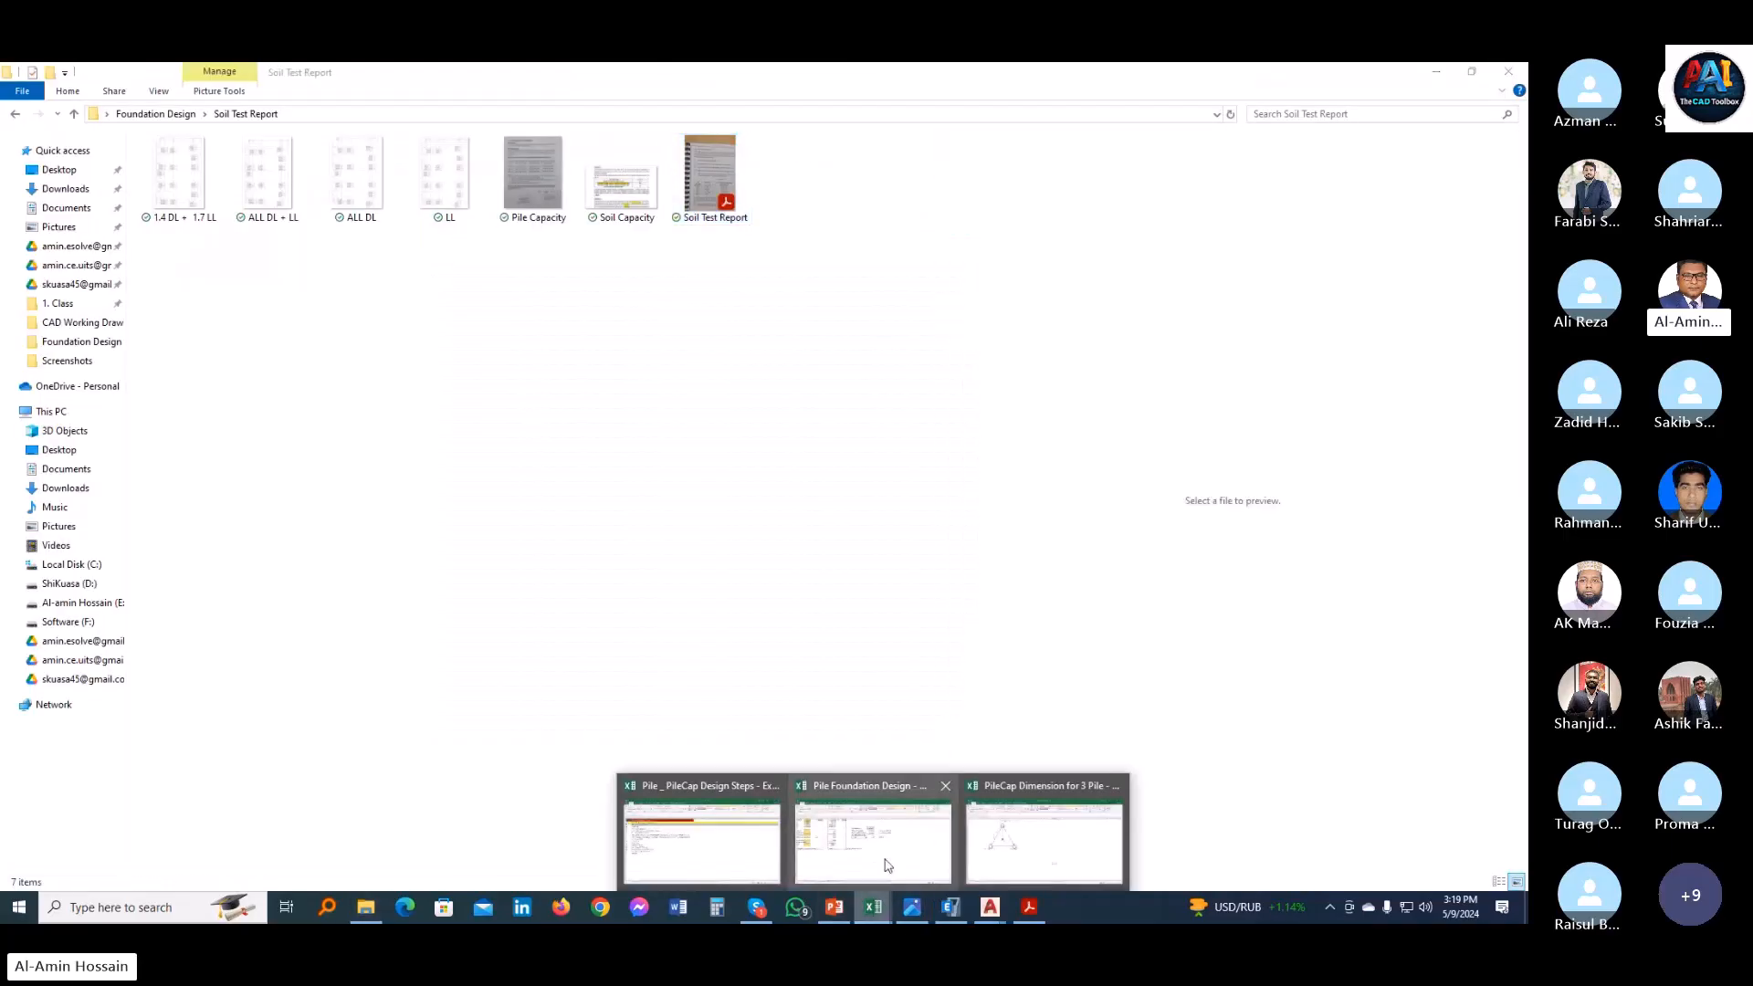
pyautogui.click(888, 865)
pyautogui.write('20')
pyautogui.press('Return')
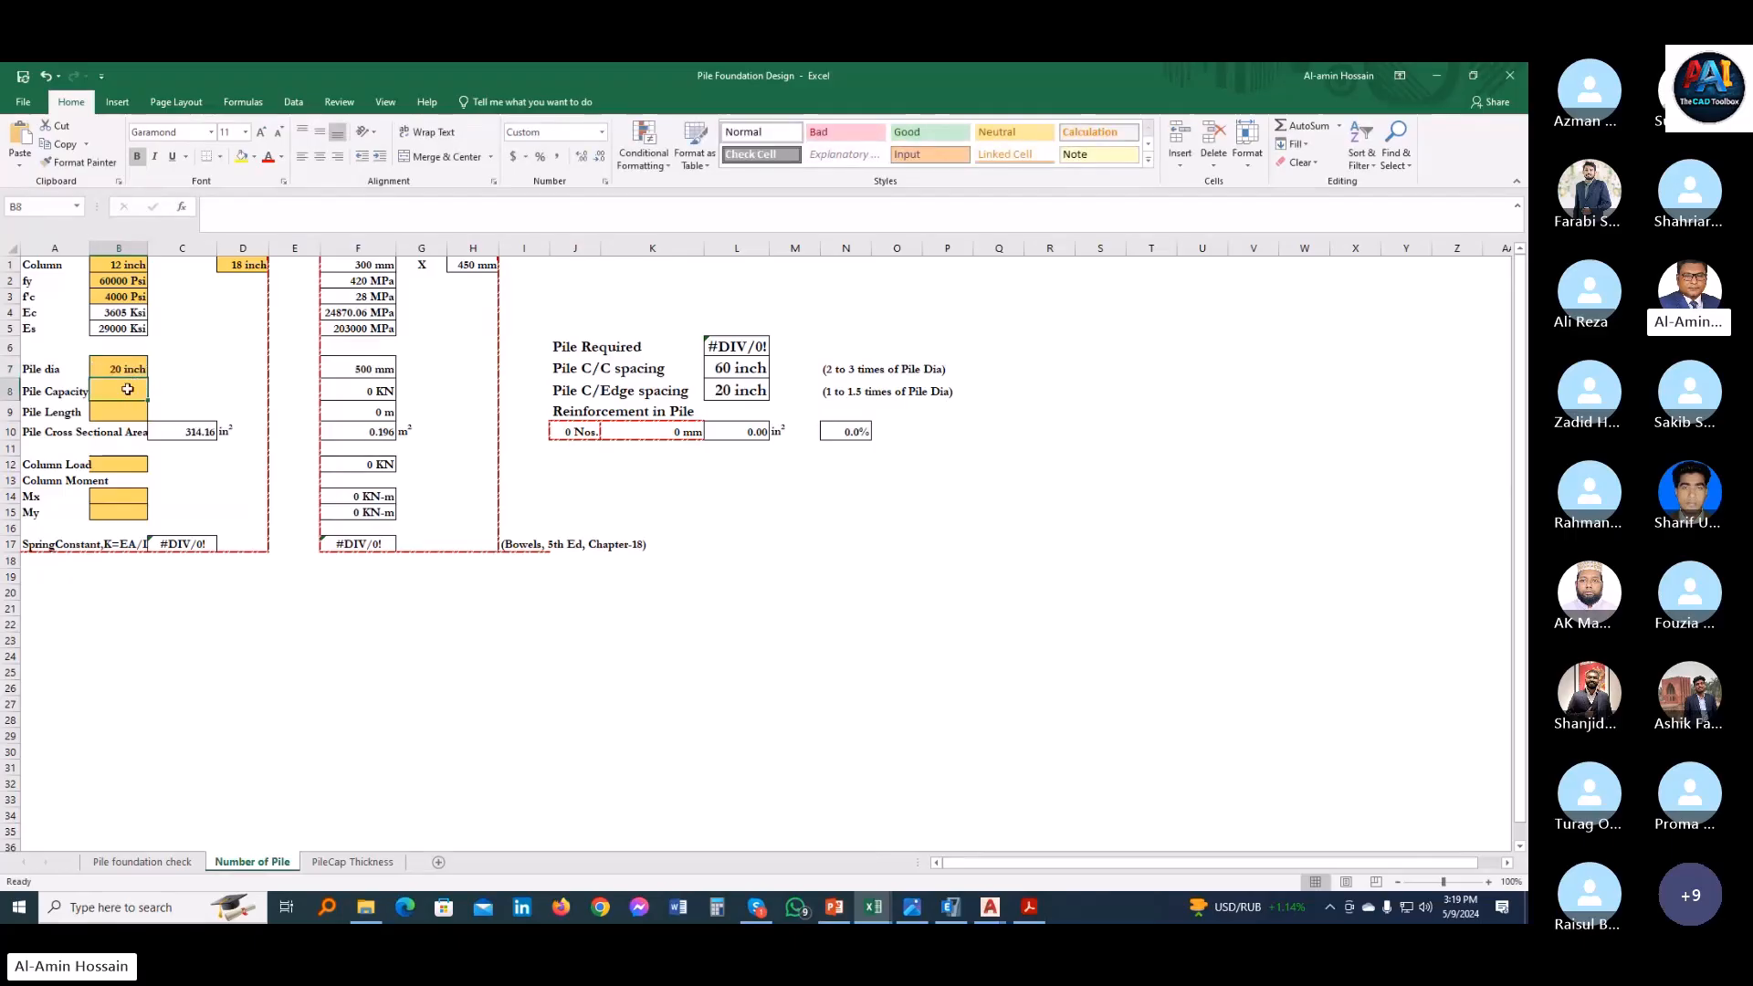
# - Enter the 98.23 ton pile capacity as a scratch value in cell L27
pyautogui.click(760, 705)
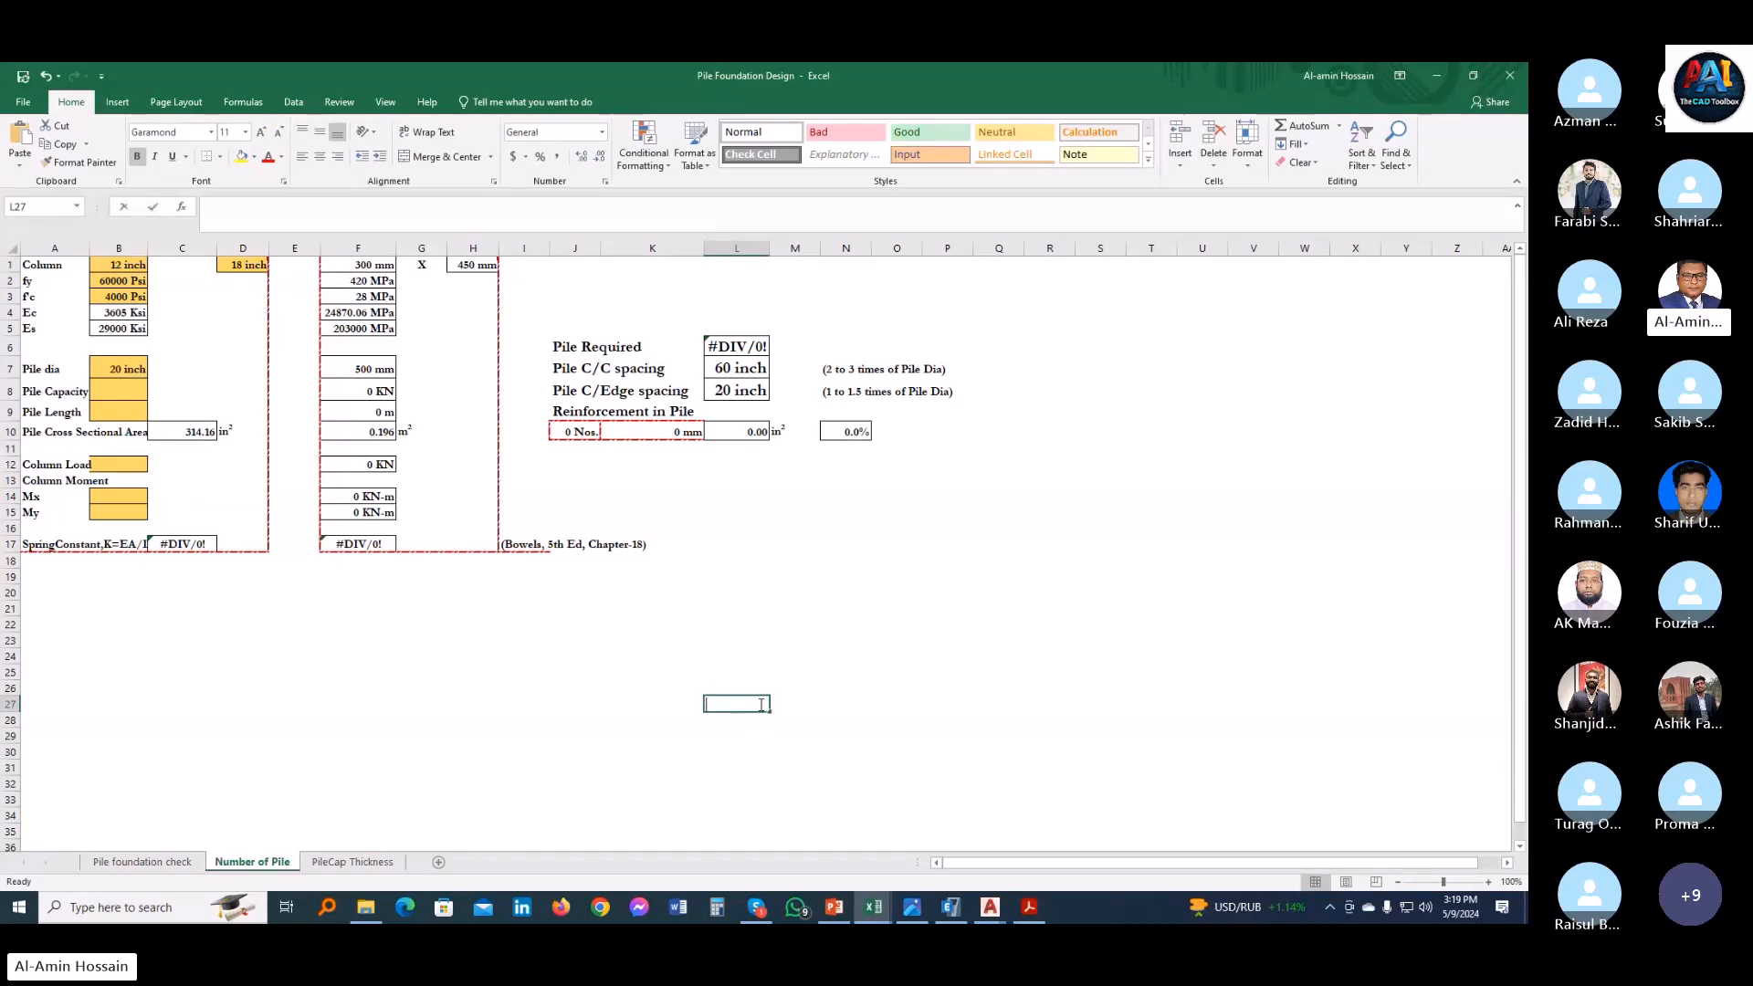
pyautogui.write('98.23')
pyautogui.press('Return')
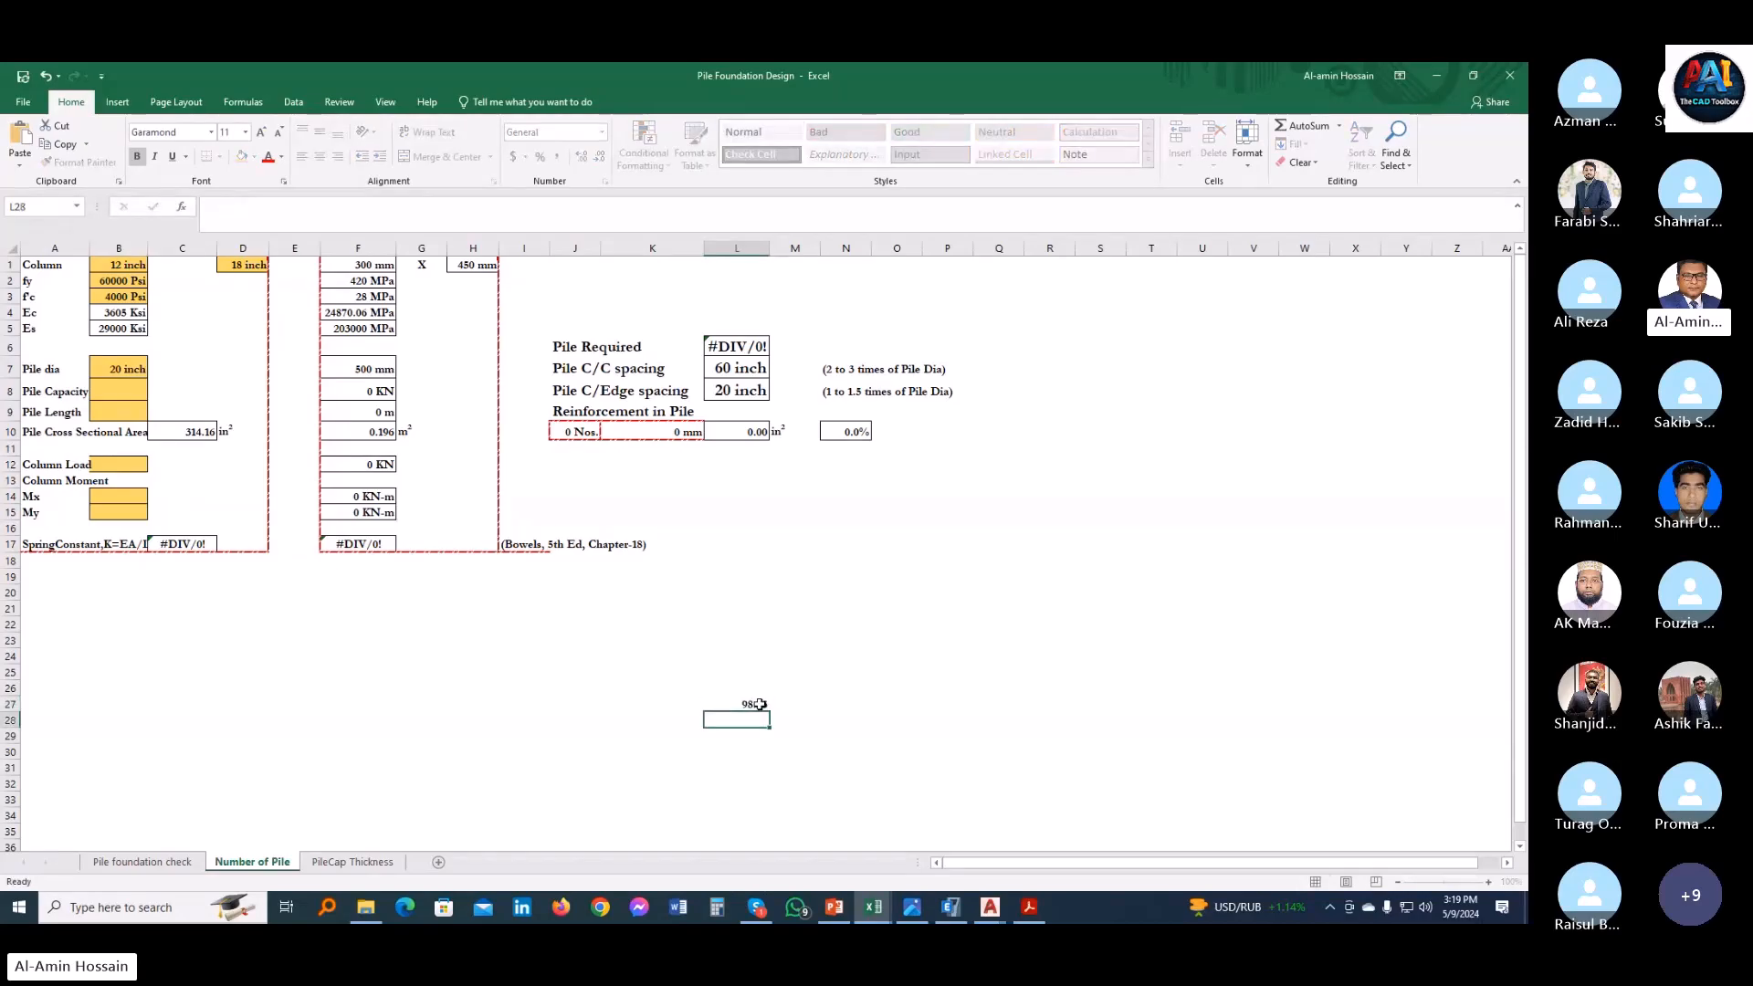
pyautogui.click(878, 689)
# - Set the pile capacity to 2 kip in cell B8
pyautogui.click(123, 392)
pyautogui.write('2')
pyautogui.press('Return')
pyautogui.click(130, 392)
# - Enter the conversion factor 2.20 in P22 and multiply it by the capacity in L27 with a formula in O25
pyautogui.click(803, 705)
pyautogui.click(959, 626)
pyautogui.write('20')
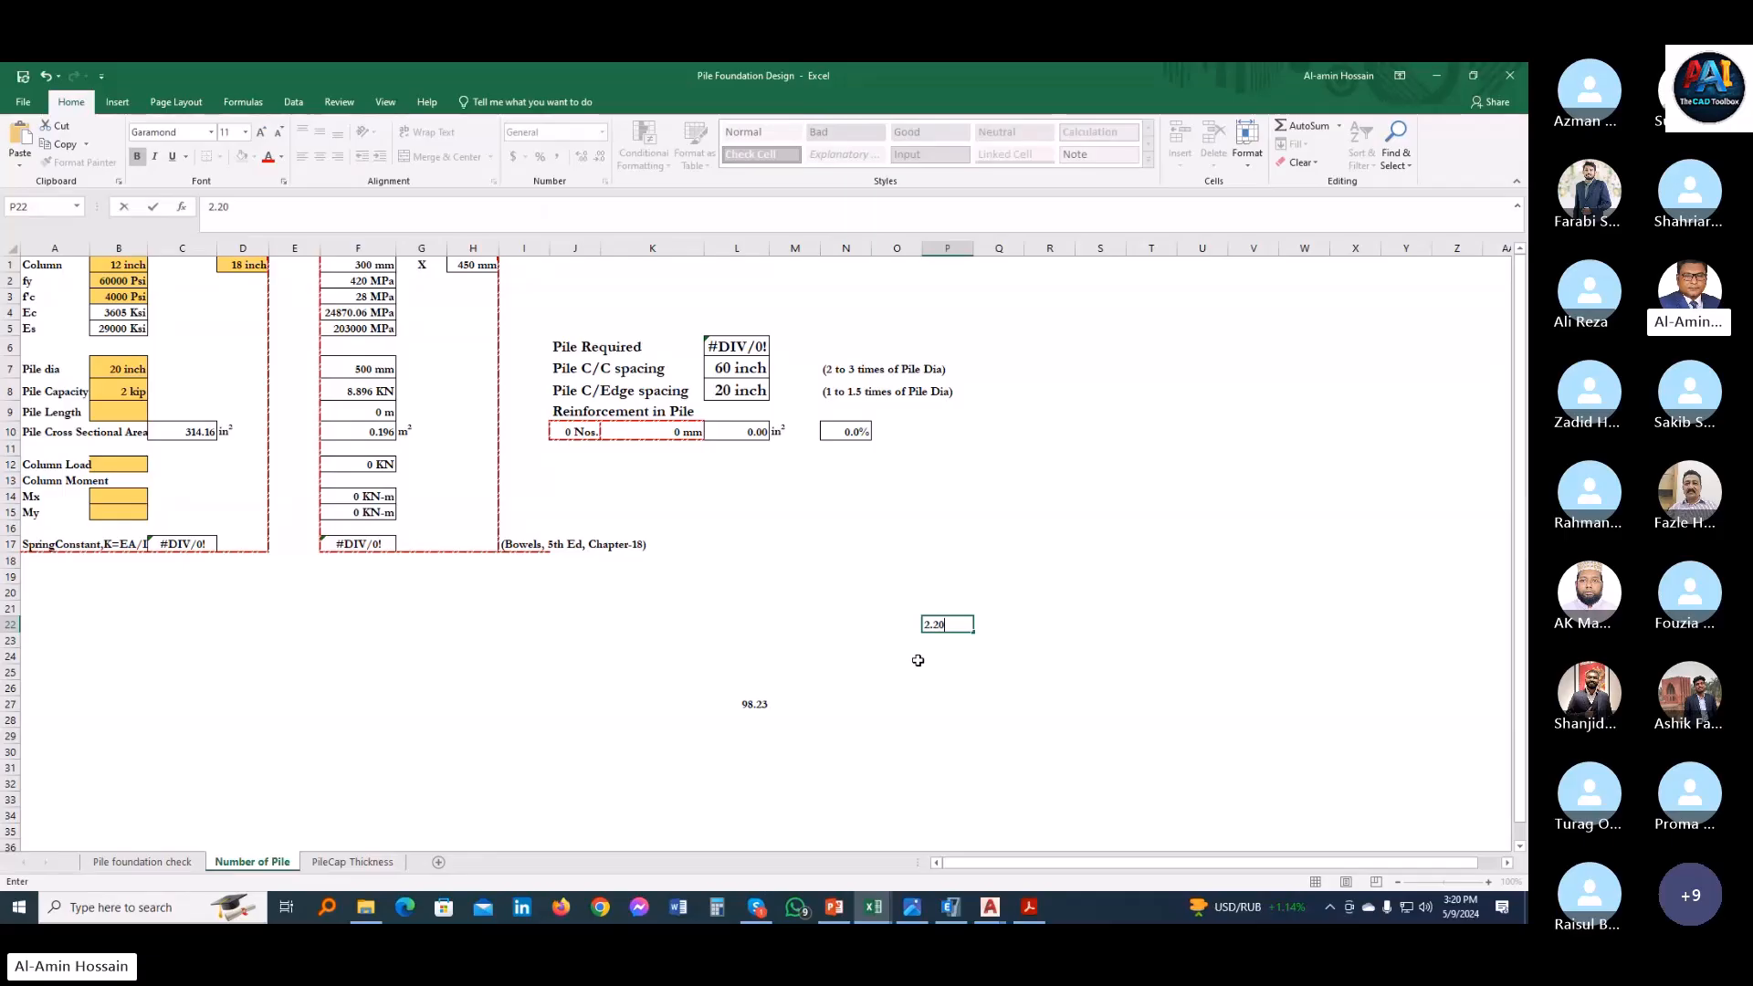
pyautogui.press('Return')
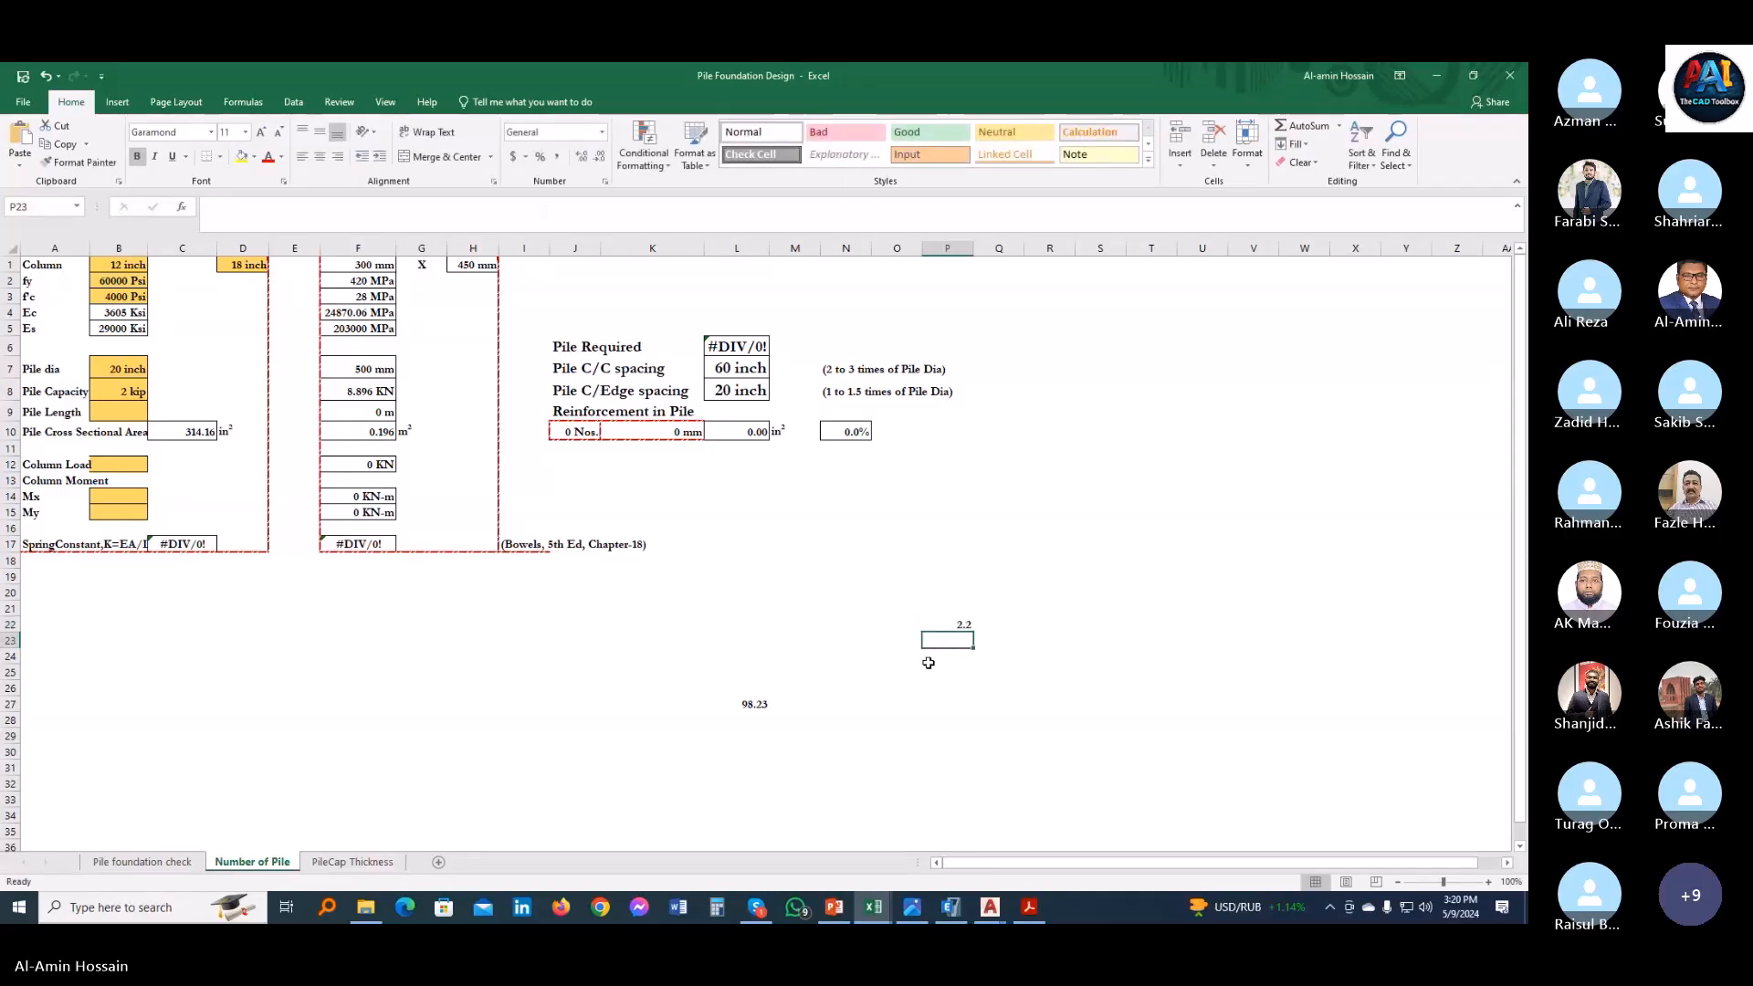
pyautogui.click(785, 719)
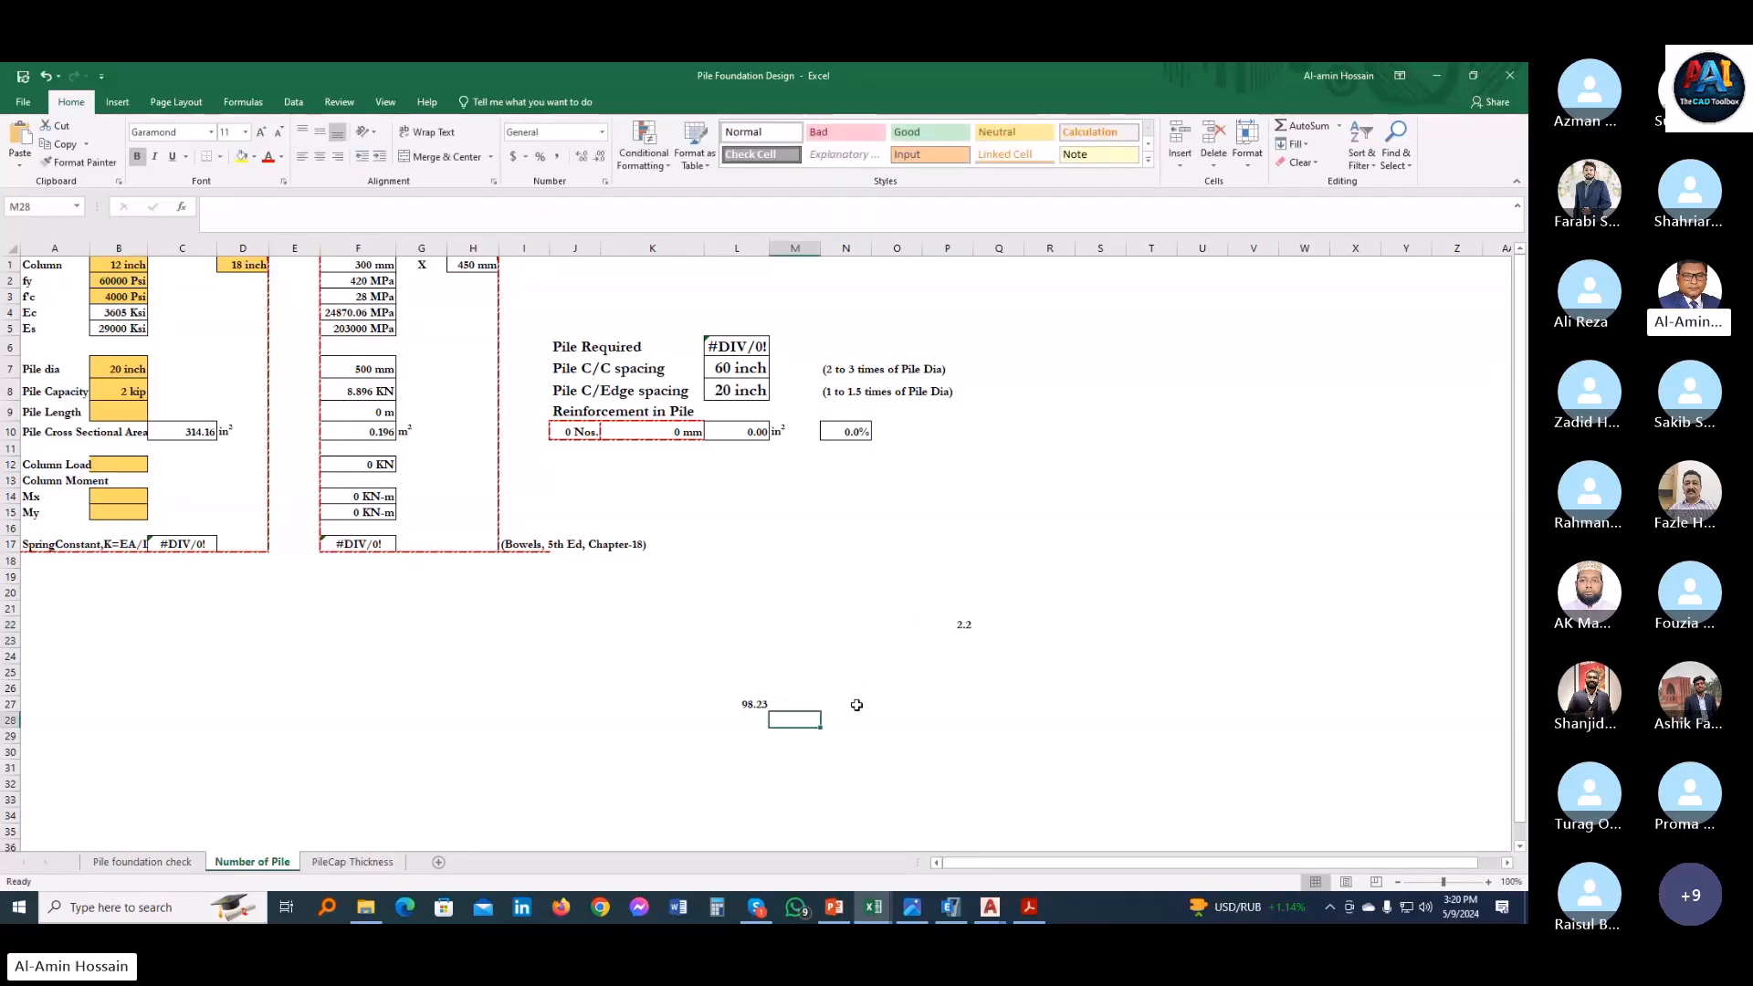
pyautogui.click(895, 676)
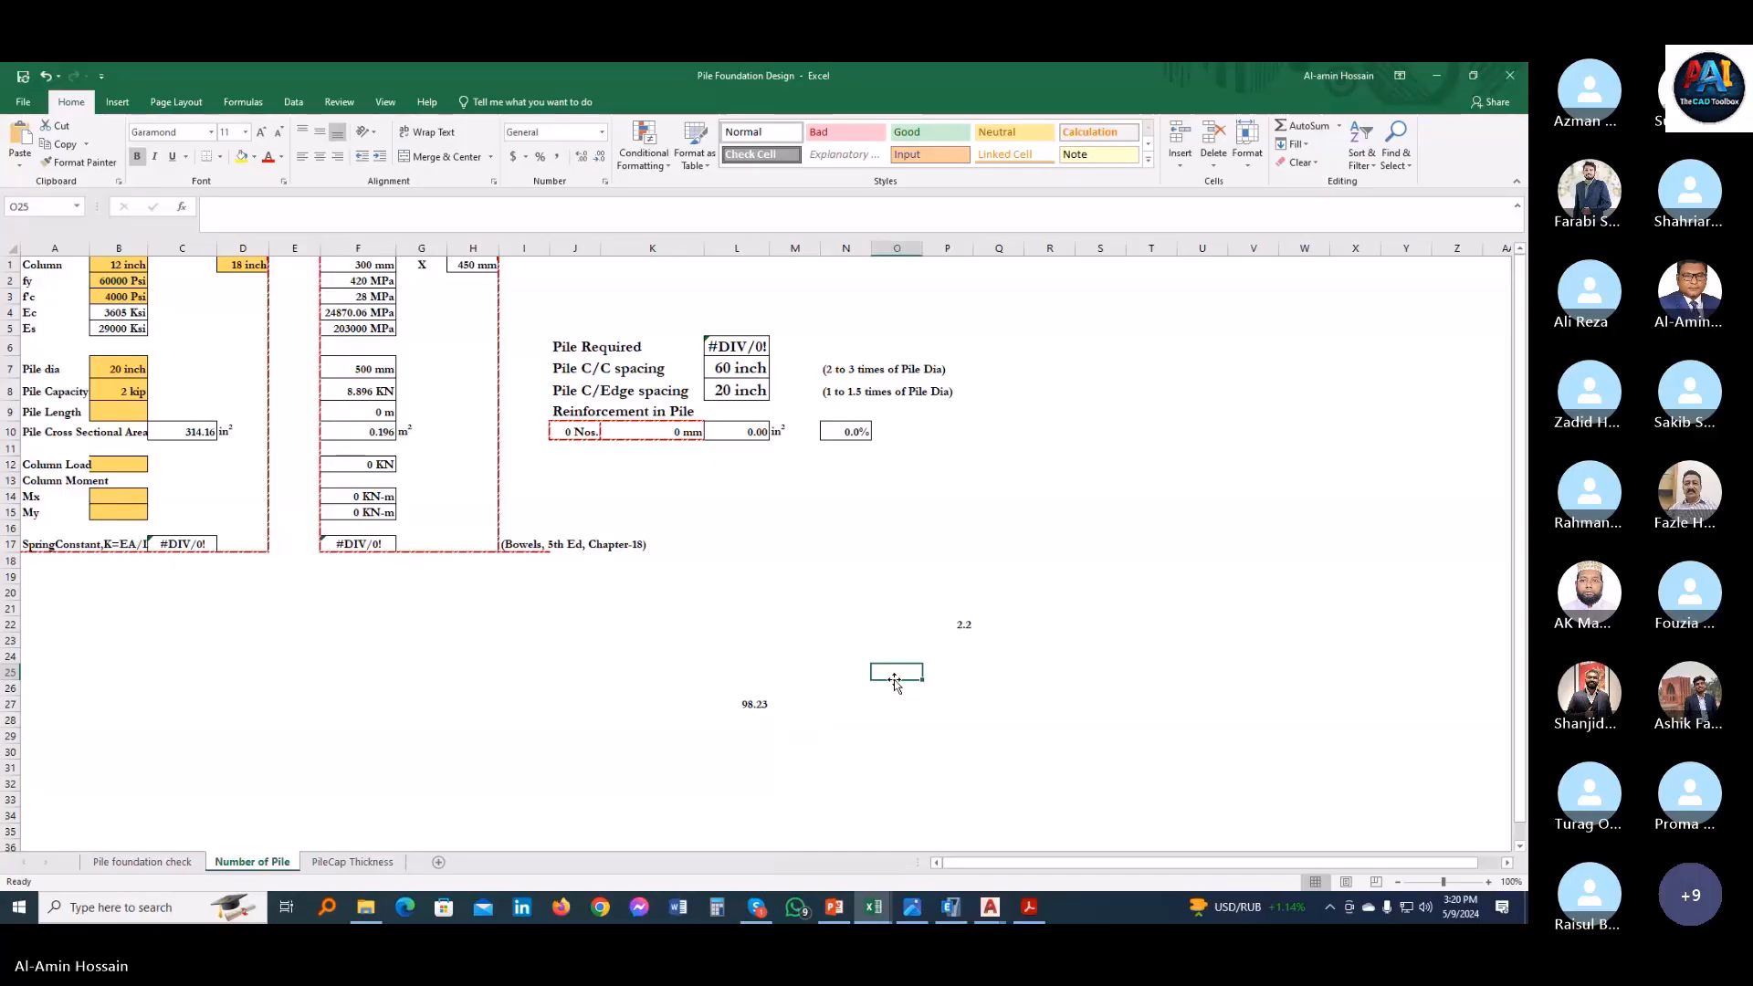
pyautogui.write('+')
pyautogui.click(756, 705)
pyautogui.write('*')
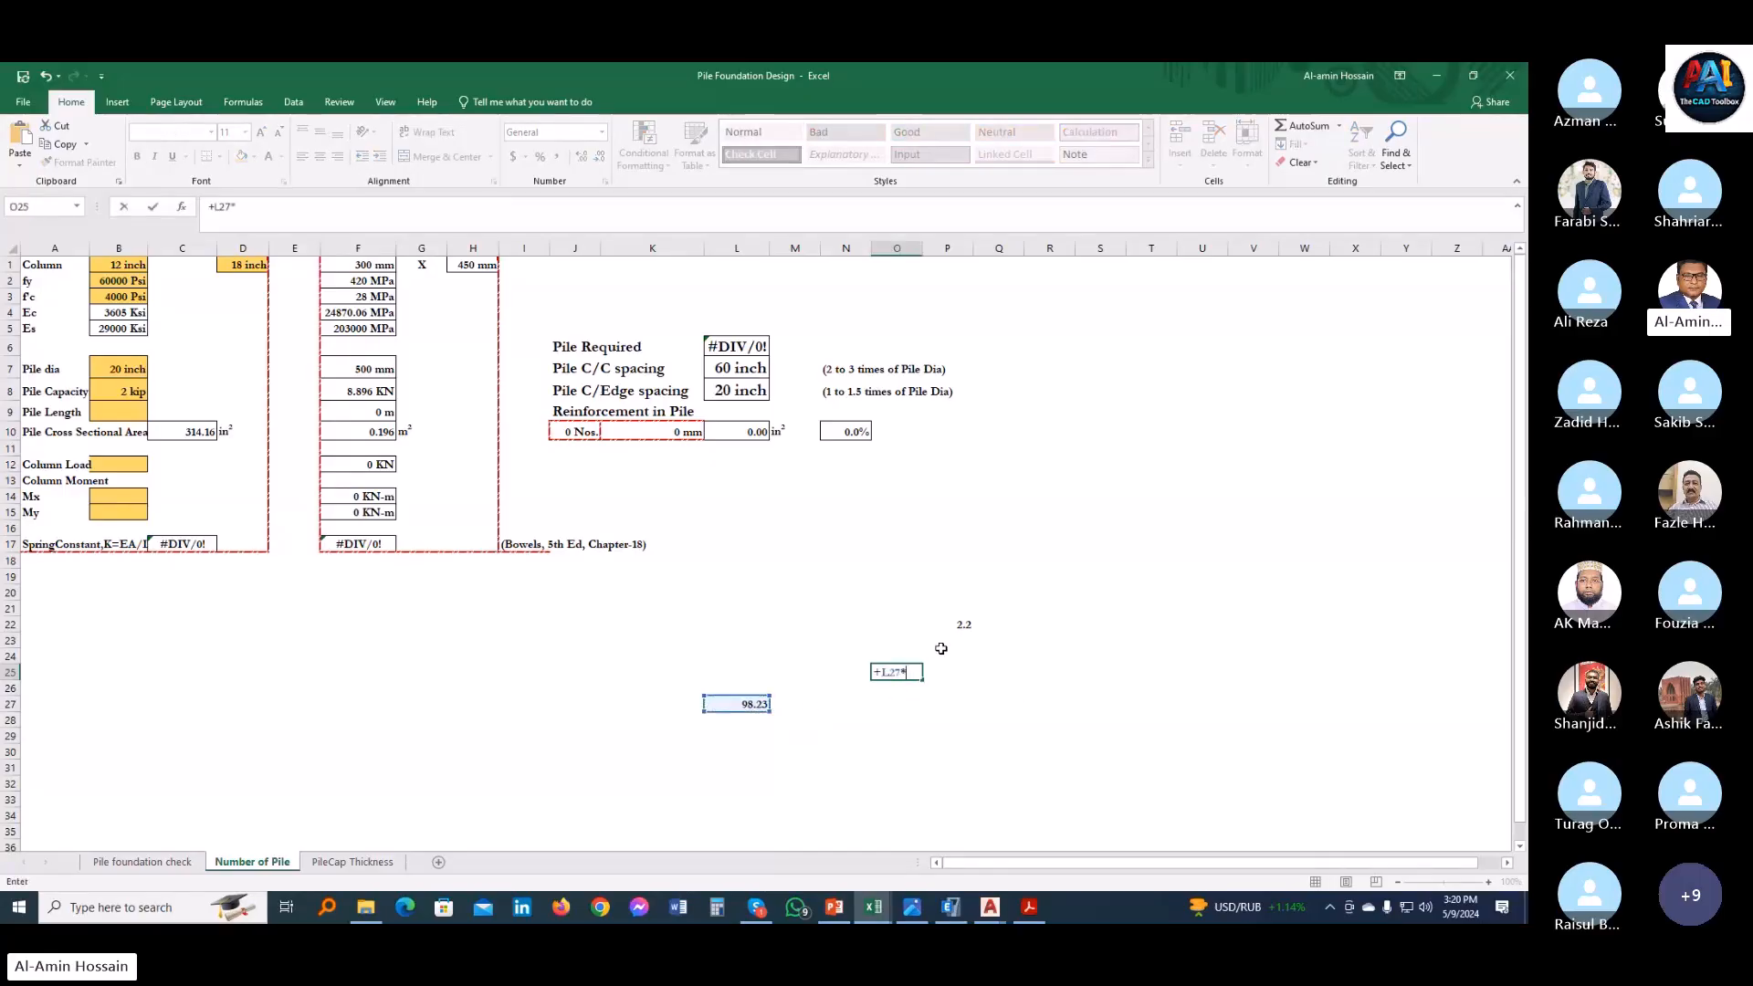
pyautogui.click(968, 625)
pyautogui.press('Return')
# - Clear the scratch calculation from the cells below the design table
pyautogui.click(719, 600)
pyautogui.moveTo(719, 600); pyautogui.dragTo(1176, 742)
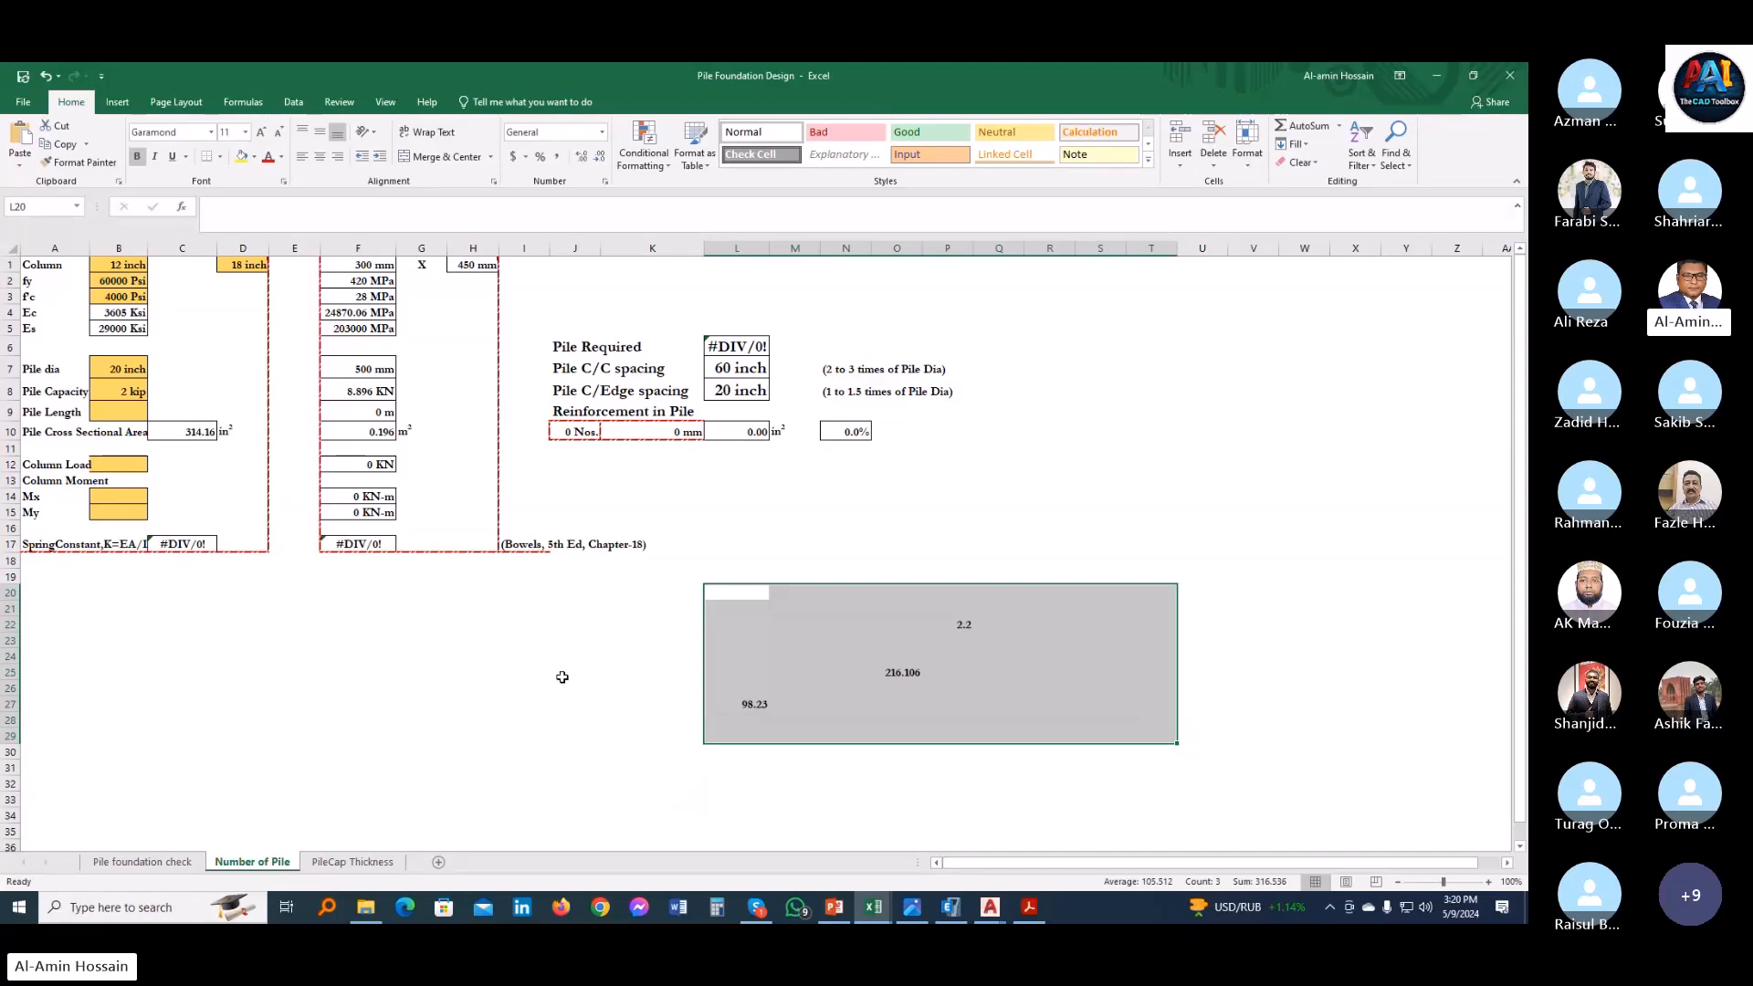
pyautogui.press('Delete')
# - Set the pile length to 216 ft
pyautogui.click(112, 413)
pyautogui.write('216')
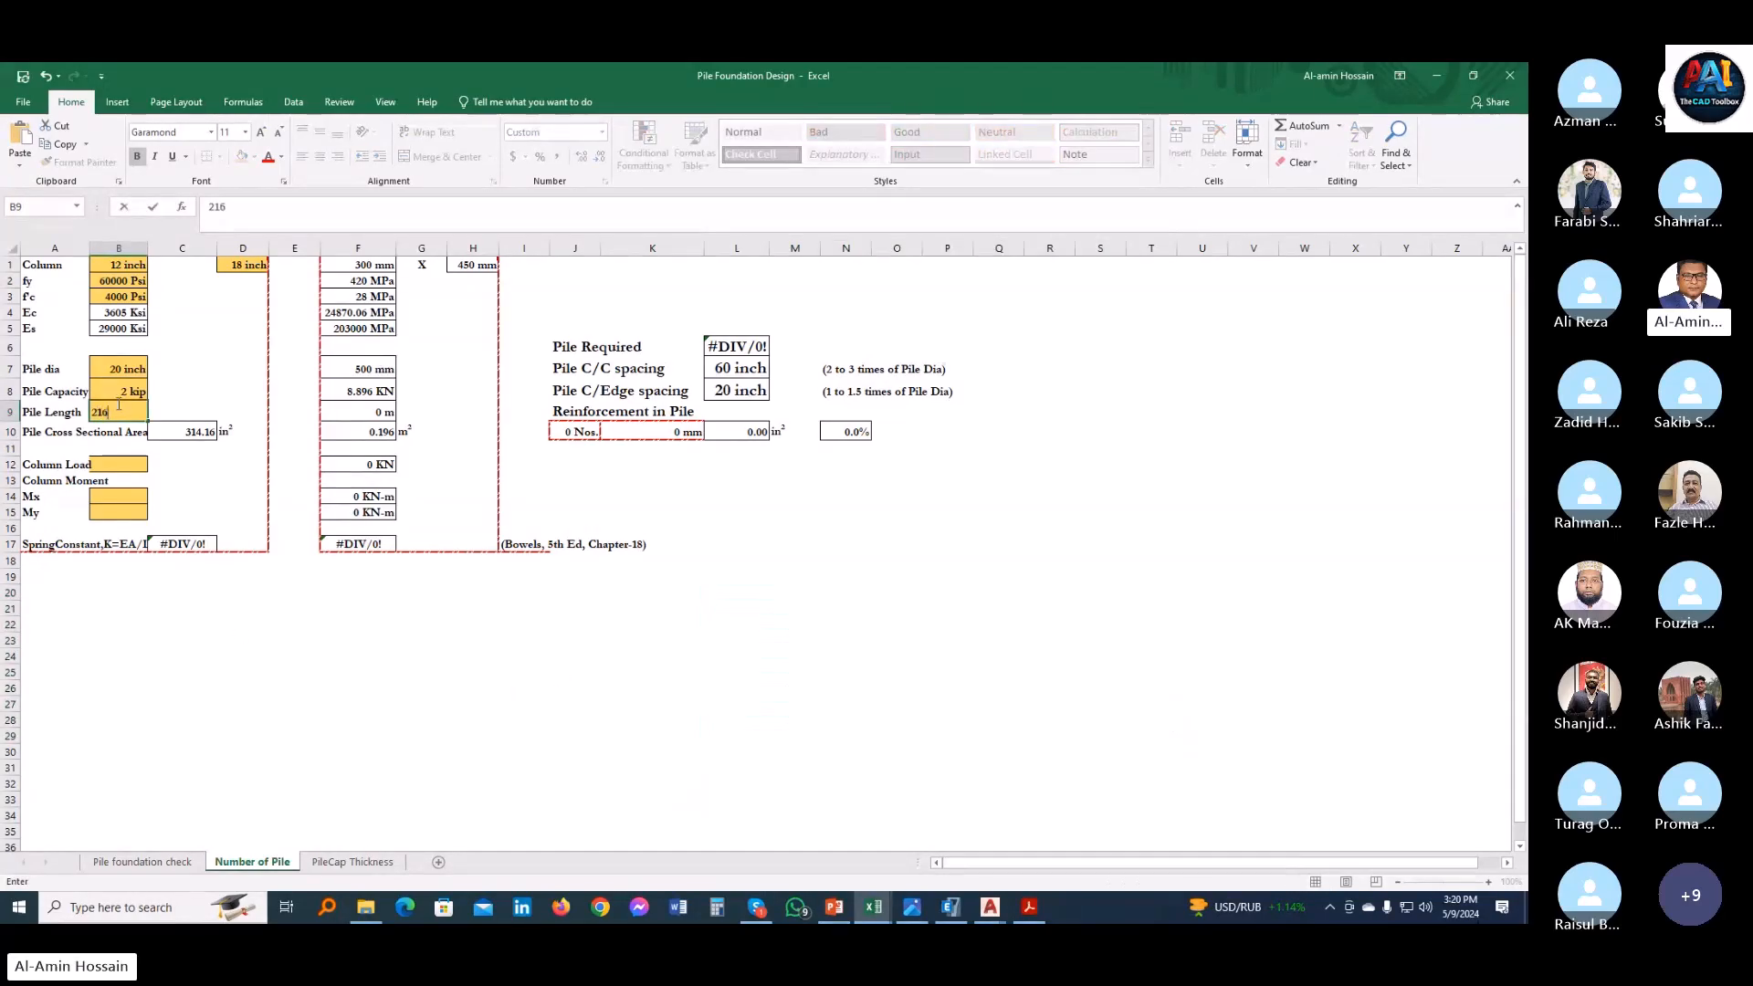
pyautogui.press('Return')
# - Select the Column Load input, switch to 00.Layout.dwg in Civil 3D, and locate column C2 on grid line 08
pyautogui.click(118, 467)
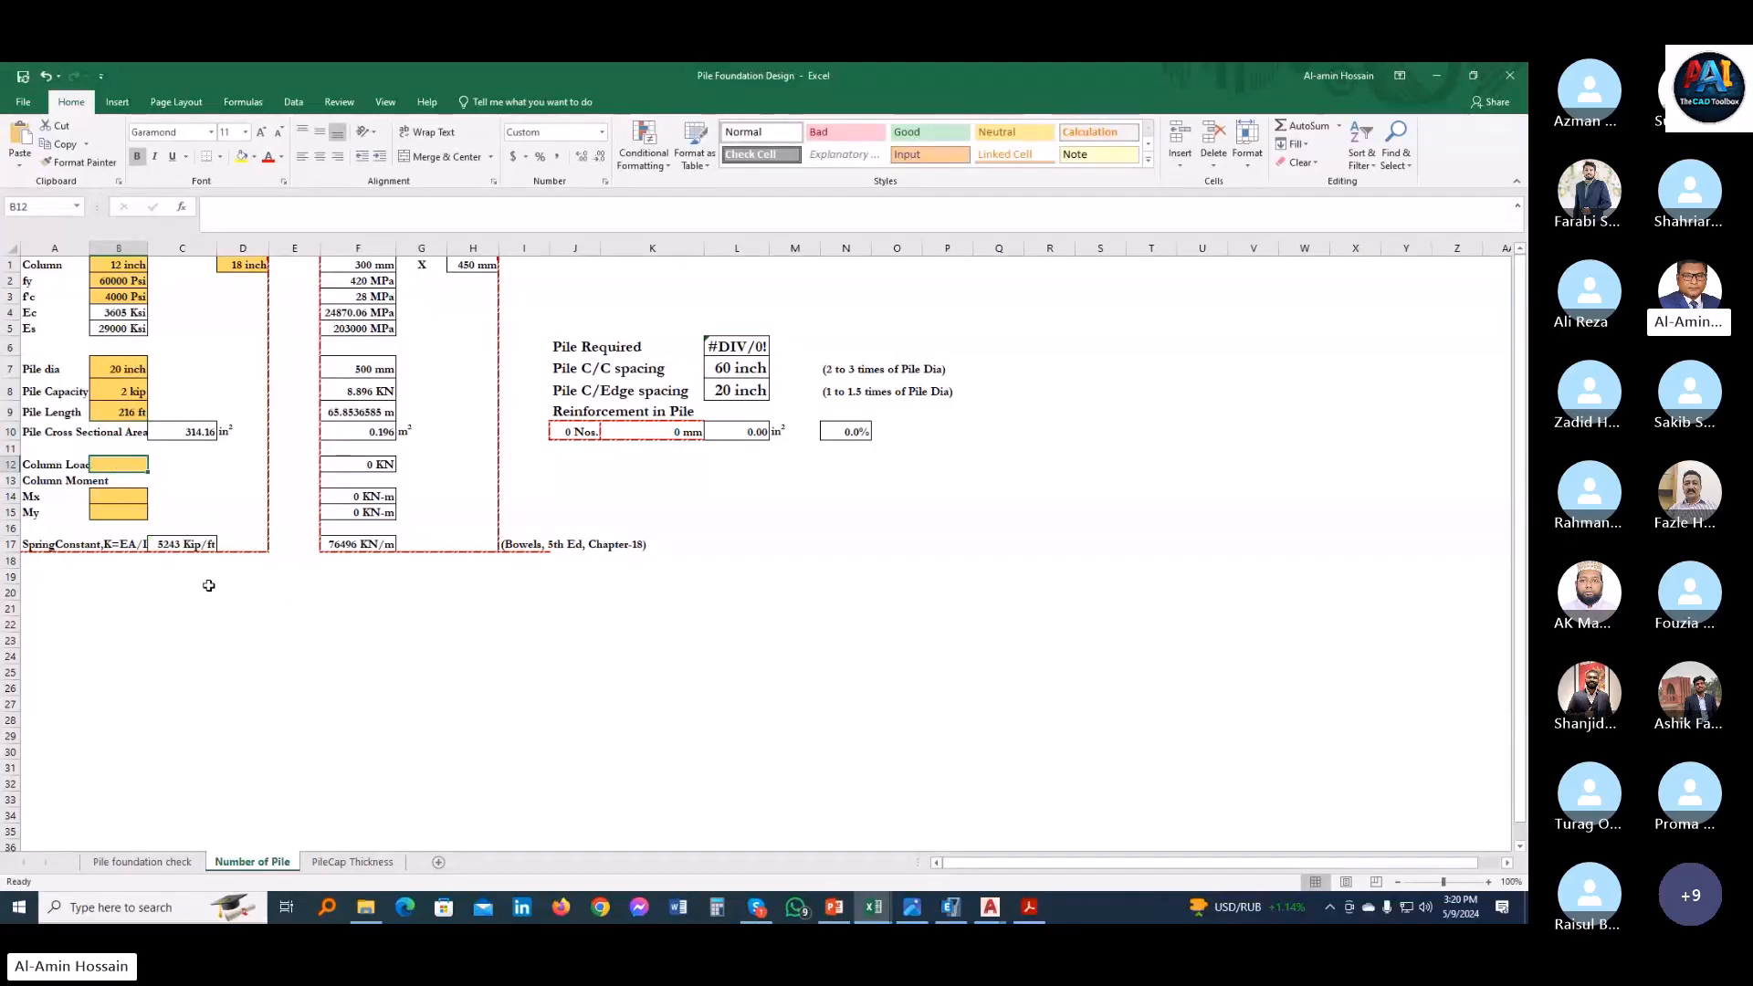
pyautogui.moveTo(990, 906)
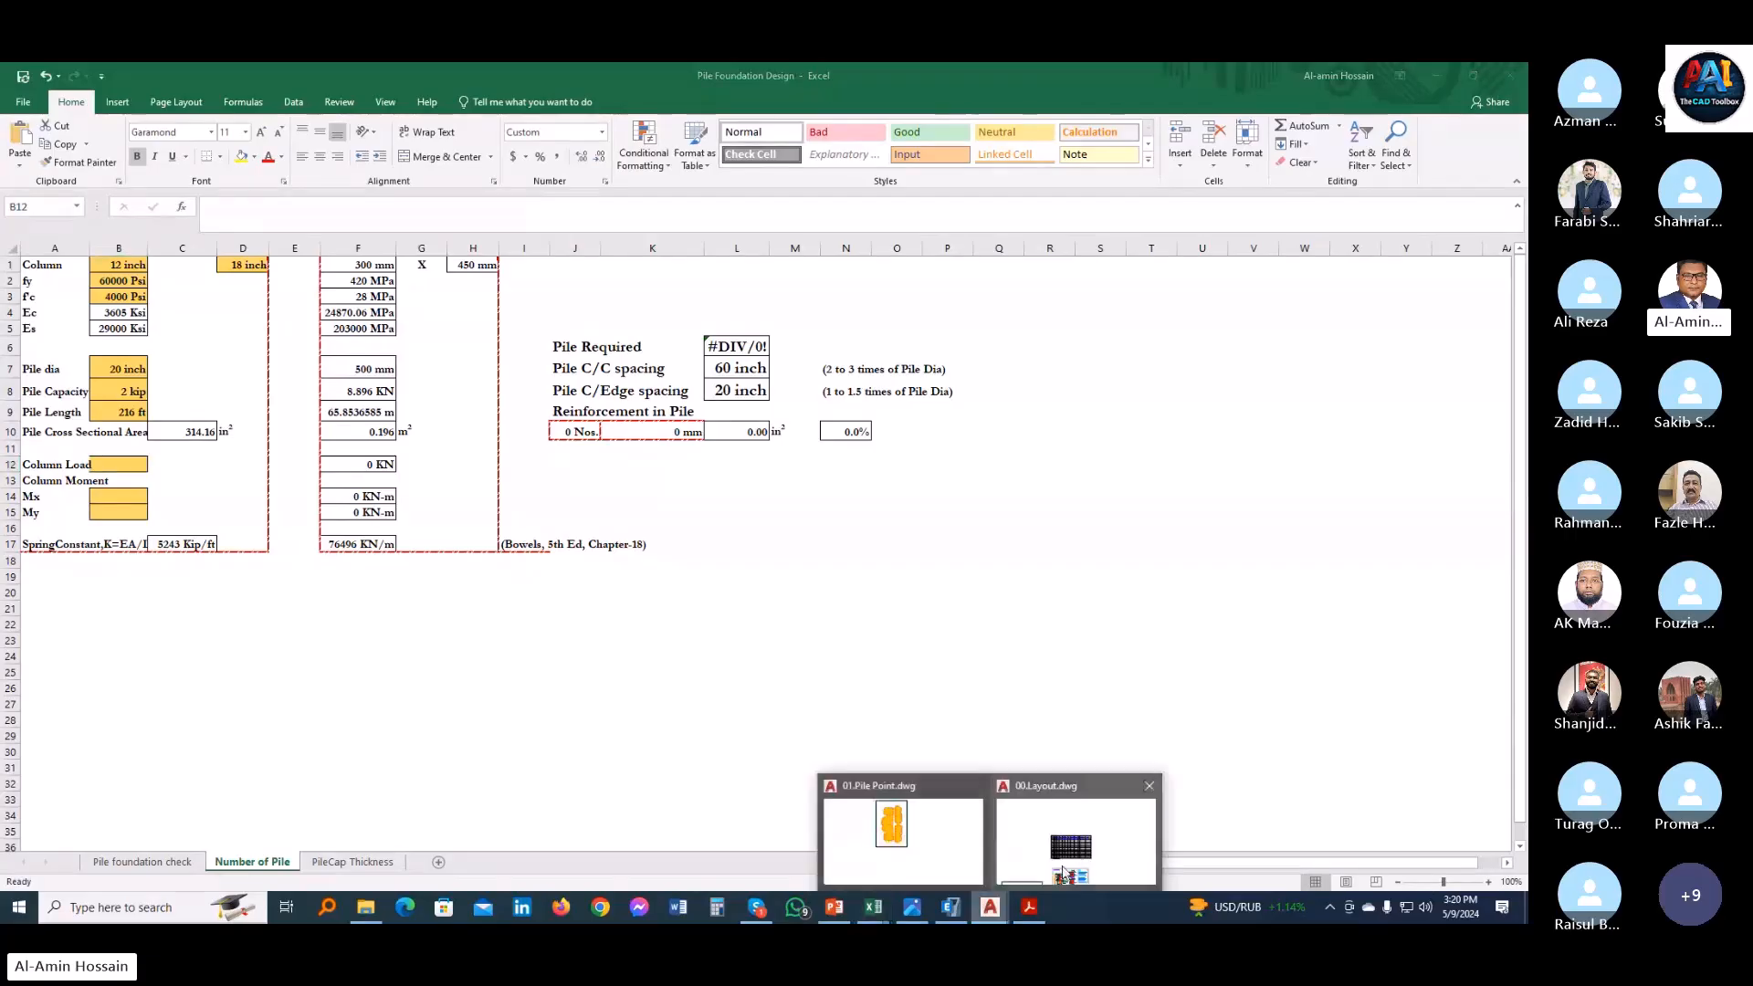
pyautogui.click(1075, 835)
pyautogui.scroll(-10, 639, 557)
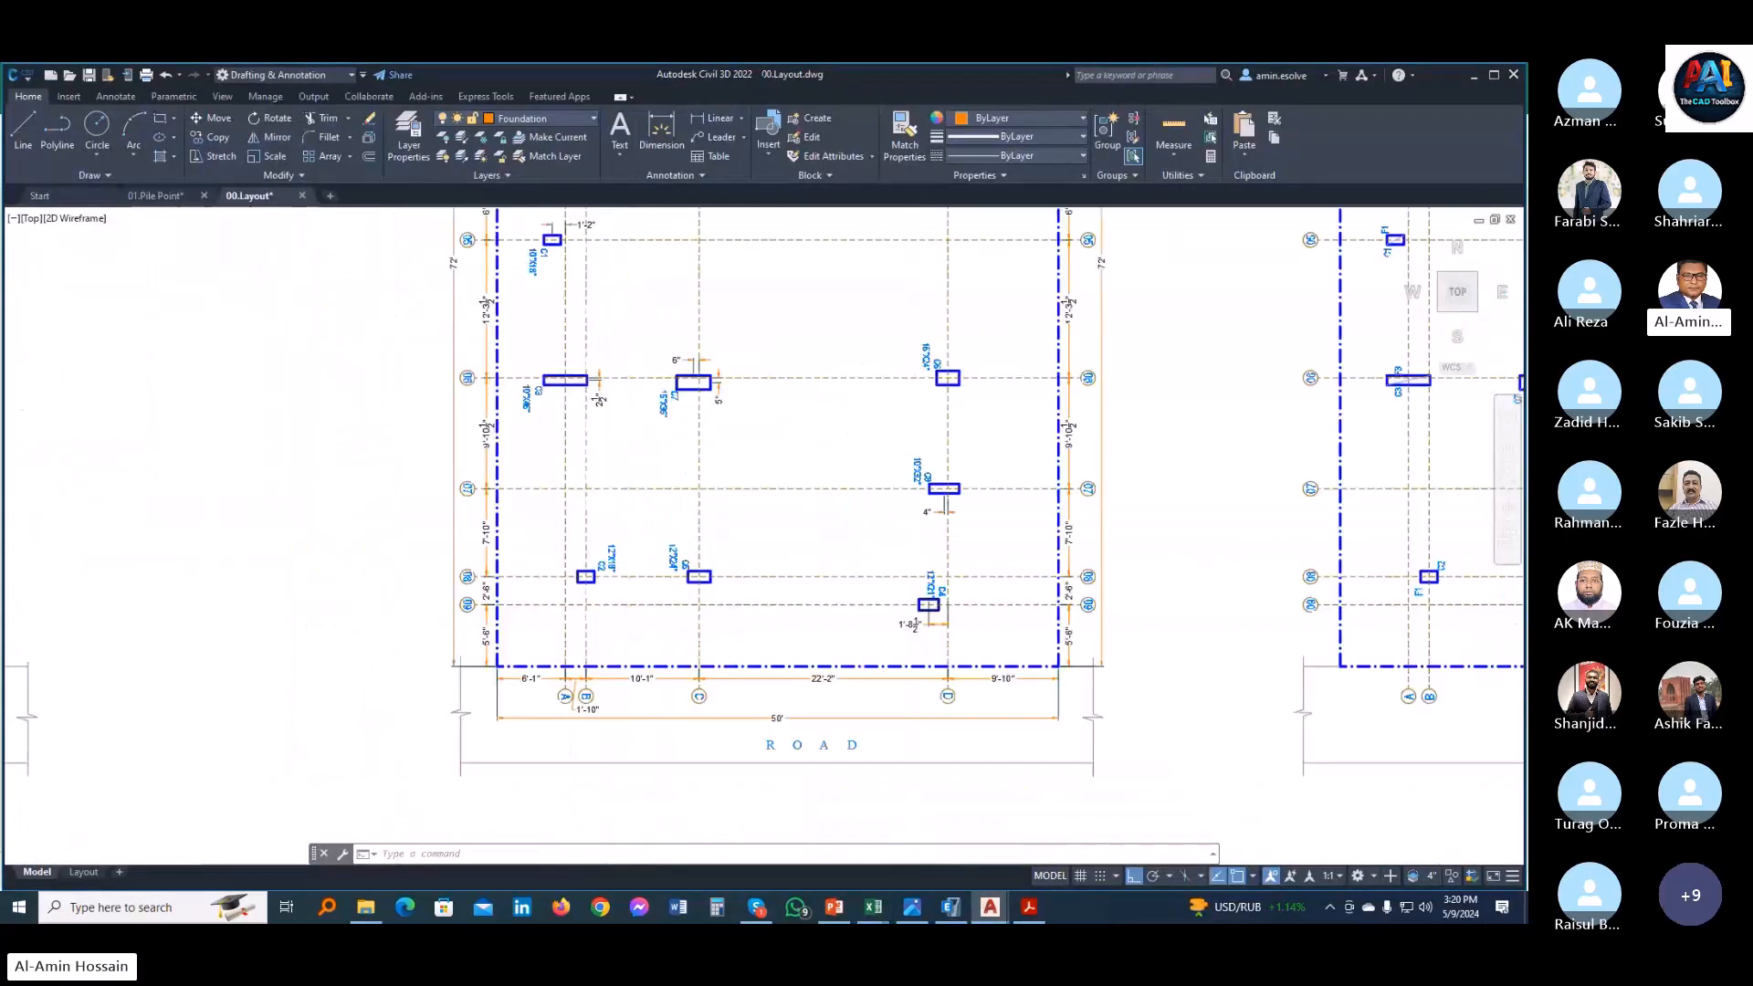
pyautogui.scroll(5, 606, 469)
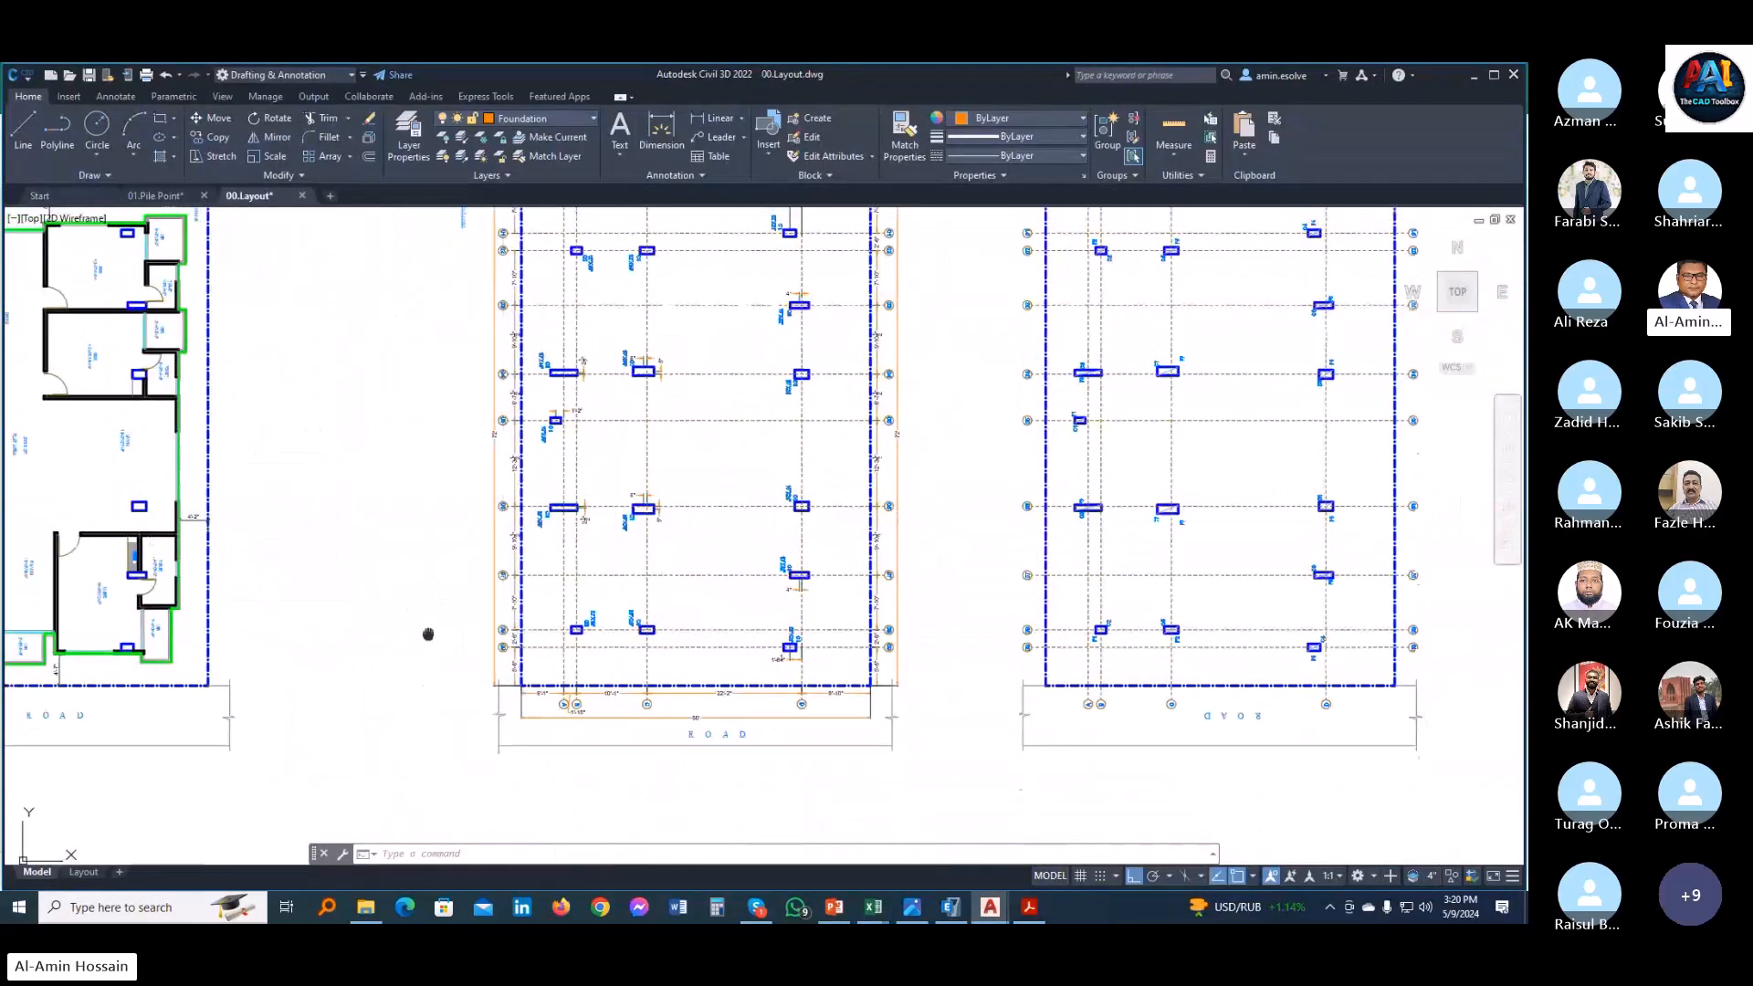
pyautogui.scroll(6, 589, 741)
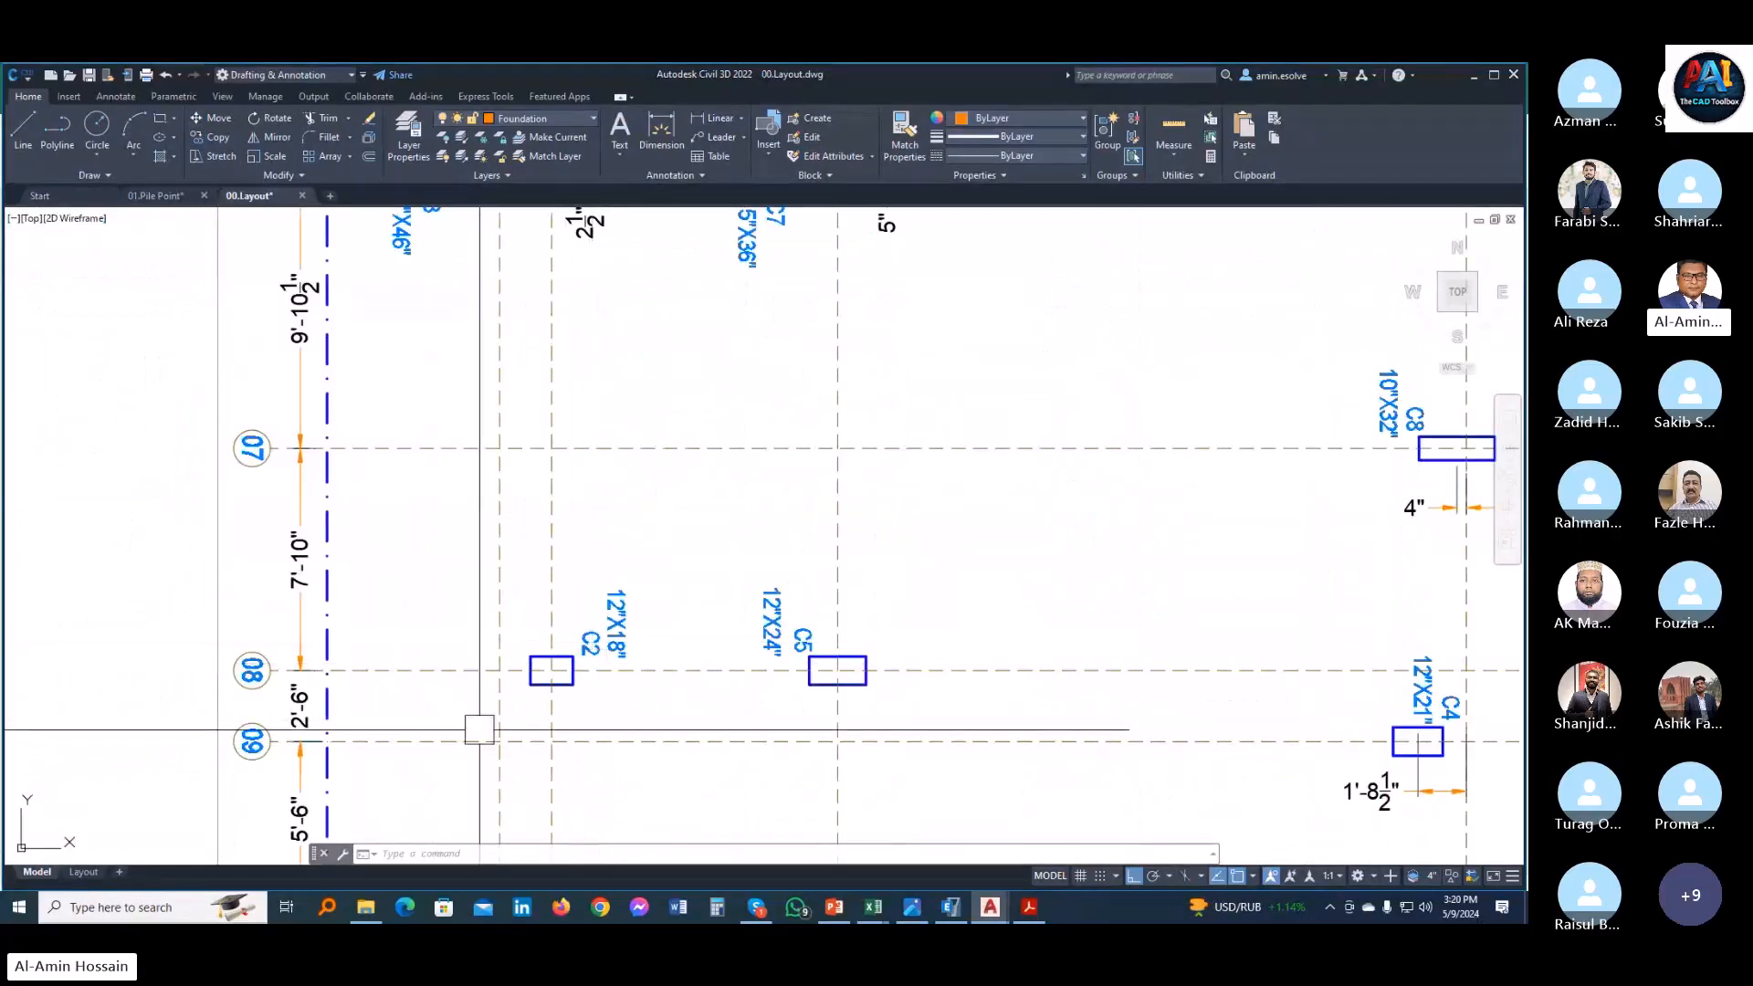
# - Switch to ETABS and display tabulated point reactions Fz, Mx, My and Mz for the 2.D.L+L.L combination
pyautogui.moveTo(989, 908)
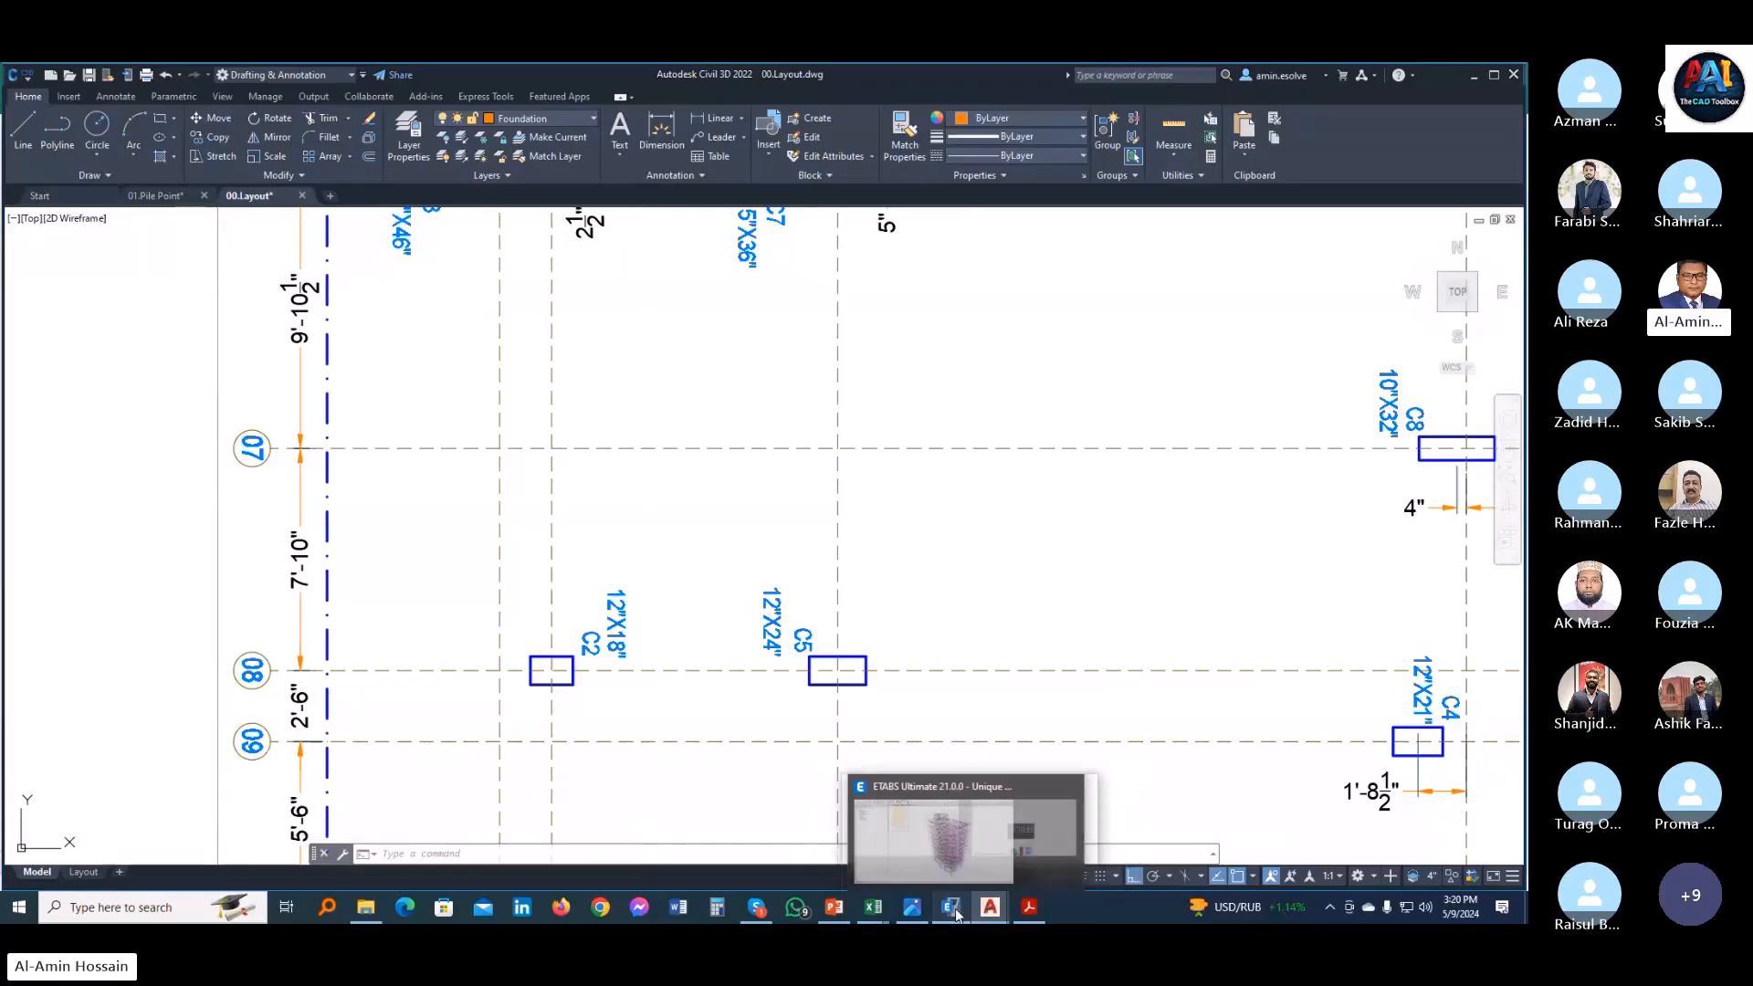
pyautogui.click(950, 907)
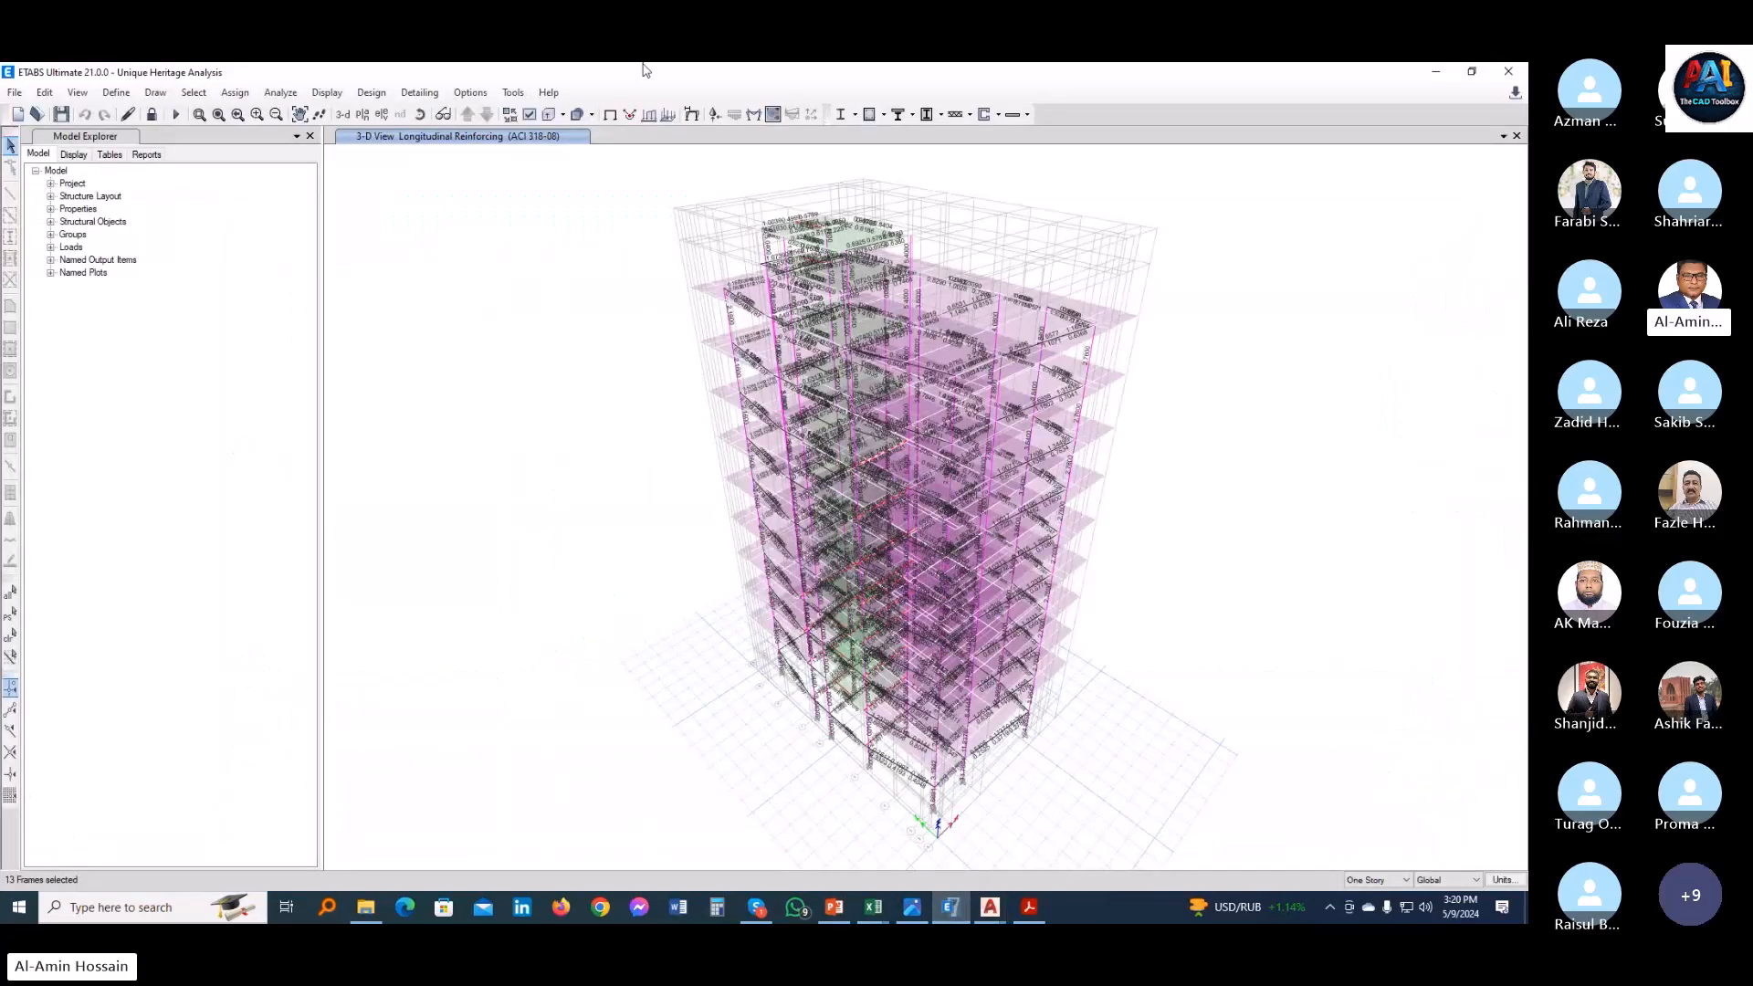
pyautogui.click(714, 118)
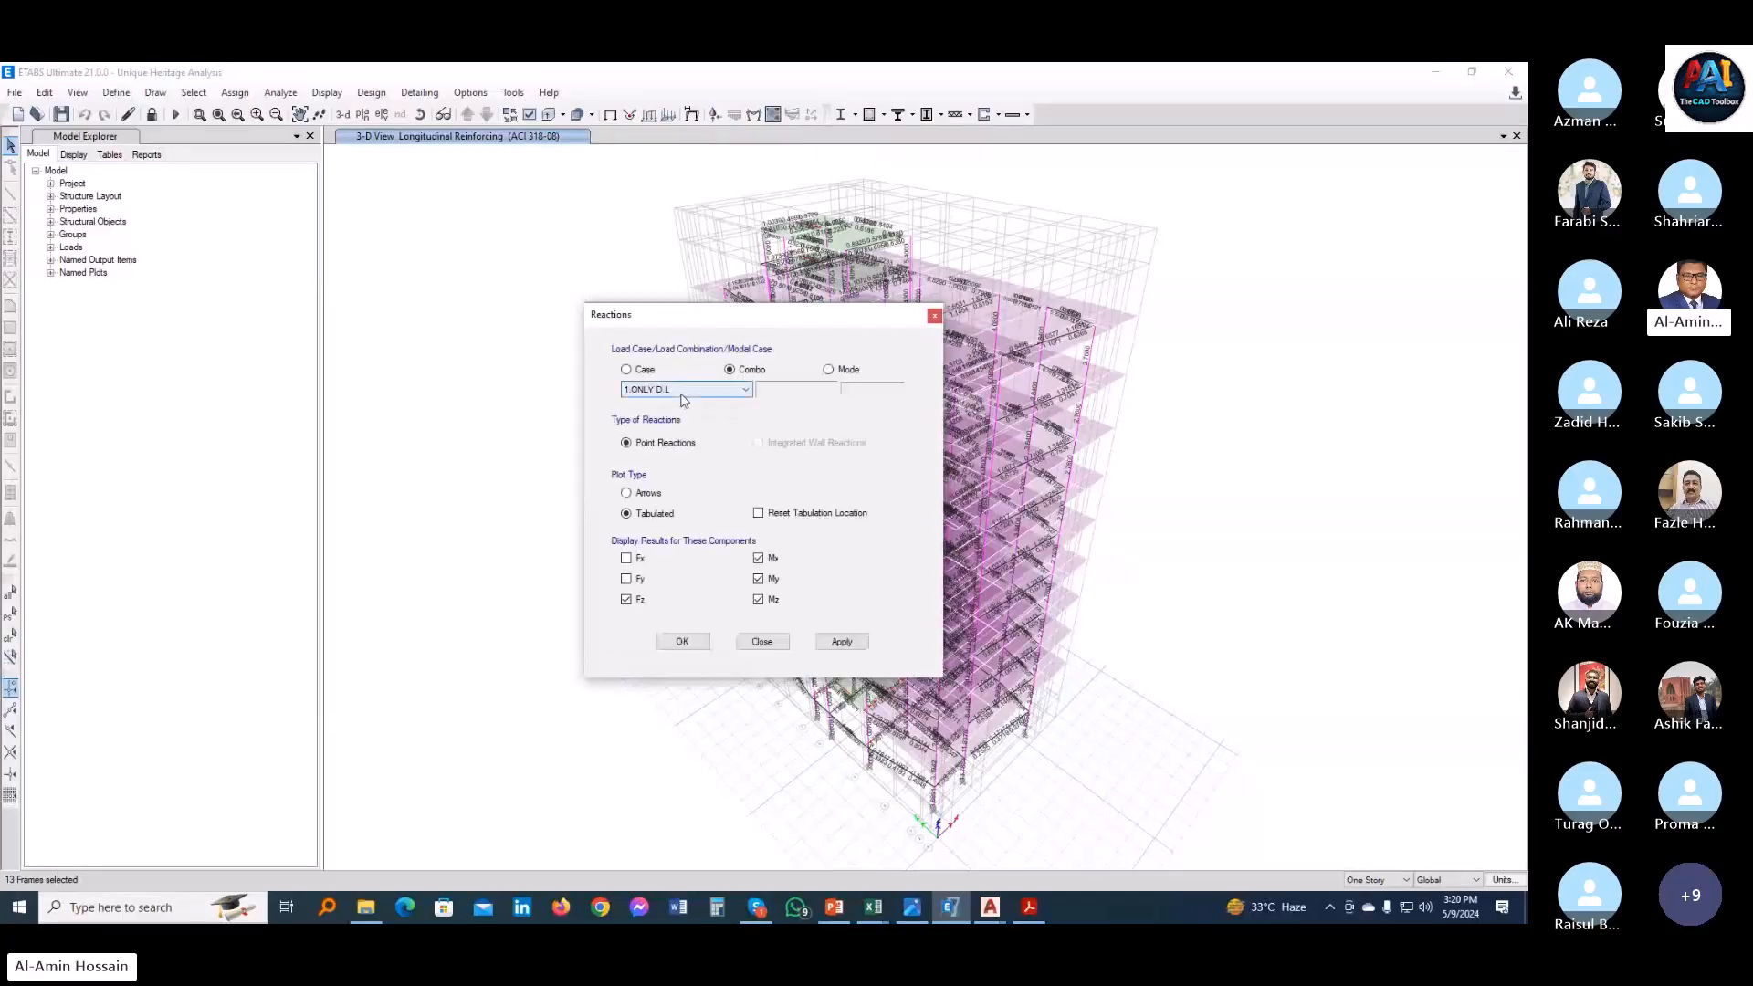
pyautogui.click(680, 392)
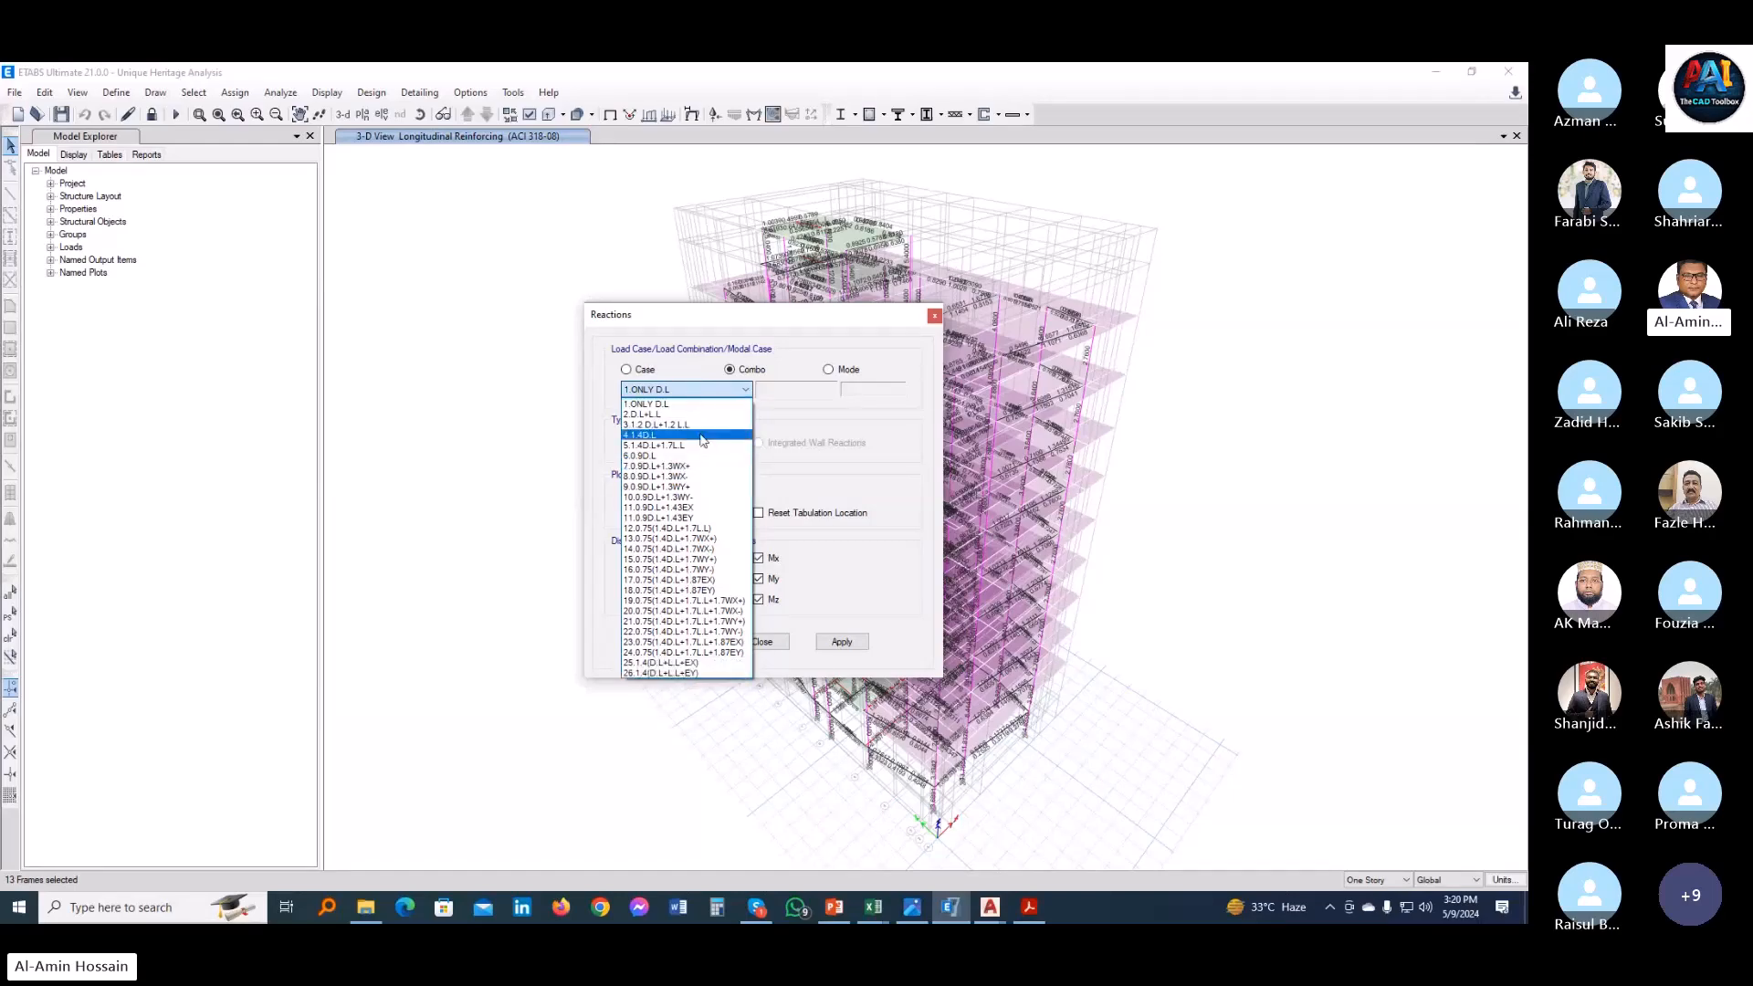
pyautogui.click(683, 418)
pyautogui.moveTo(731, 327); pyautogui.dragTo(433, 262)
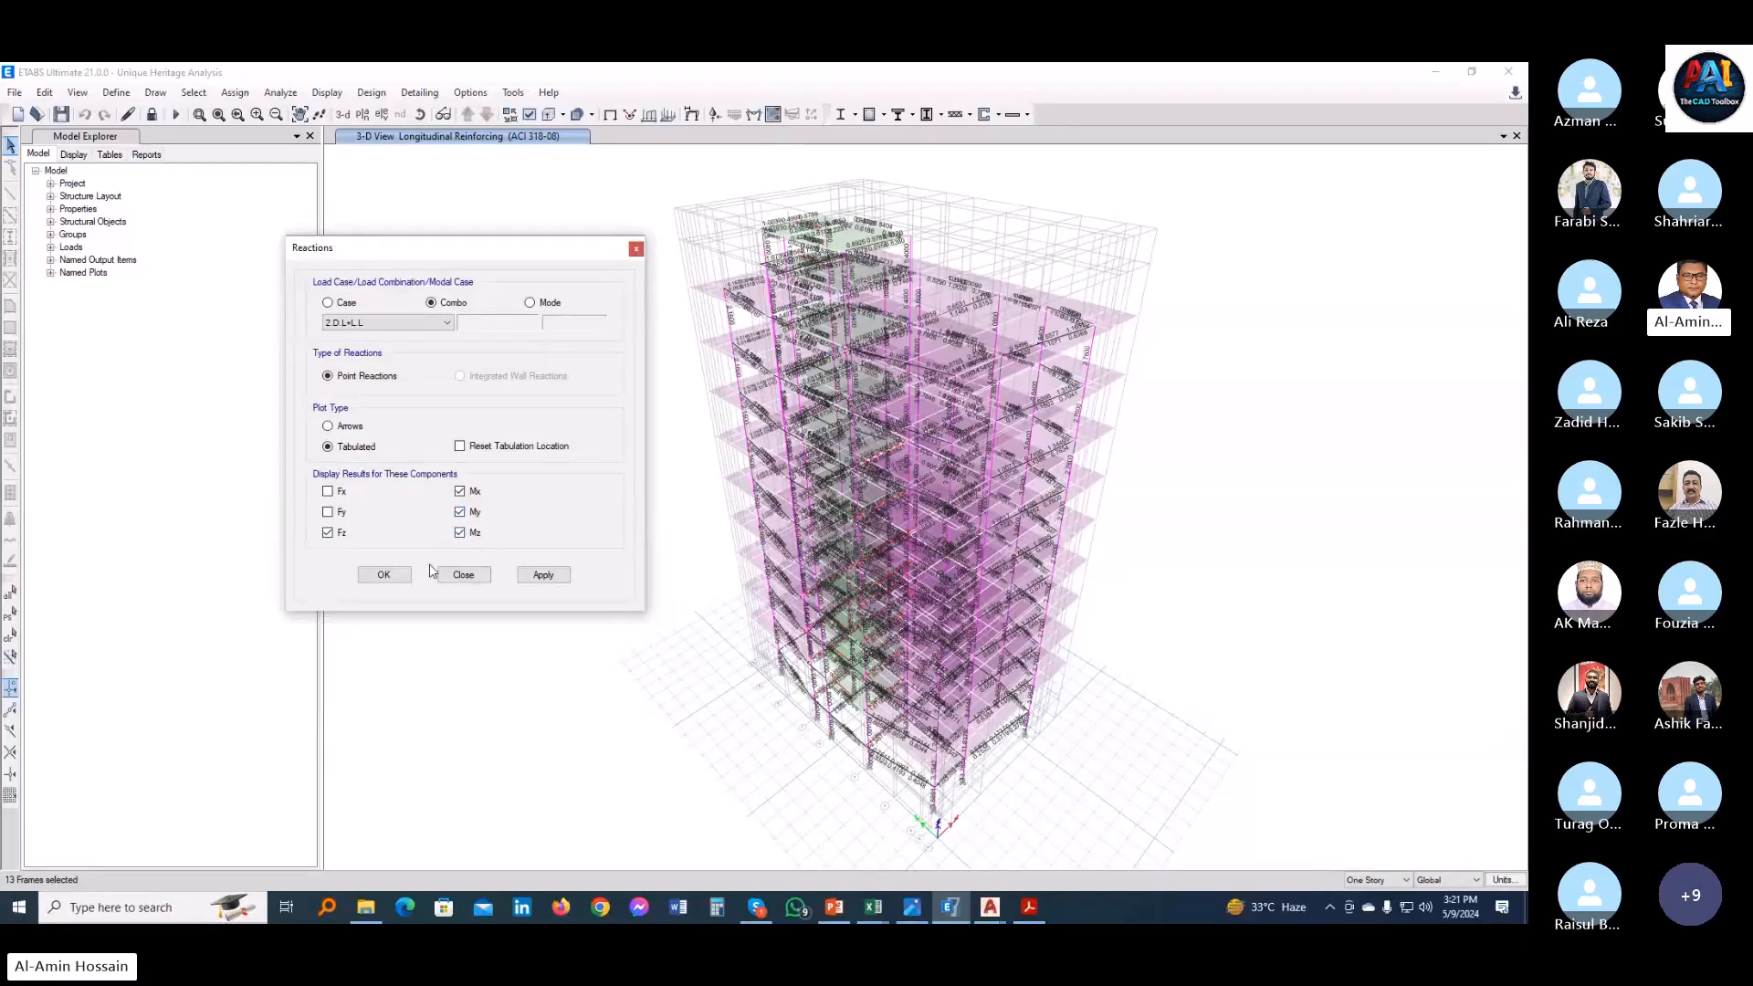
pyautogui.click(540, 578)
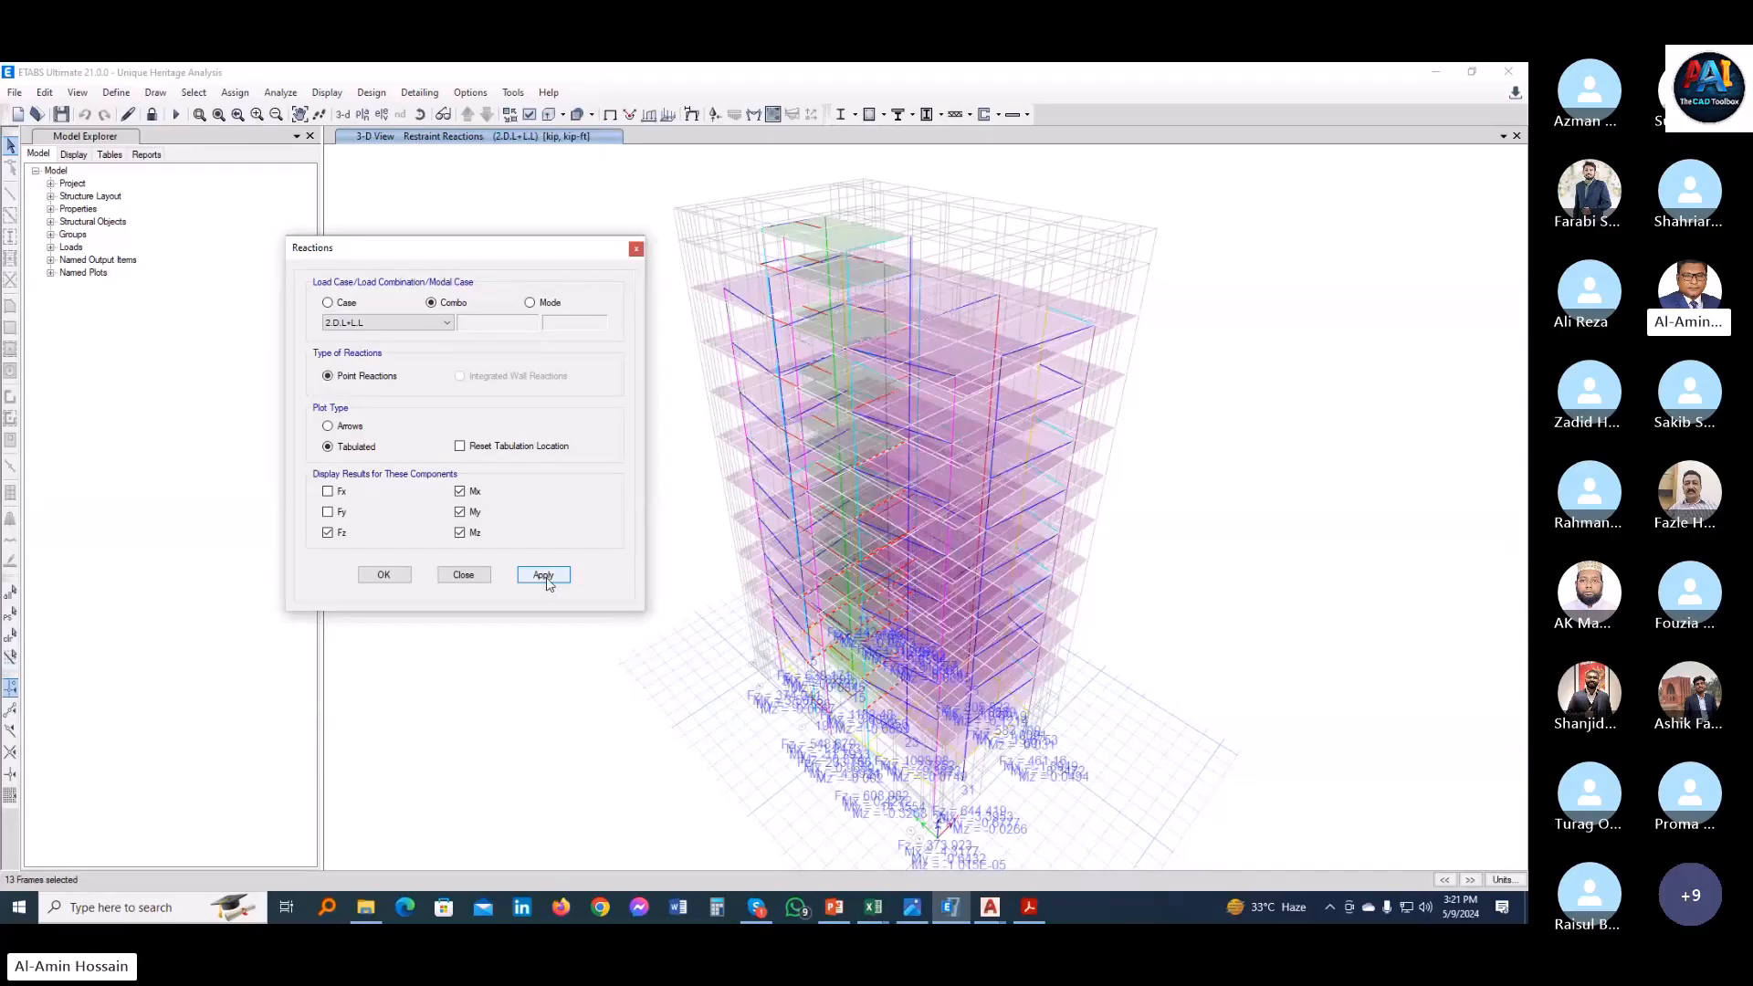
# - Show the Base level in plan view and close the plan selection, keeping the Reactions dialog open
pyautogui.moveTo(402, 248); pyautogui.dragTo(384, 244)
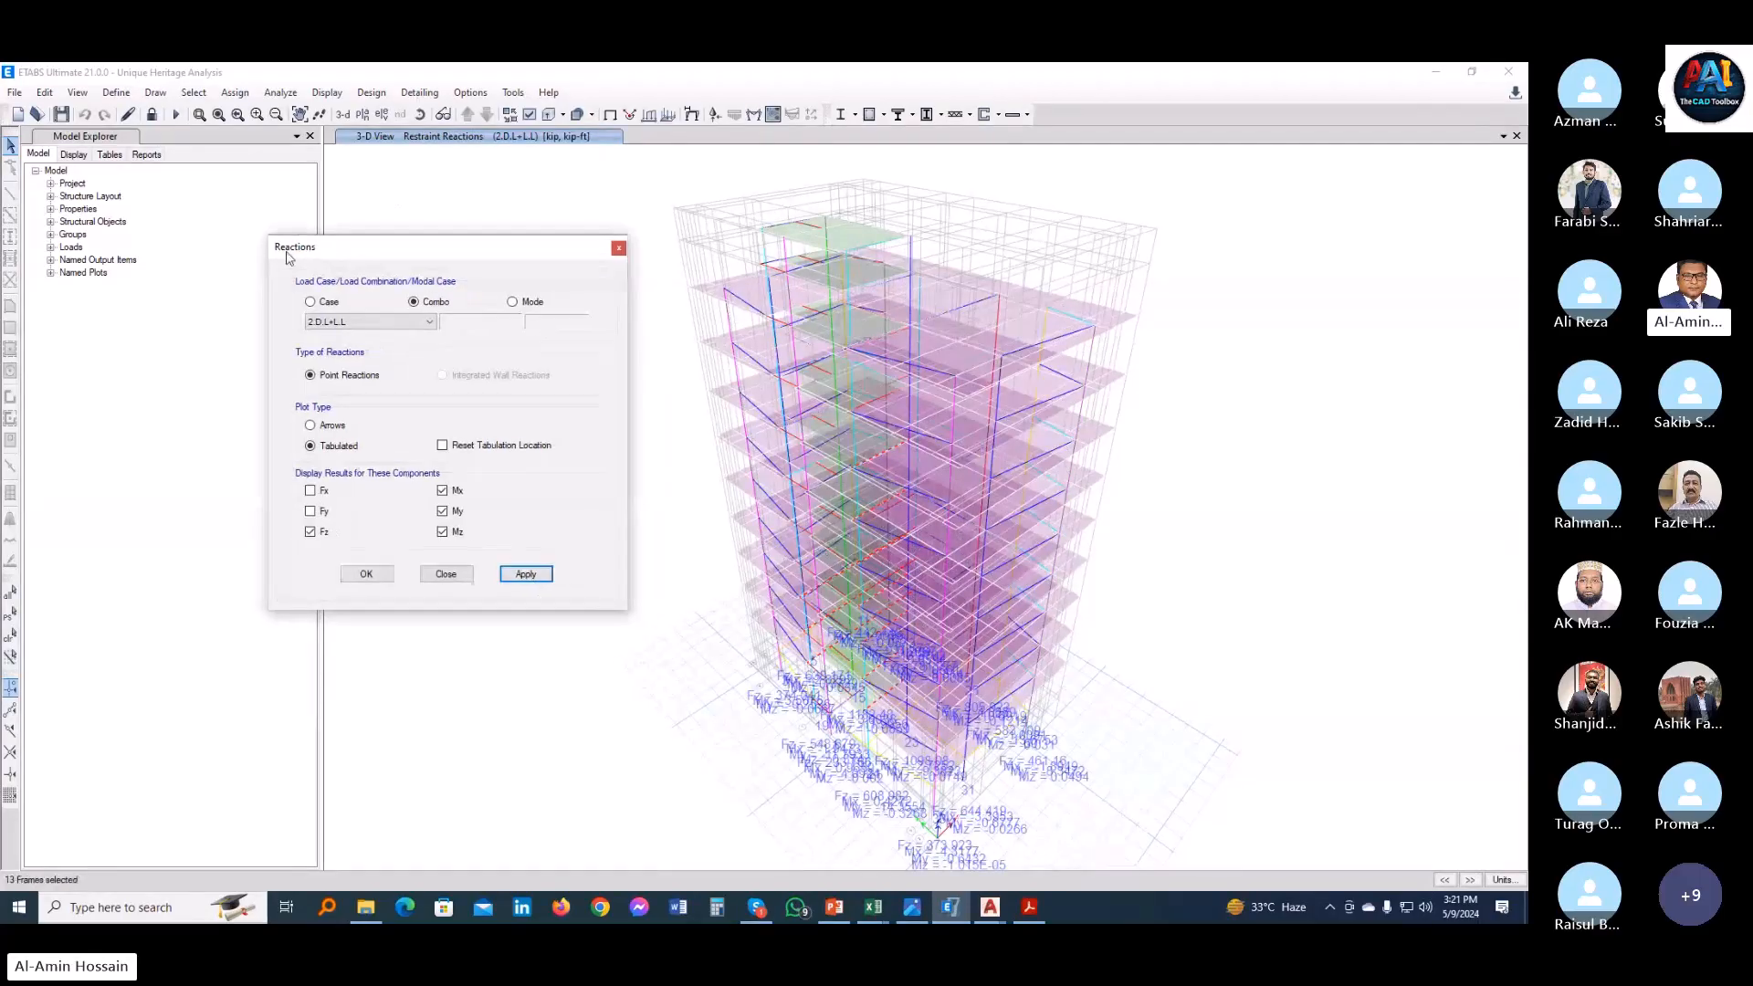
pyautogui.click(361, 116)
pyautogui.click(675, 556)
pyautogui.click(819, 676)
pyautogui.moveTo(771, 285); pyautogui.dragTo(1263, 235)
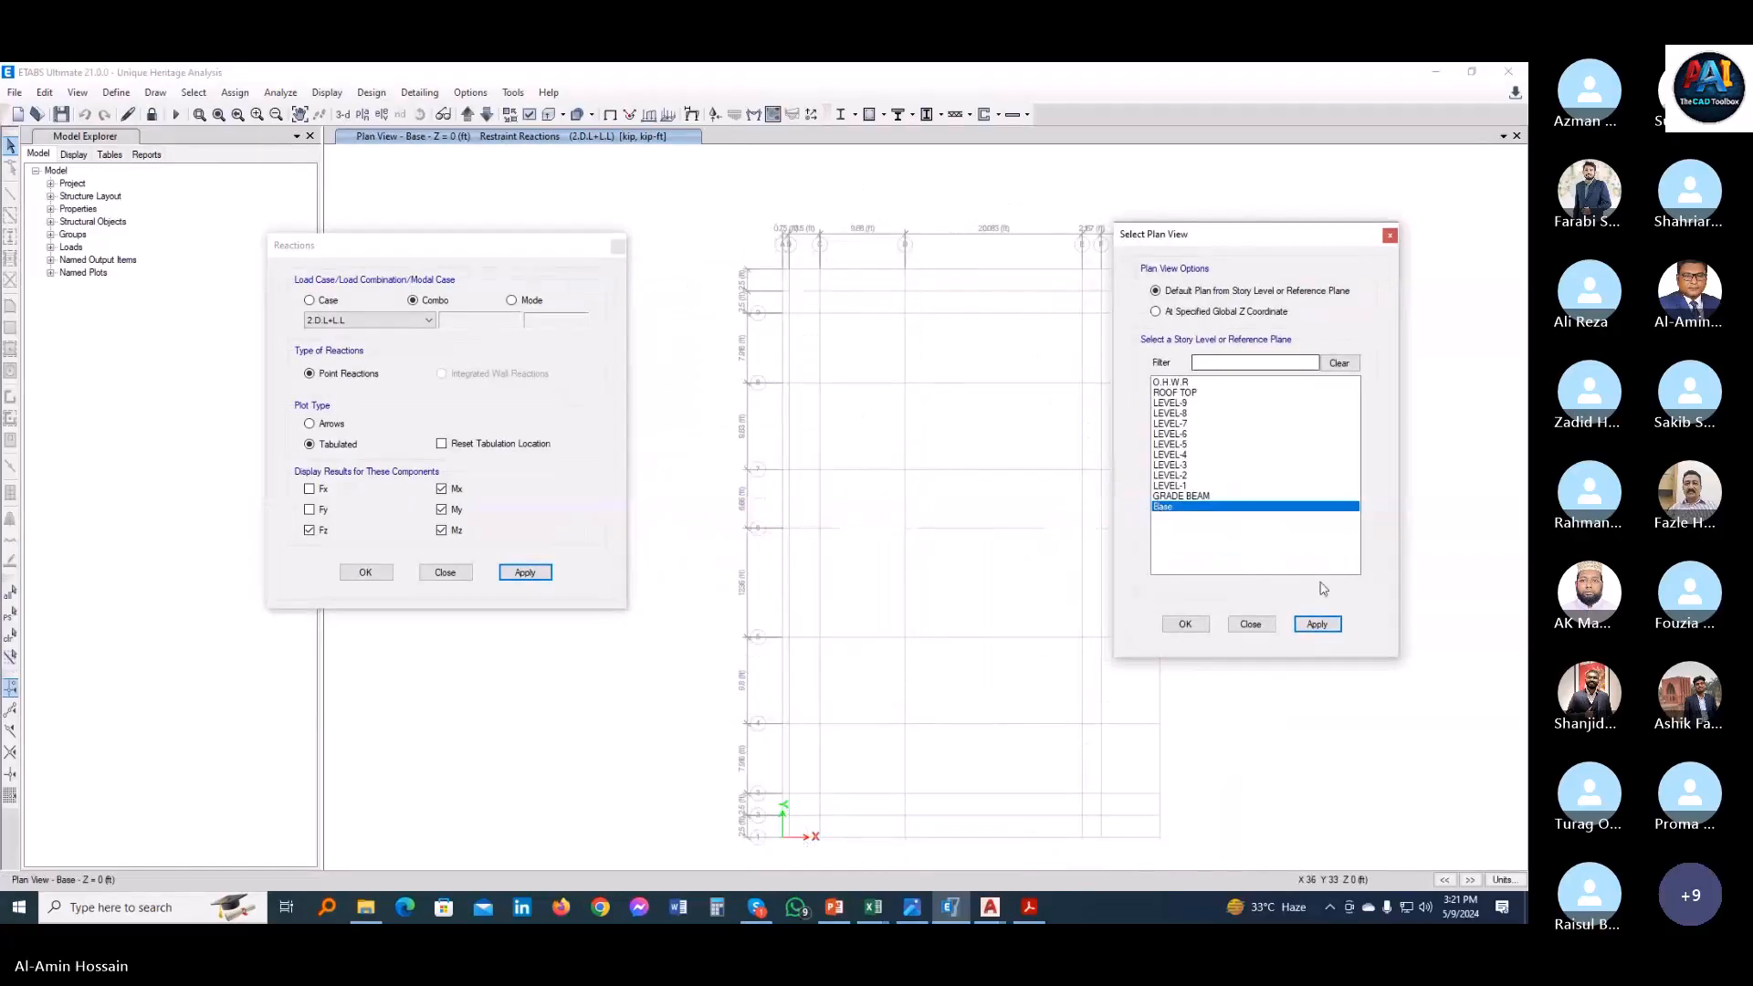
pyautogui.click(1251, 626)
pyautogui.click(441, 444)
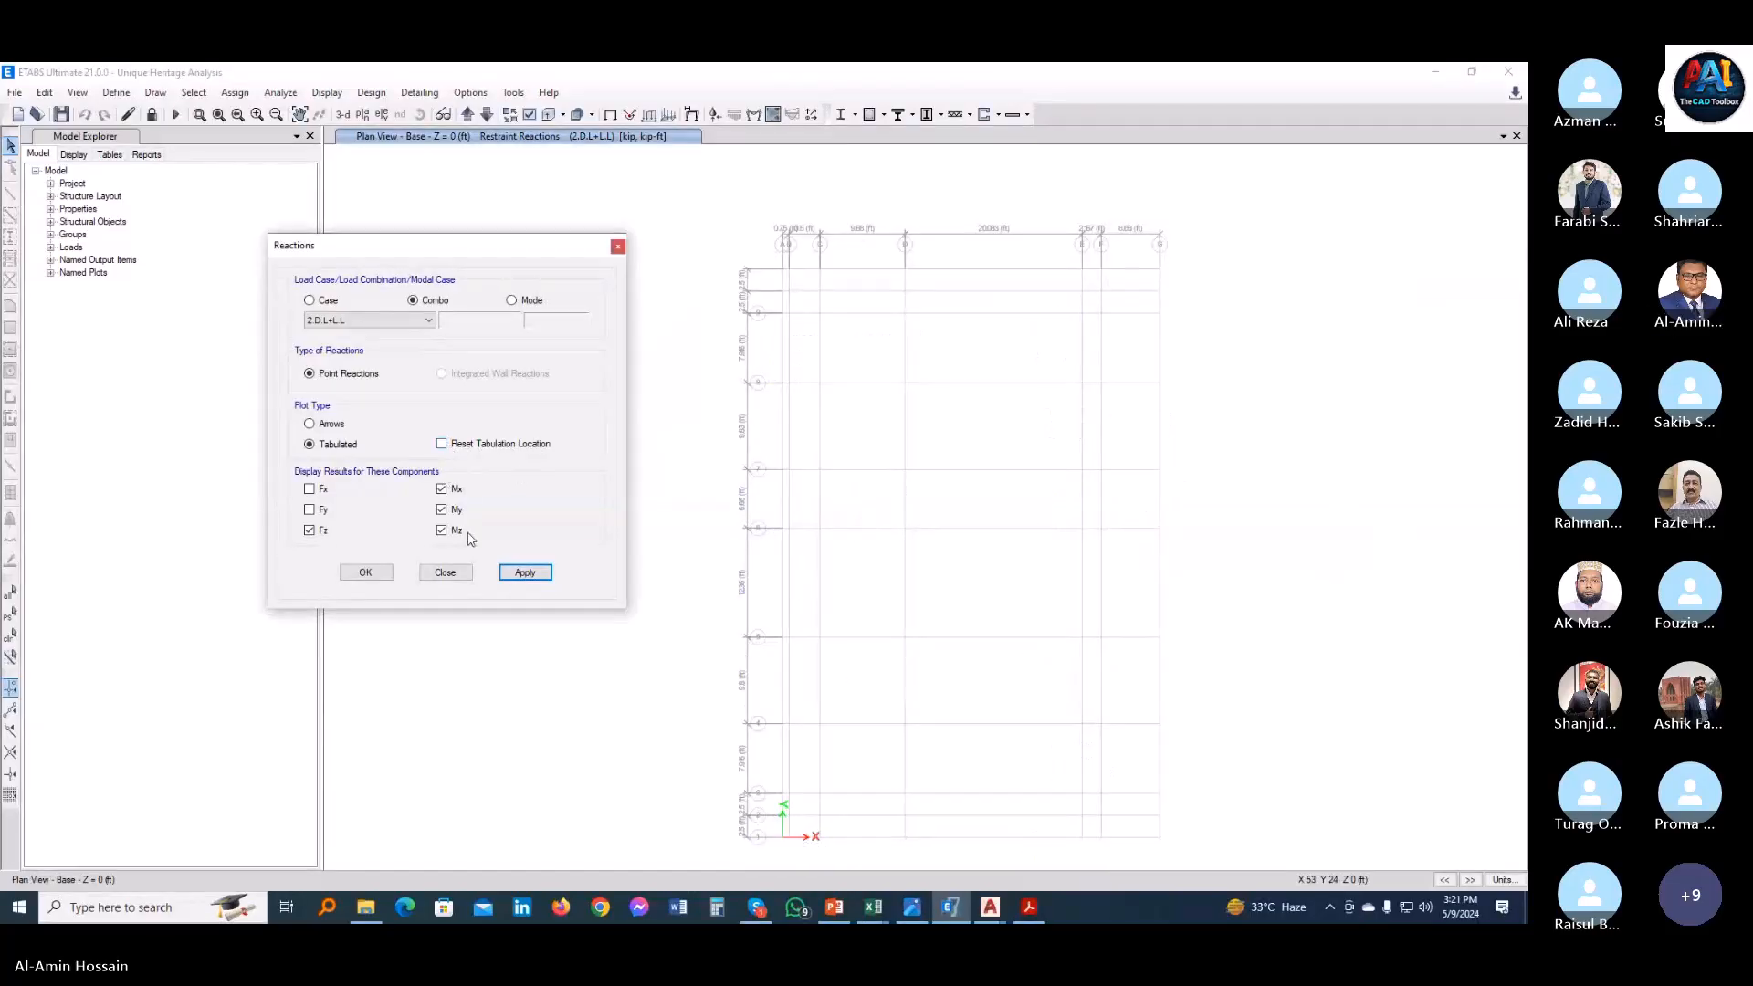
# - Apply the tabulated 2.D.L+L.L reactions to the Base plan and examine the Fz reaction at point 33 near the origin
pyautogui.click(511, 575)
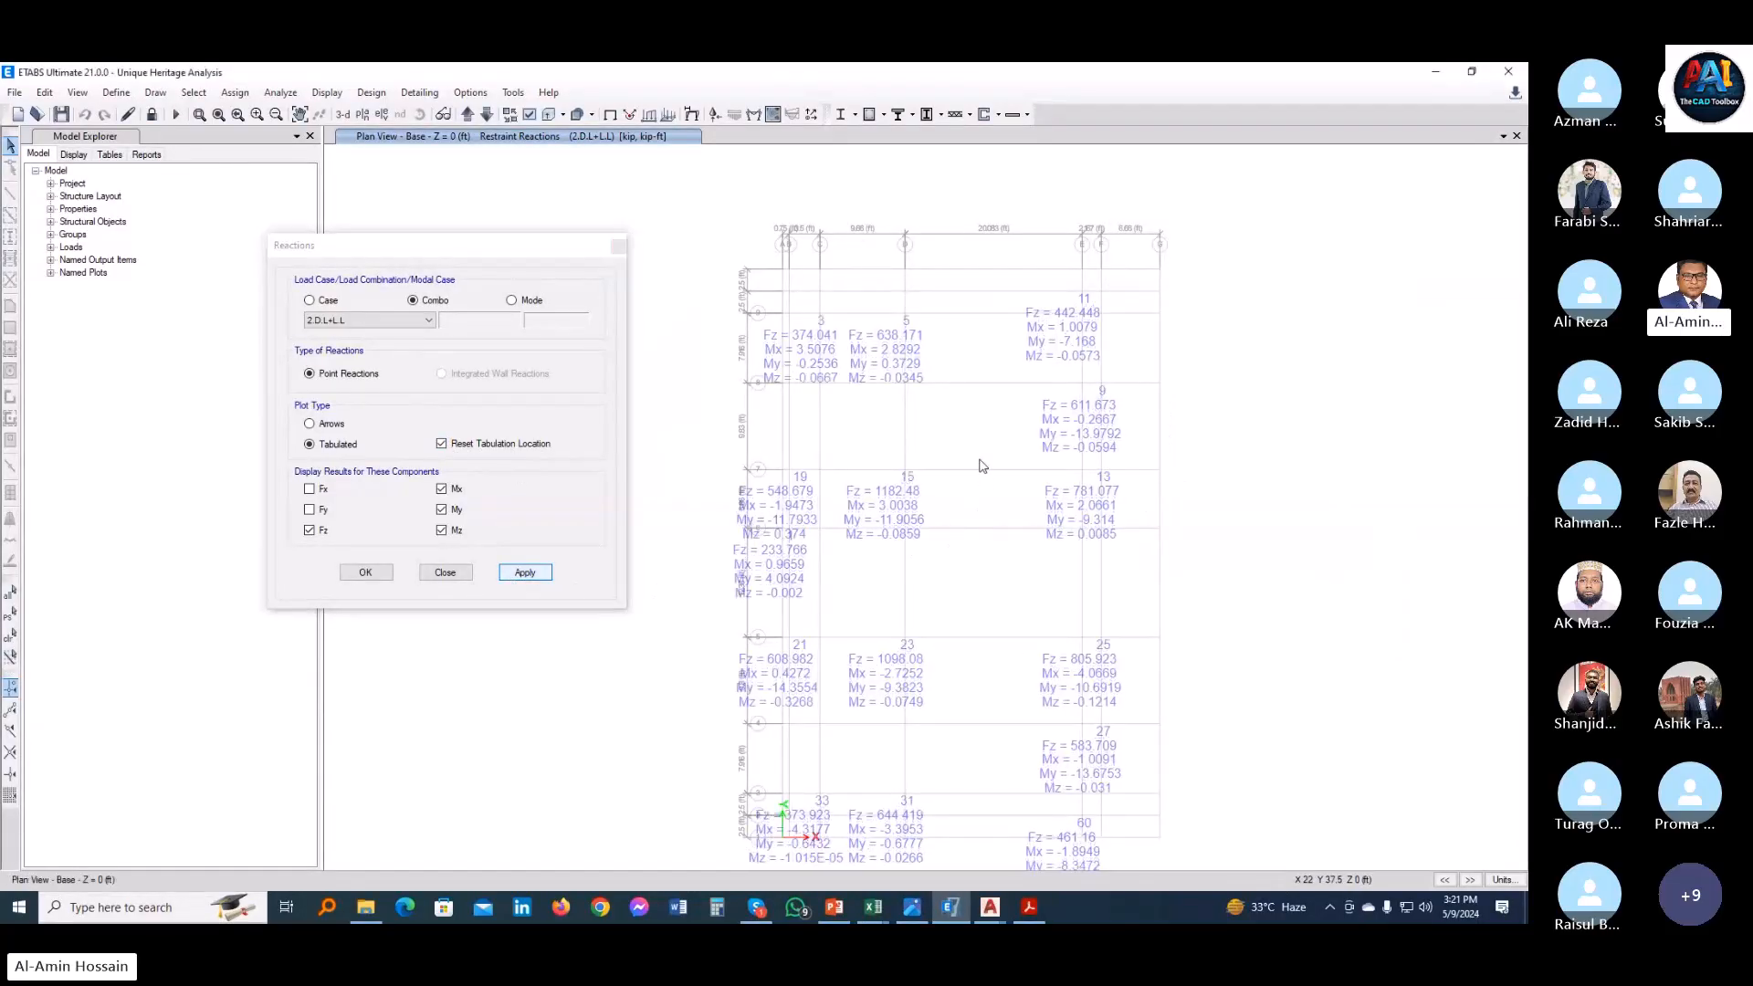
pyautogui.scroll(-3, 981, 467)
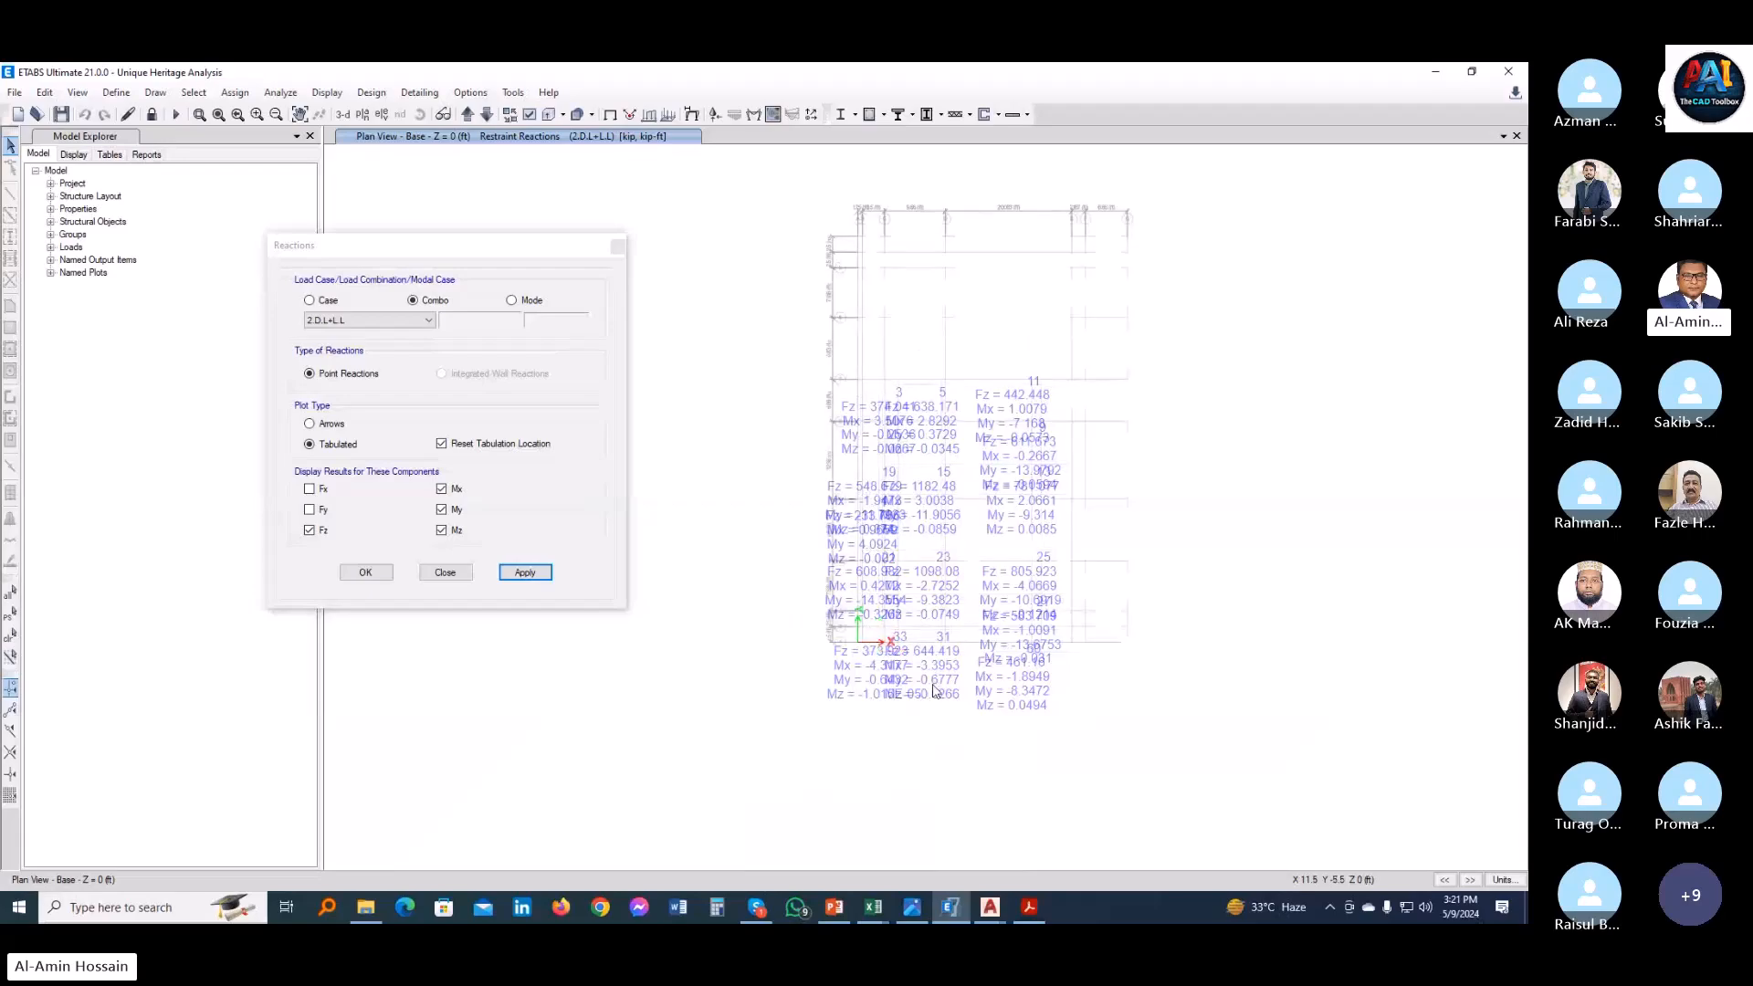
pyautogui.scroll(3, 936, 691)
pyautogui.scroll(-2, 886, 630)
pyautogui.scroll(2, 886, 630)
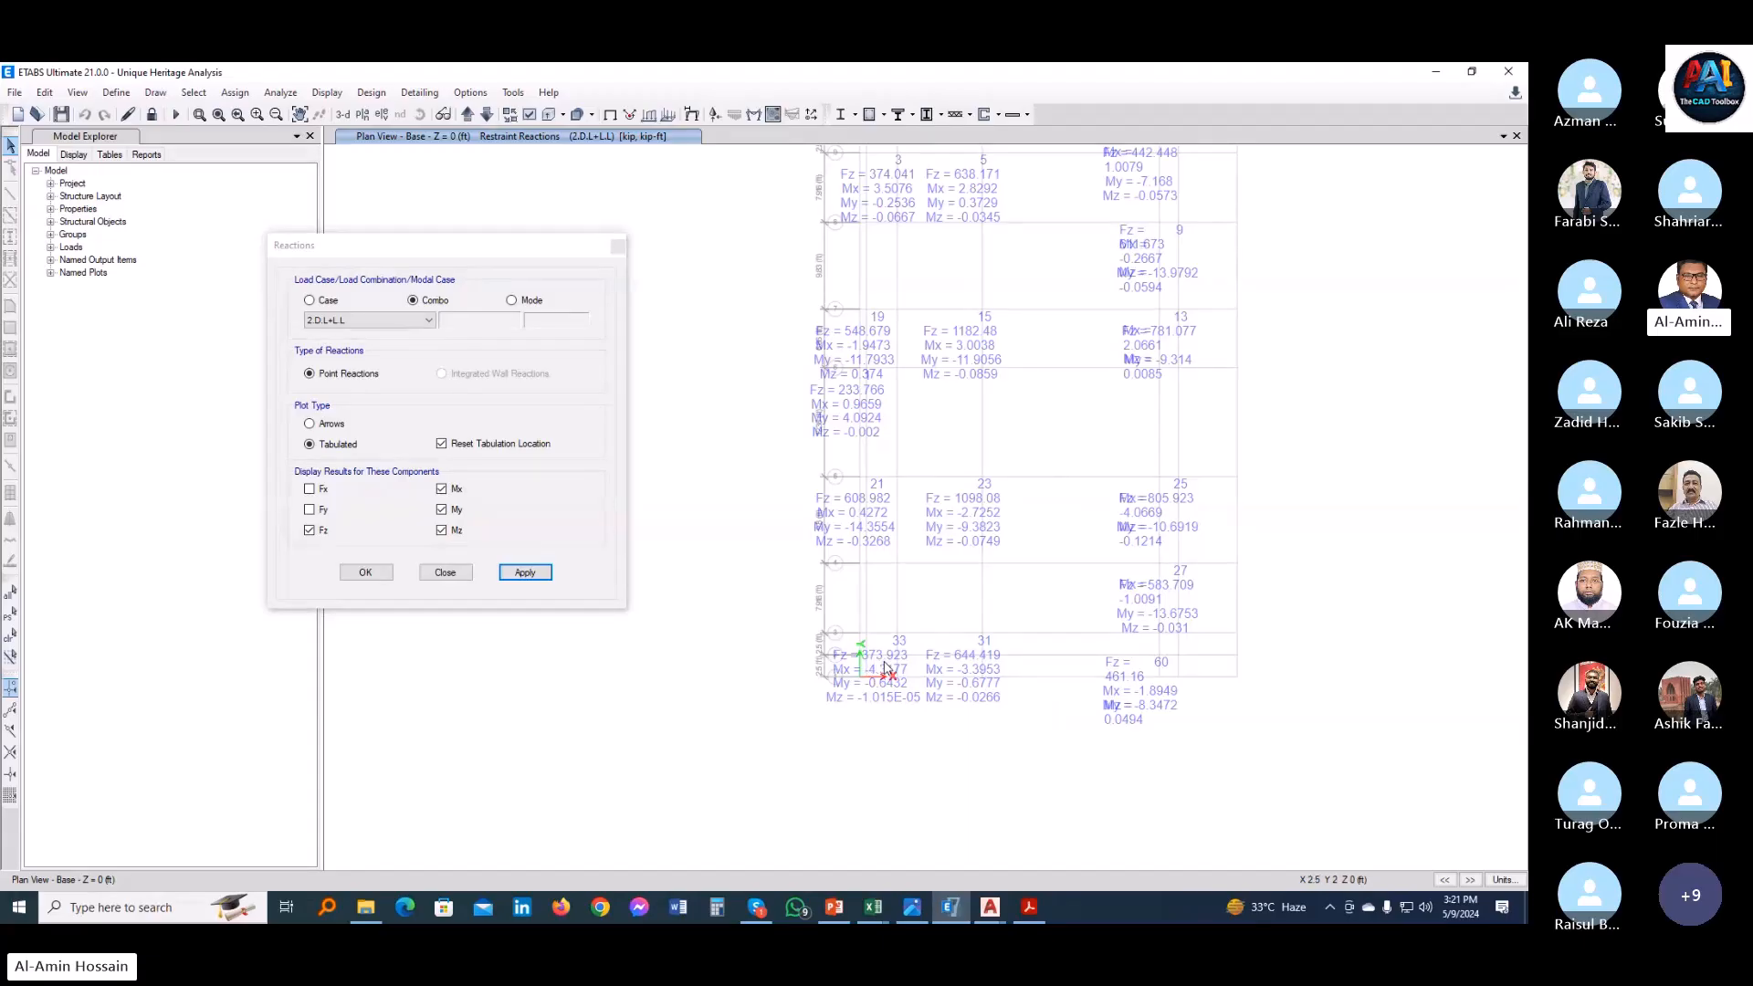
# - Switch to the Pile Foundation Design workbook in Excel and set the Column Load to 374 kip
pyautogui.click(873, 908)
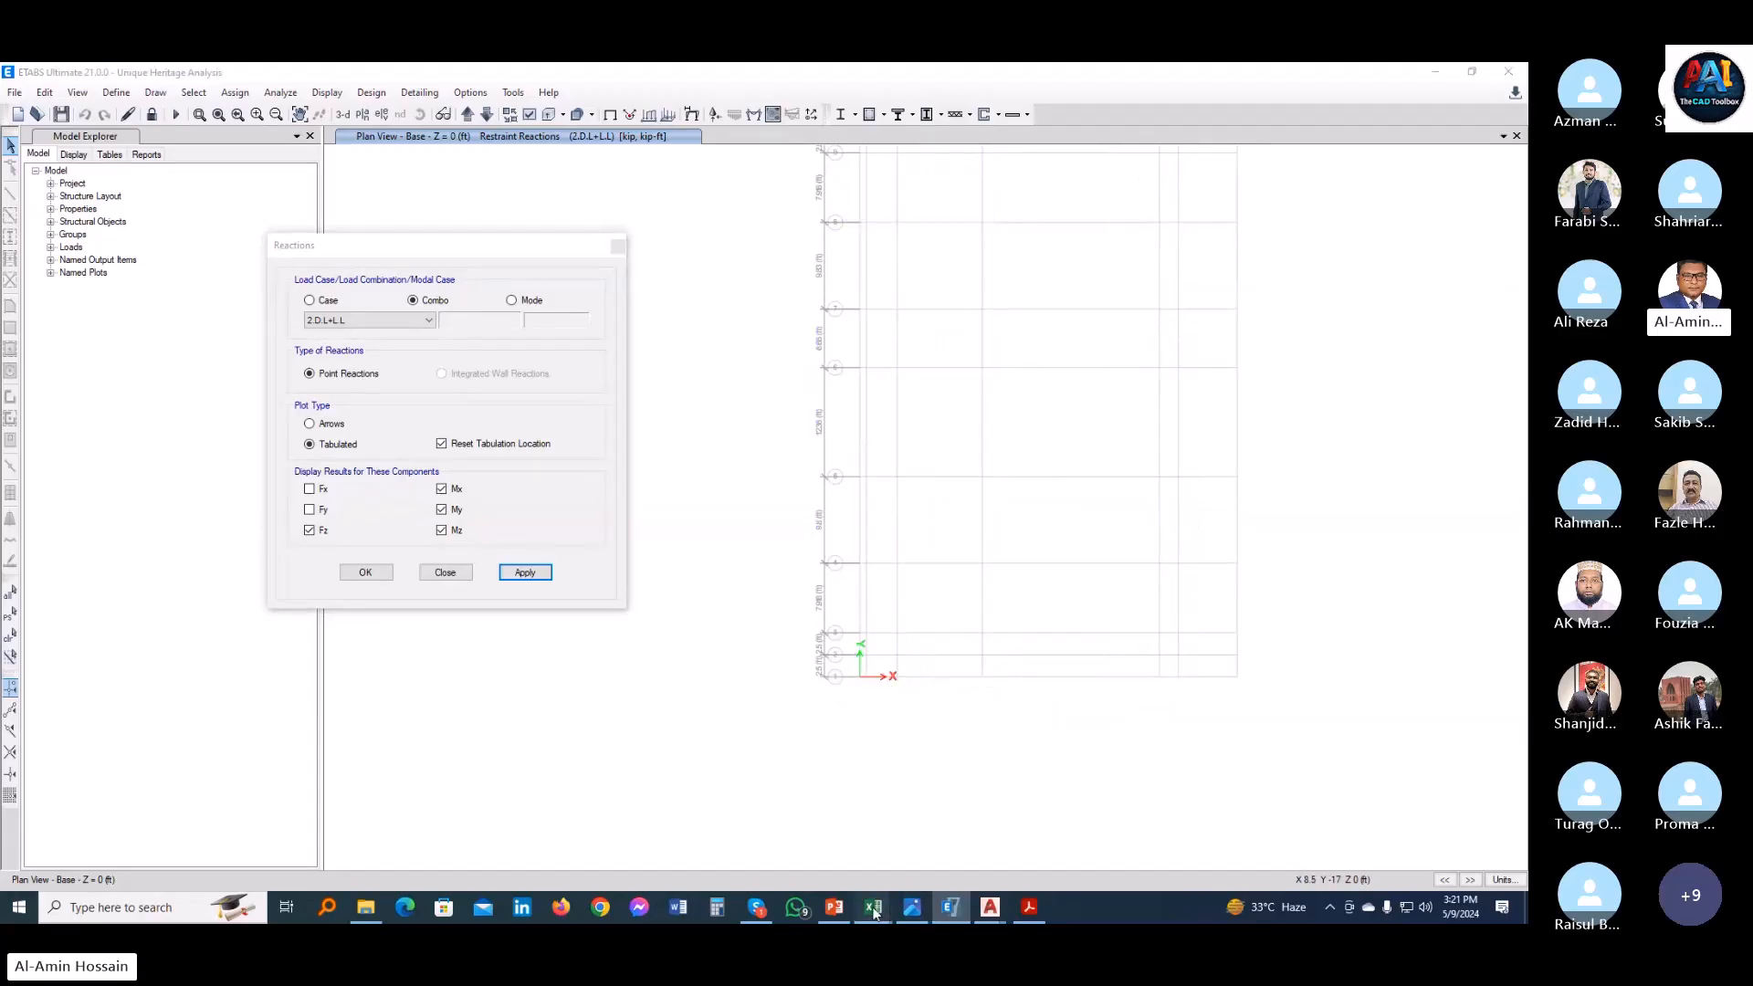
pyautogui.click(877, 826)
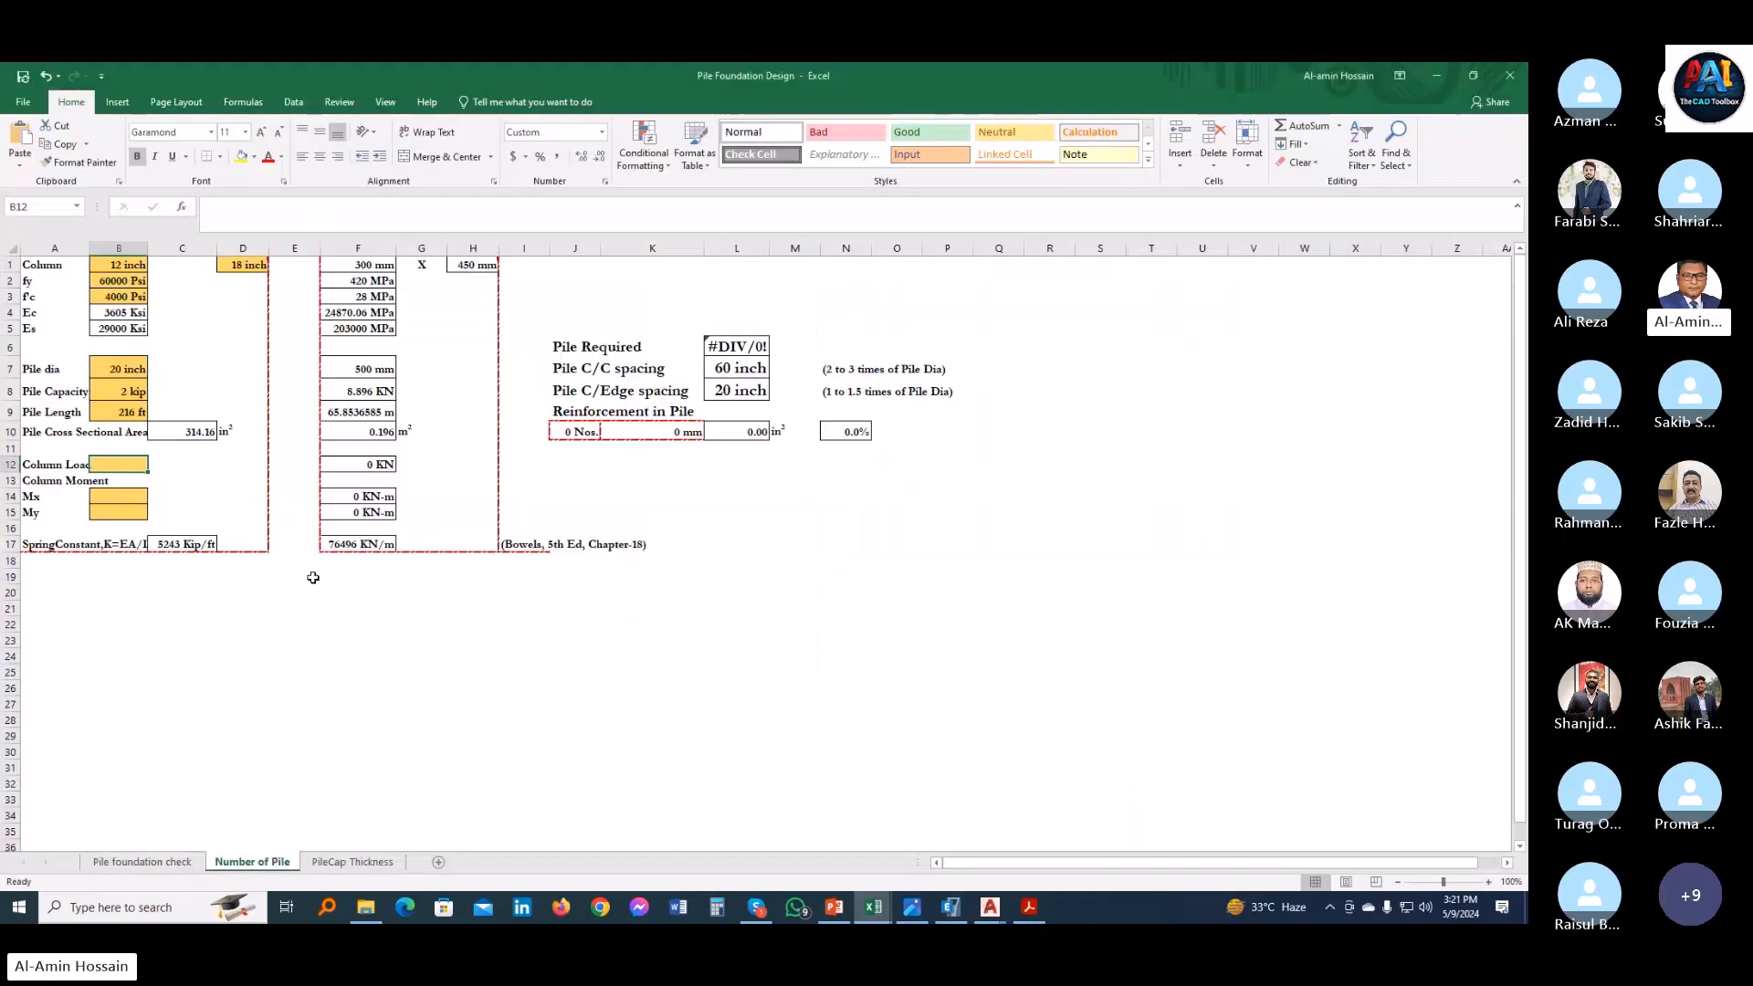
pyautogui.write('374')
pyautogui.press('Return')
pyautogui.press('Return')
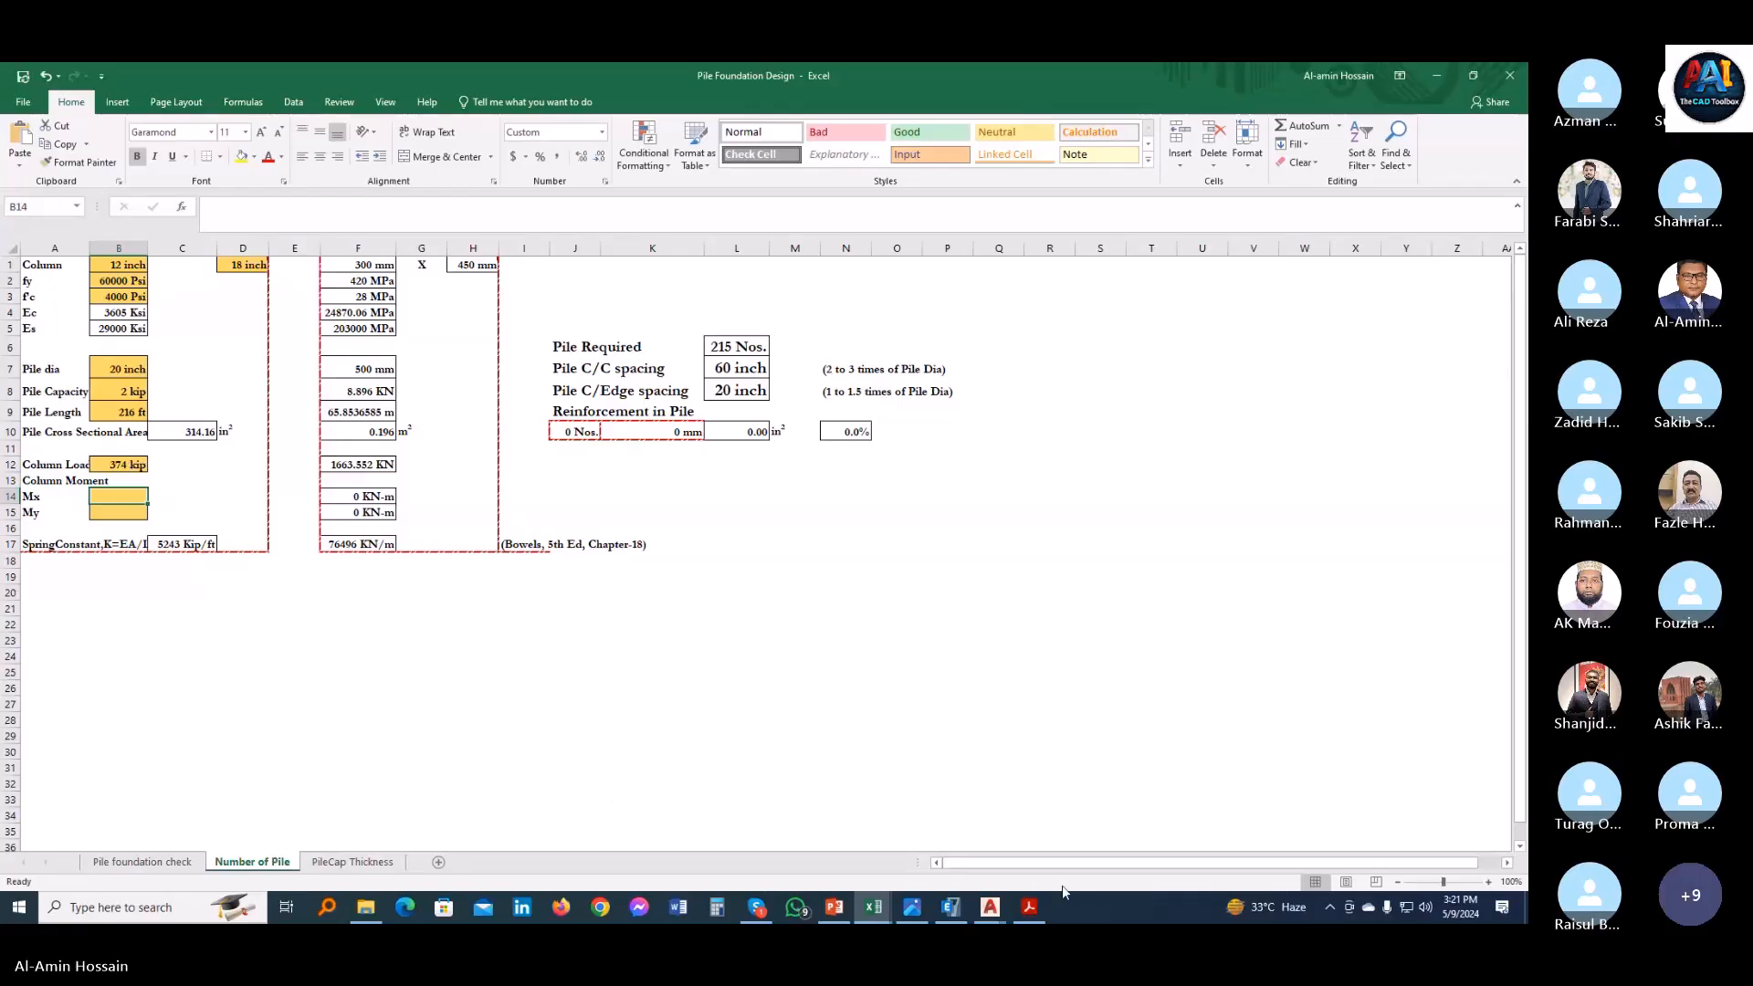
# - Switch to the image viewer, show ALL DL + LL.png, and enlarge the reactions at point 33 near the origin
pyautogui.click(928, 908)
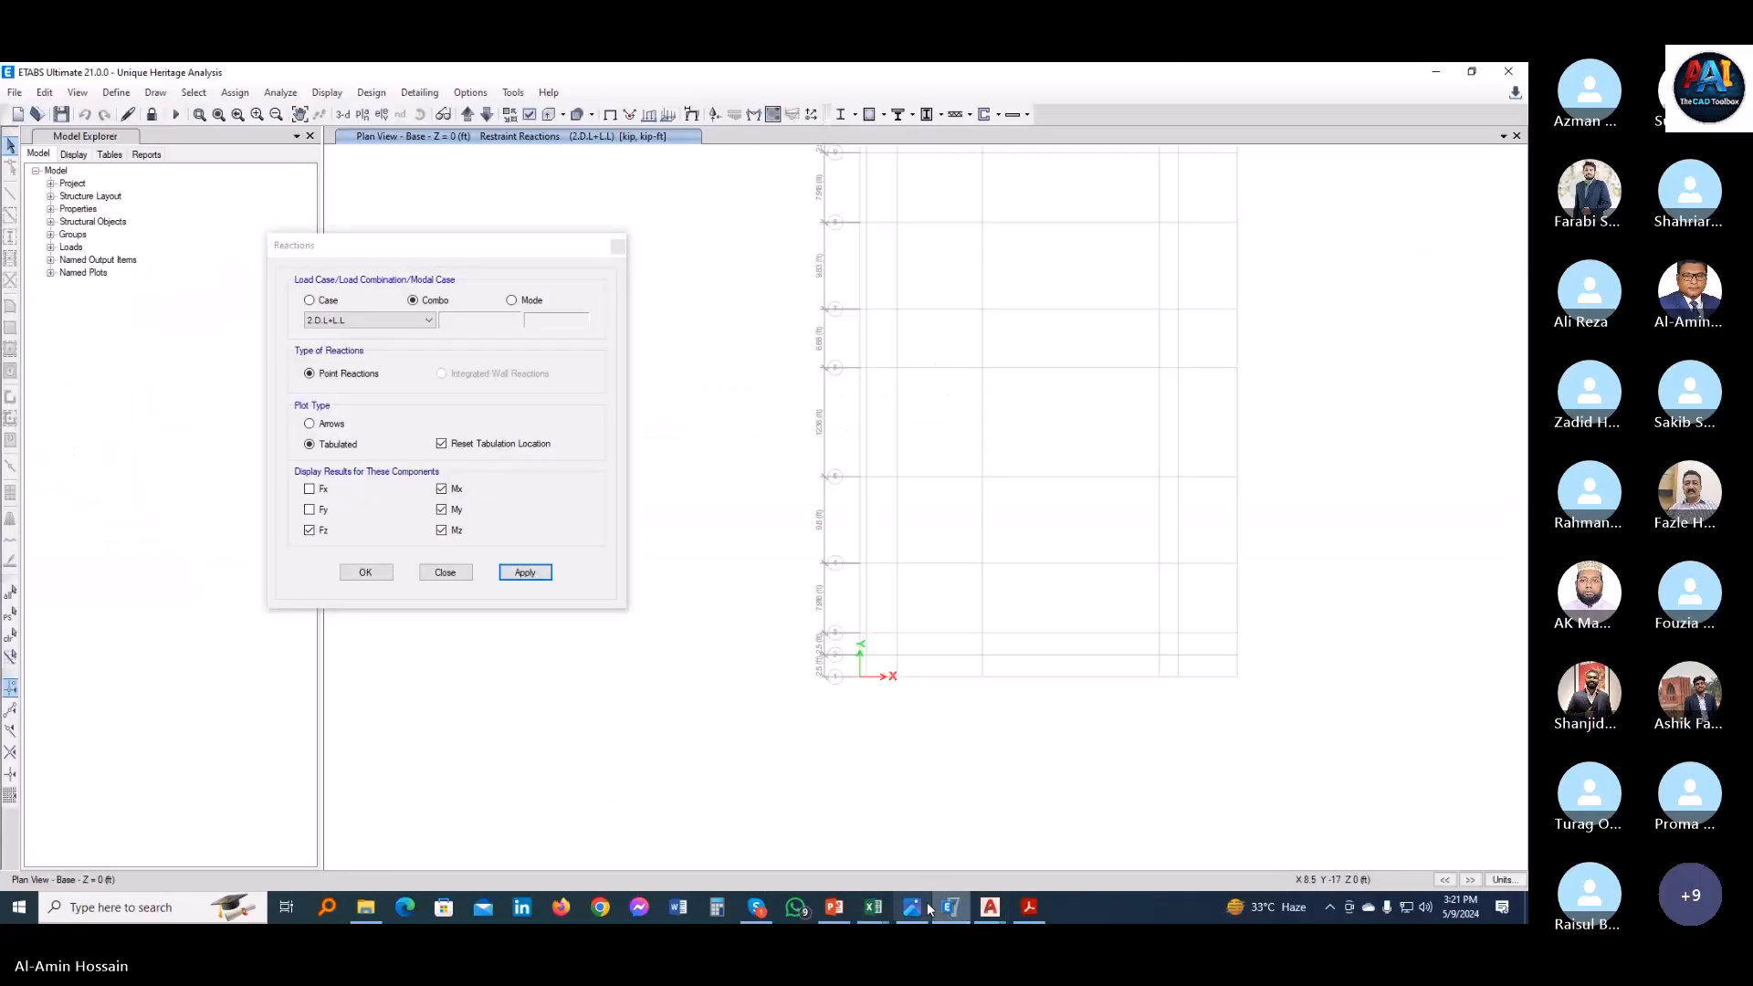
pyautogui.click(913, 906)
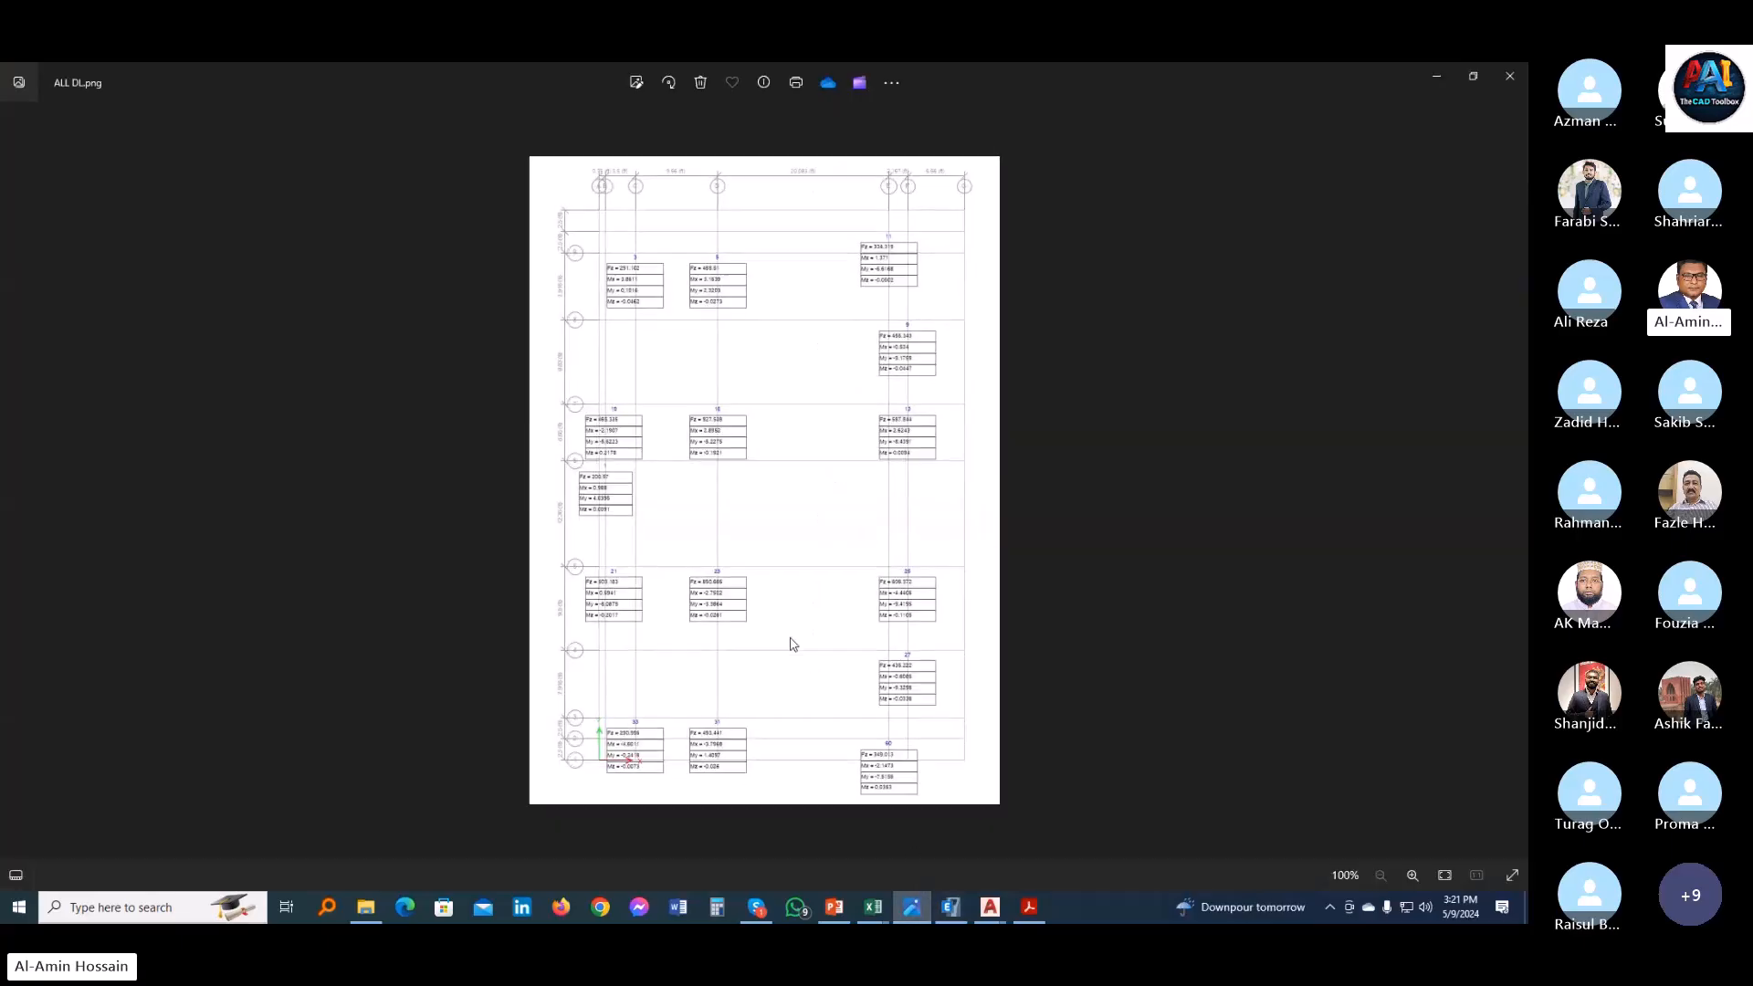
pyautogui.press('Right')
pyautogui.press('Right')
pyautogui.press('Right')
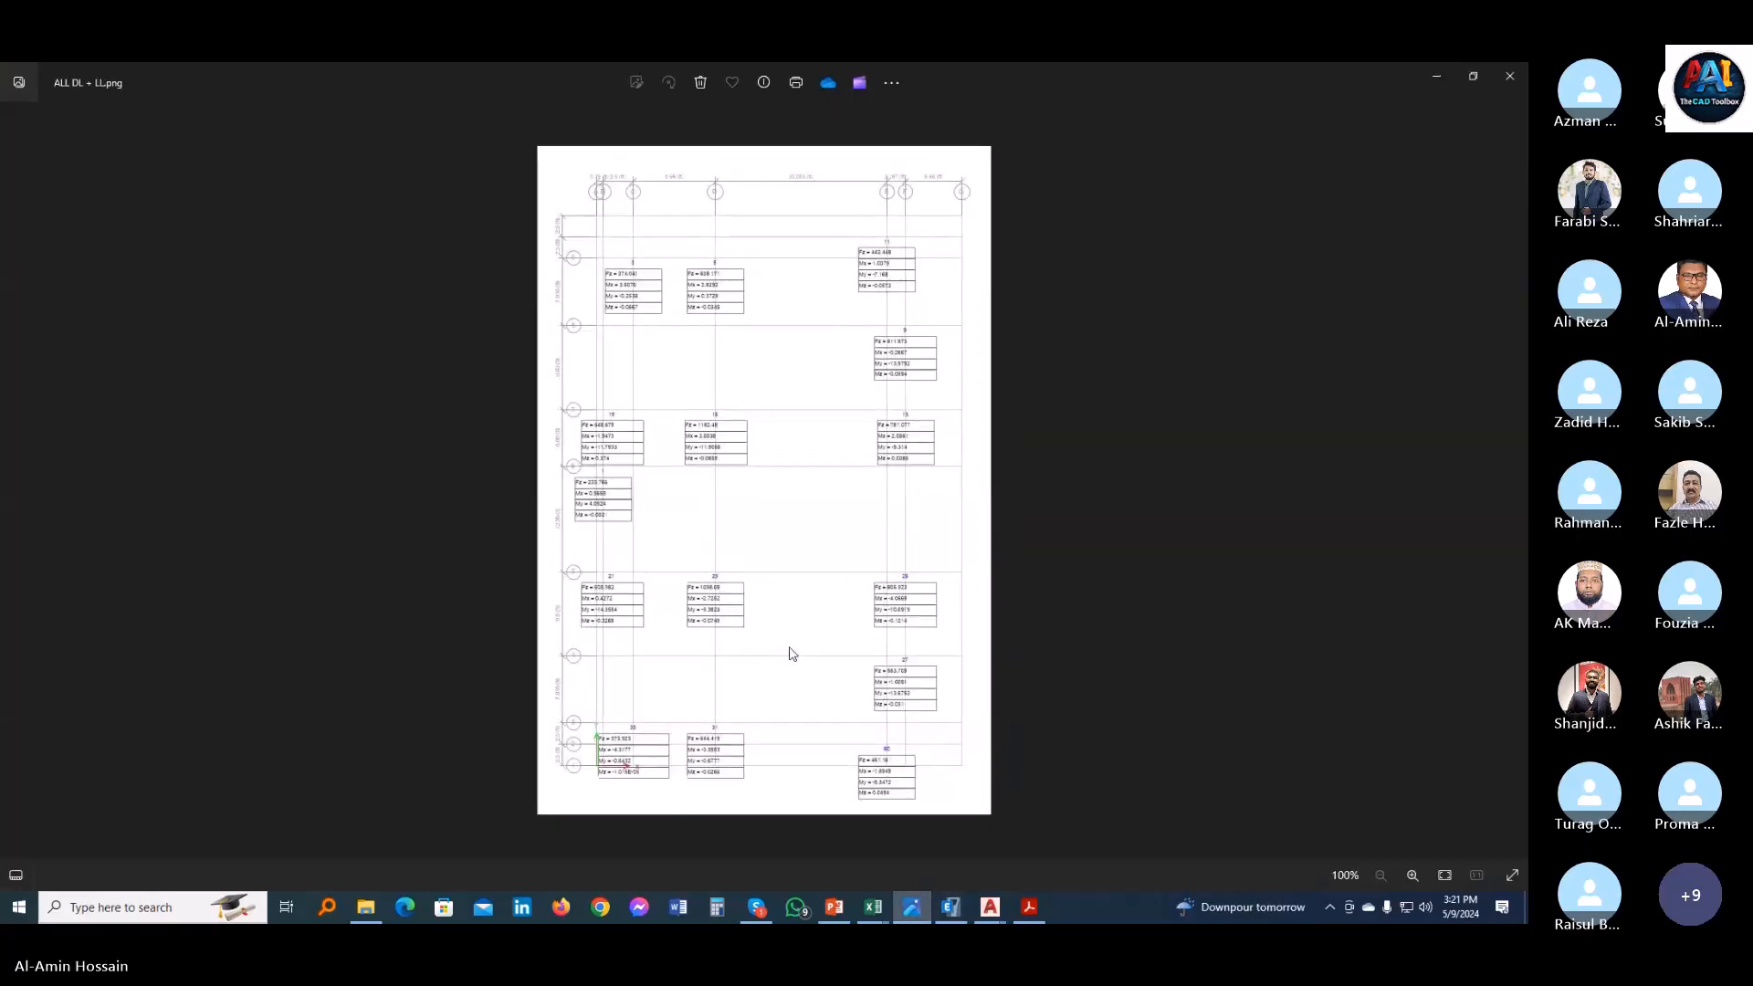
pyautogui.scroll(5, 767, 740)
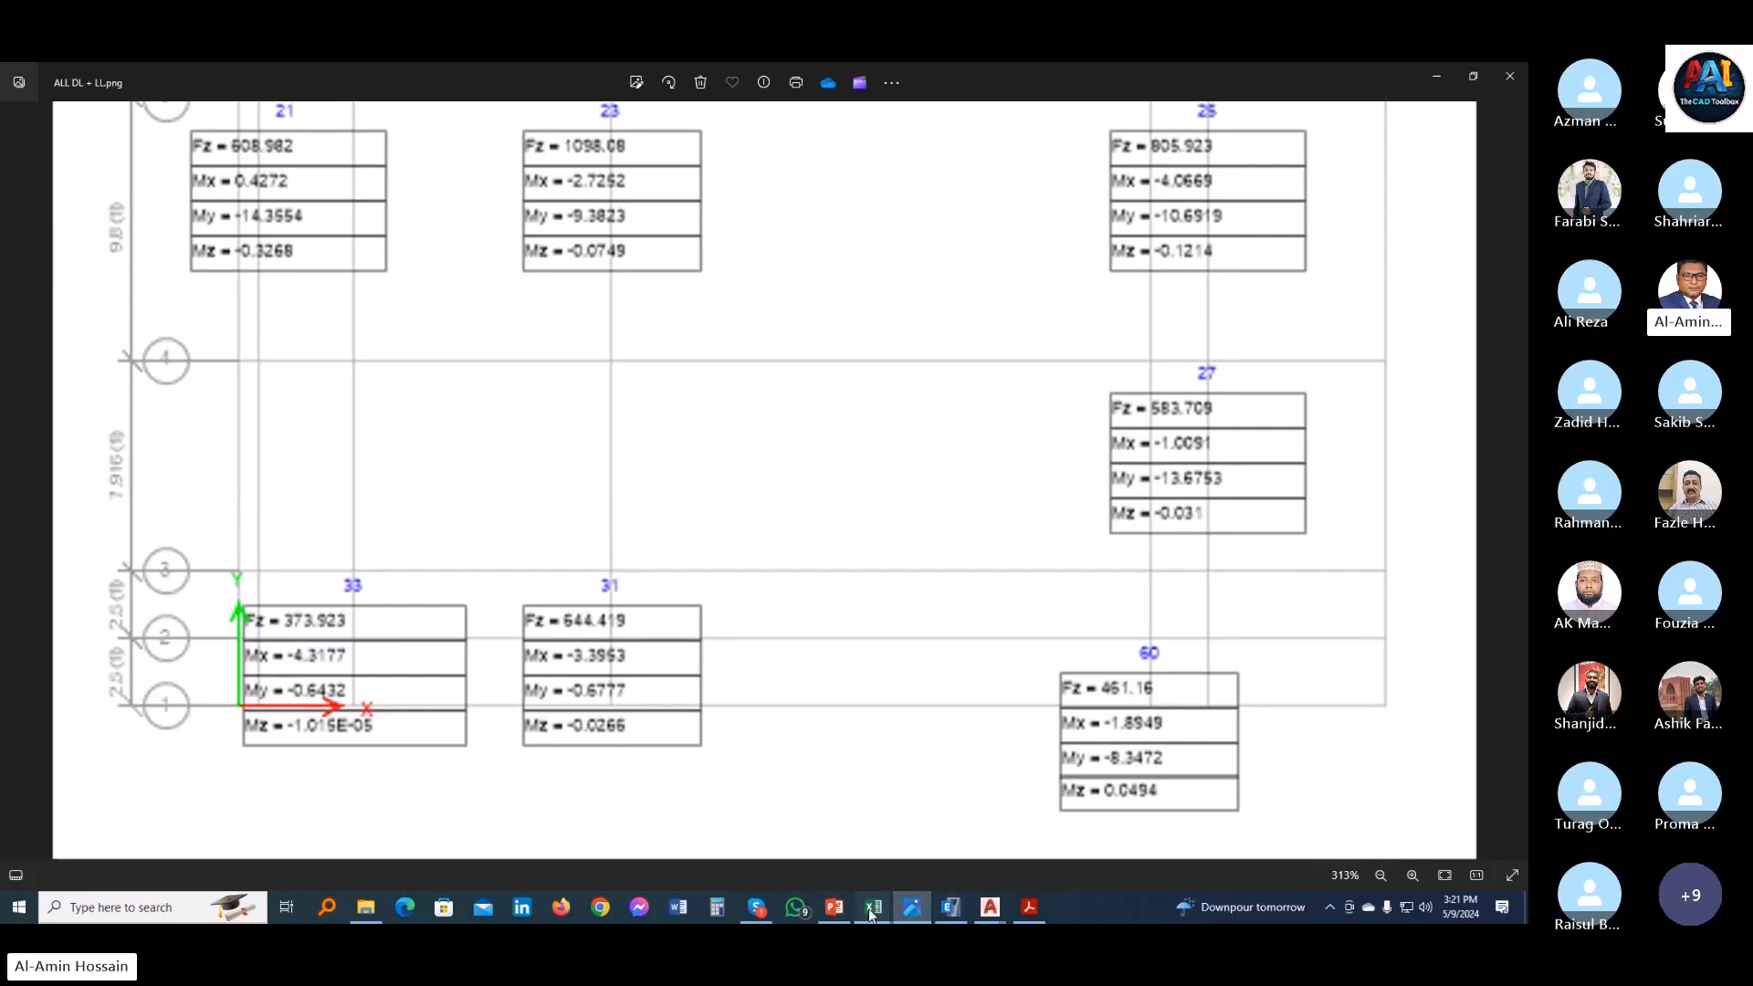
# - Return to the Excel pile sheet and set the column moment Mx to -4.3 kip-ft
pyautogui.moveTo(873, 907)
pyautogui.click(835, 832)
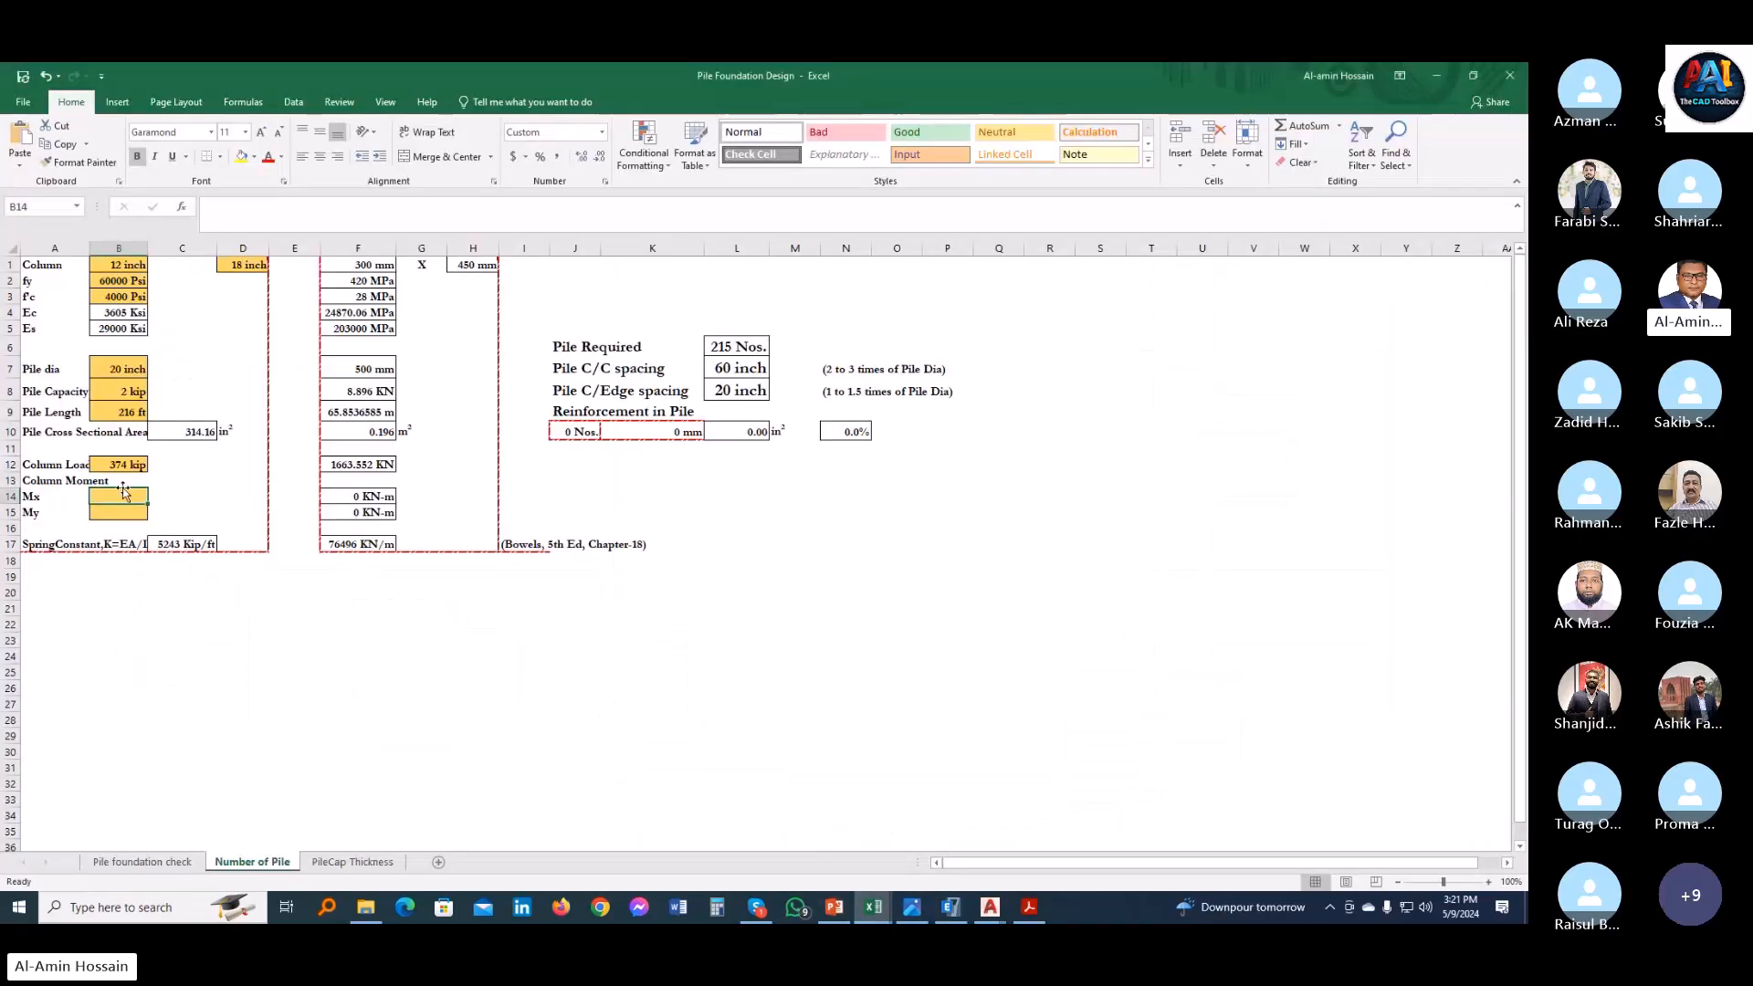
pyautogui.write('-4.3')
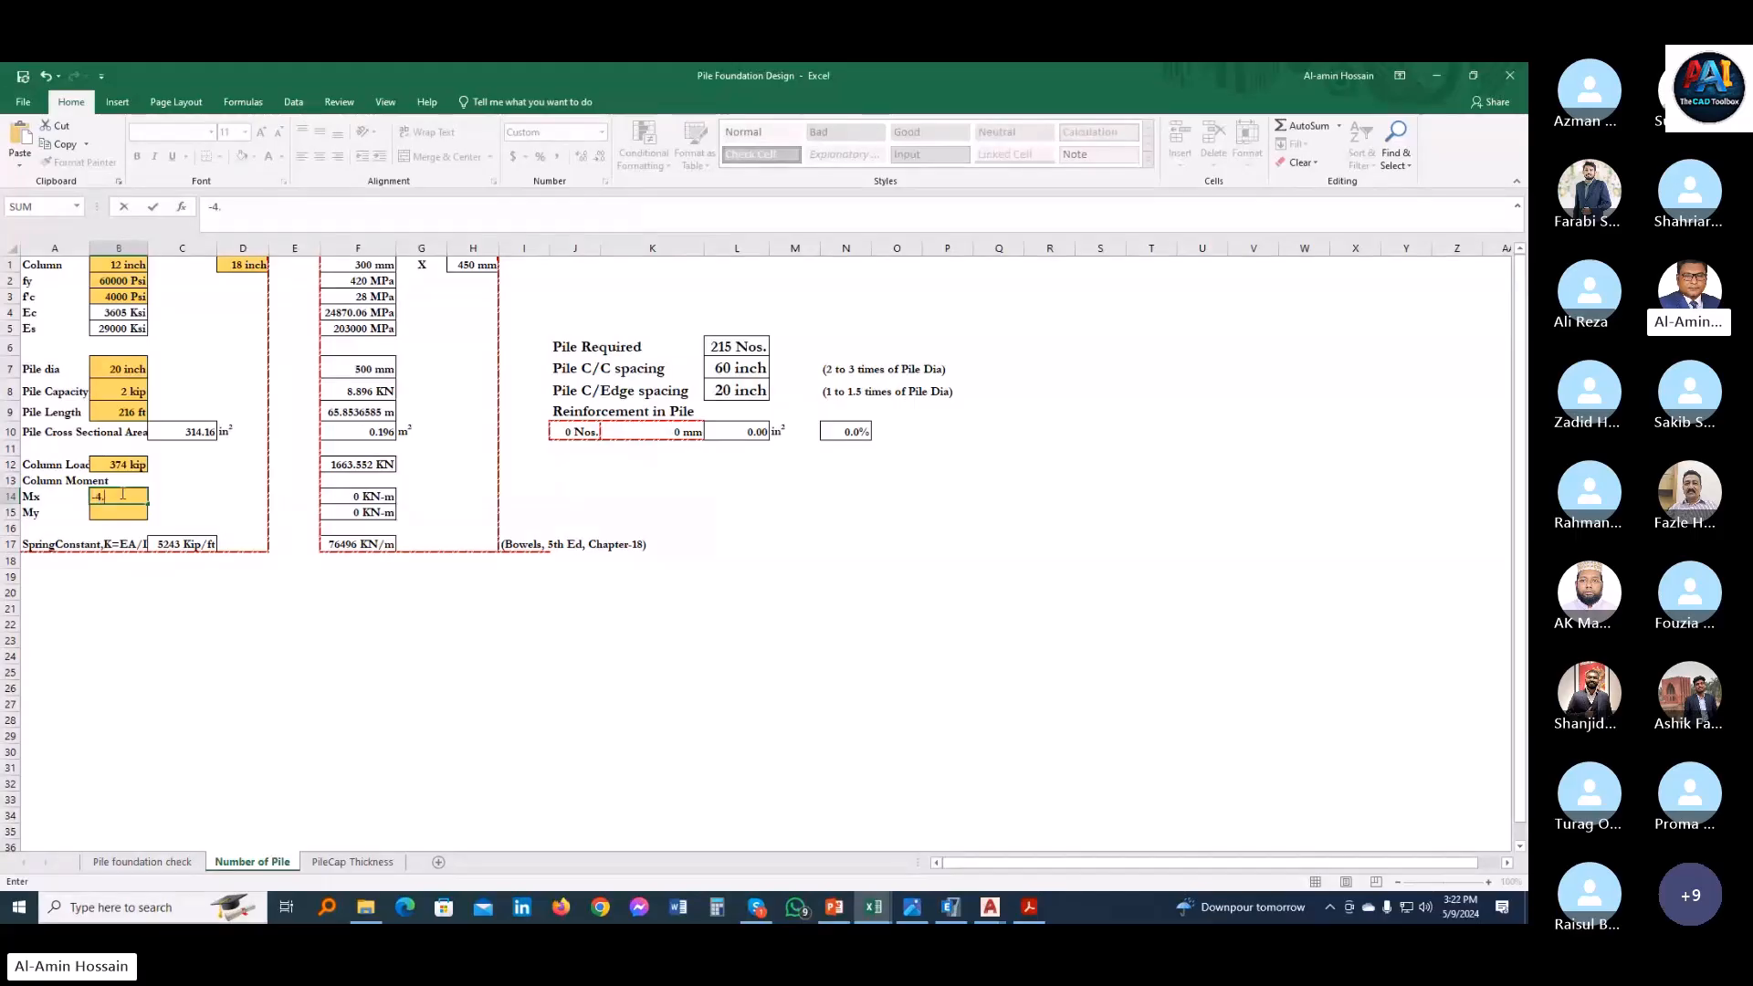
pyautogui.press('Return')
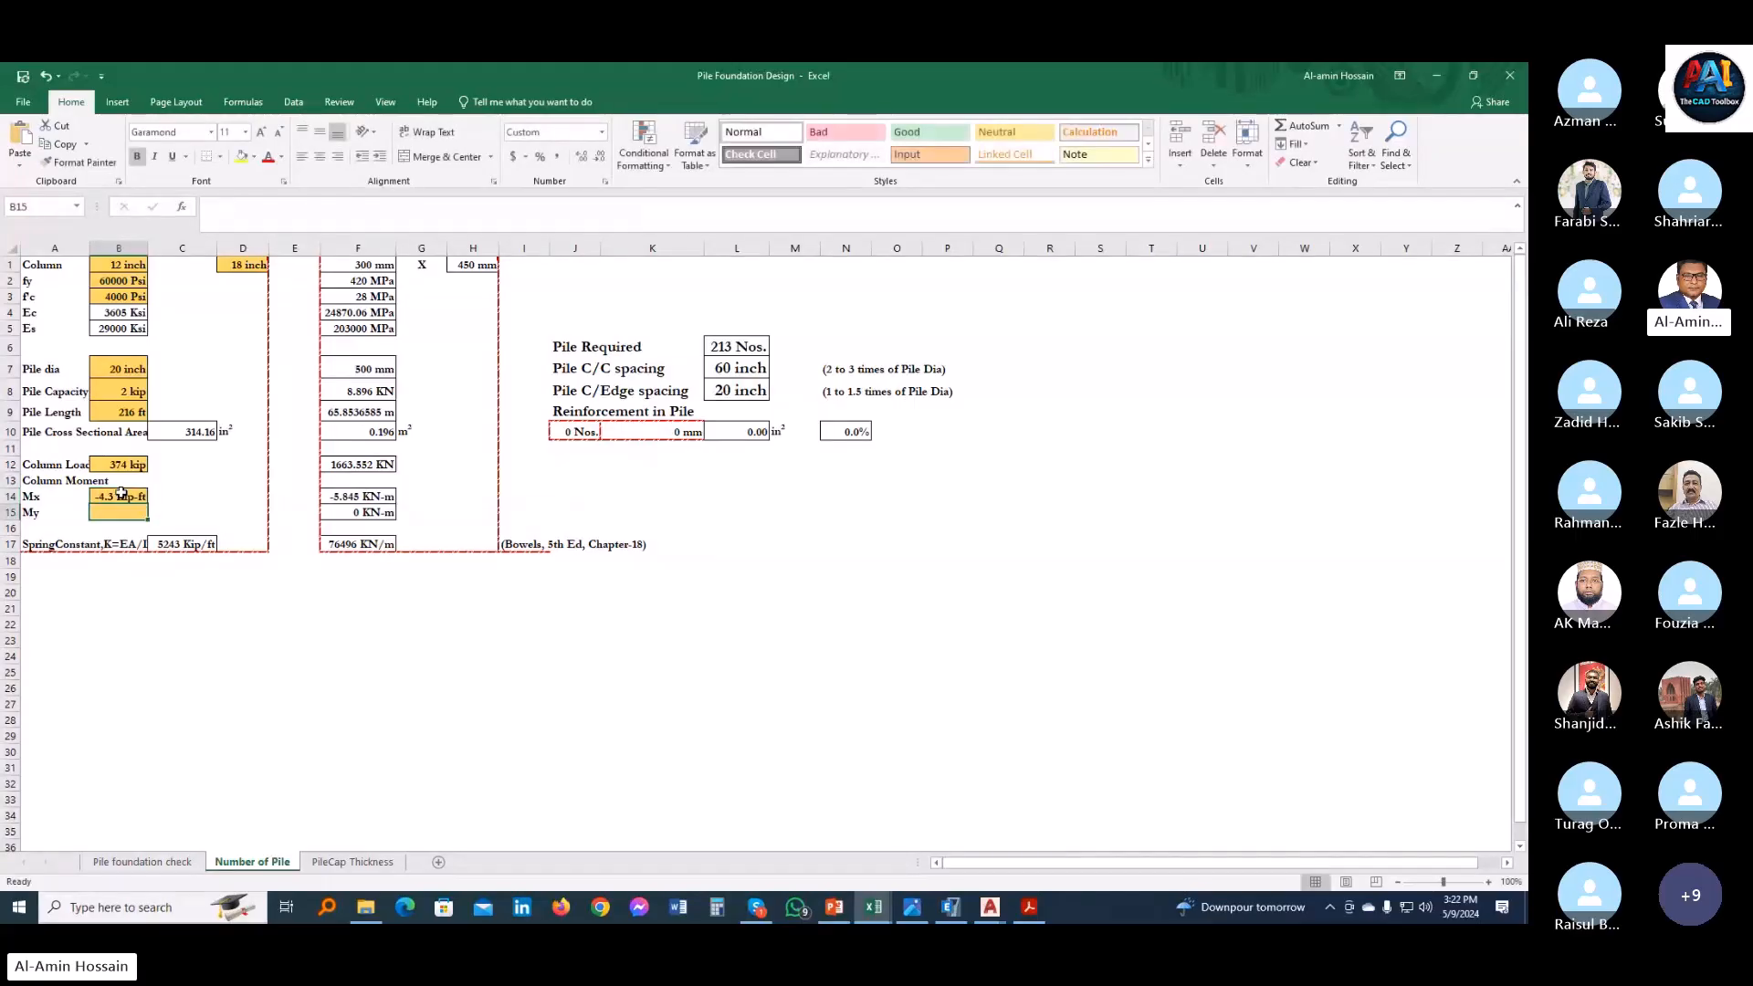
# - Check point 33's My reaction in ALL DL + LL.png, then enter -0.64 kip-ft as column moment My in Excel
pyautogui.click(913, 908)
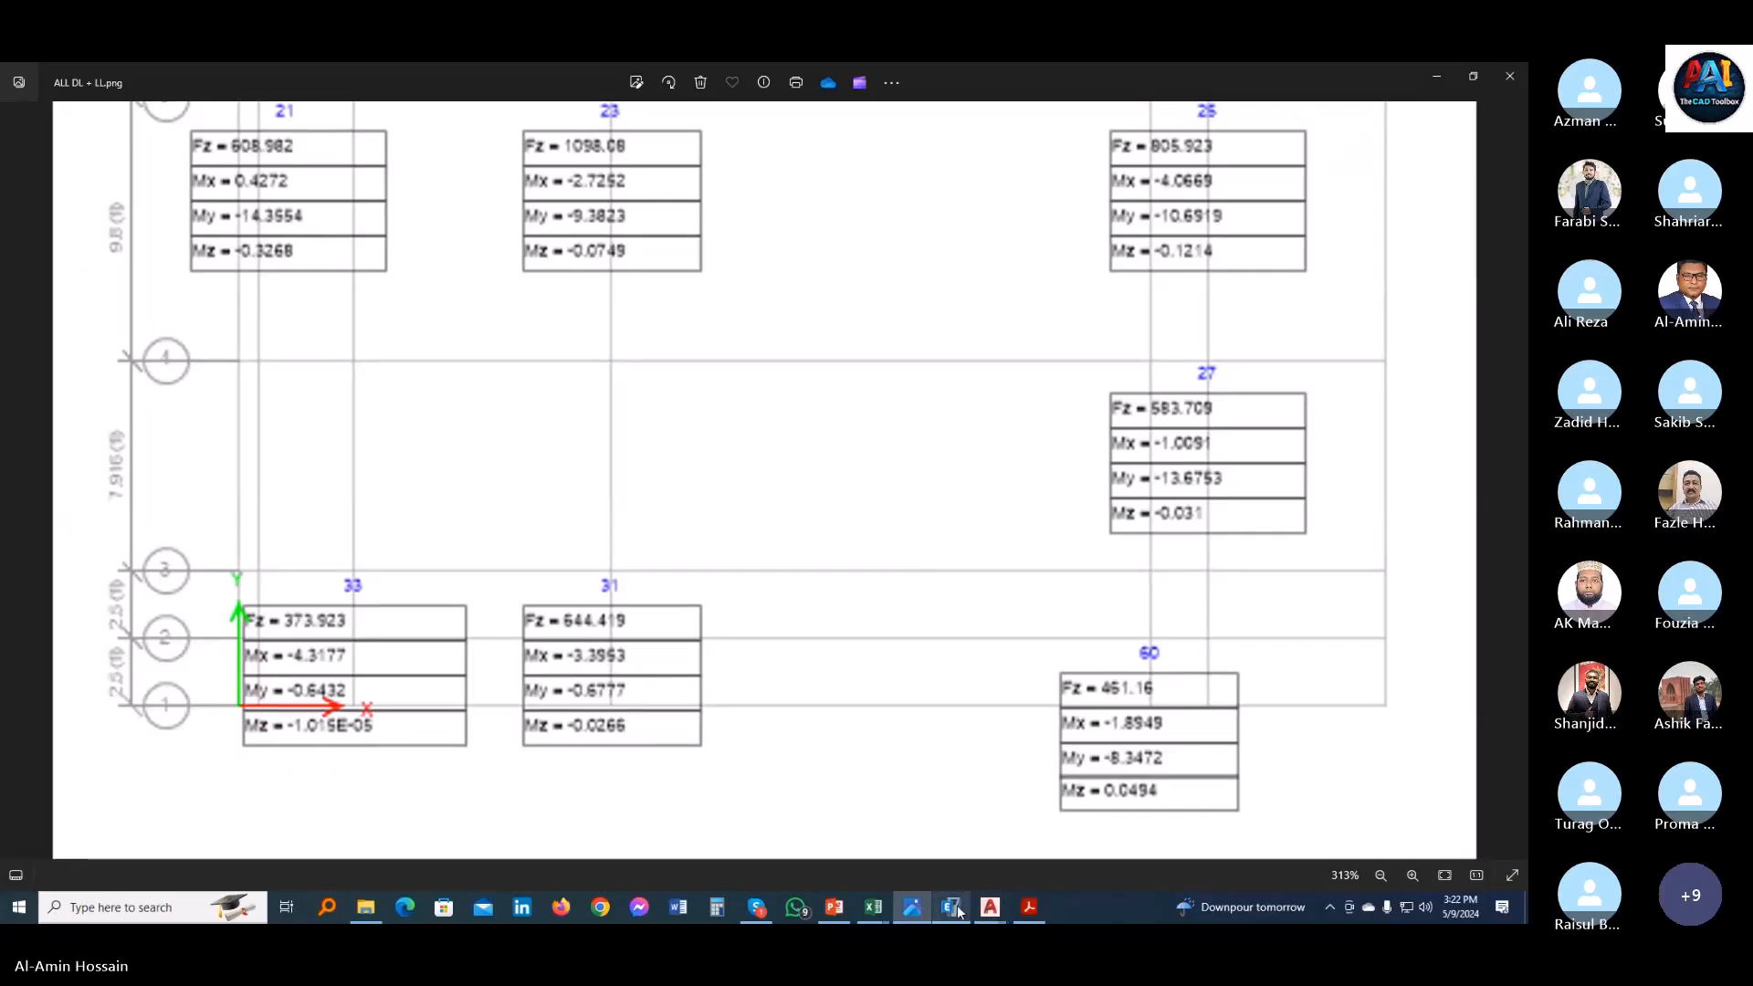
pyautogui.moveTo(874, 909)
pyautogui.click(881, 850)
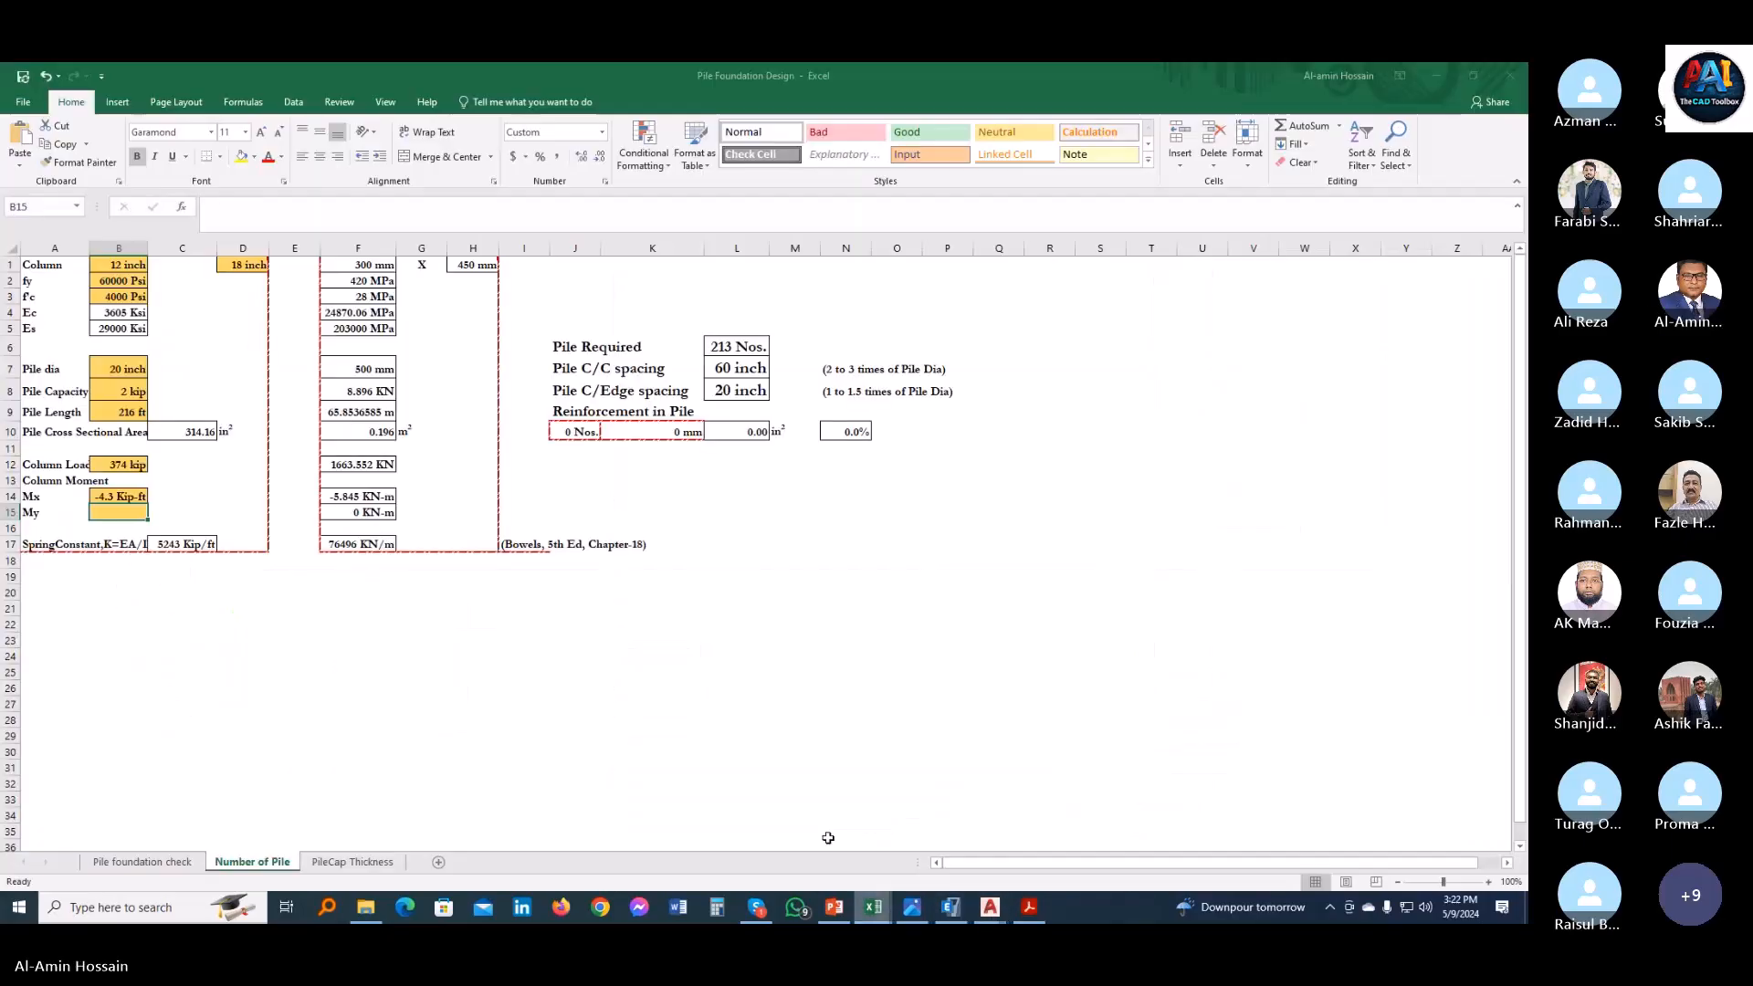
pyautogui.write('-0.64')
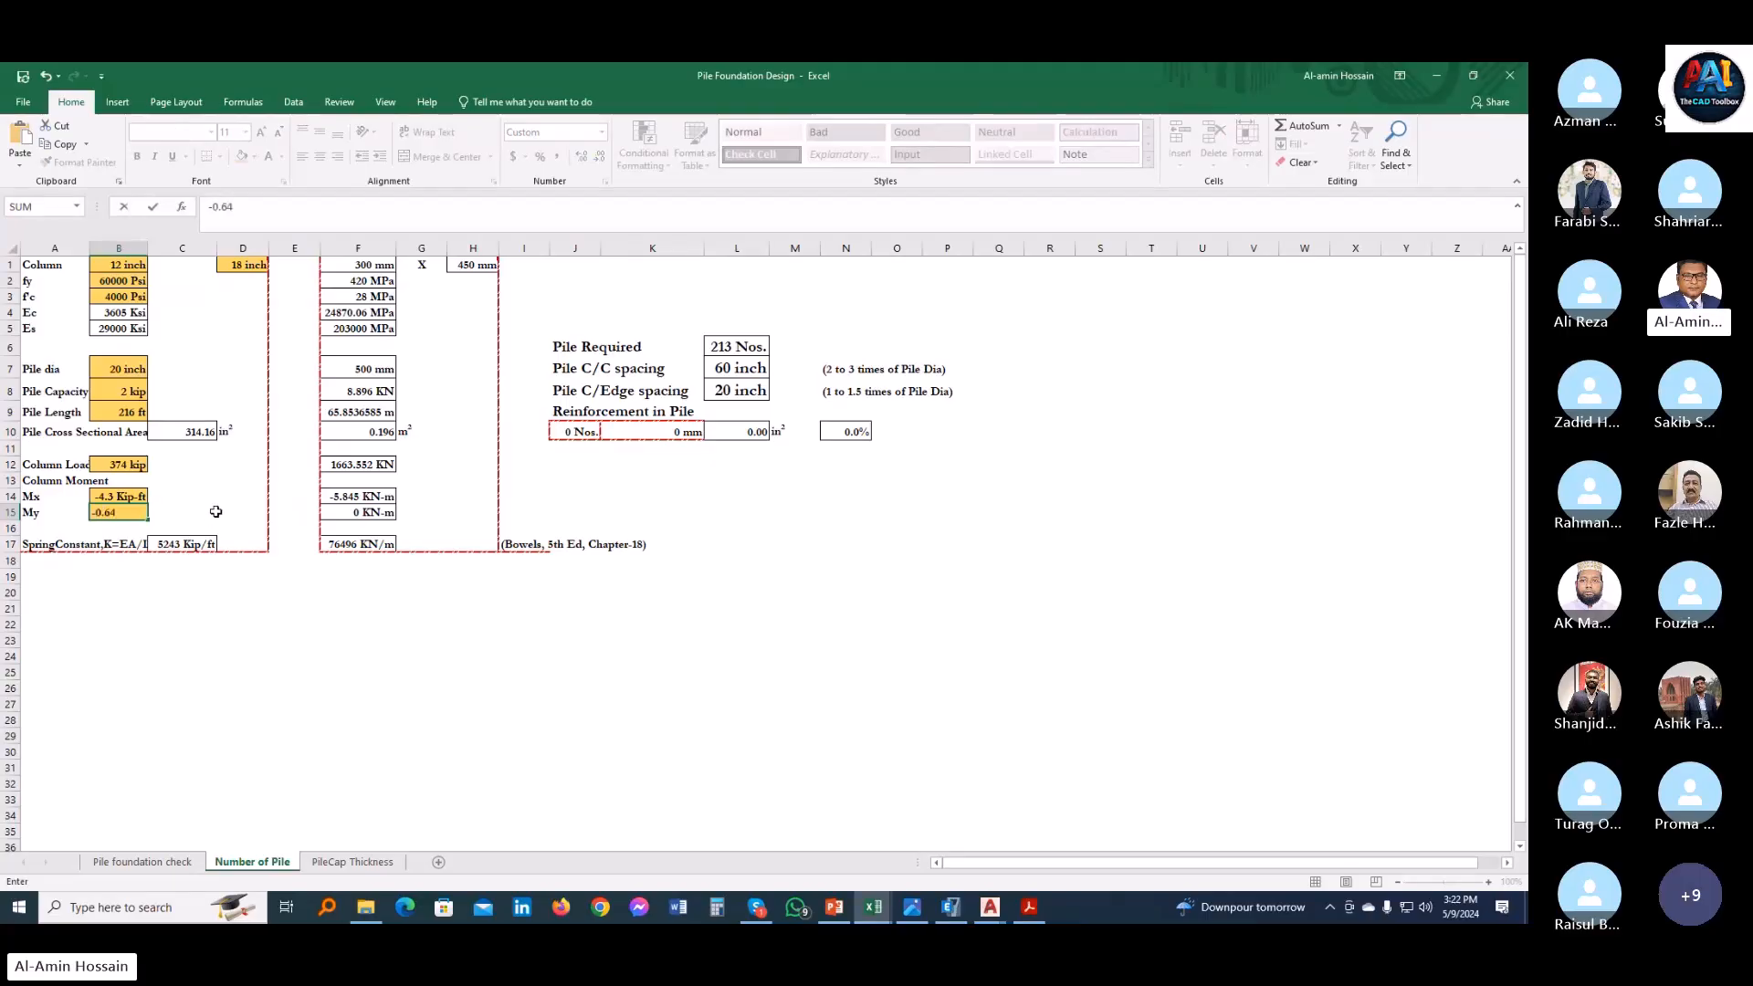
pyautogui.press('Return')
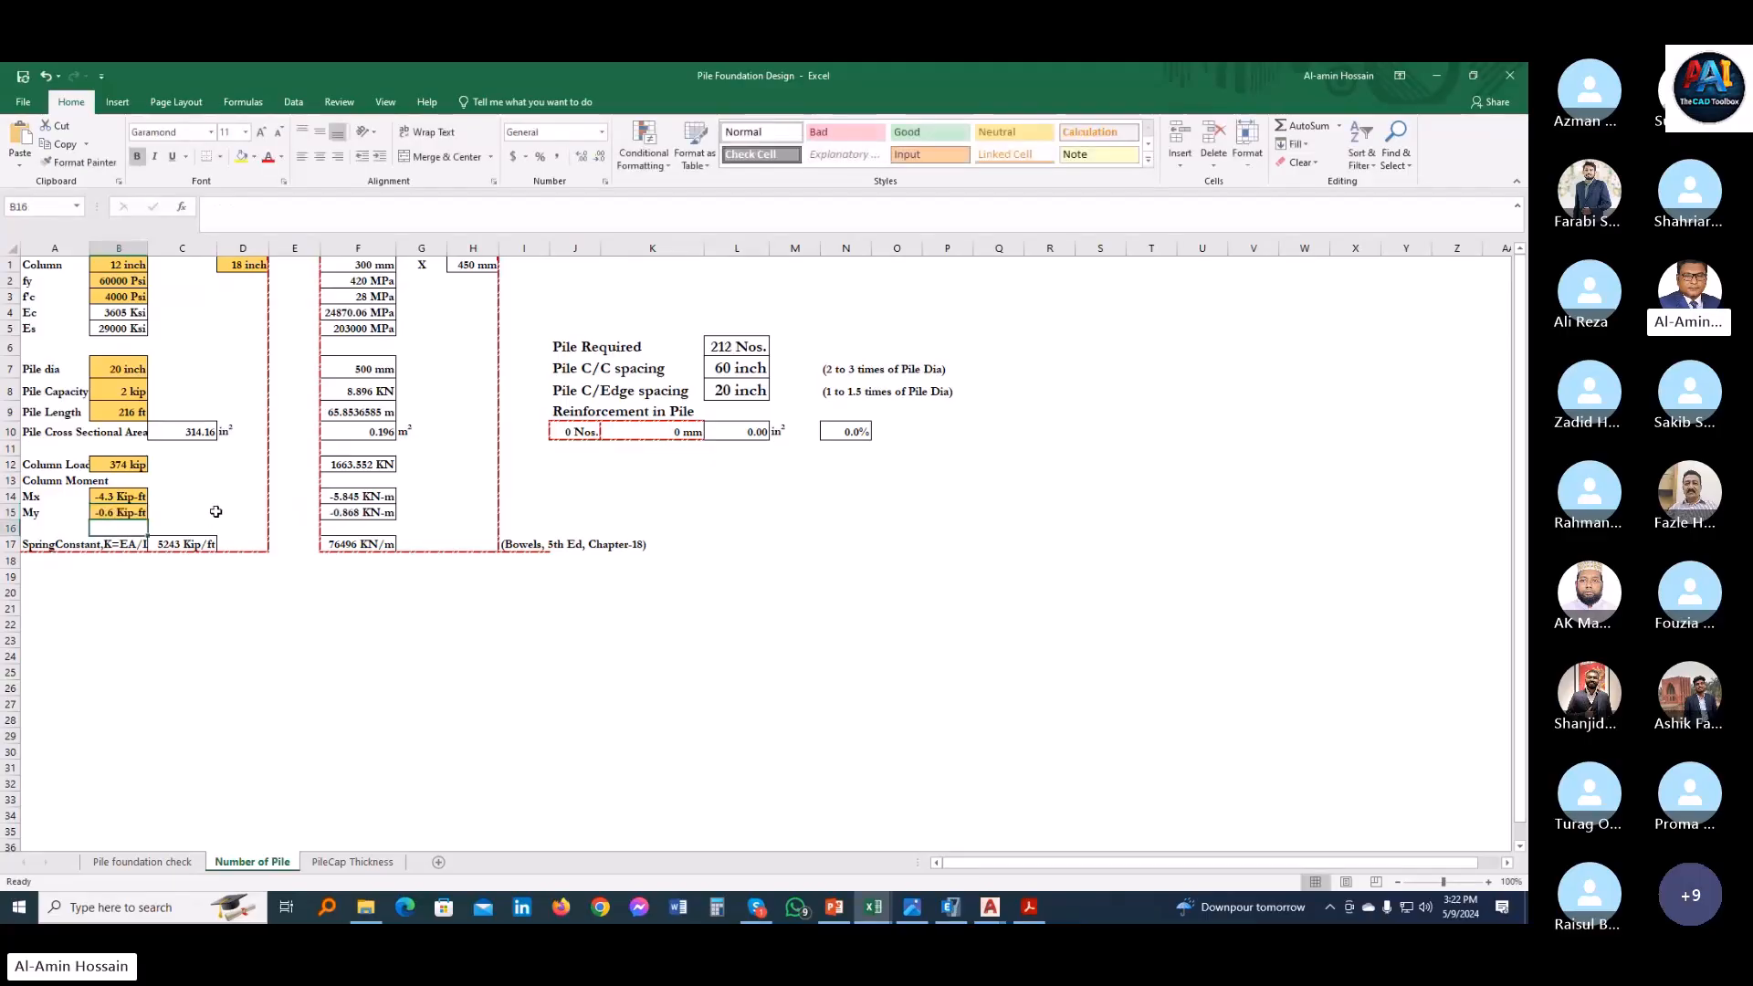
# - Correct the Pile Capacity to 216 kip and the Pile Length to 85 ft
pyautogui.click(58, 545)
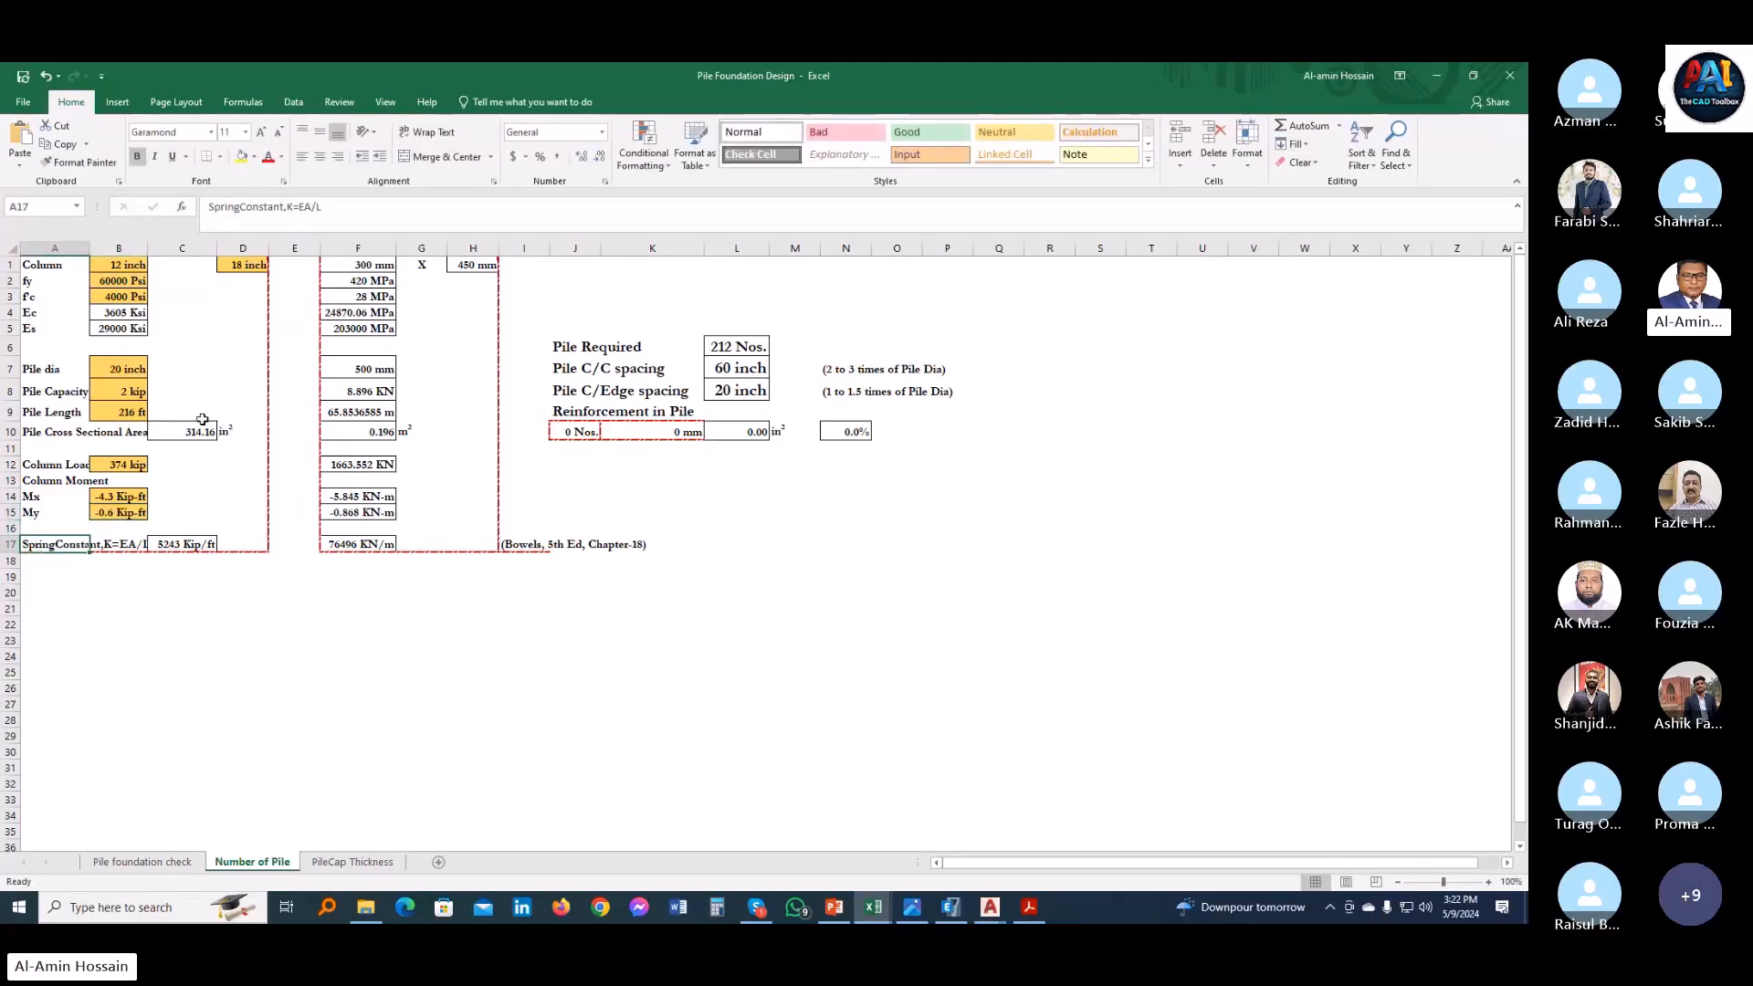
pyautogui.click(119, 470)
pyautogui.click(180, 625)
pyautogui.click(102, 466)
pyautogui.click(125, 393)
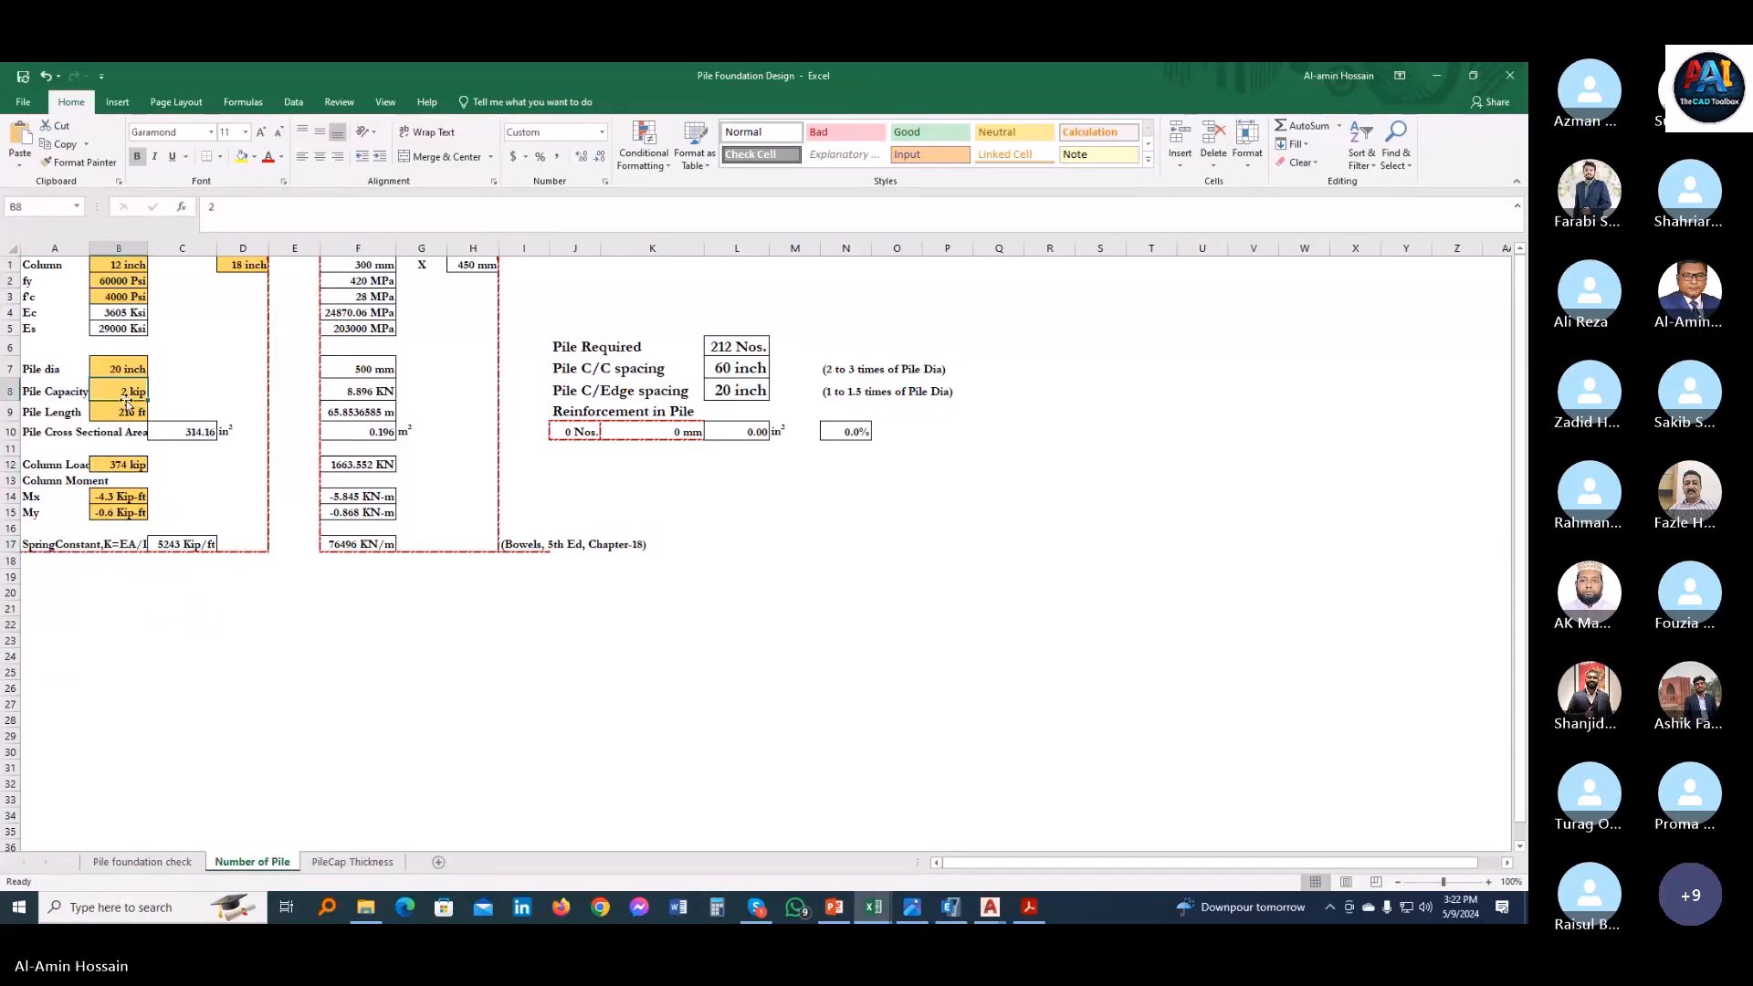
pyautogui.write('216')
pyautogui.press('Return')
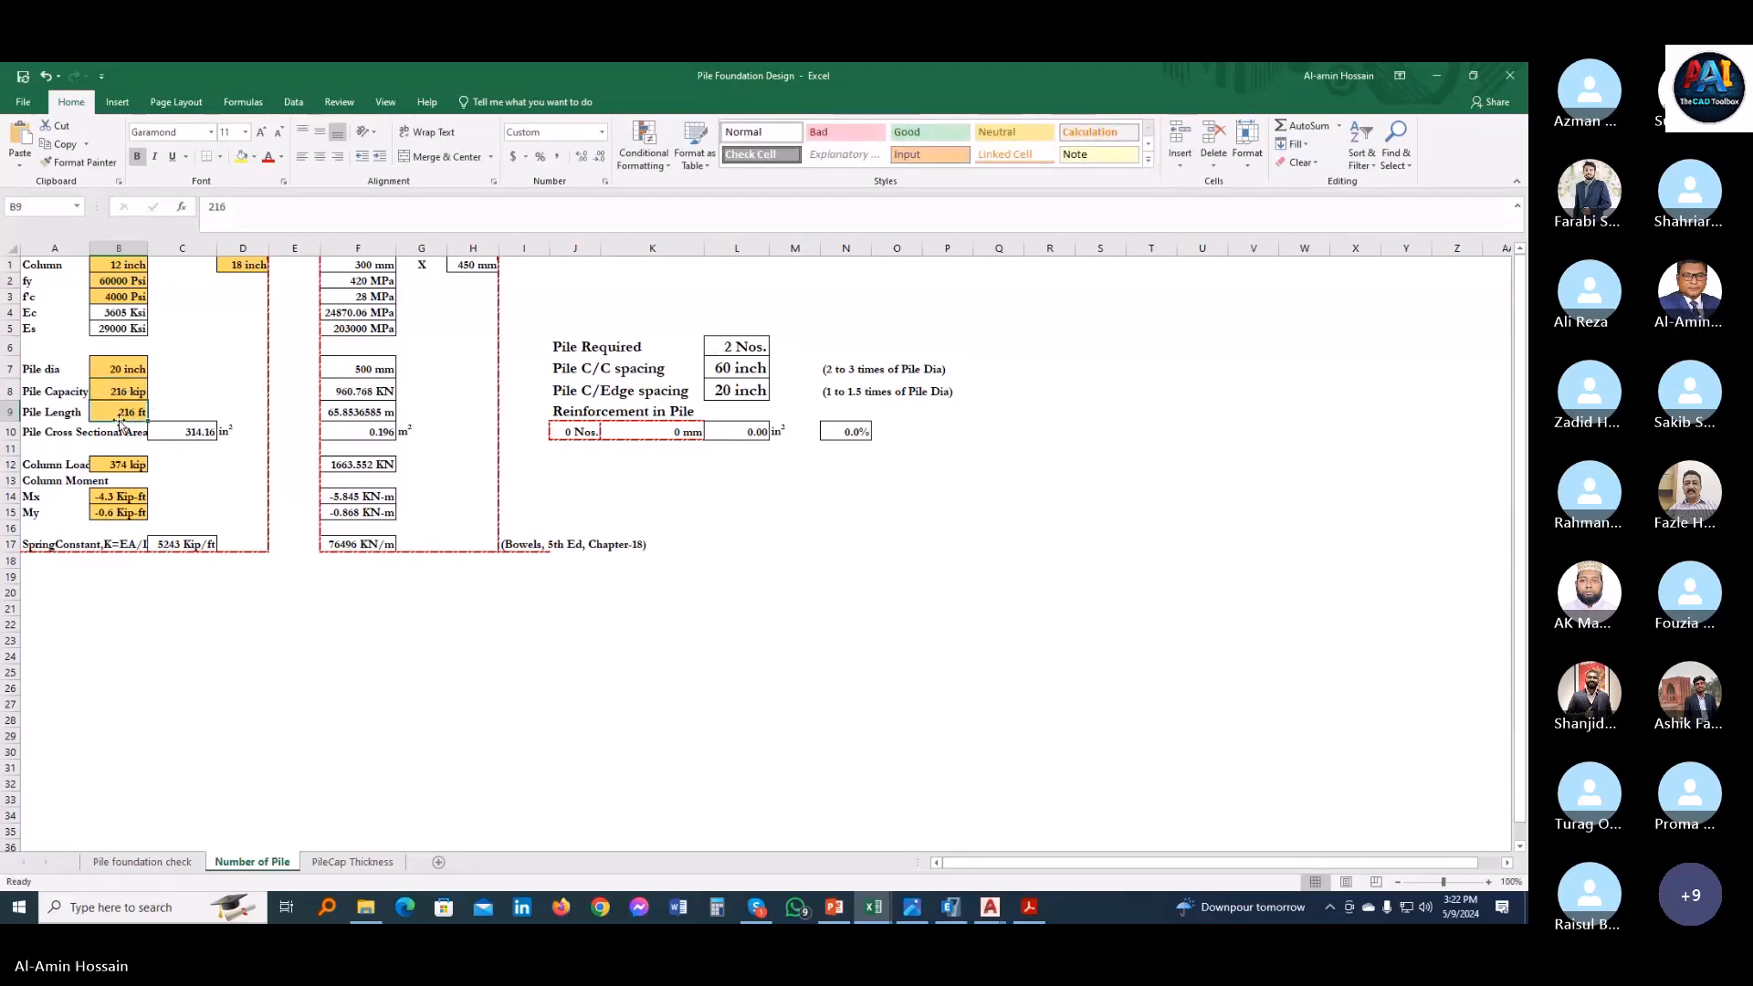
pyautogui.write('85')
pyautogui.press('Return')
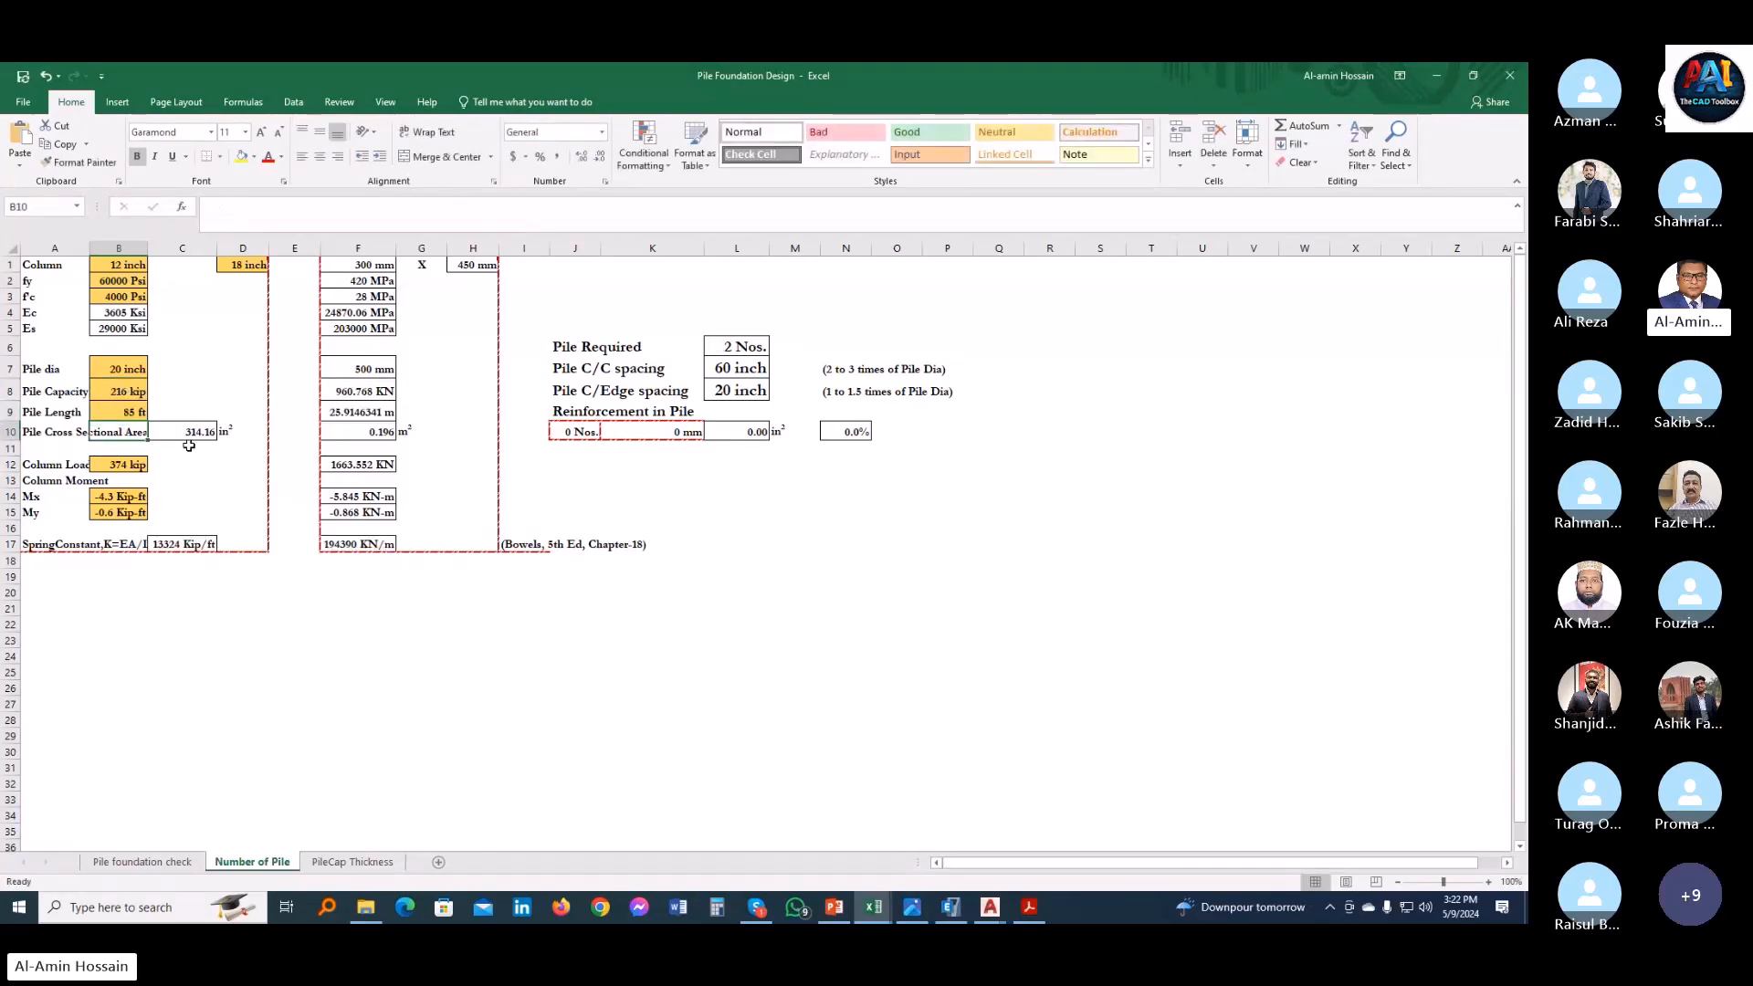
# - Check the pile capacity and length inputs against the allowable load bearing capacity slide in PowerPoint, and return to Excel
pyautogui.click(78, 392)
pyautogui.click(107, 396)
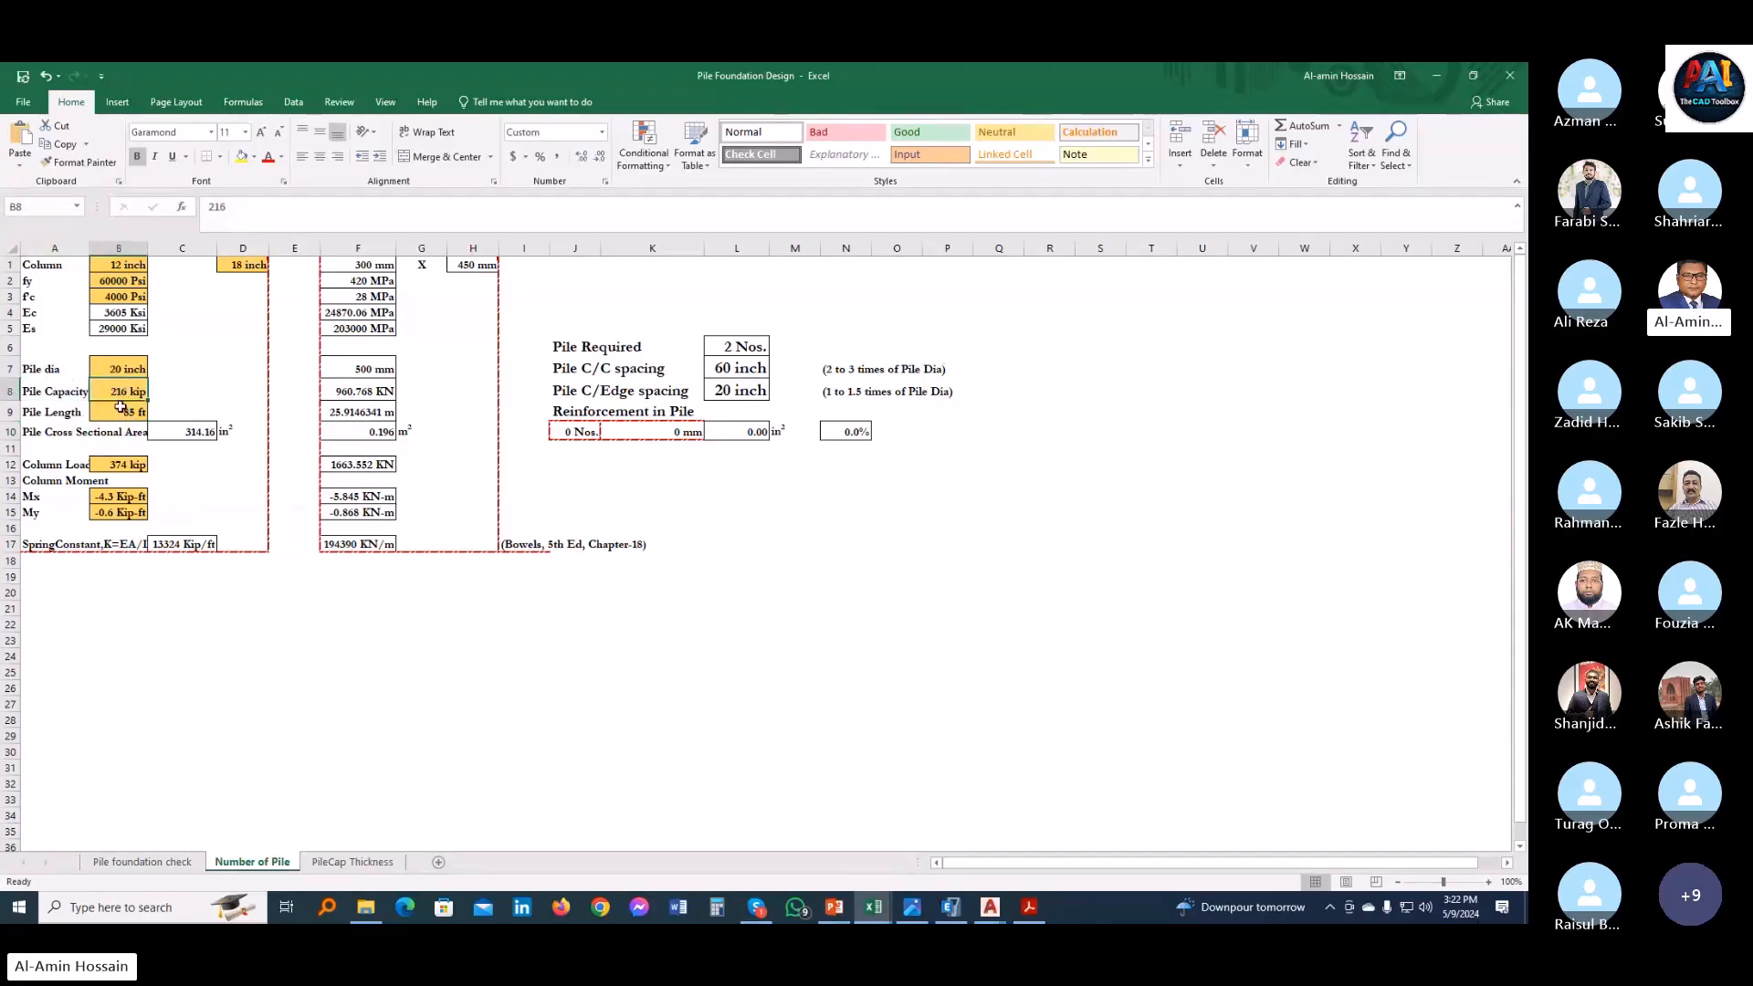
pyautogui.click(116, 414)
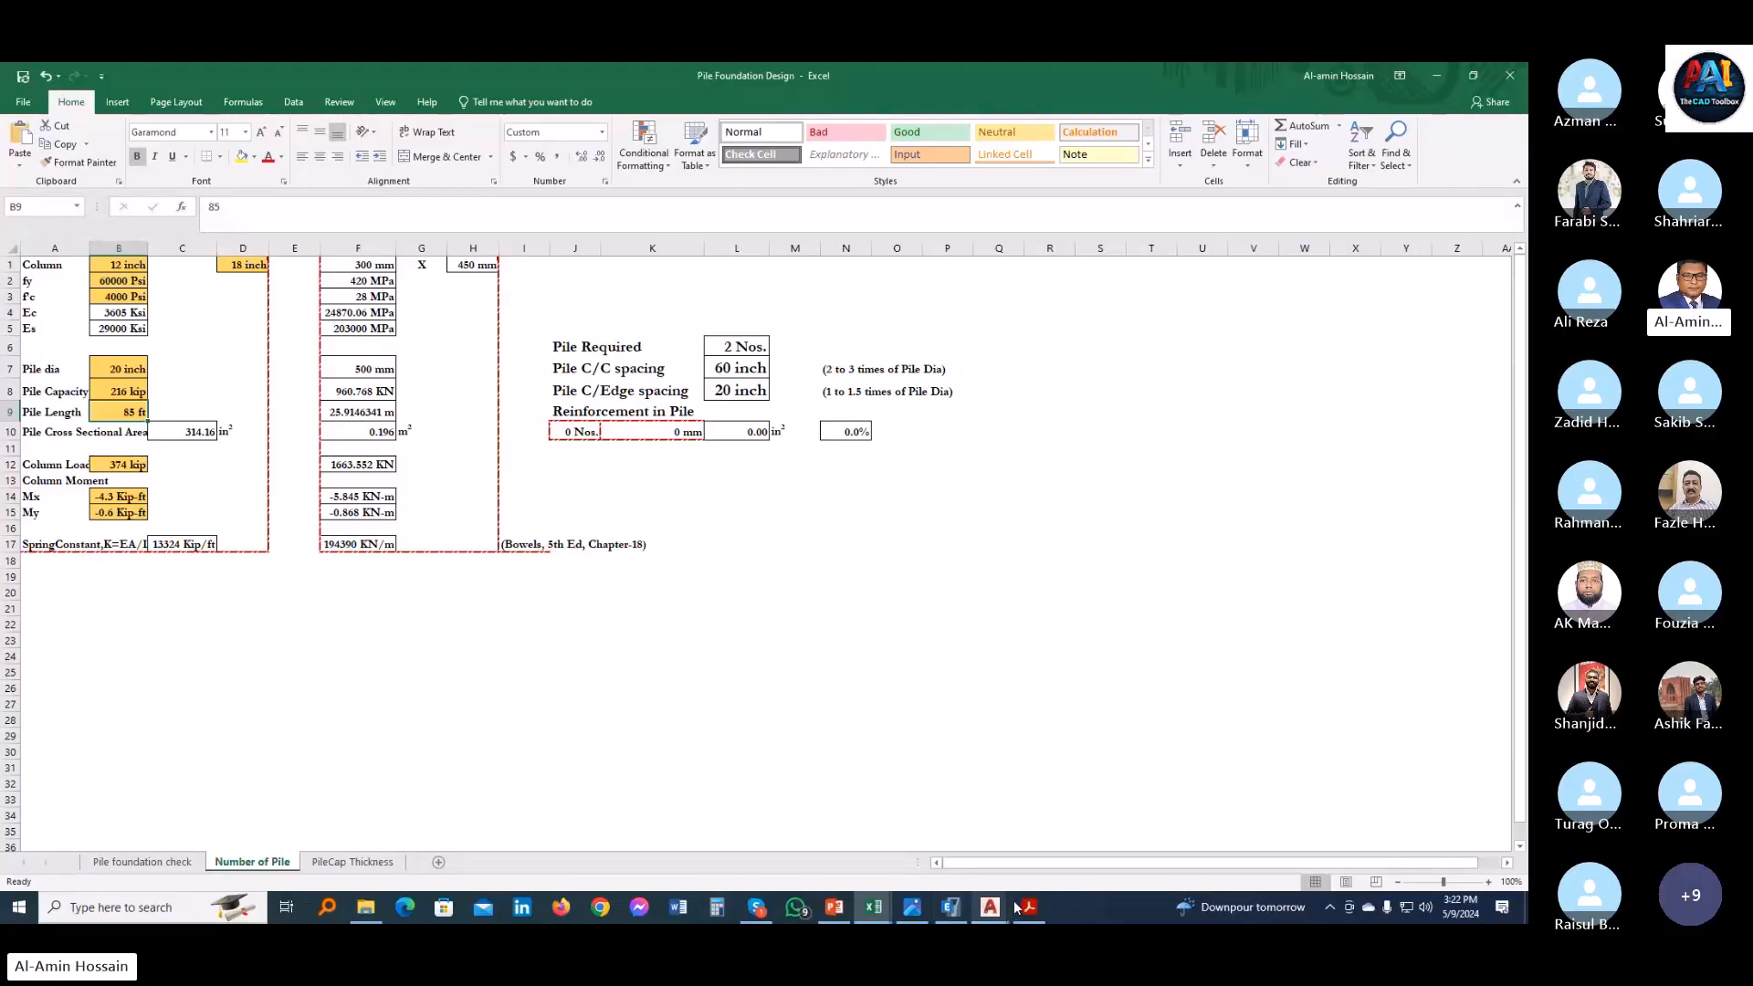
pyautogui.click(954, 909)
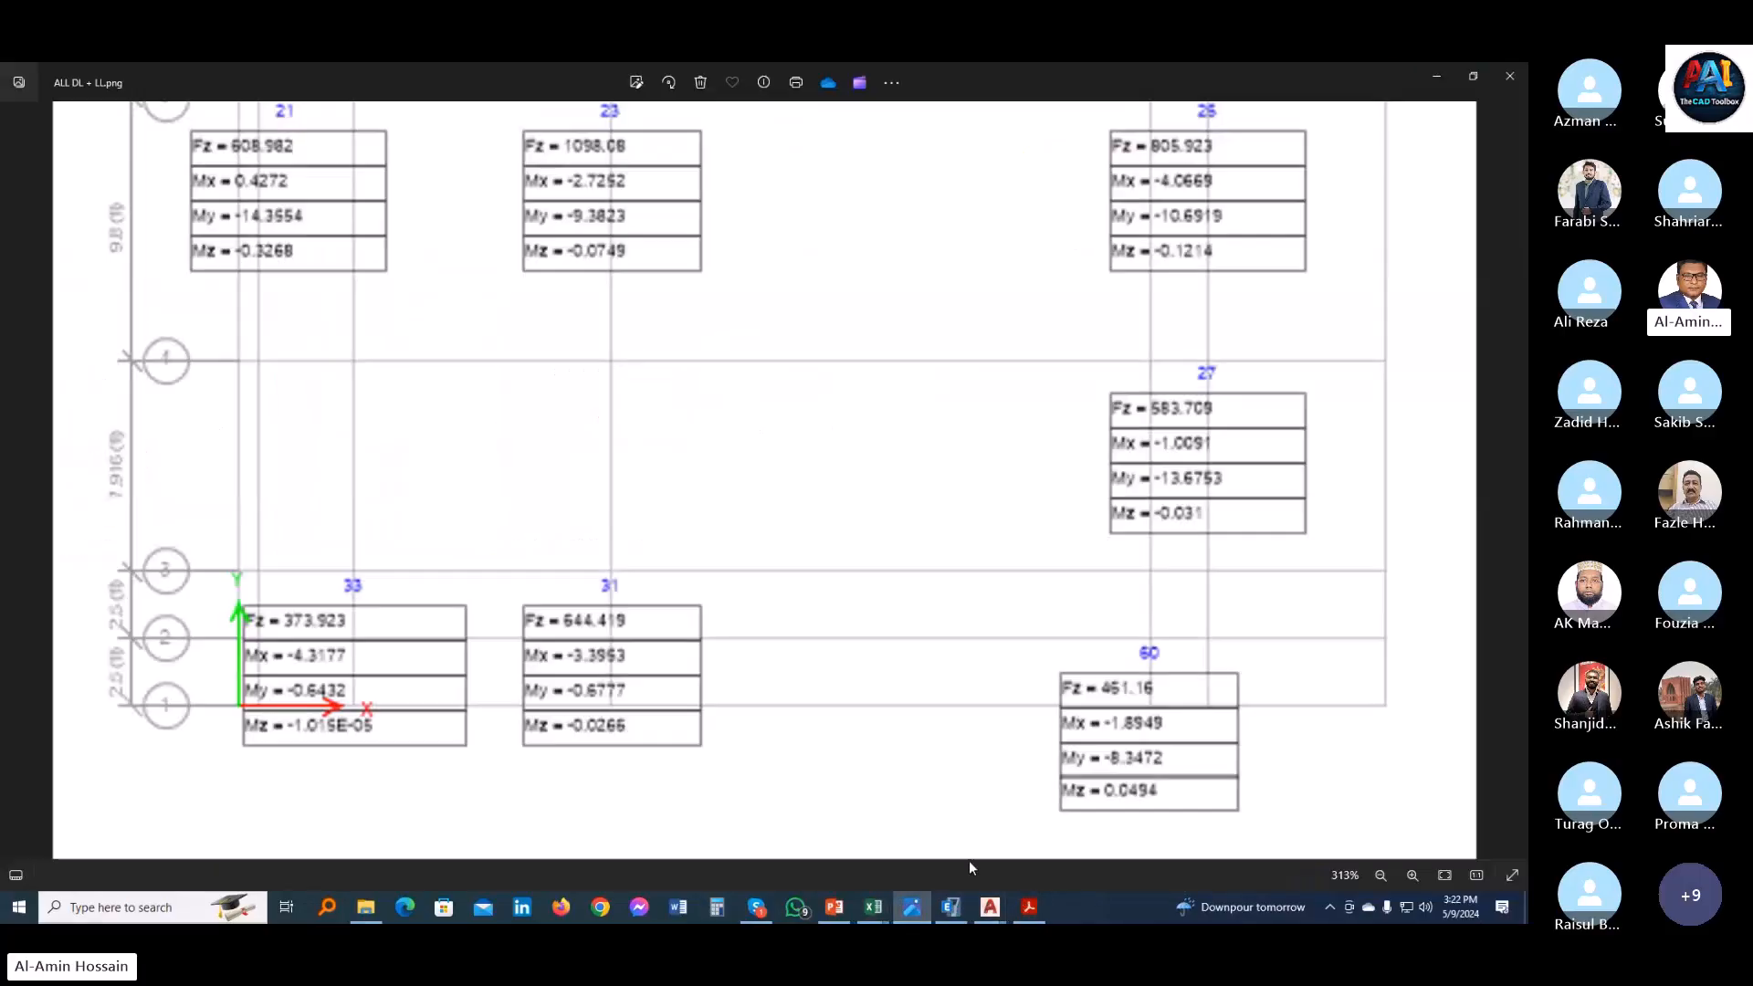
pyautogui.click(827, 915)
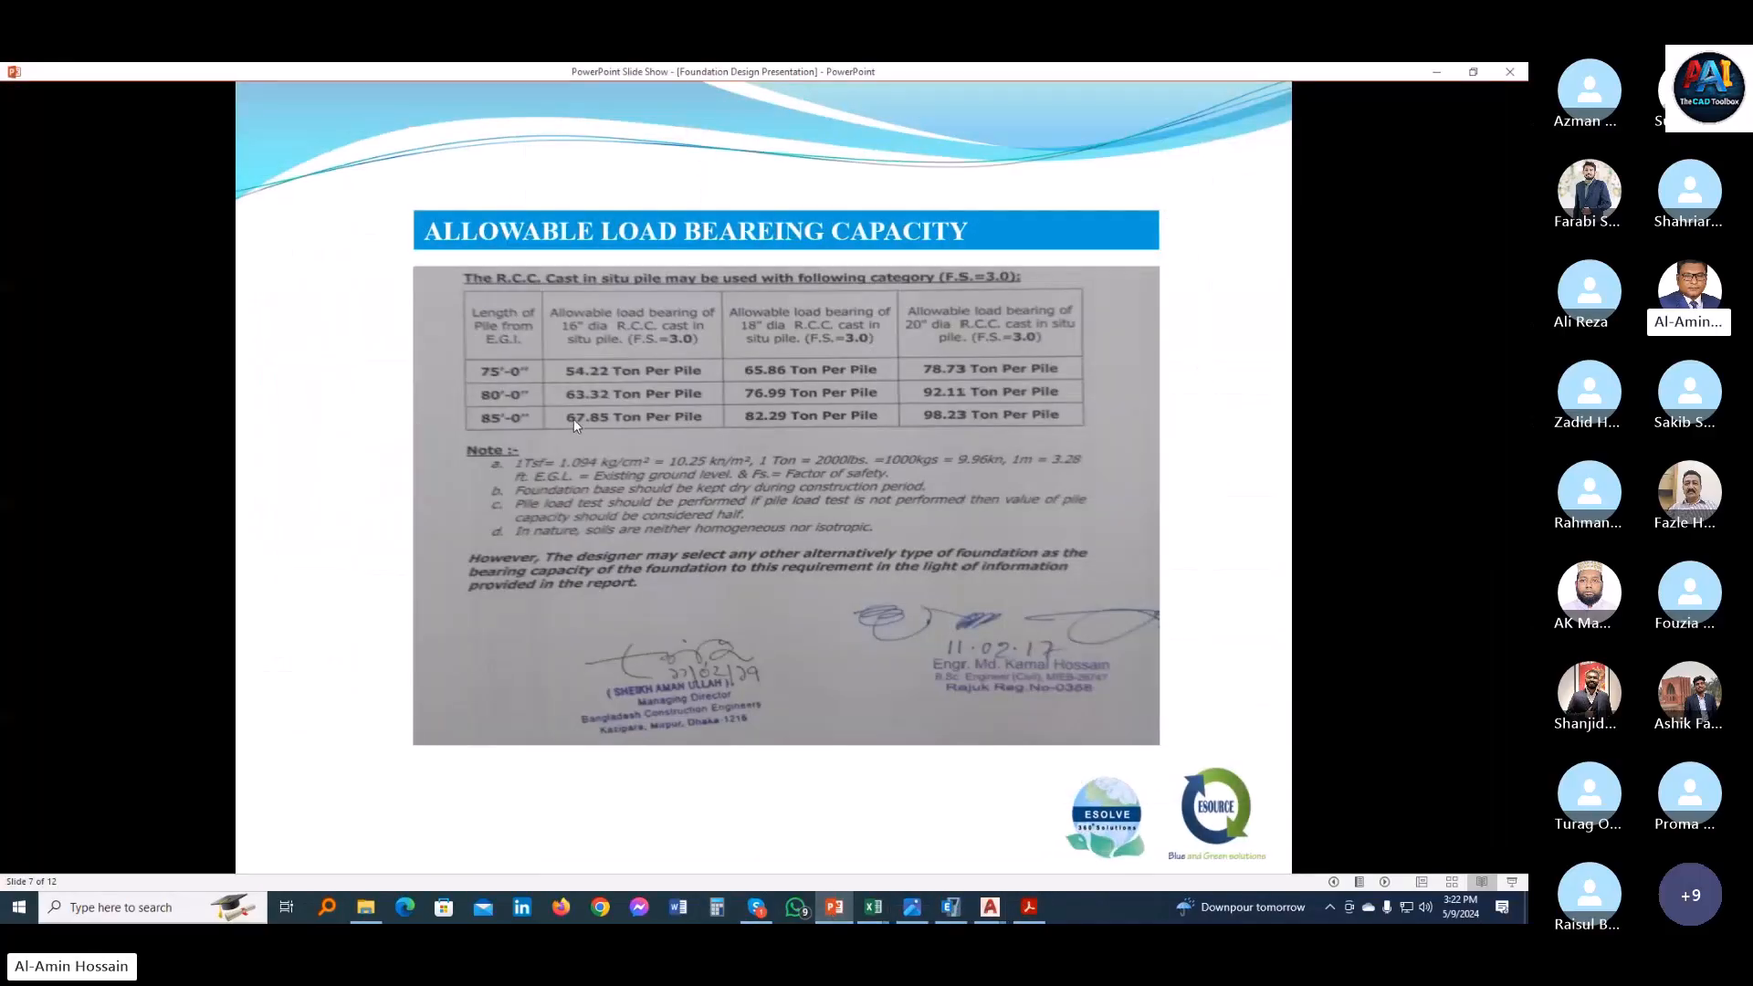
pyautogui.click(1436, 71)
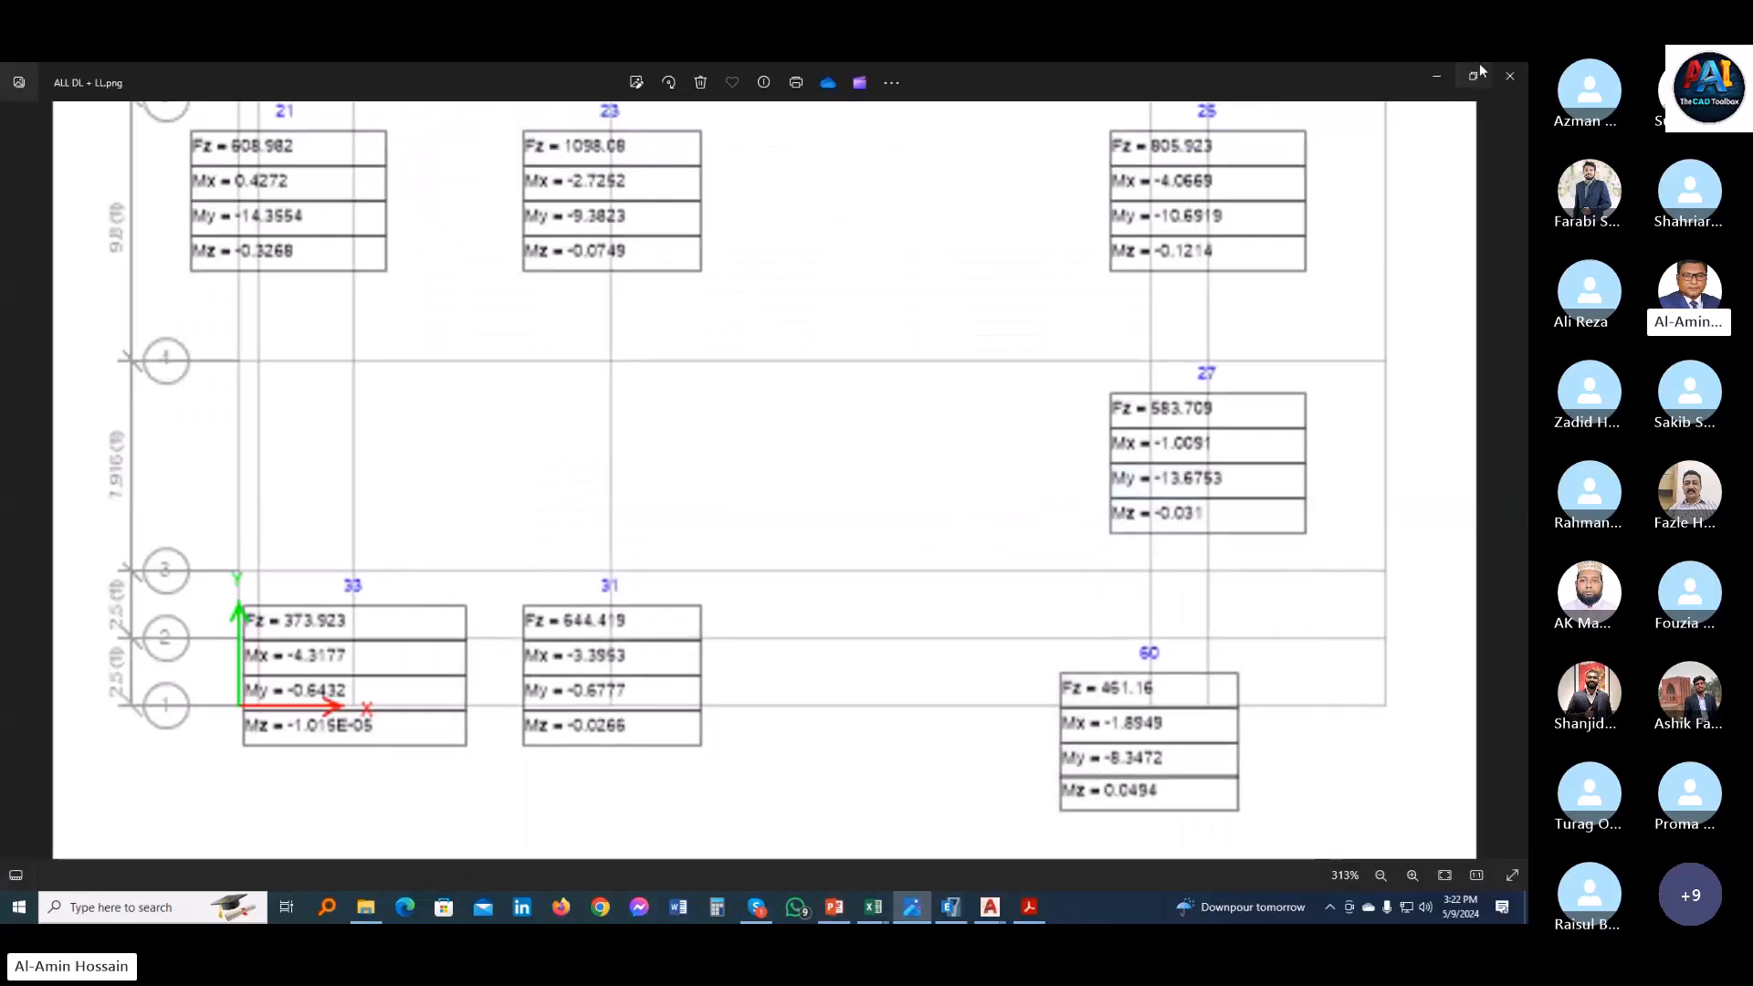
pyautogui.click(1436, 82)
# - Review the column load and moment inputs, the Pile Required formula and the spring constant
pyautogui.click(106, 465)
pyautogui.click(110, 497)
pyautogui.click(104, 511)
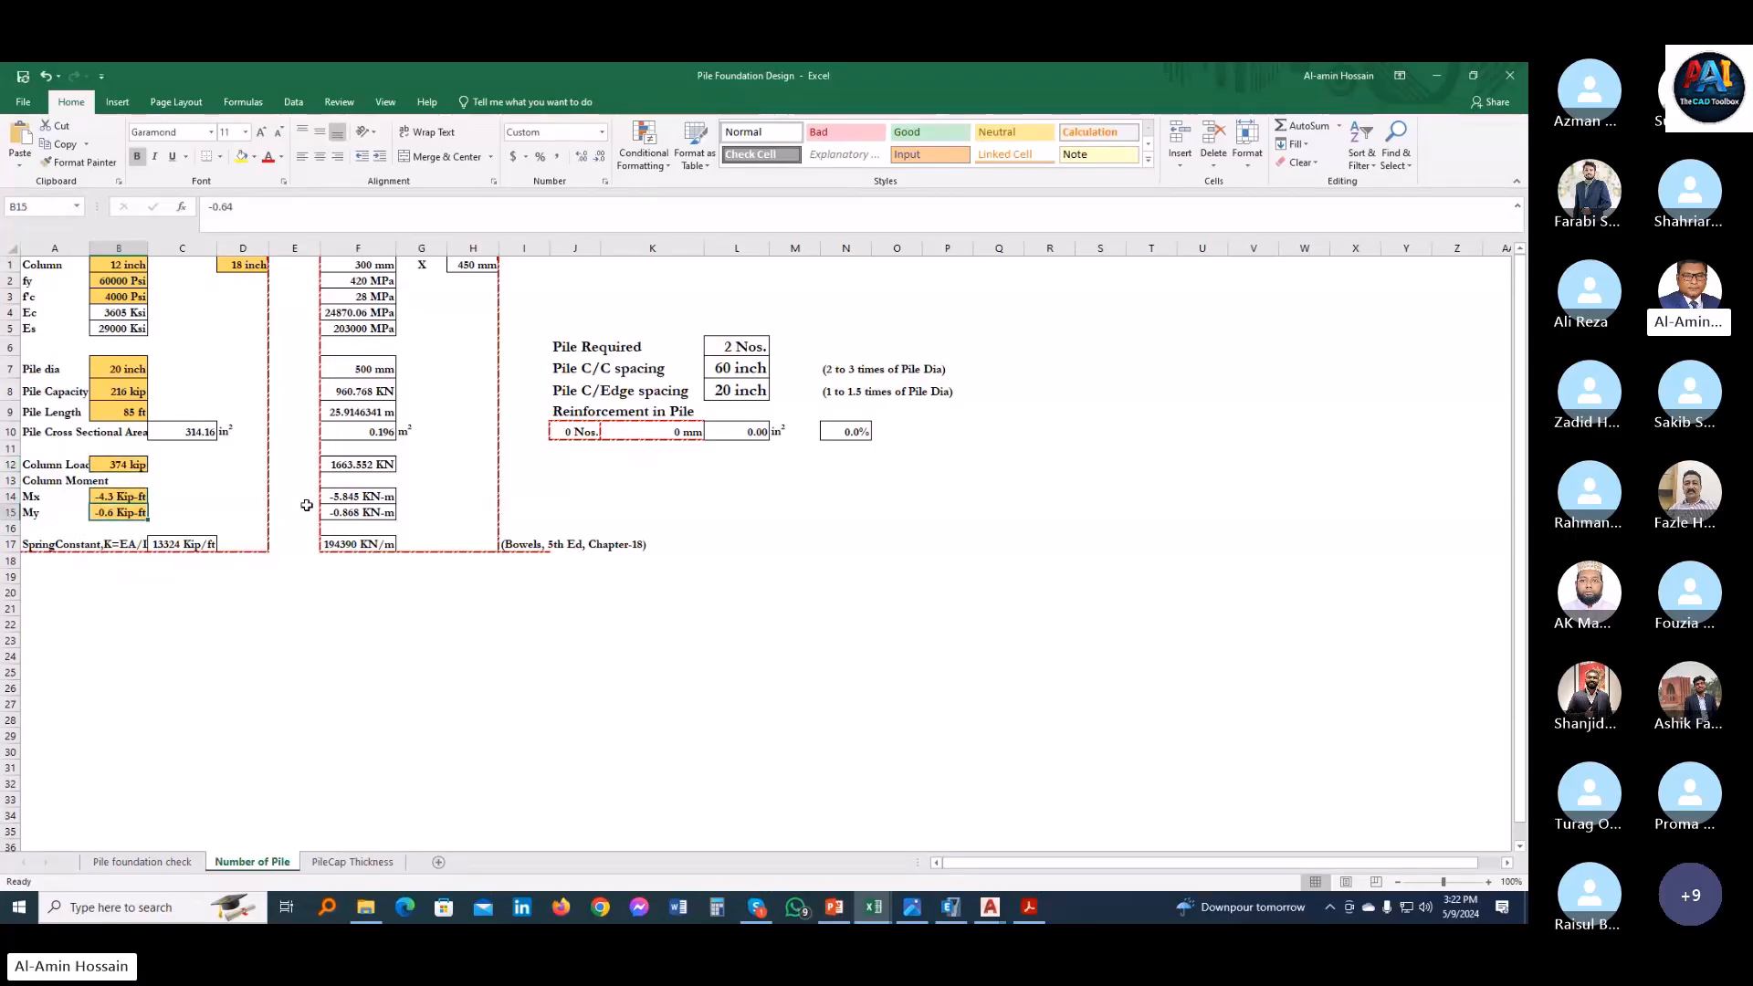
pyautogui.click(729, 345)
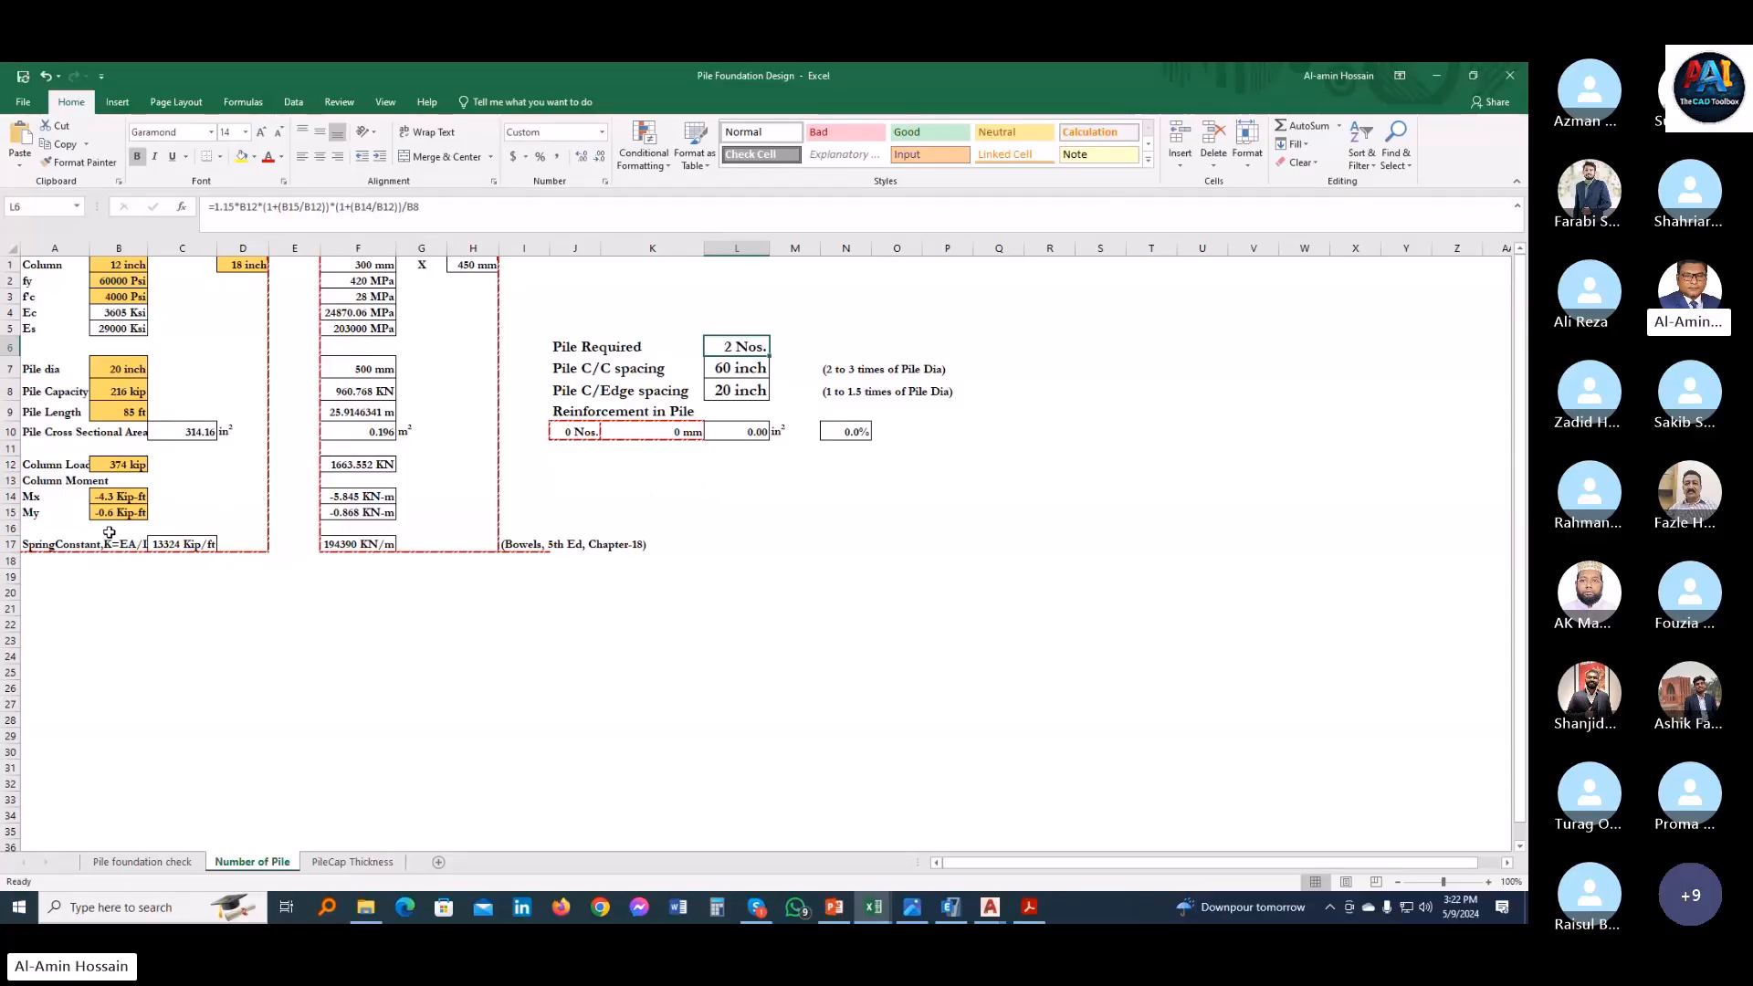
pyautogui.click(182, 544)
pyautogui.click(205, 627)
pyautogui.moveTo(119, 623); pyautogui.dragTo(235, 528)
pyautogui.click(710, 691)
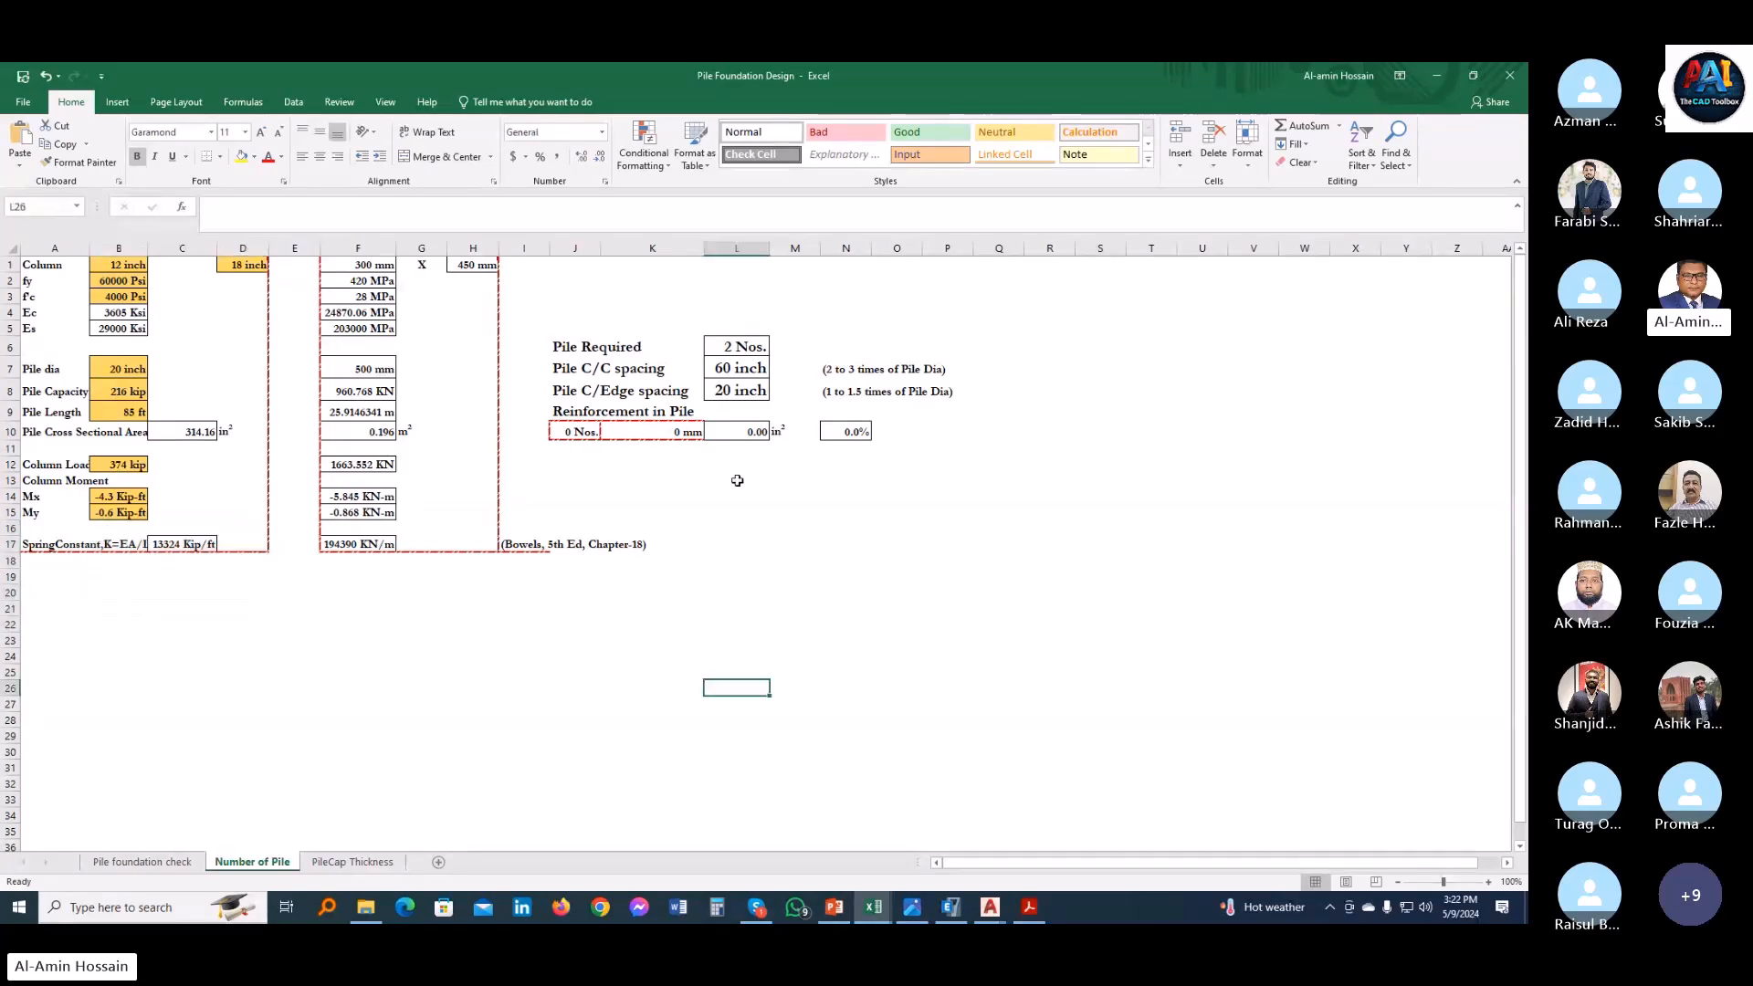
# - Review the required pile count, the centre-to-centre and edge spacings, and the pile reinforcement ratio formula
pyautogui.click(750, 345)
pyautogui.click(750, 367)
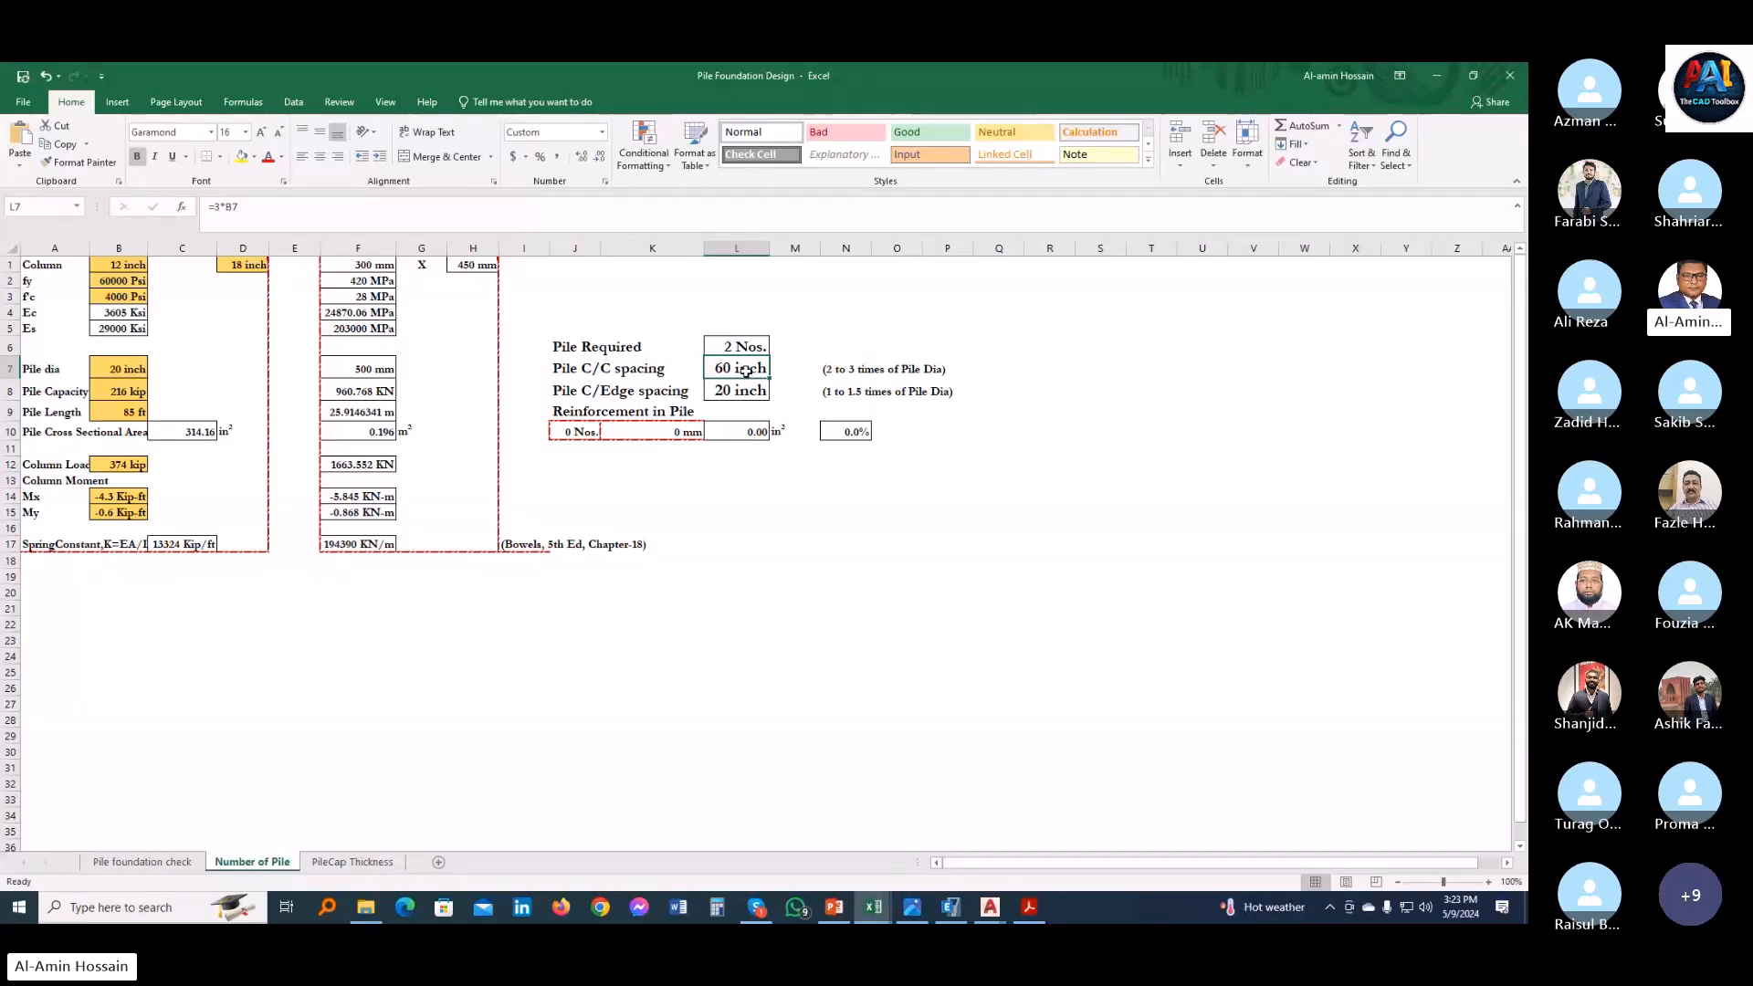
pyautogui.click(740, 393)
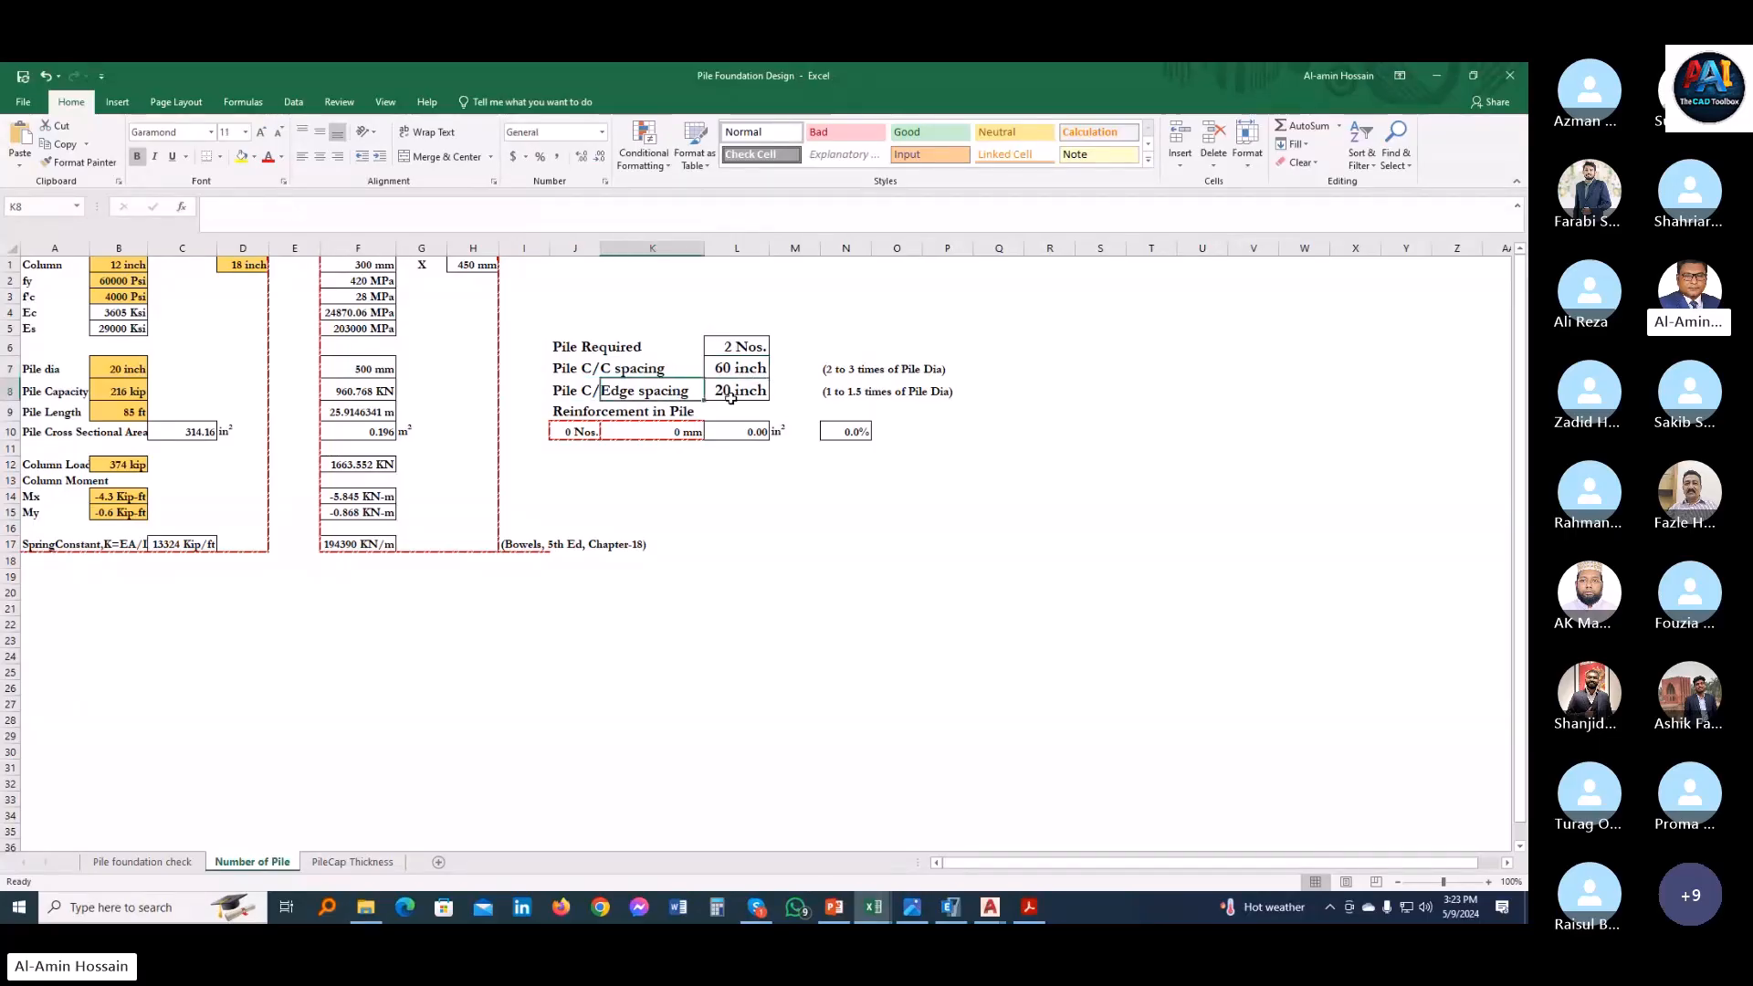
pyautogui.click(585, 432)
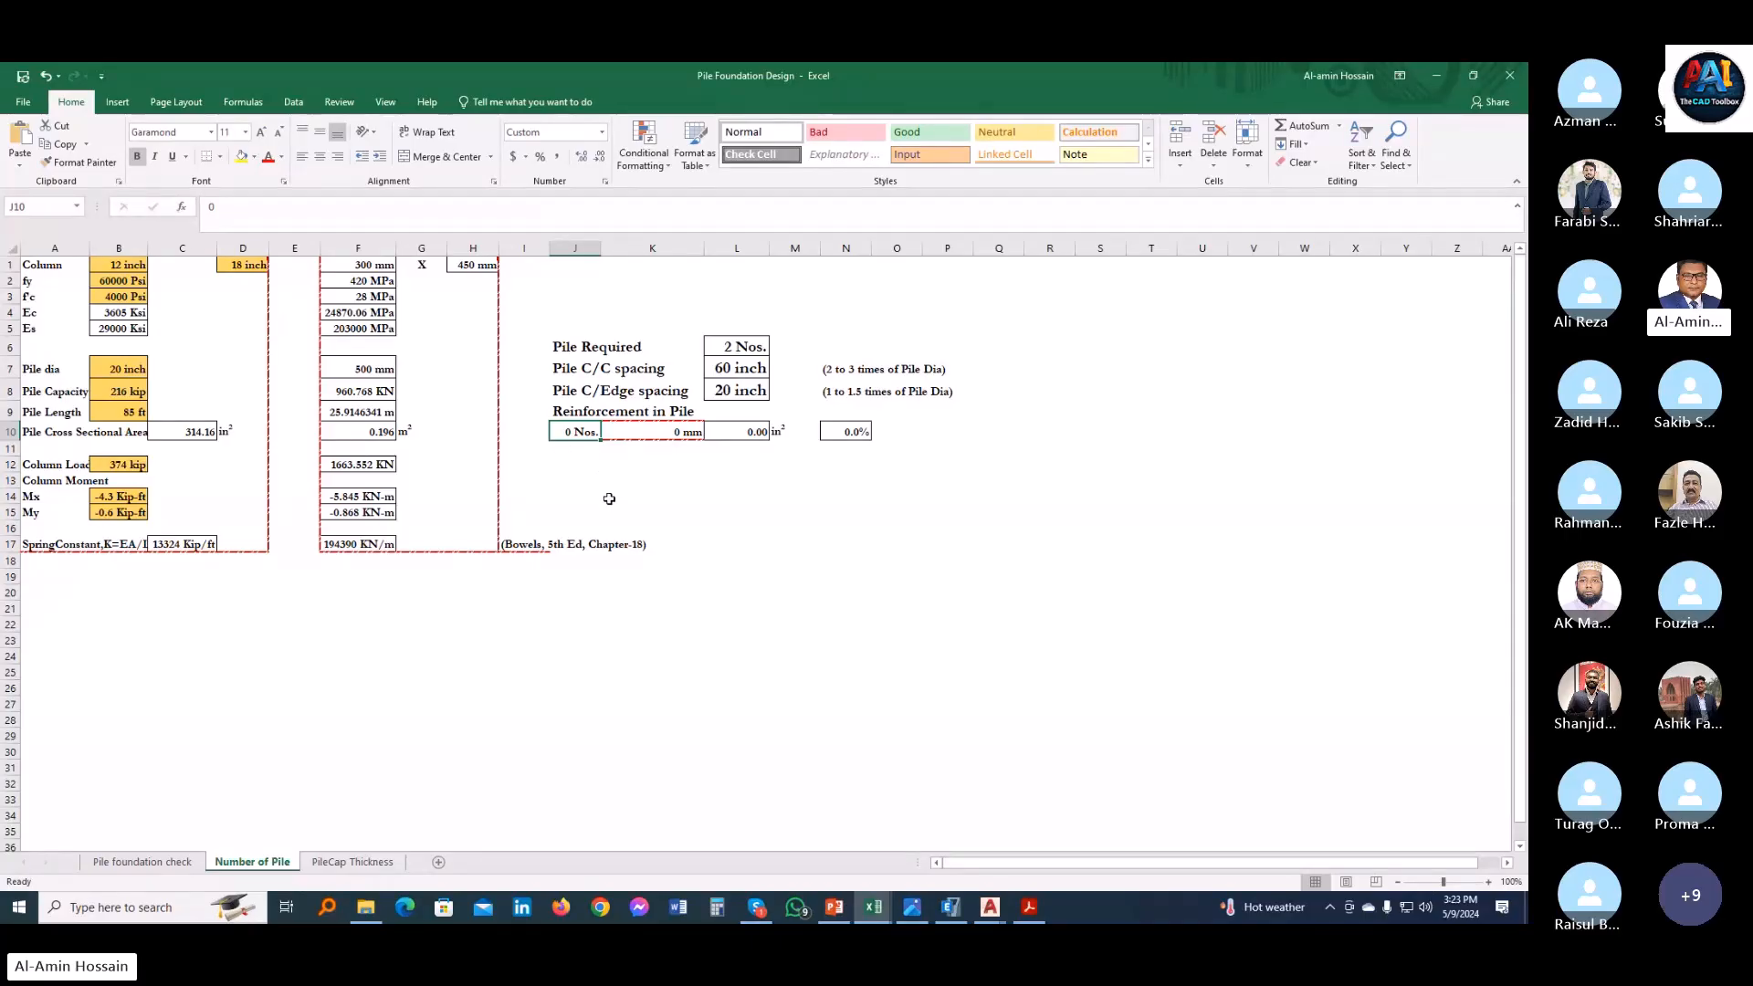
pyautogui.click(676, 482)
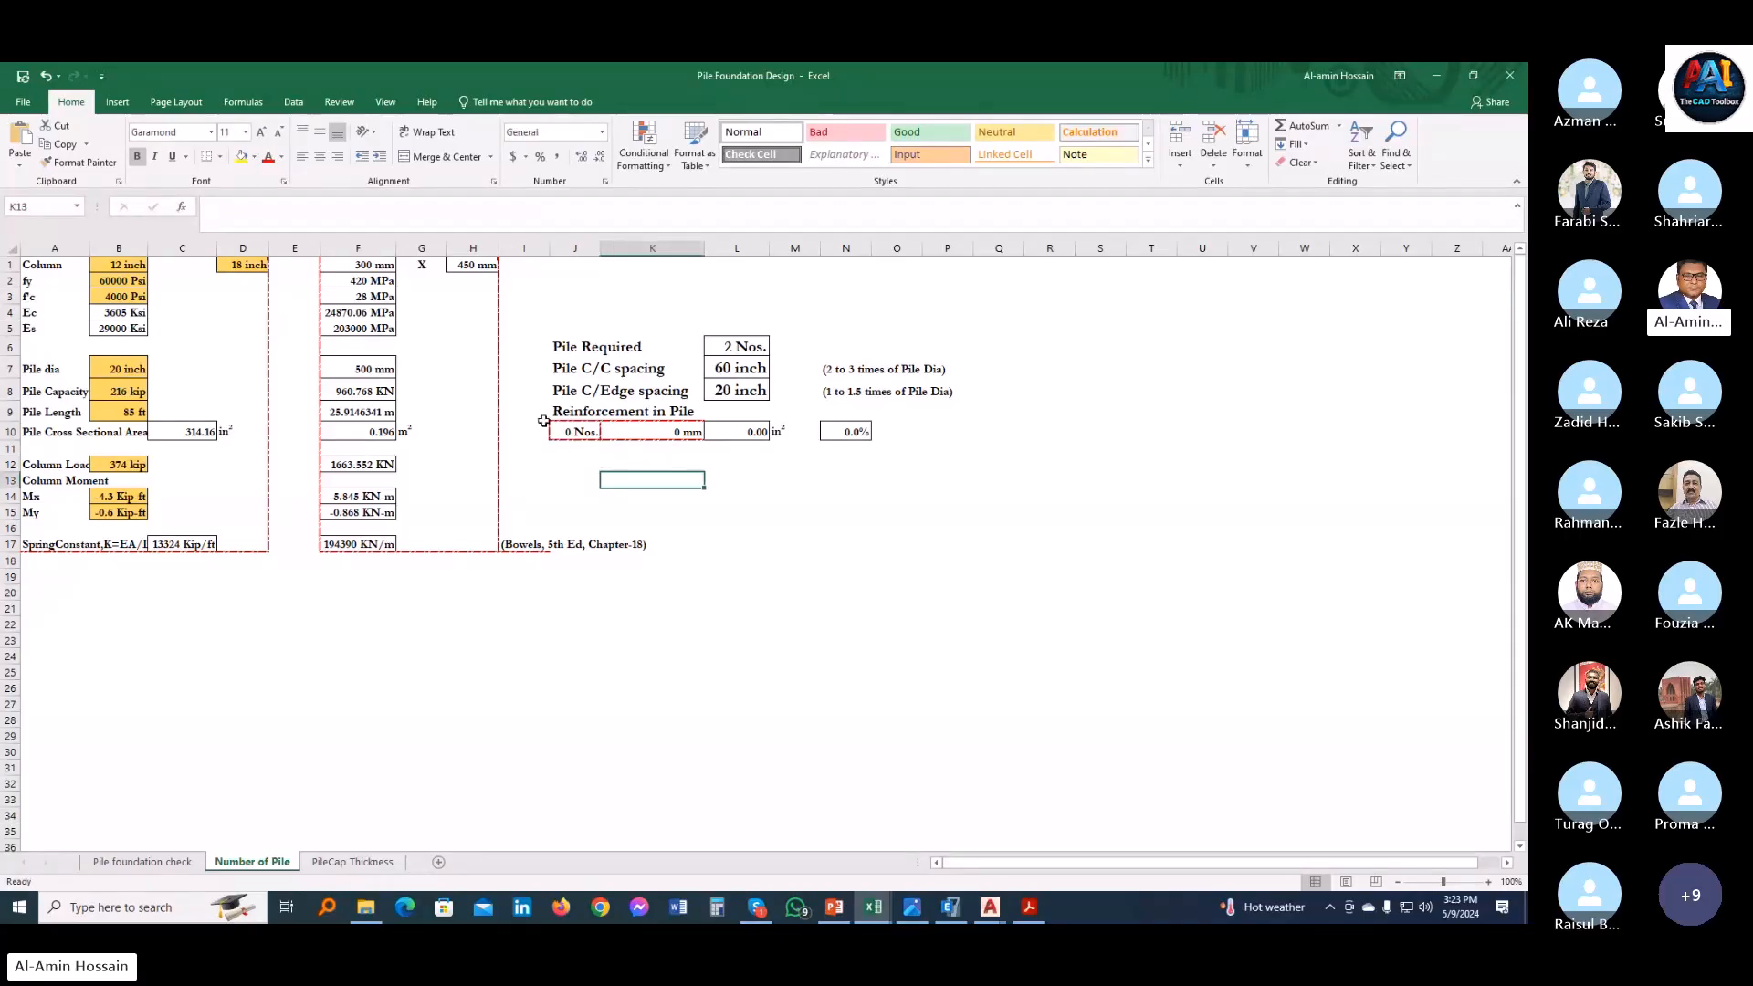
pyautogui.click(866, 437)
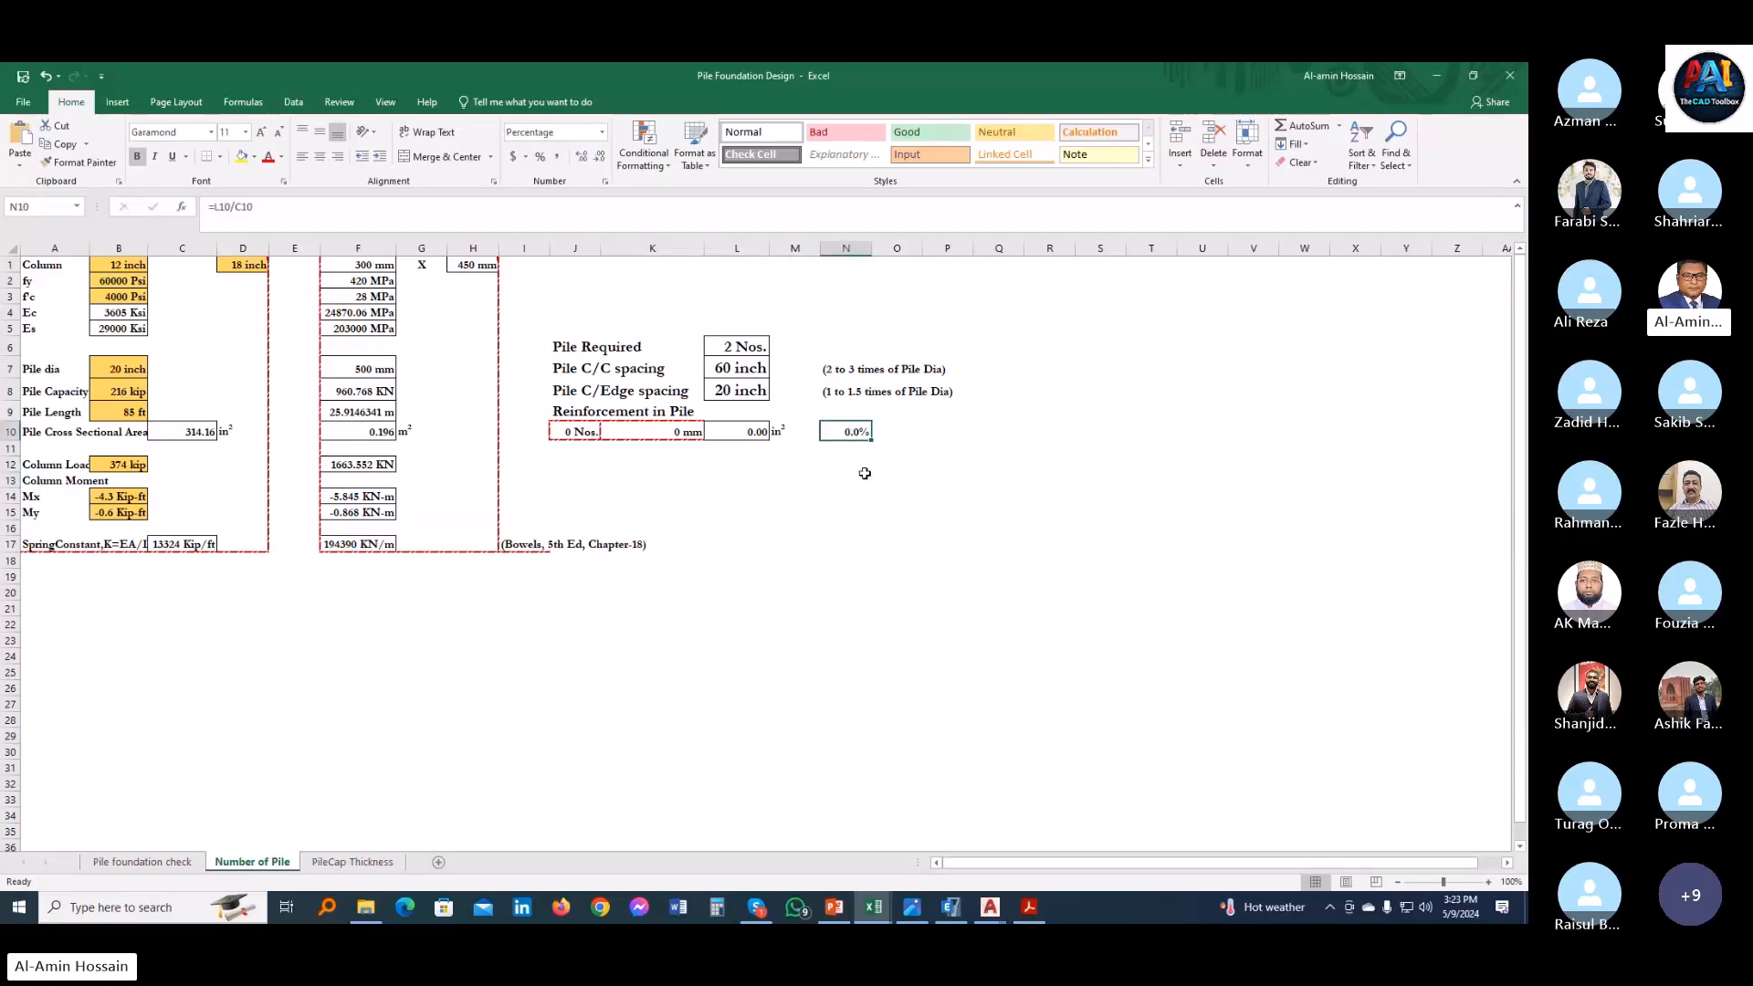
# - Set the reinforcement in the pile to 7 bars of 16 mm
pyautogui.click(585, 431)
pyautogui.write('7')
pyautogui.press('Return')
pyautogui.click(673, 428)
pyautogui.write('16')
pyautogui.press('Return')
pyautogui.click(825, 497)
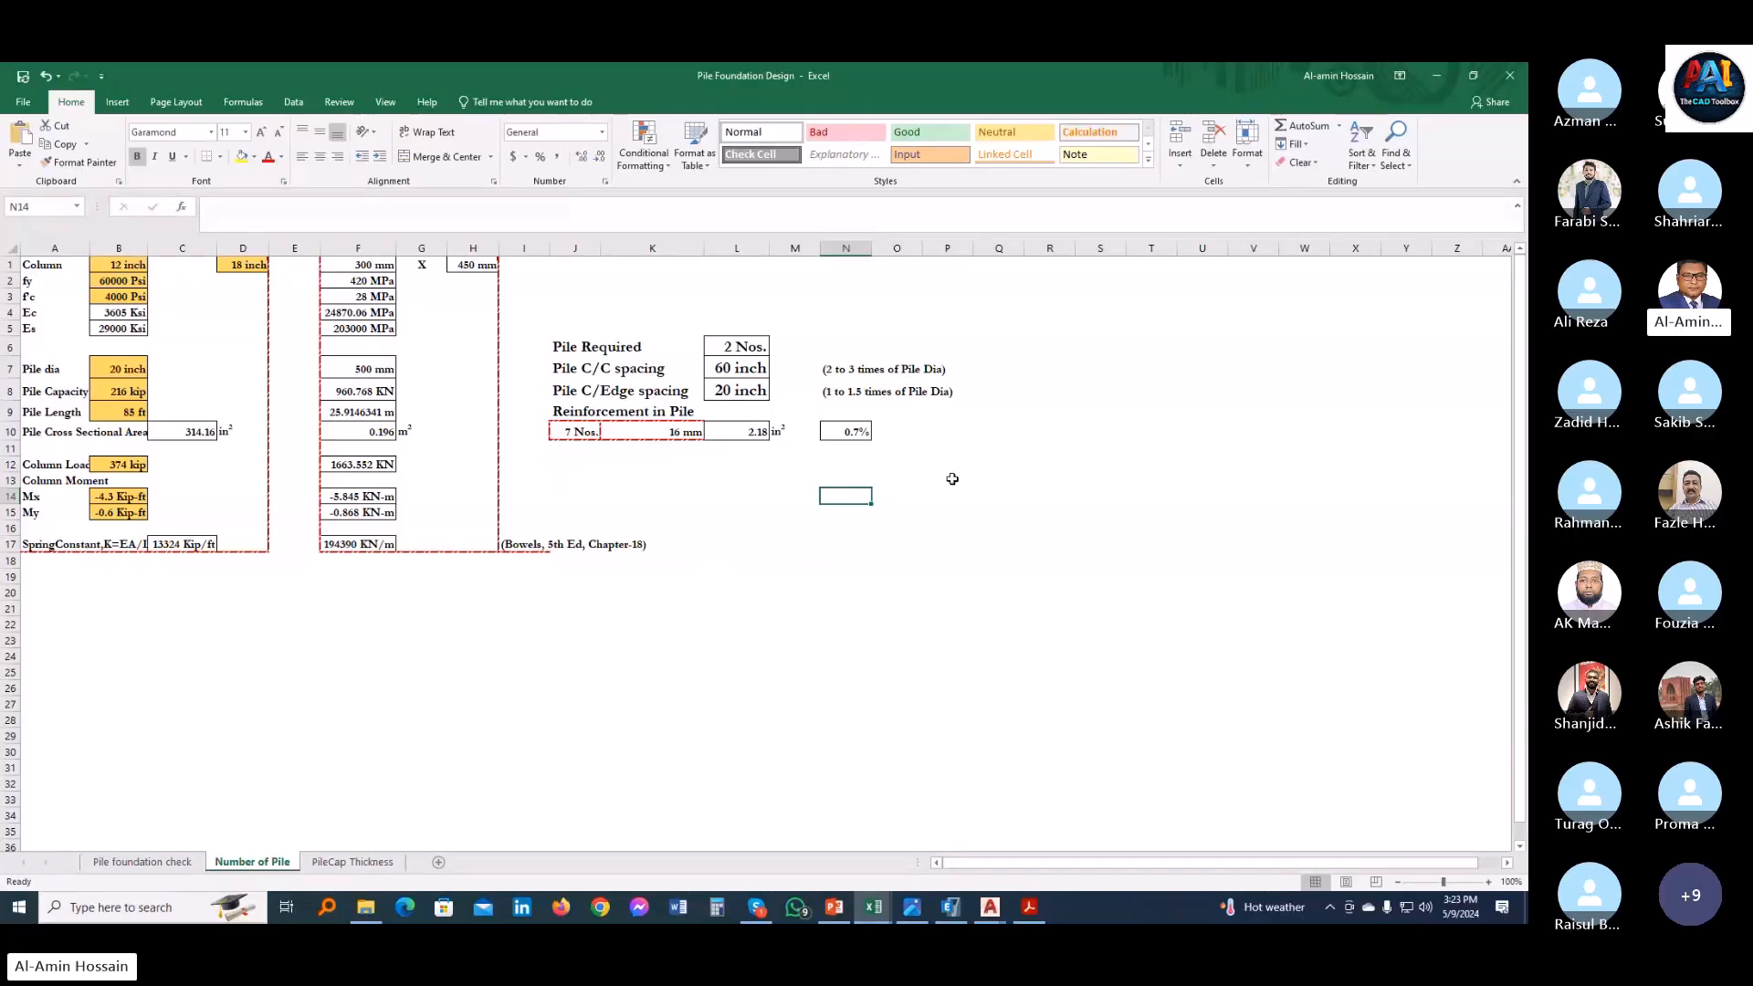
# - Switch to the layout drawing in Civil 3D and draw a pile circle of 10 inch radius in the empty area below the road
pyautogui.moveTo(976, 336); pyautogui.dragTo(561, 498)
pyautogui.click(1009, 571)
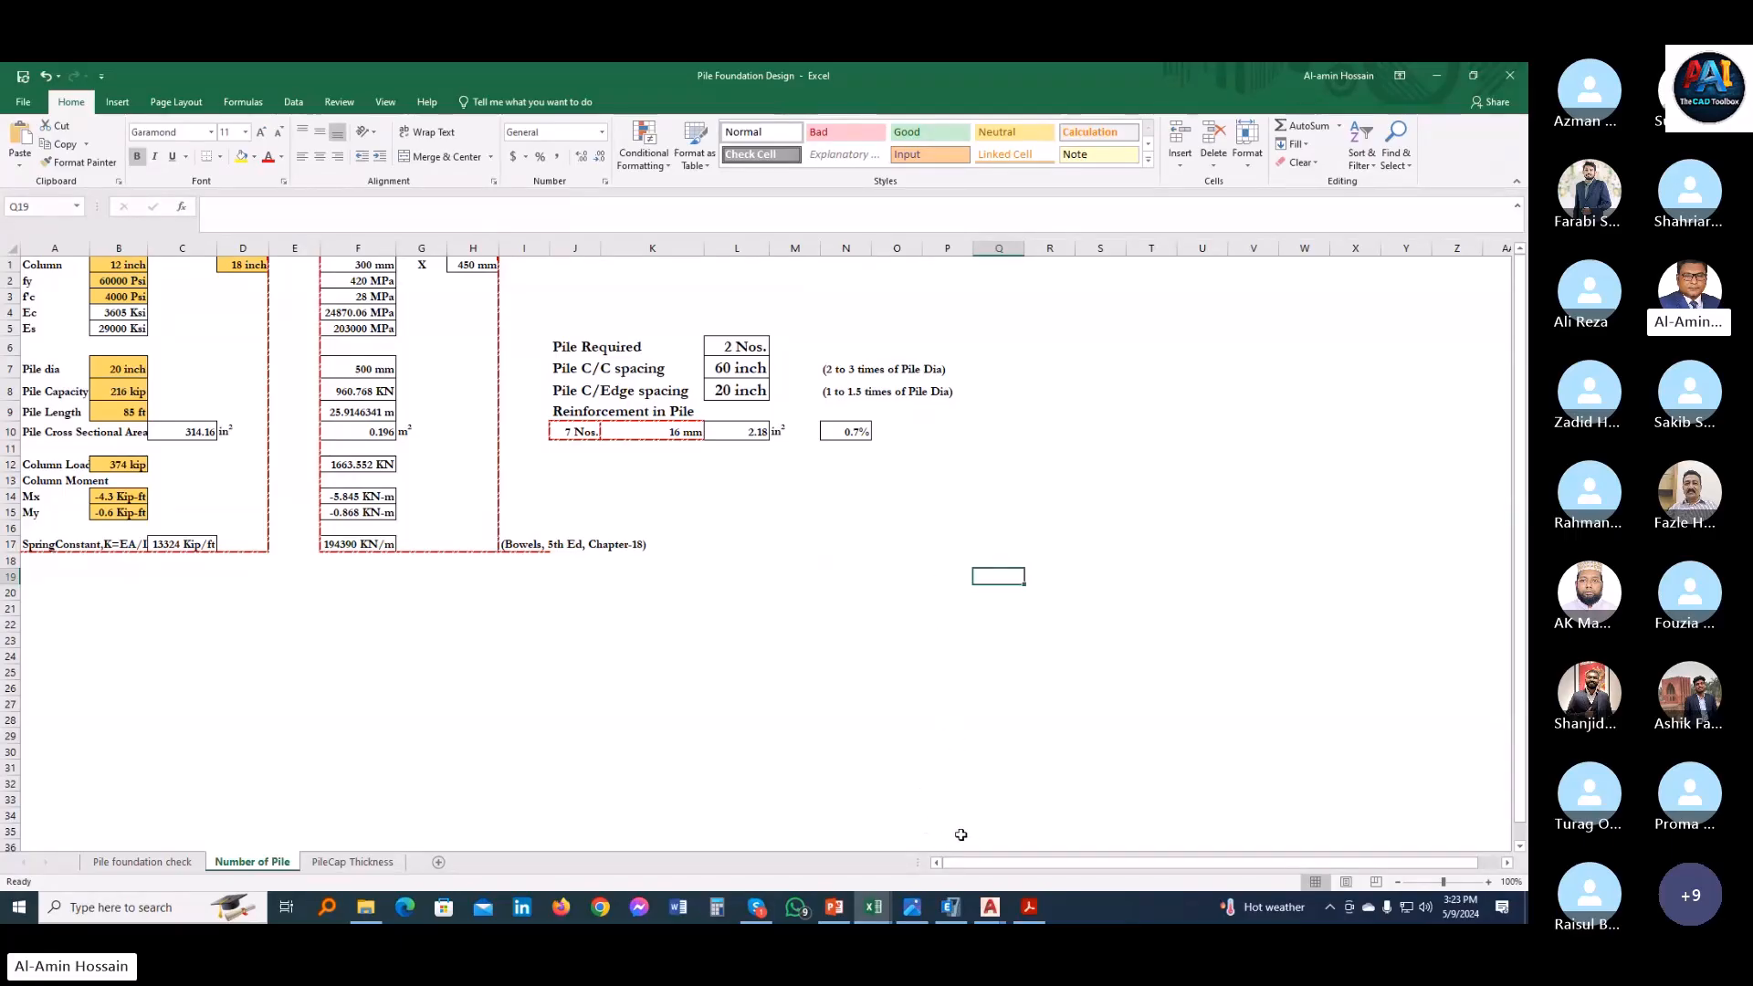
pyautogui.click(1080, 859)
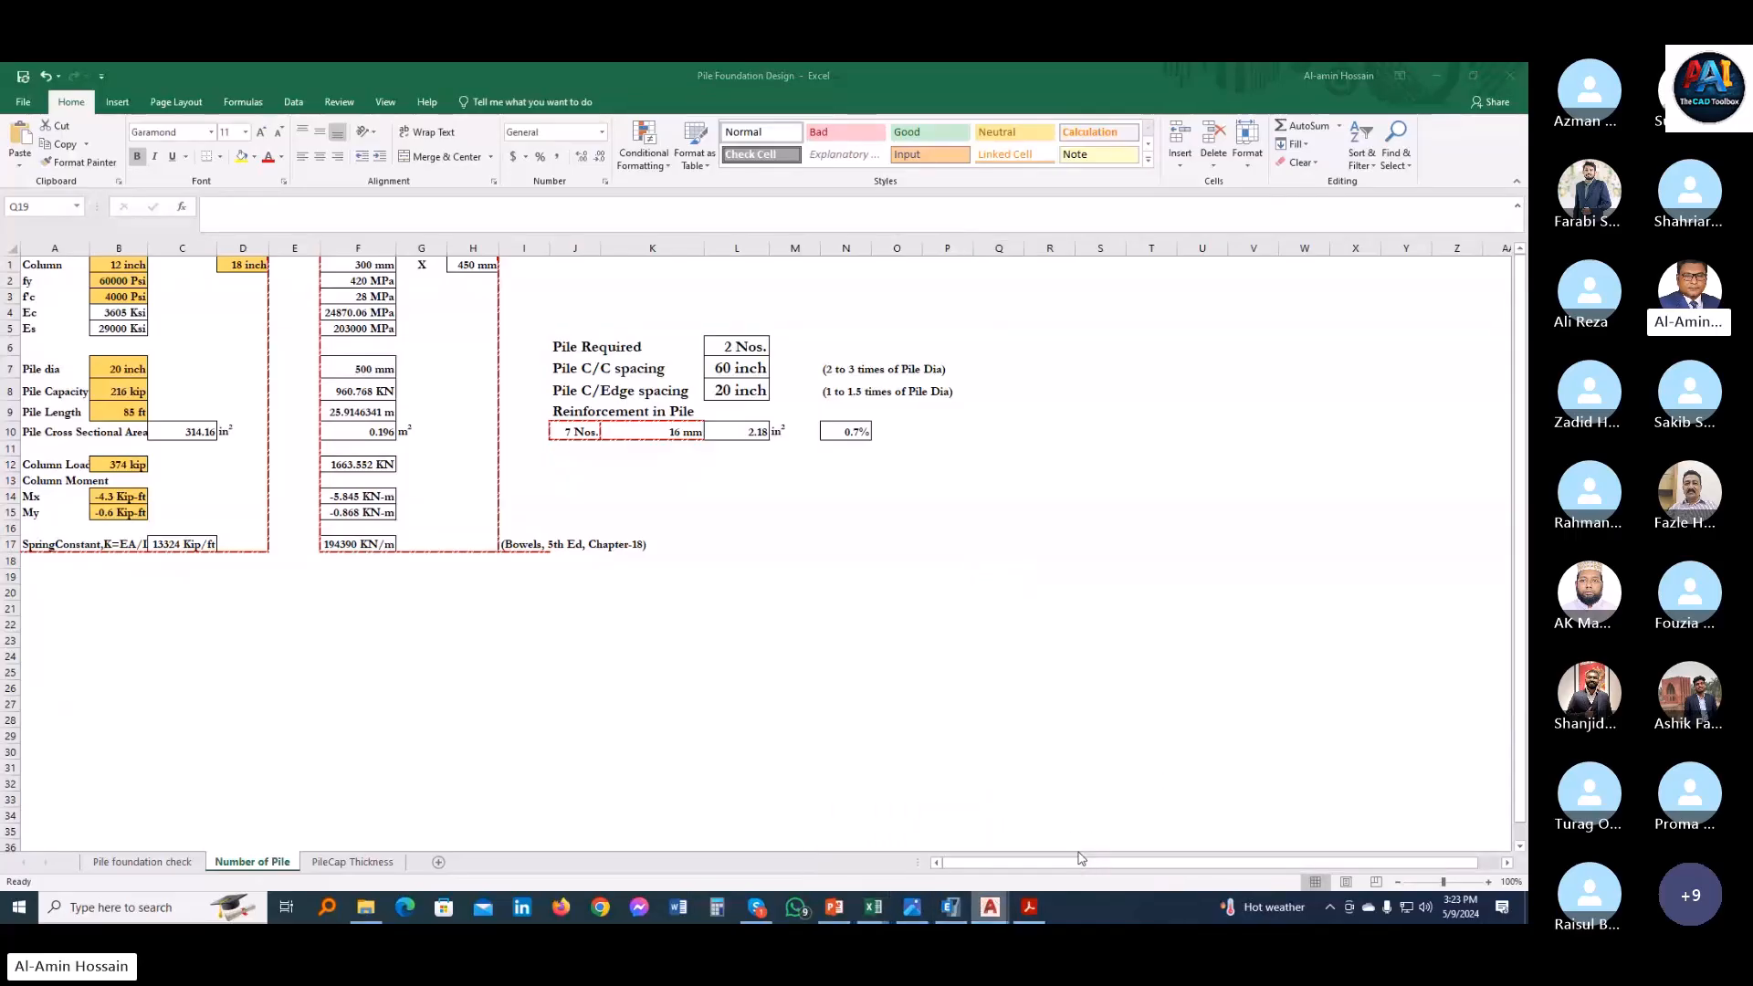
pyautogui.scroll(-5, 532, 594)
pyautogui.scroll(6, 501, 646)
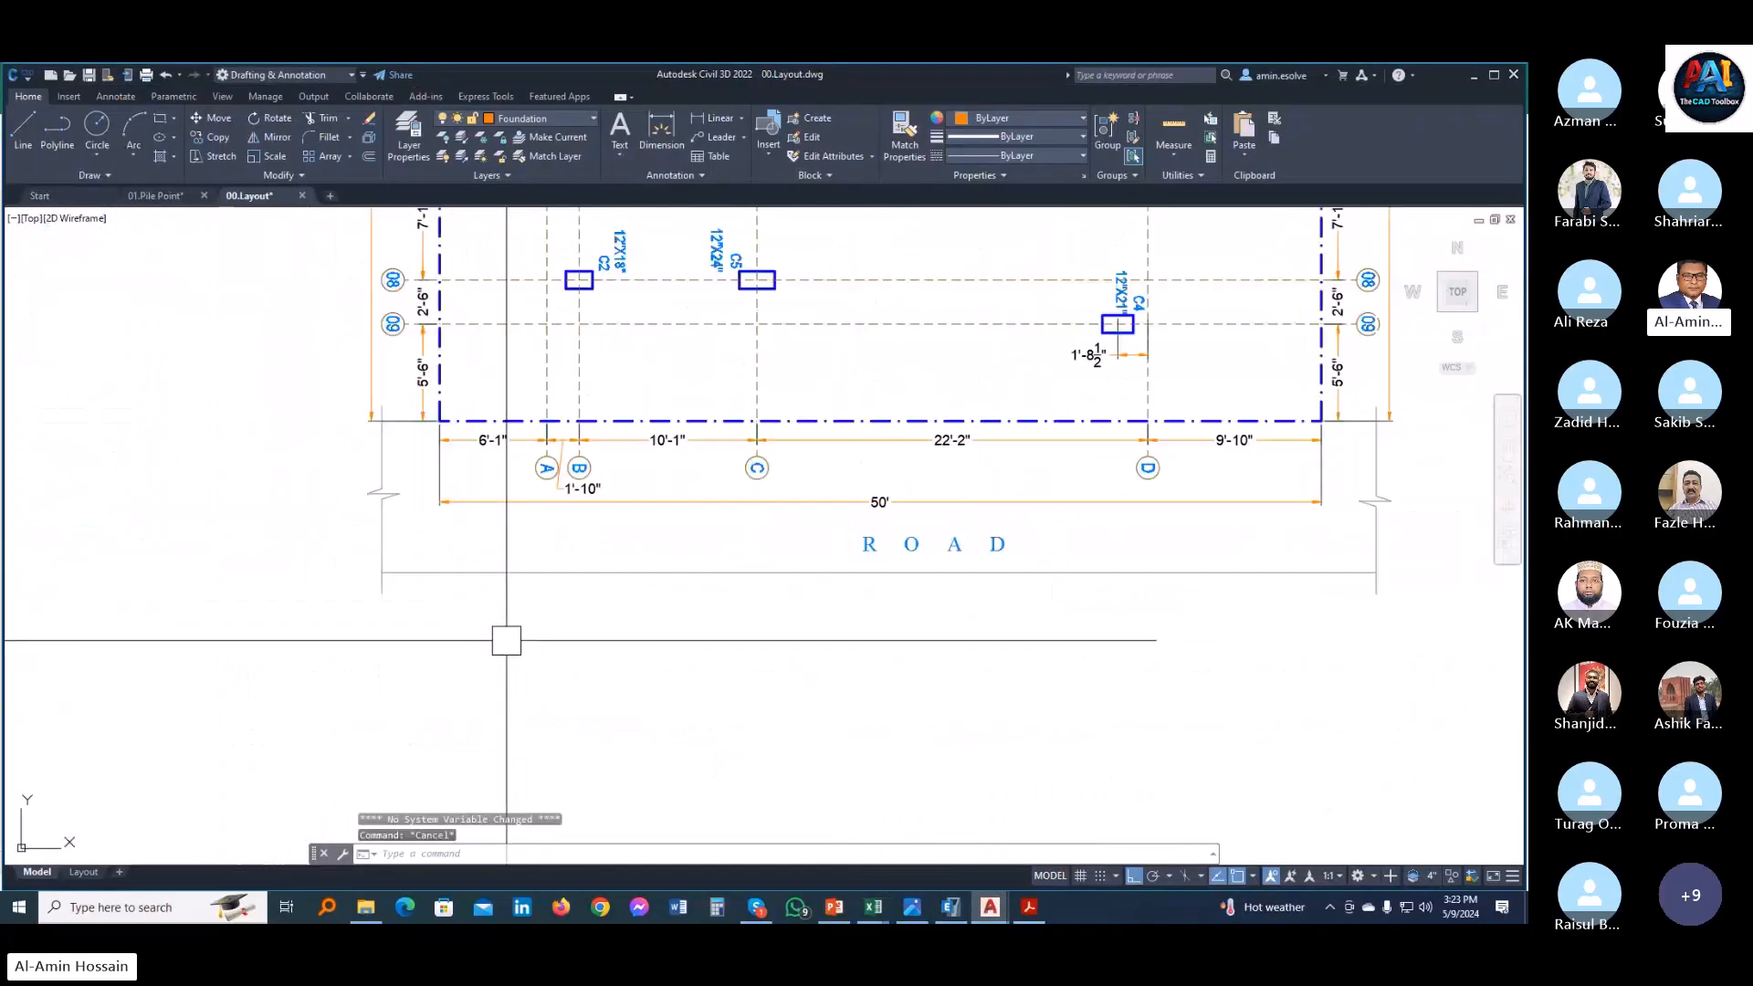
pyautogui.write('c')
pyautogui.press('Return')
pyautogui.click(519, 633)
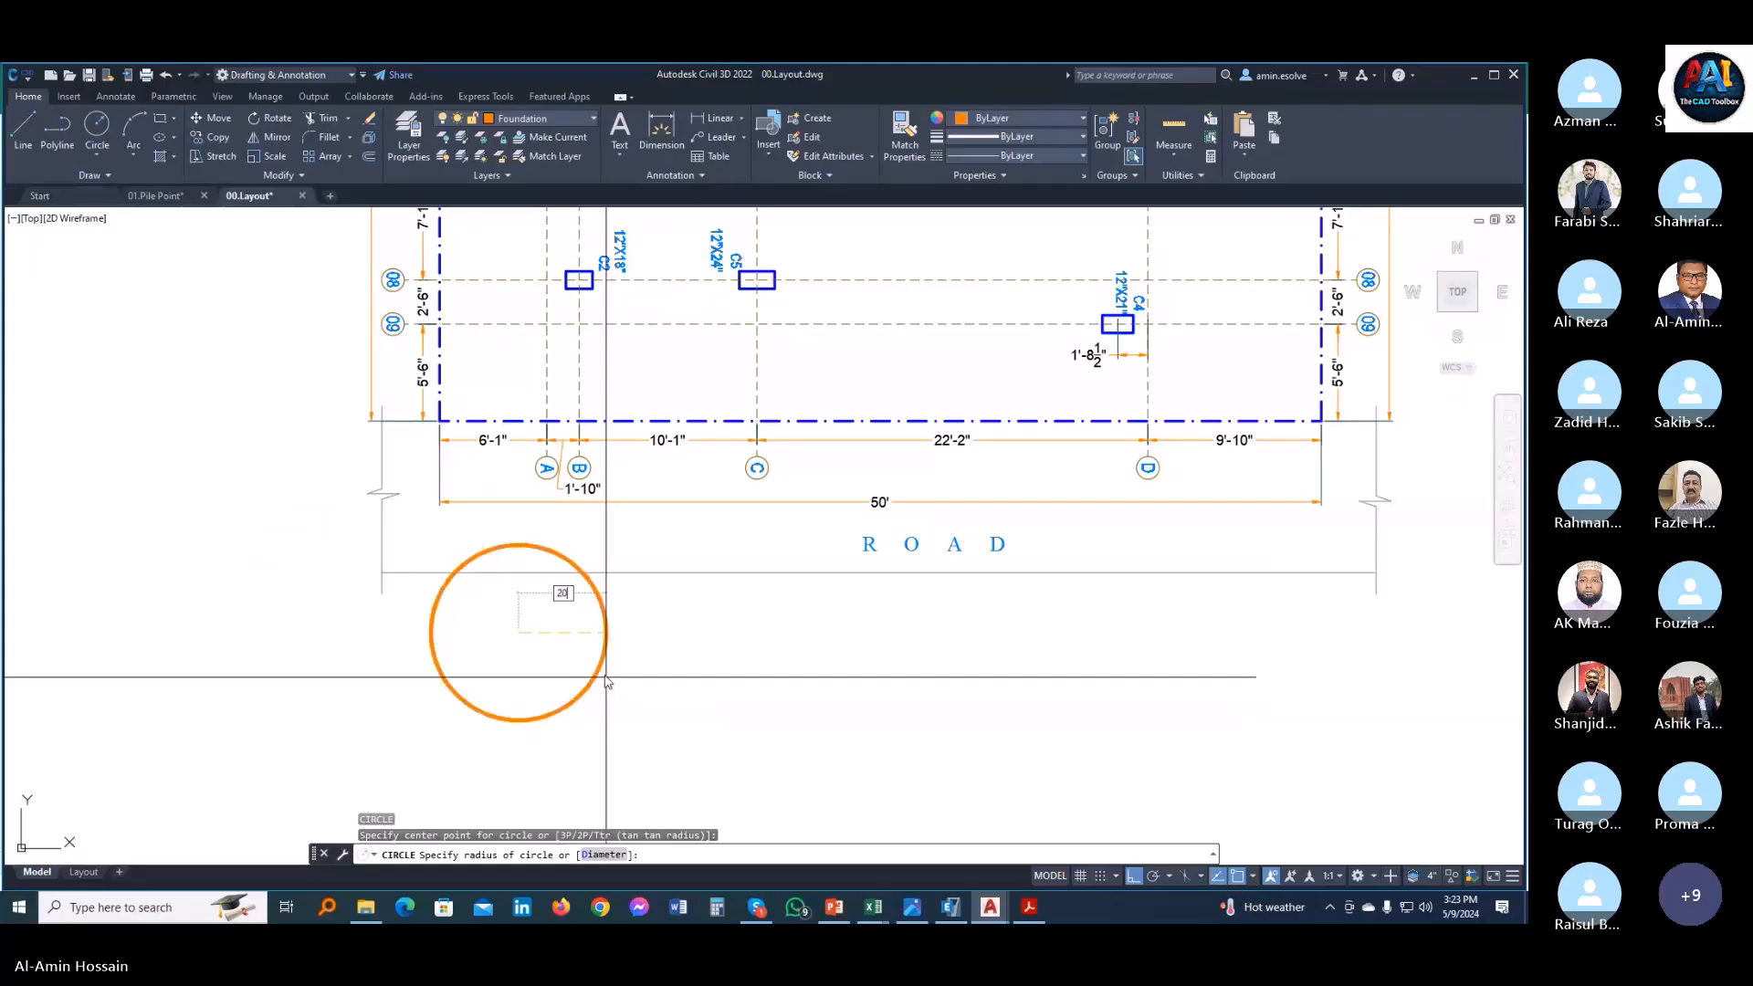
pyautogui.press('BackSpace')
pyautogui.press('BackSpace')
pyautogui.write('10')
pyautogui.press('Return')
pyautogui.scroll(5, 570, 643)
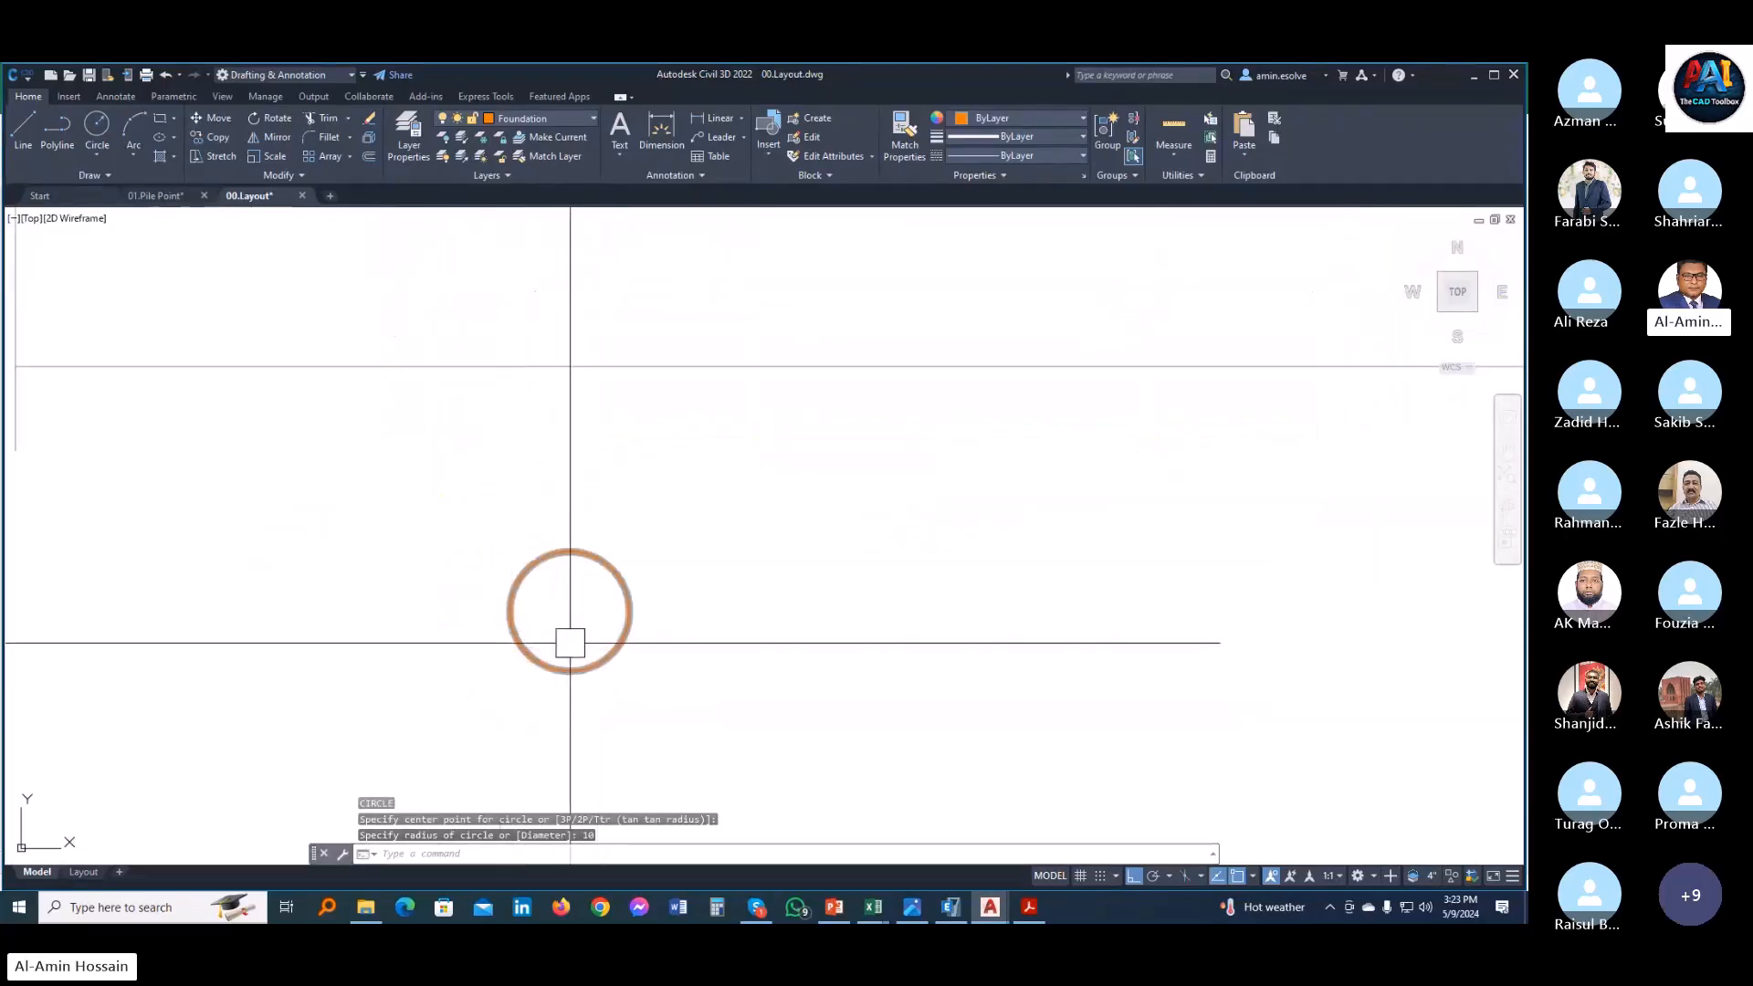
# - Copy the pile circle from its centre 60 inches horizontally to the right
pyautogui.press('Escape')
pyautogui.write('c')
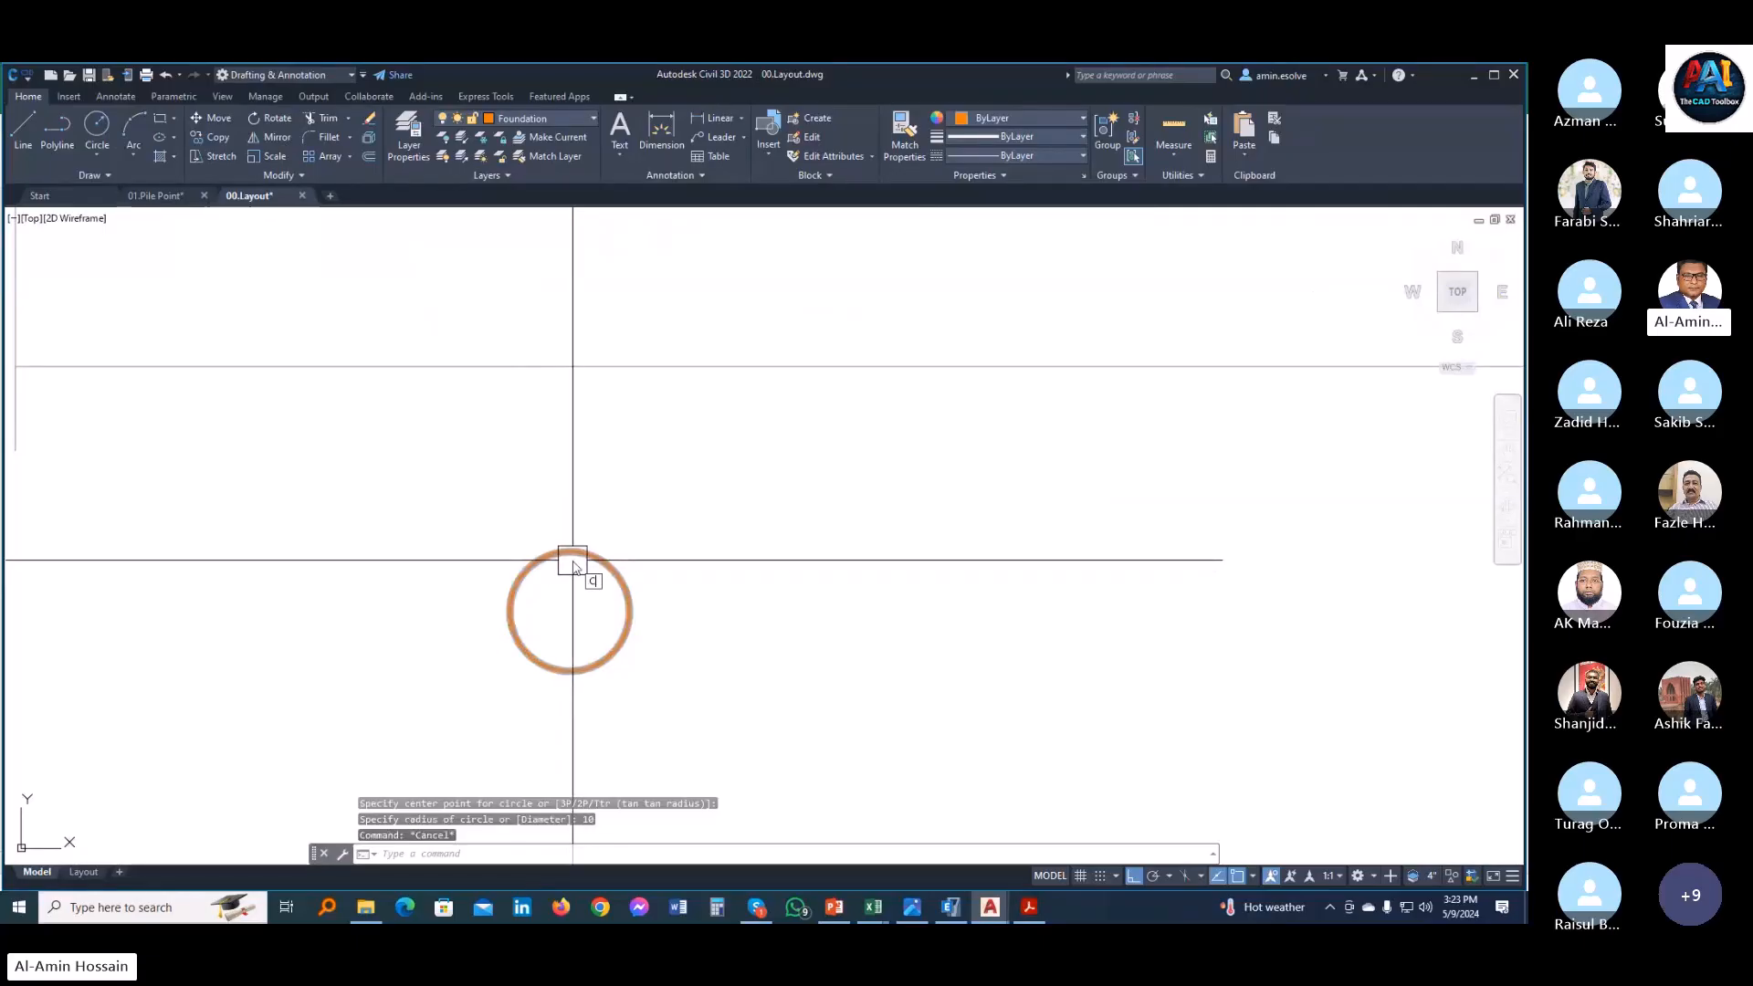
pyautogui.write('o')
pyautogui.press('Return')
pyautogui.click(572, 560)
pyautogui.press('Return')
pyautogui.scroll(-4, 569, 617)
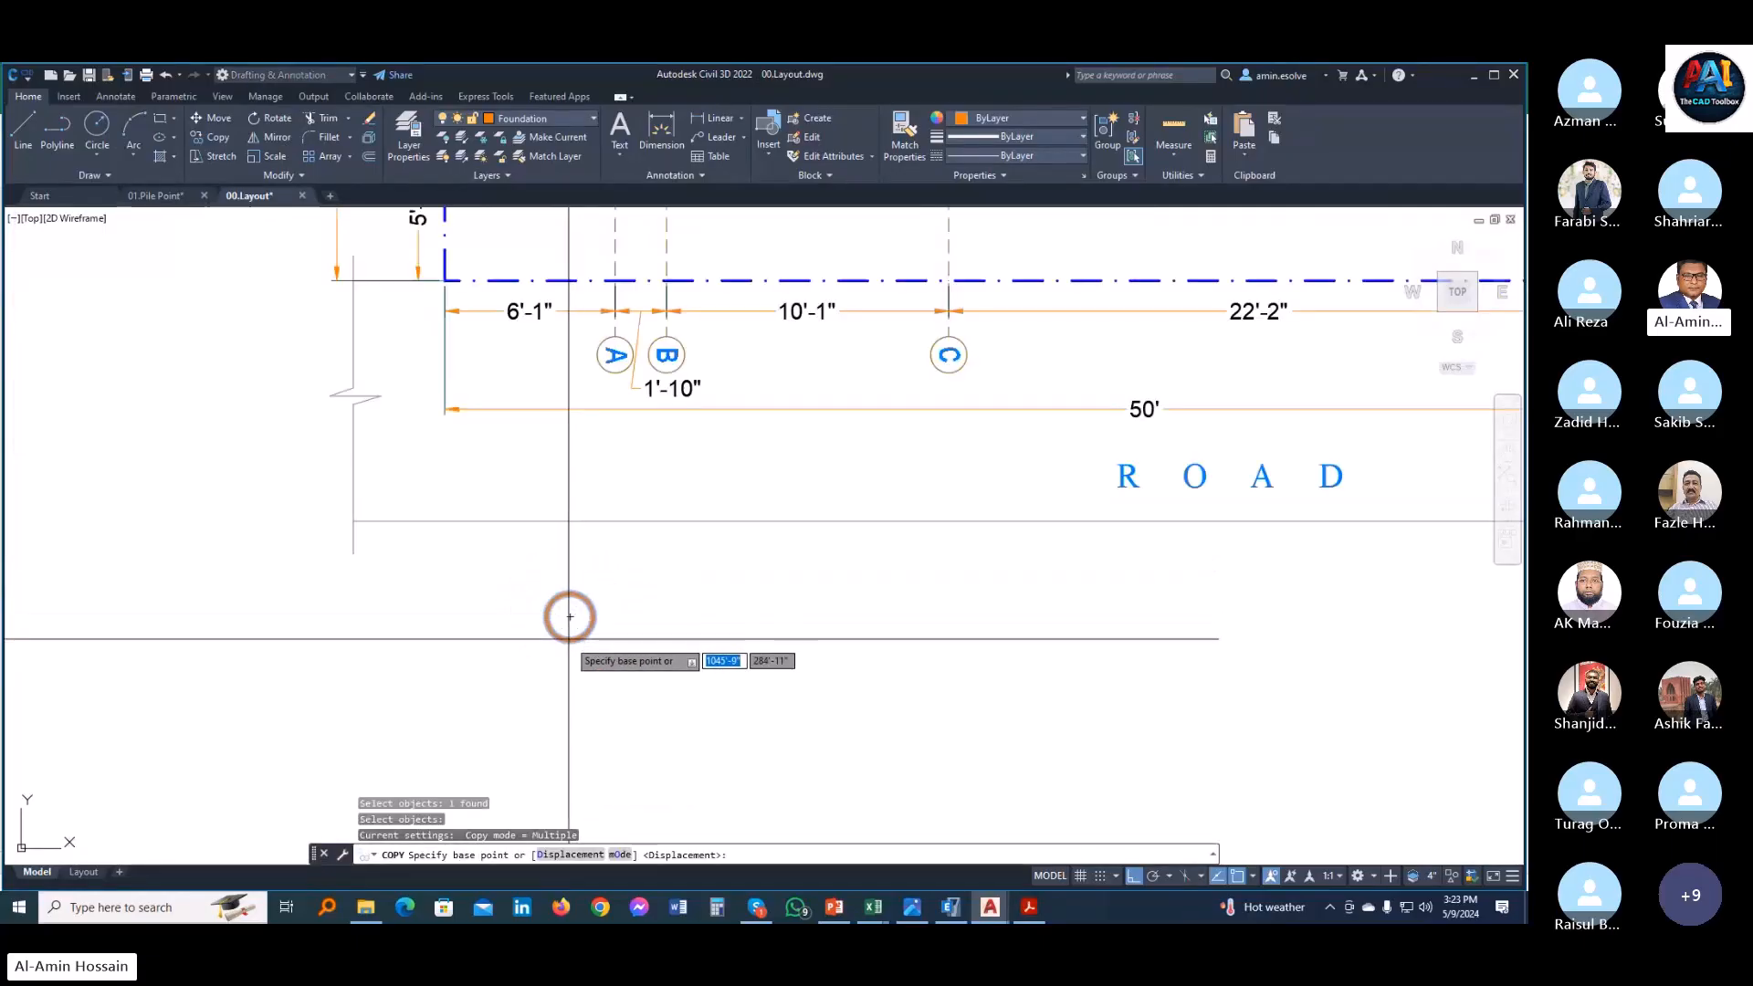
pyautogui.click(569, 617)
pyautogui.write('1')
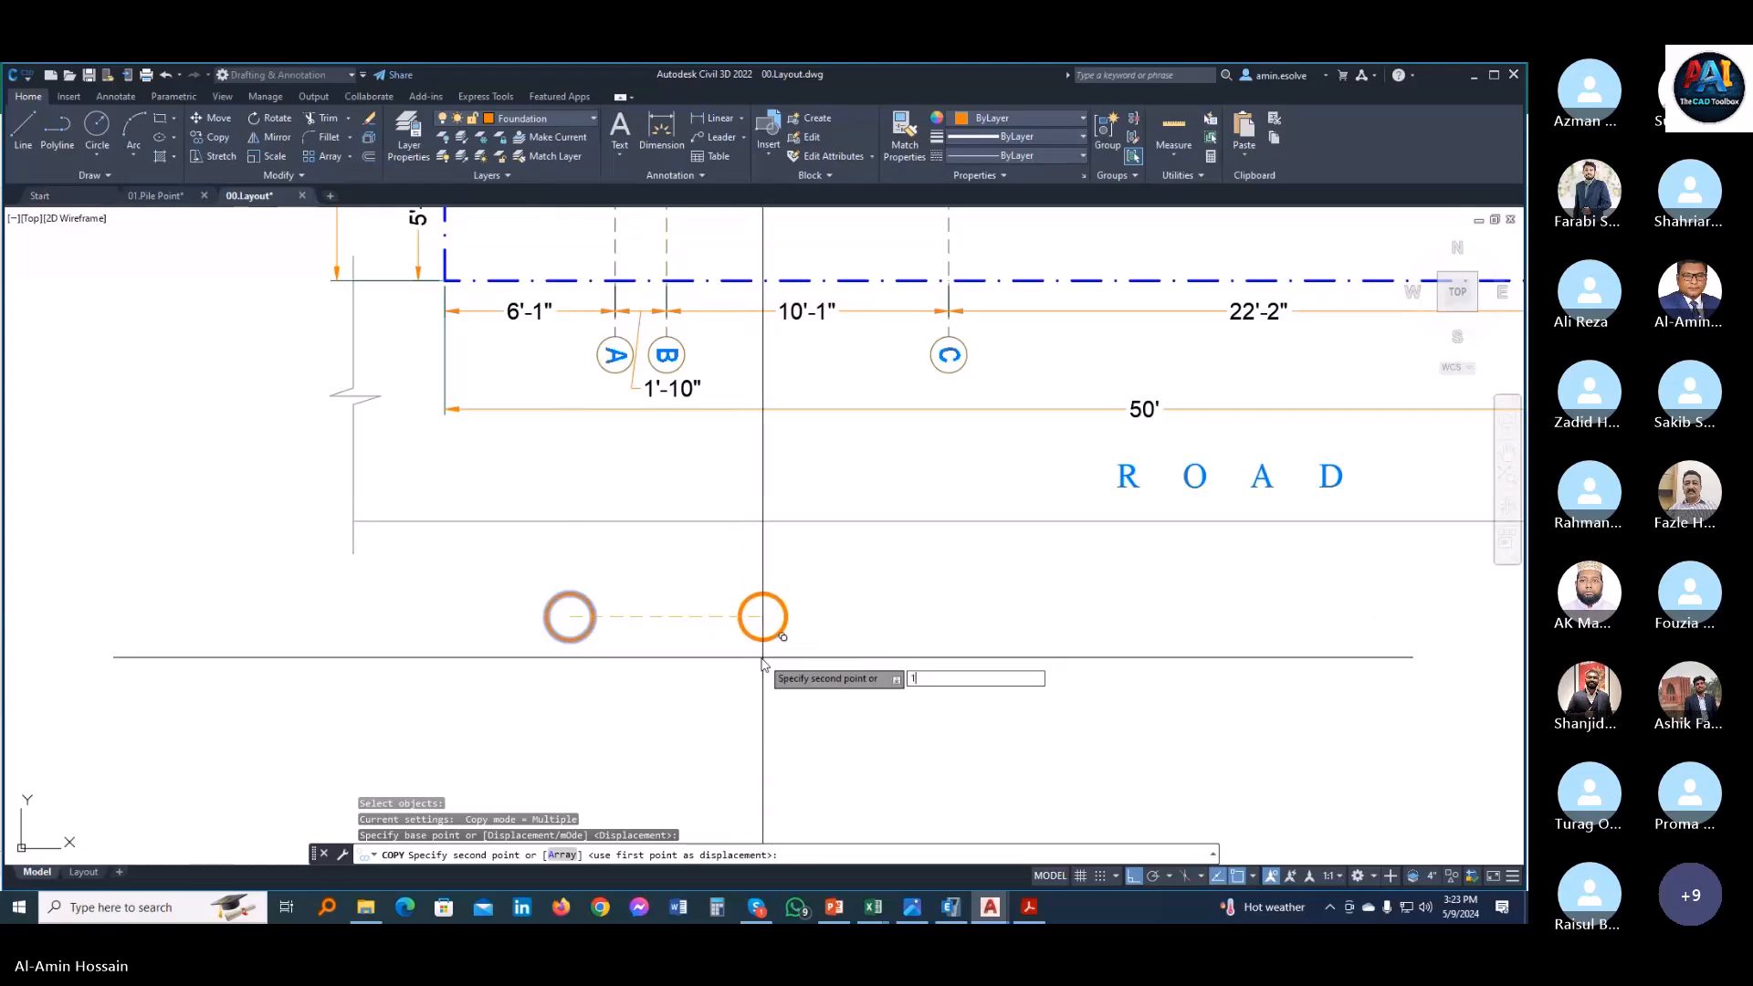
pyautogui.write('0')
pyautogui.press('Return')
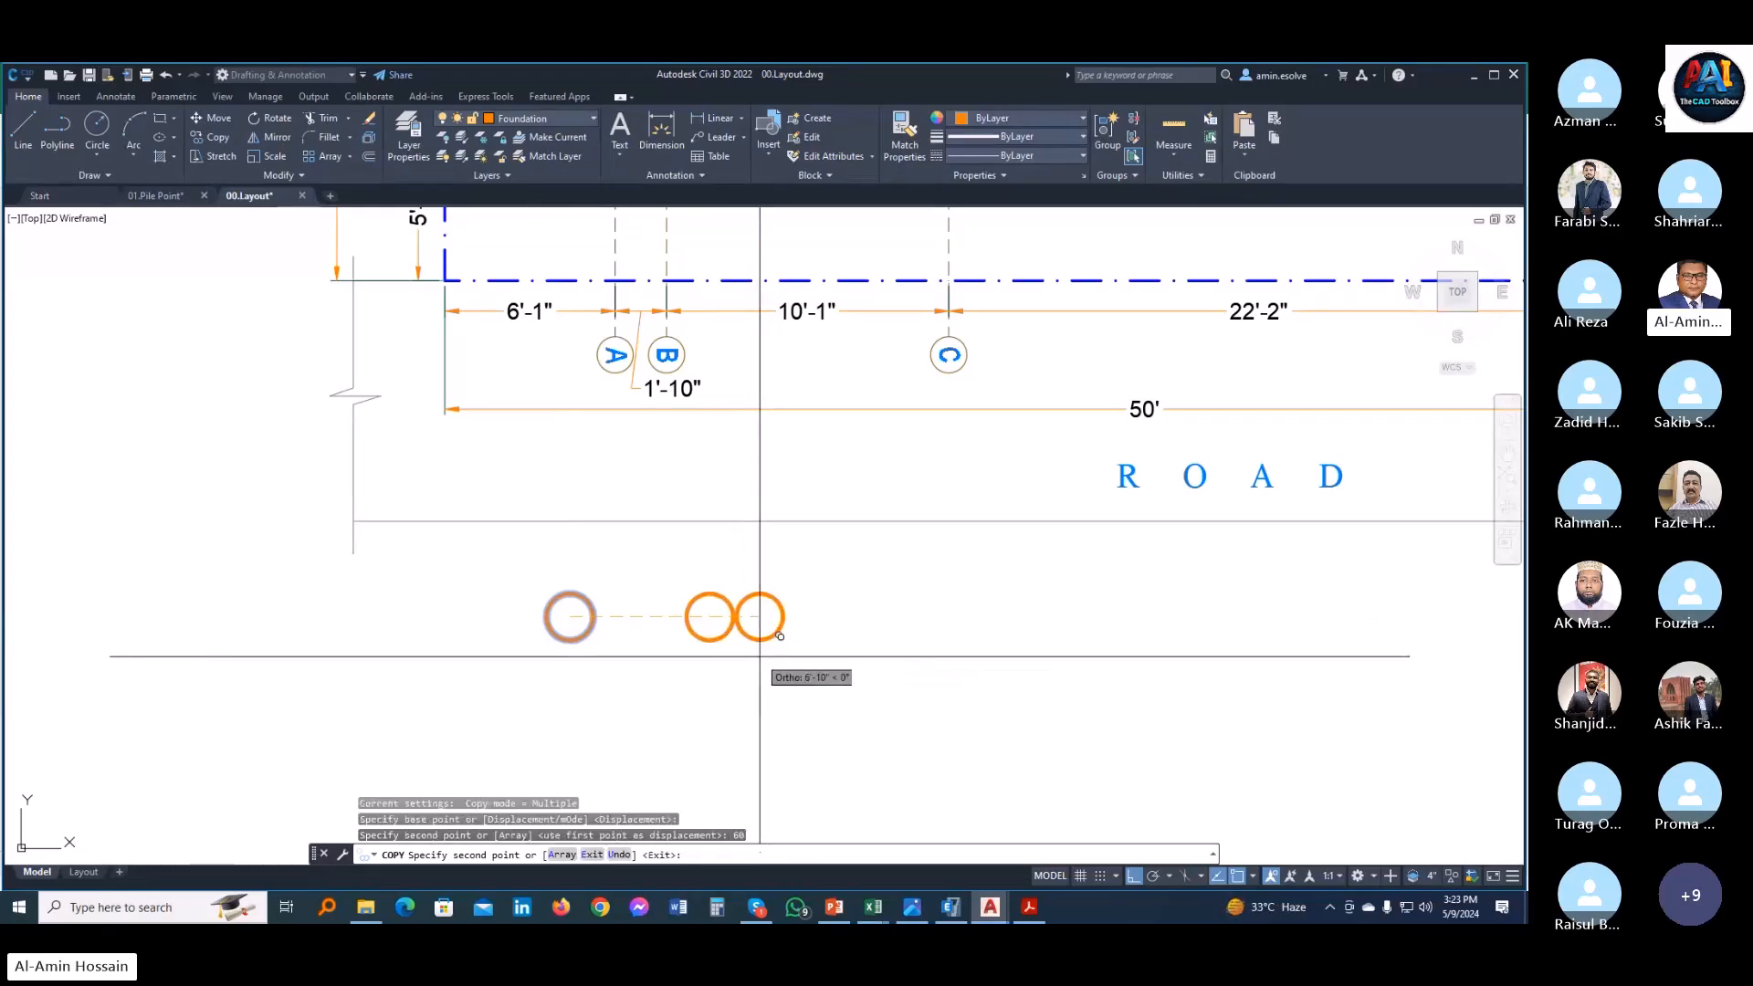
pyautogui.press('Escape')
# - Draw guide lines from the left pile's centre, 20 inches down and 20 inches to the left
pyautogui.write('l')
pyautogui.press('Return')
pyautogui.click(569, 617)
pyautogui.write('20')
pyautogui.press('Return')
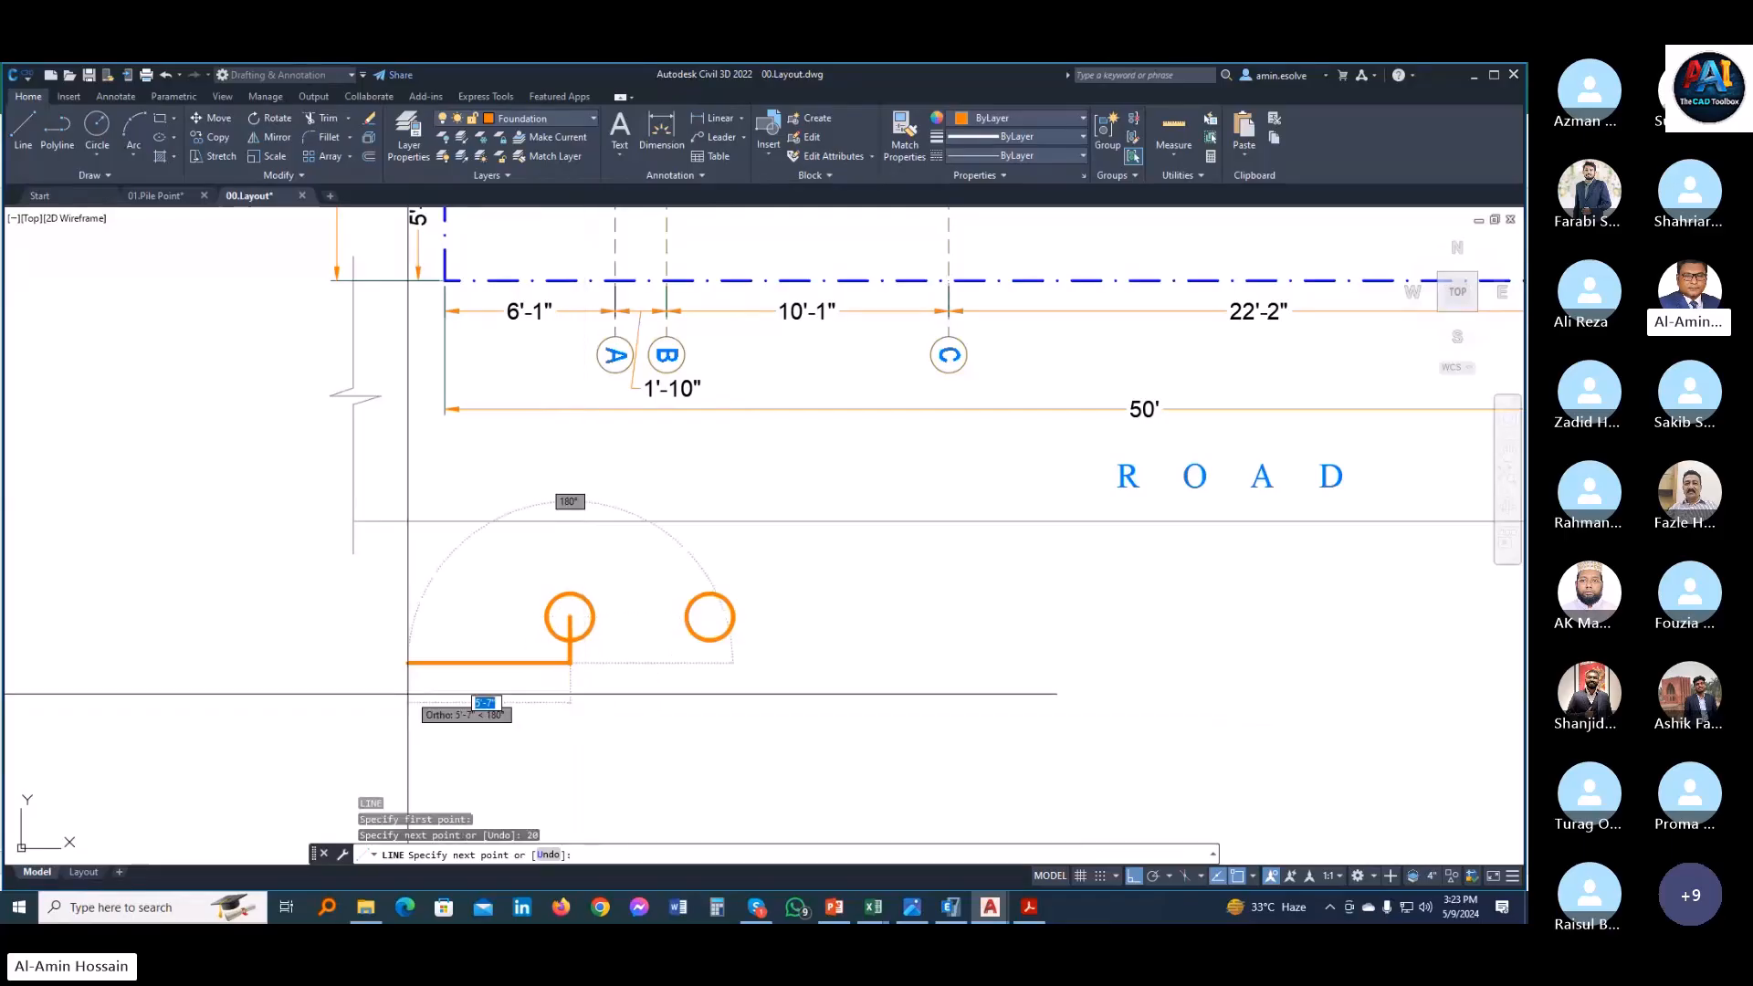
pyautogui.write('20')
pyautogui.press('Return')
pyautogui.press('Escape')
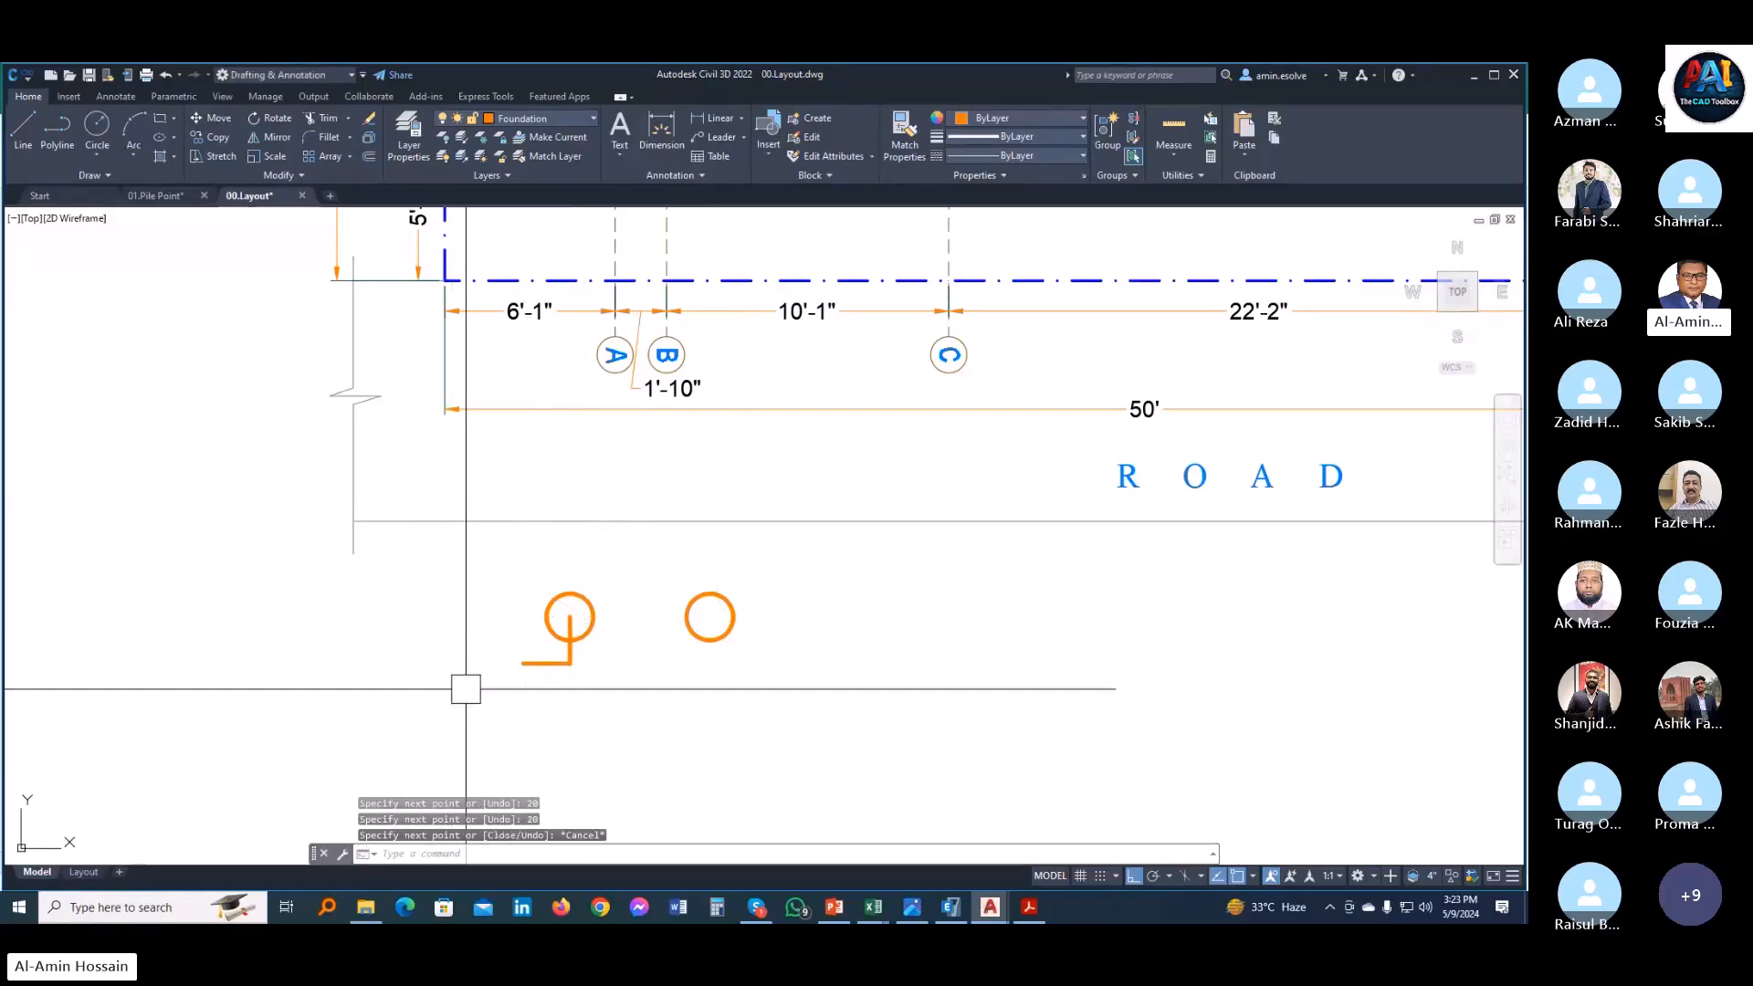
# - Draw guide lines from the right pile's centre, 20 inches up and 20 inches to the right
pyautogui.press('Return')
pyautogui.click(709, 617)
pyautogui.write('20')
pyautogui.press('Return')
pyautogui.write('20')
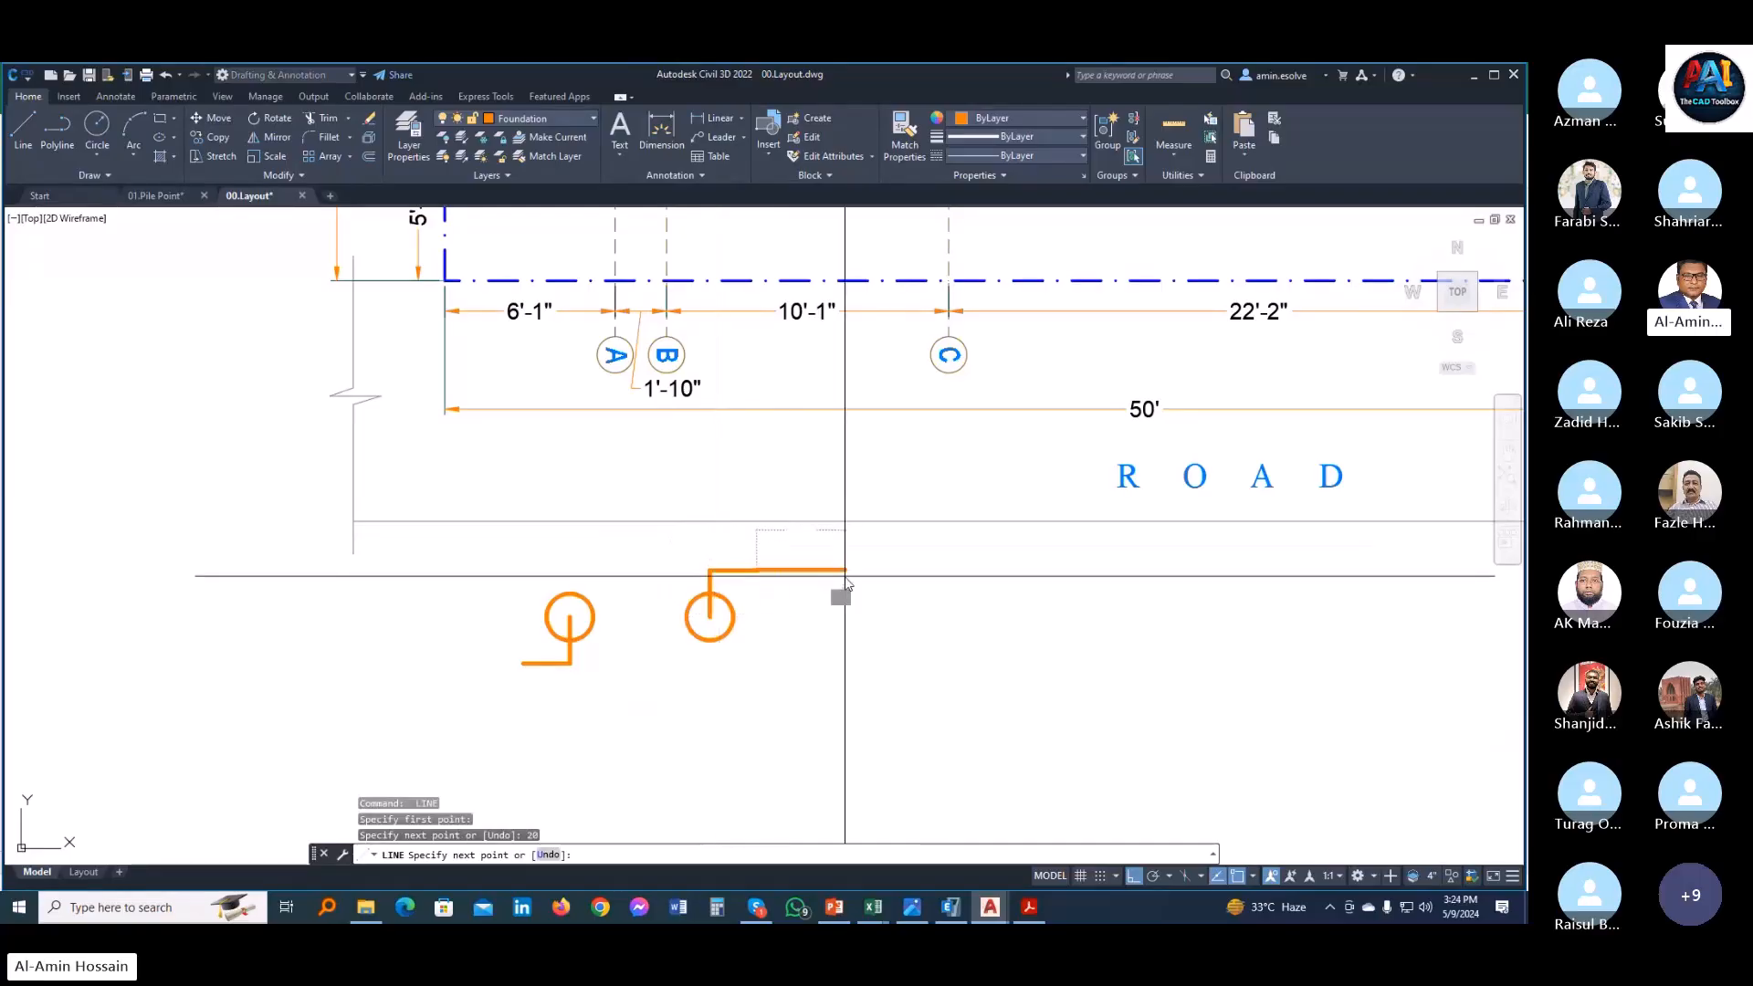
pyautogui.press('Return')
pyautogui.press('Escape')
pyautogui.rightClick(841, 575)
pyautogui.press('Escape')
# - Draw the pile cap rectangle around both piles, between the outer ends of the two guide lines
pyautogui.write('rec')
pyautogui.press('Return')
pyautogui.click(759, 569)
pyautogui.click(501, 708)
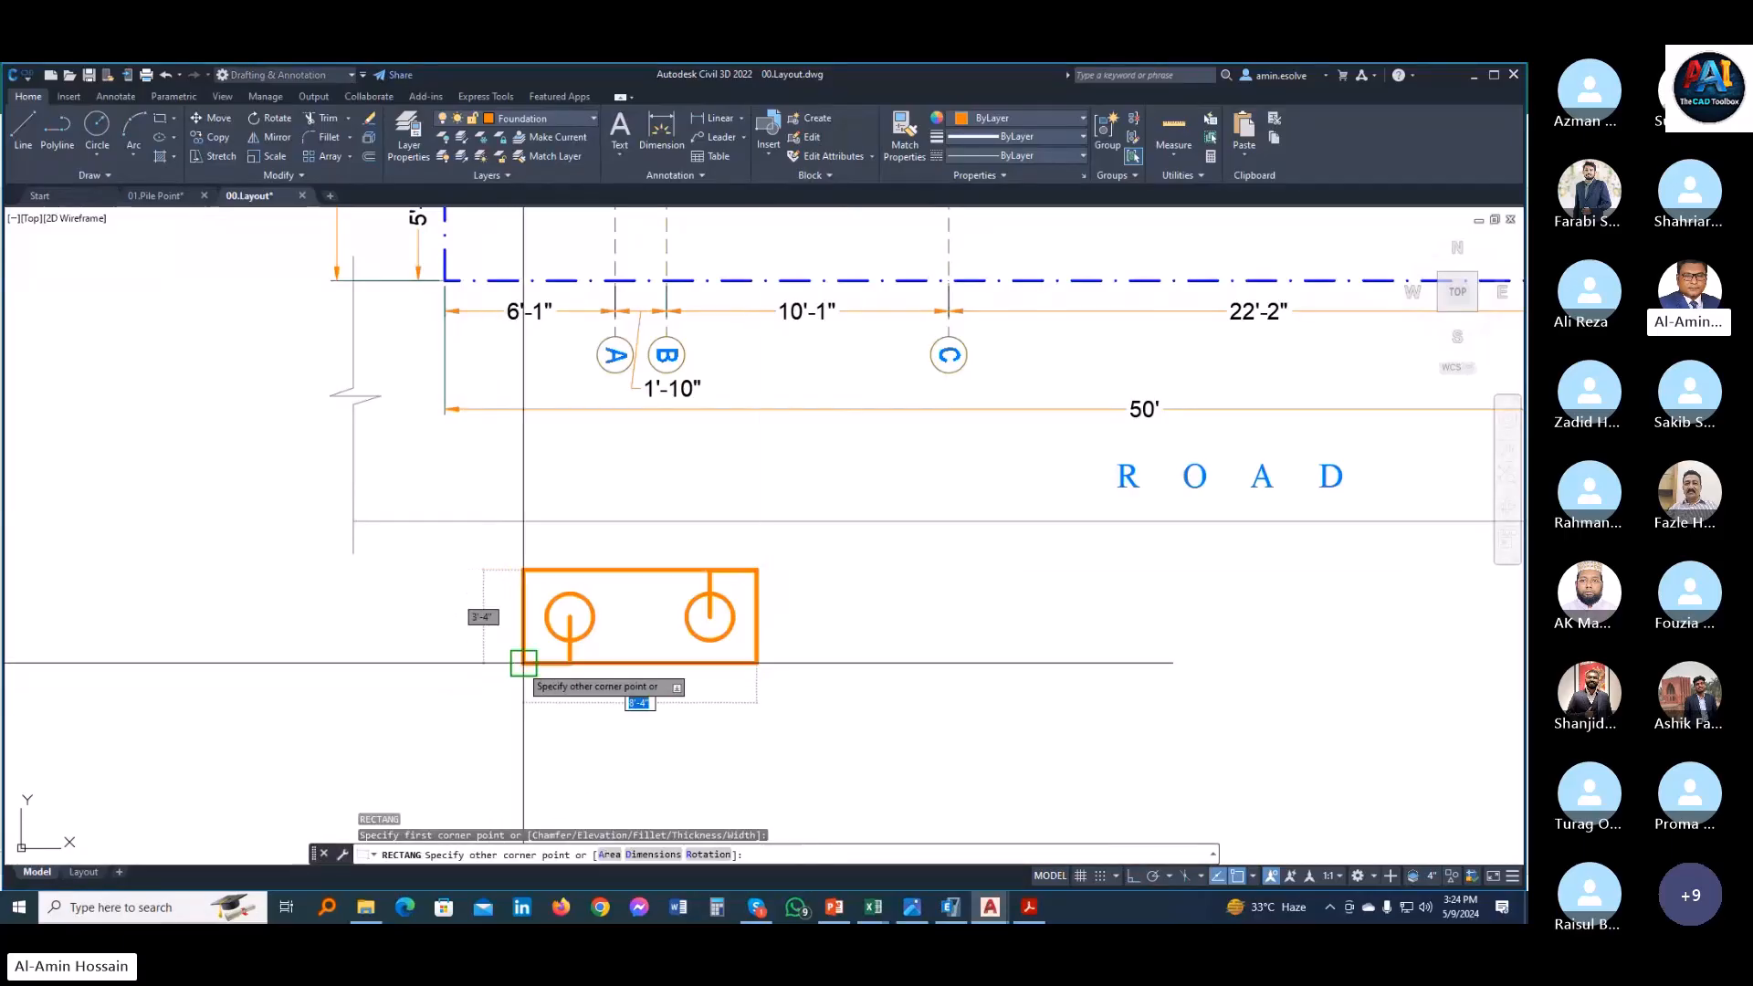
# - Erase the four guide lines inside the pile cap, keeping the rectangle and the two pile circles
pyautogui.scroll(3, 521, 671)
pyautogui.click(430, 724)
pyautogui.click(802, 638)
pyautogui.click(619, 654)
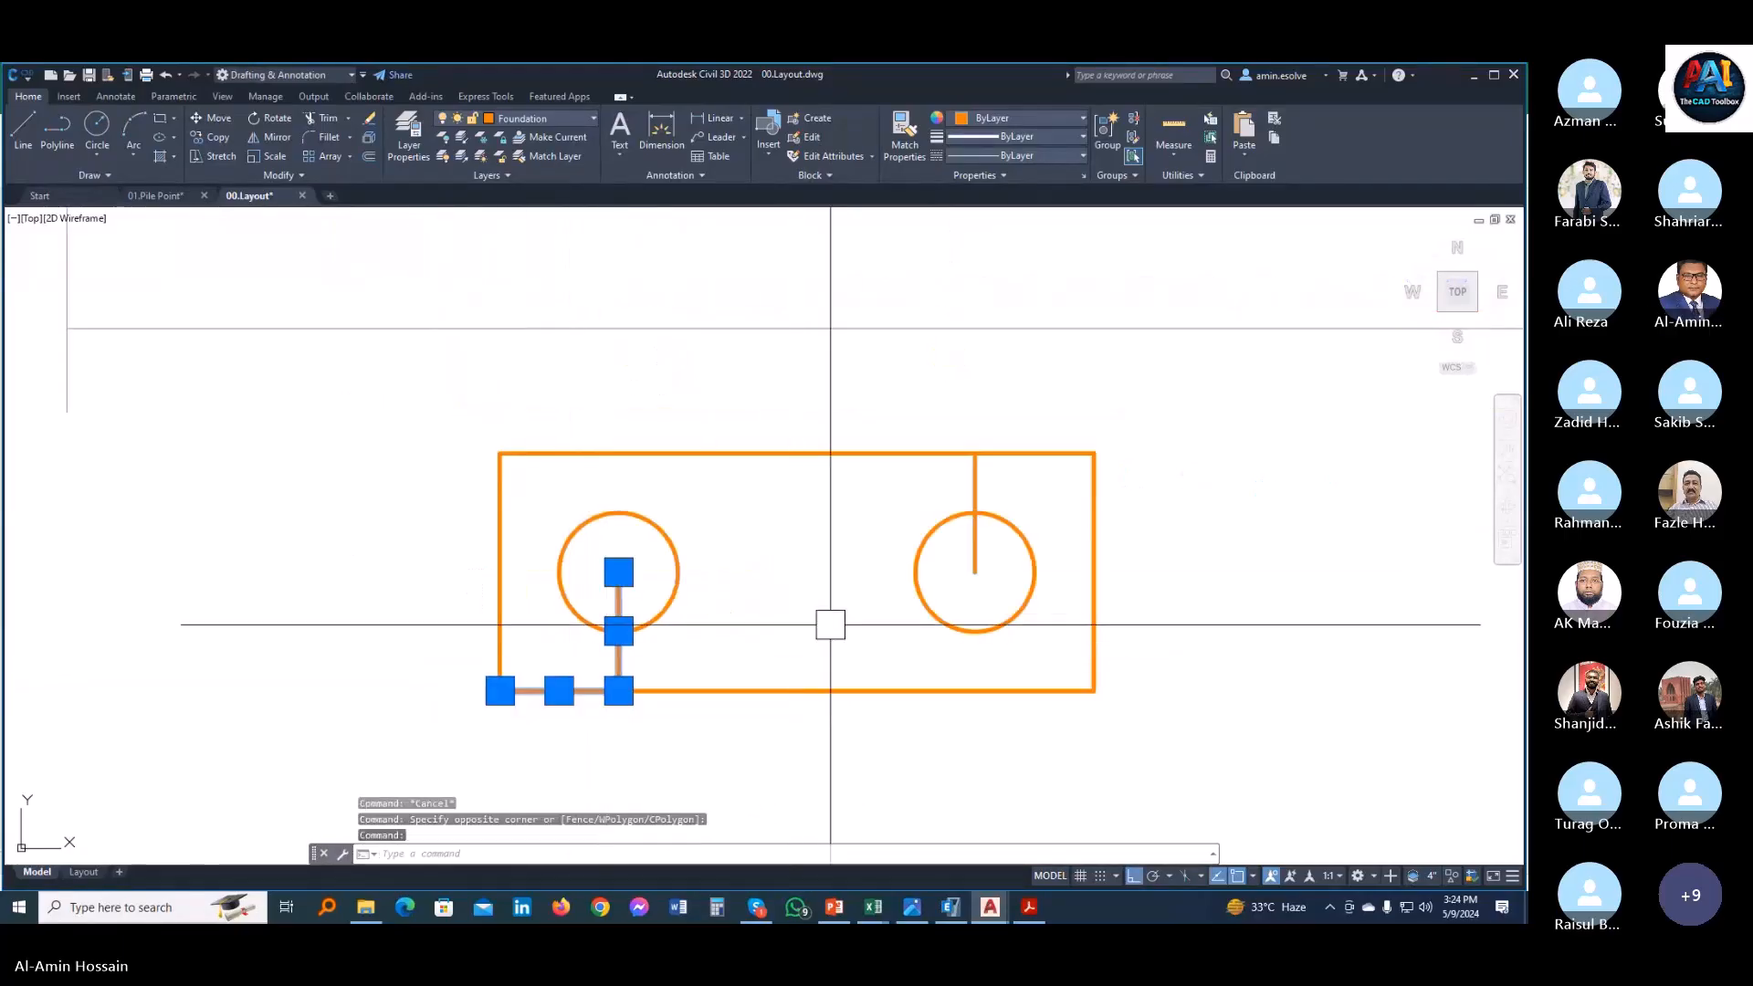
pyautogui.click(1080, 452)
pyautogui.click(1221, 358)
pyautogui.click(912, 403)
pyautogui.click(916, 402)
pyautogui.click(1009, 589)
pyautogui.write('e')
pyautogui.press('Return')
pyautogui.press('Escape')
pyautogui.scroll(-2, 884, 538)
pyautogui.scroll(-3, 884, 537)
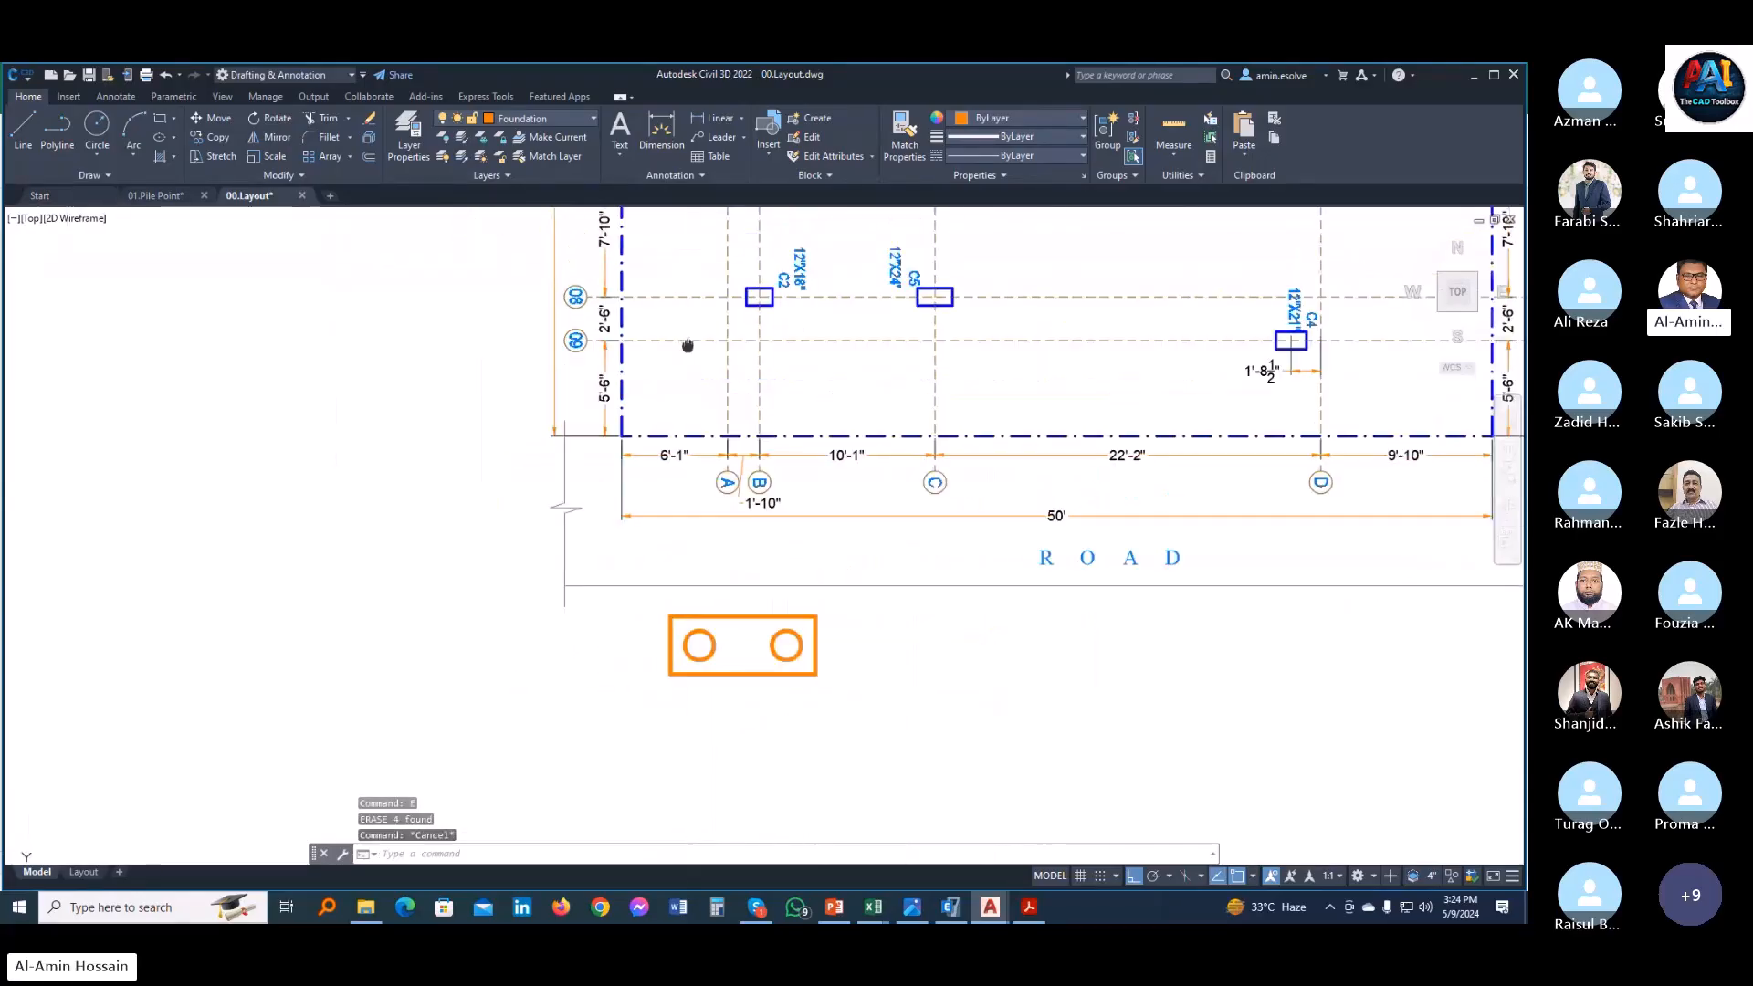
pyautogui.click(873, 674)
pyautogui.click(606, 758)
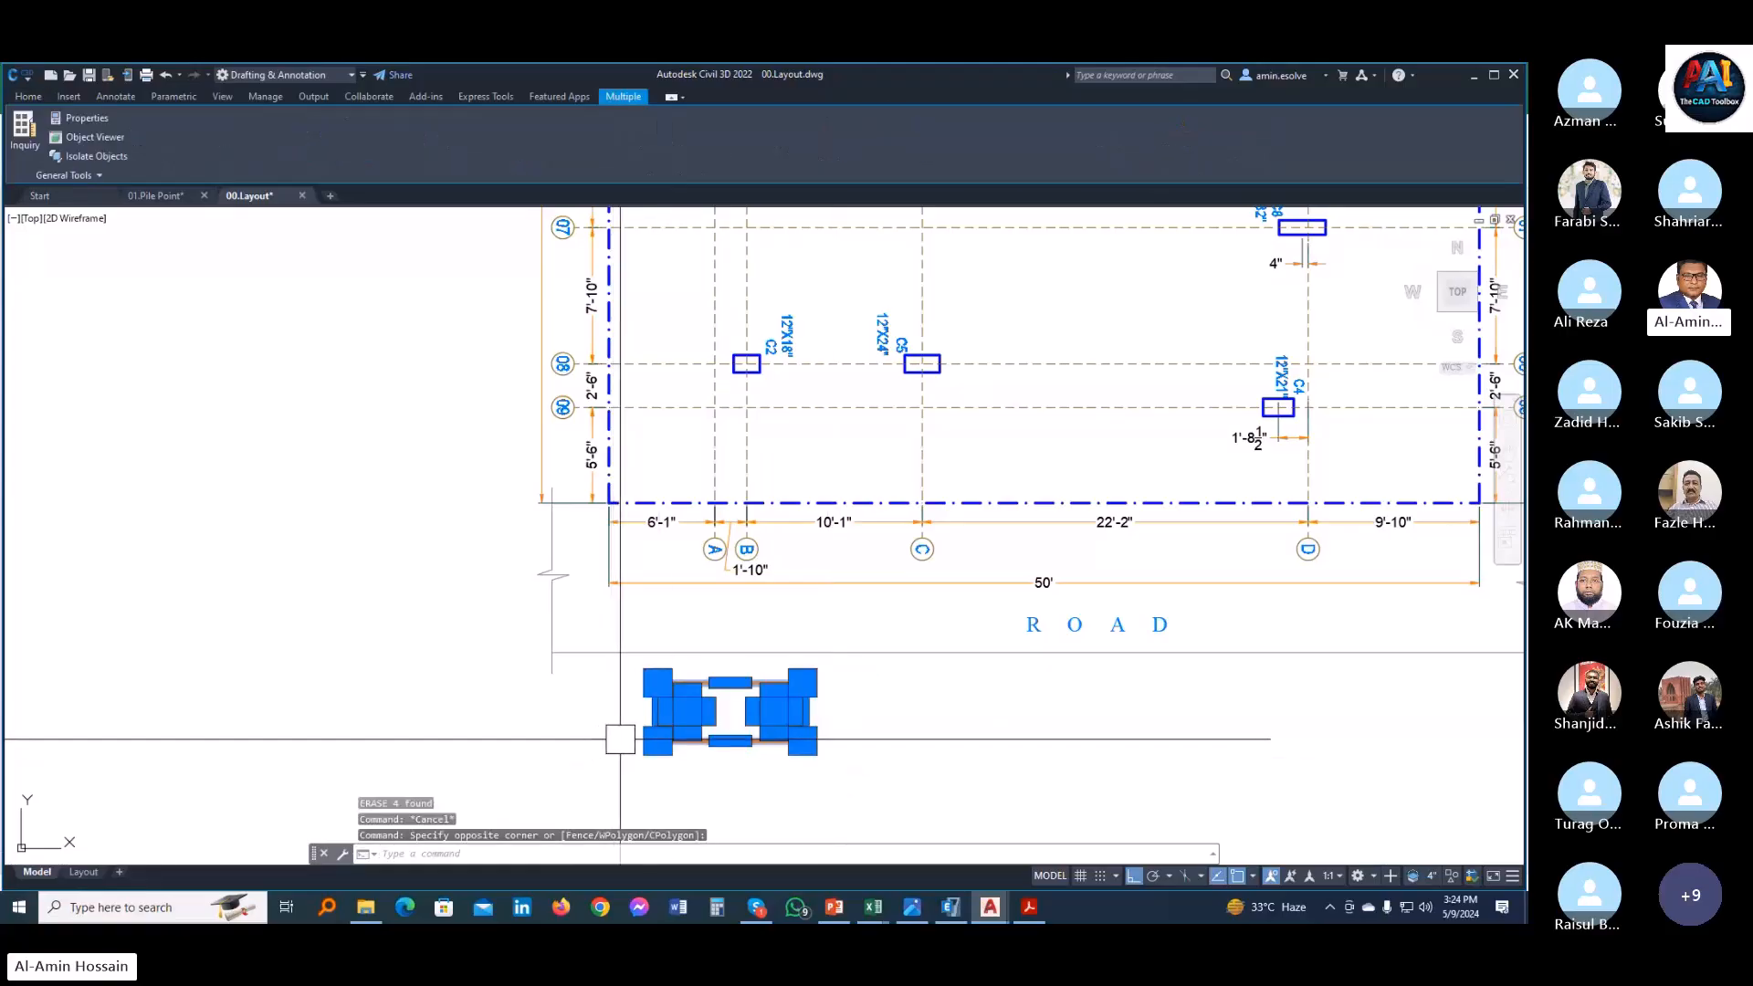
pyautogui.press('Escape')
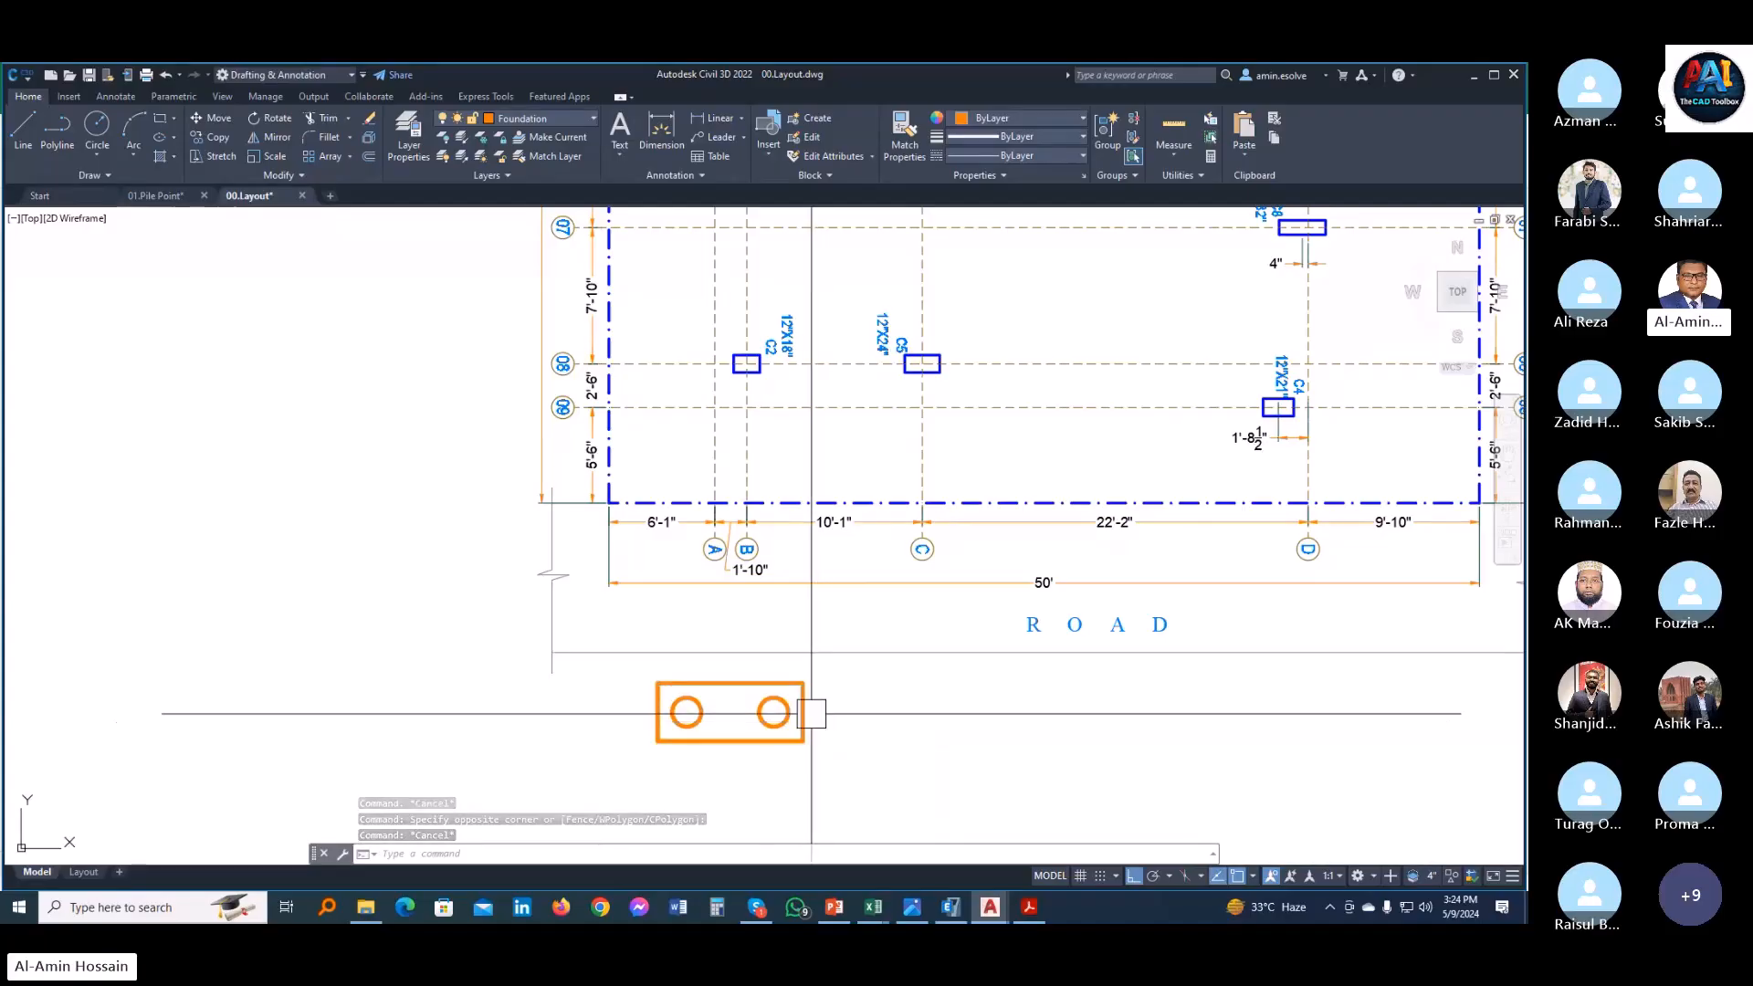
# - Dimension the distance from the right pile's centre to the pile cap's right edge, and erase that dimension
pyautogui.scroll(2, 776, 729)
pyautogui.press('Escape')
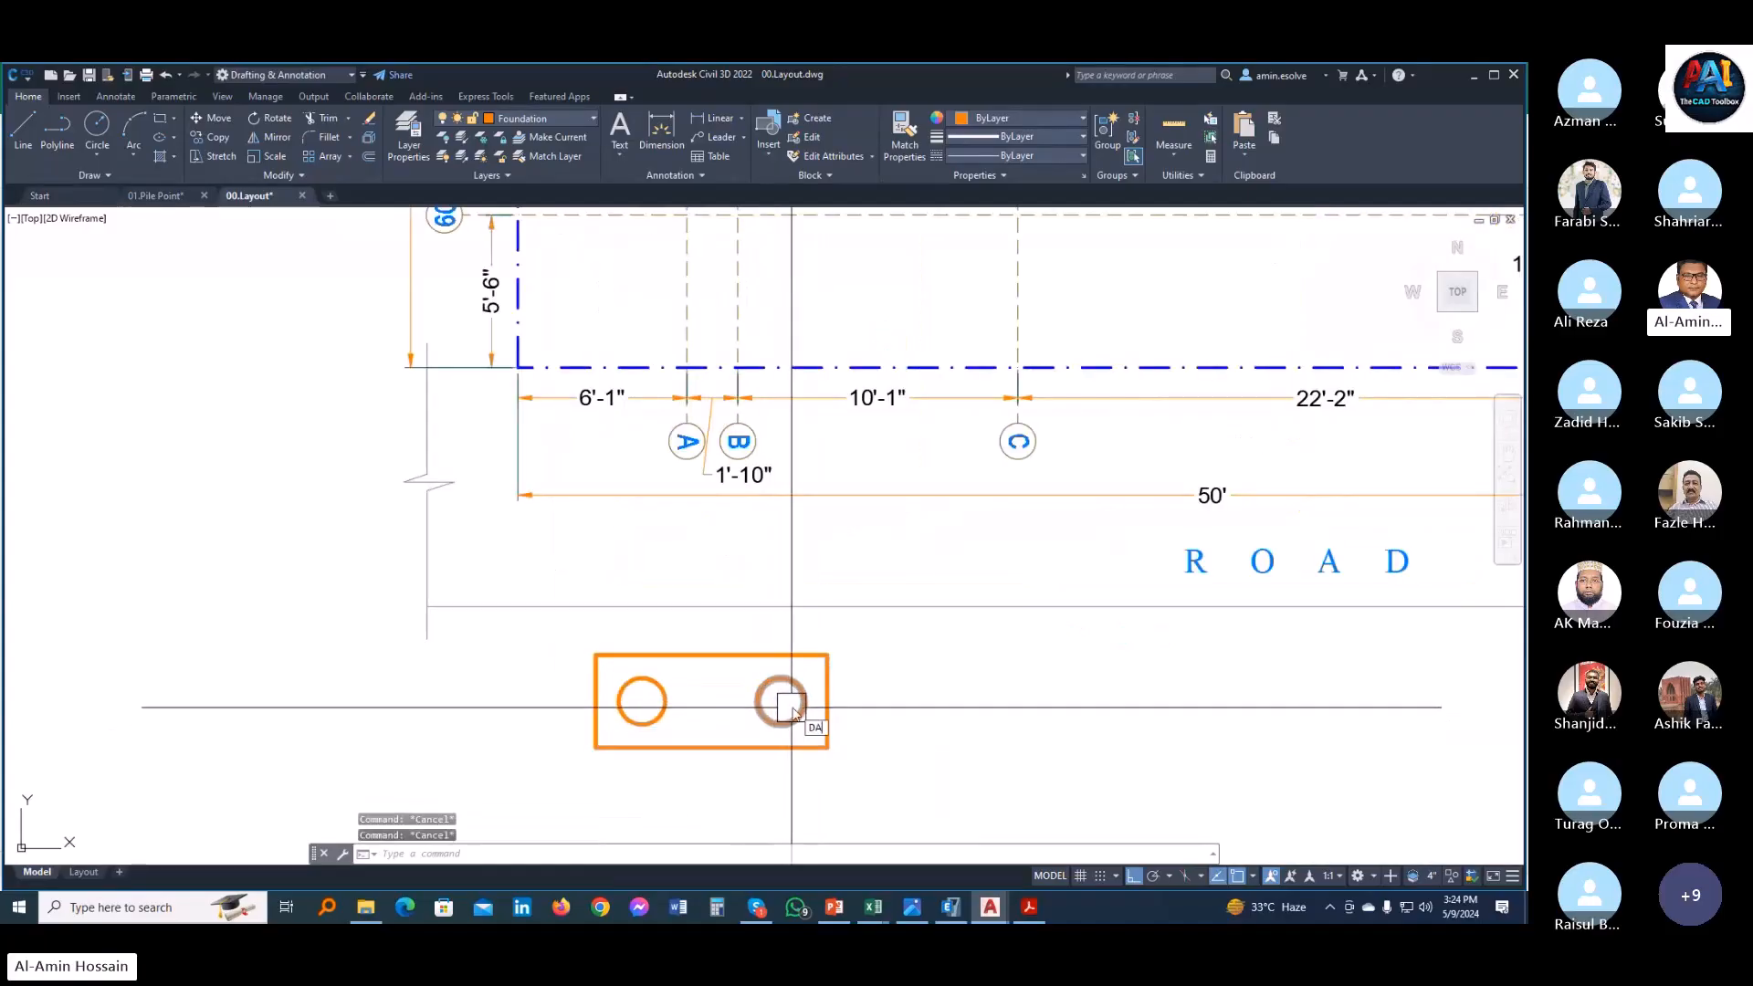
pyautogui.press('Return')
pyautogui.click(782, 699)
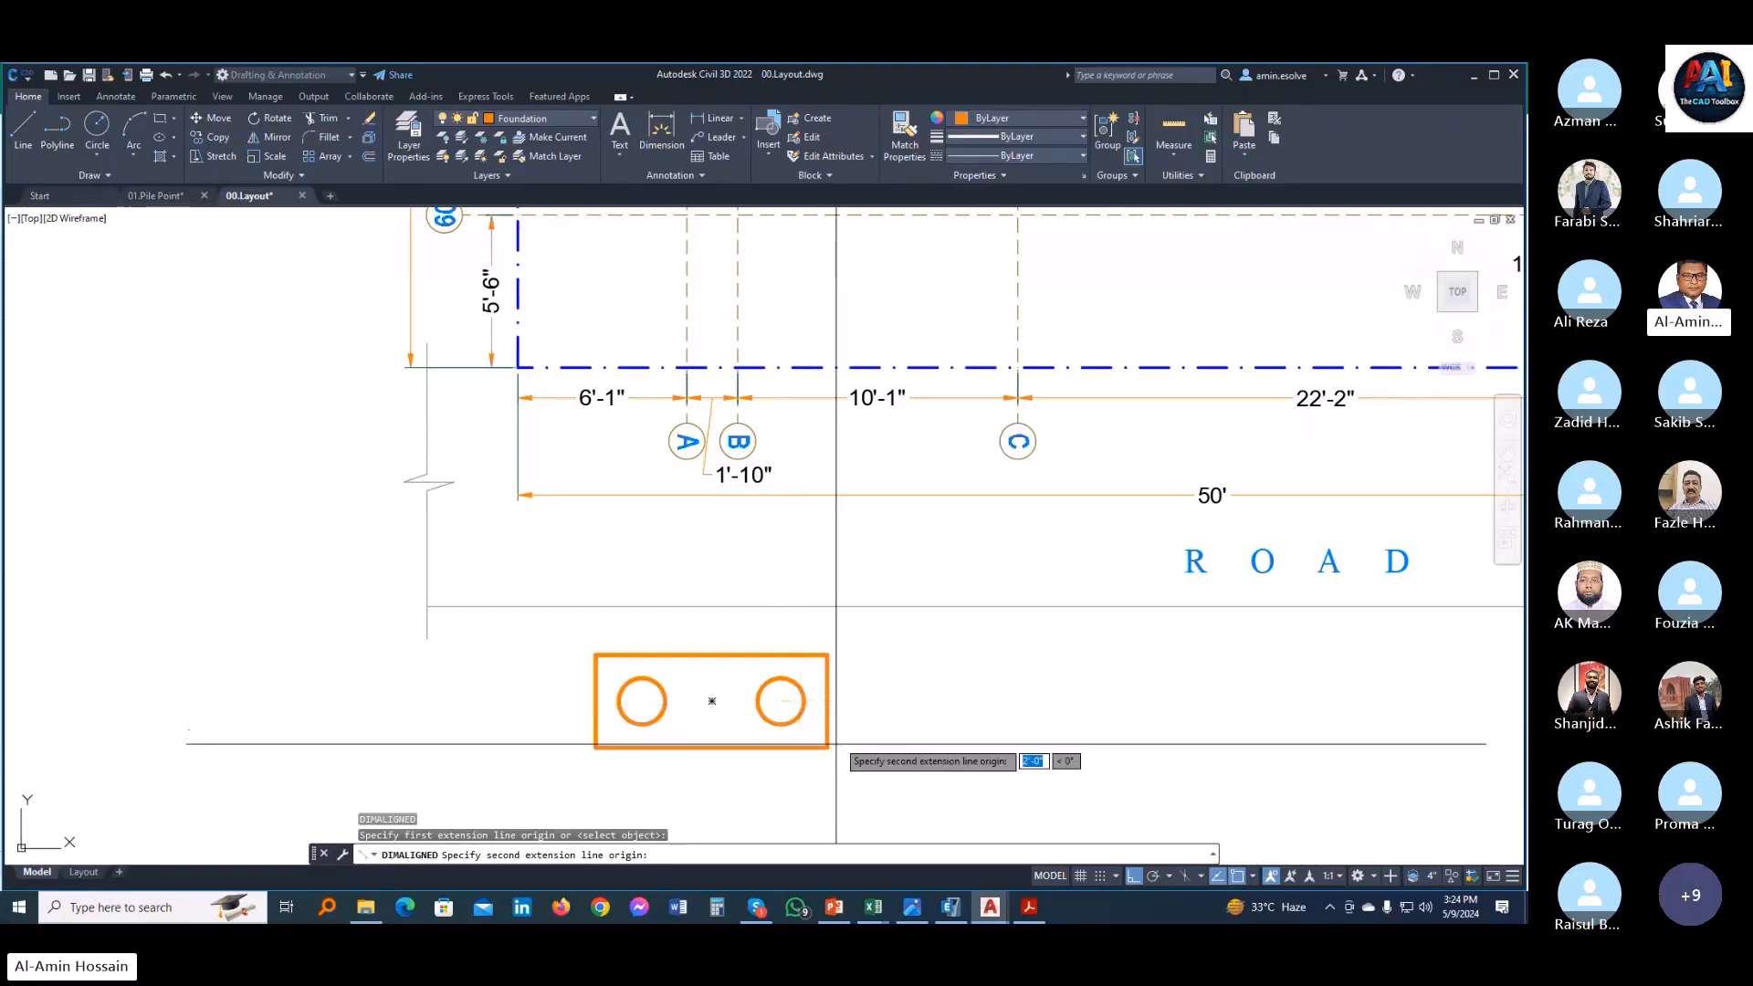
pyautogui.click(828, 701)
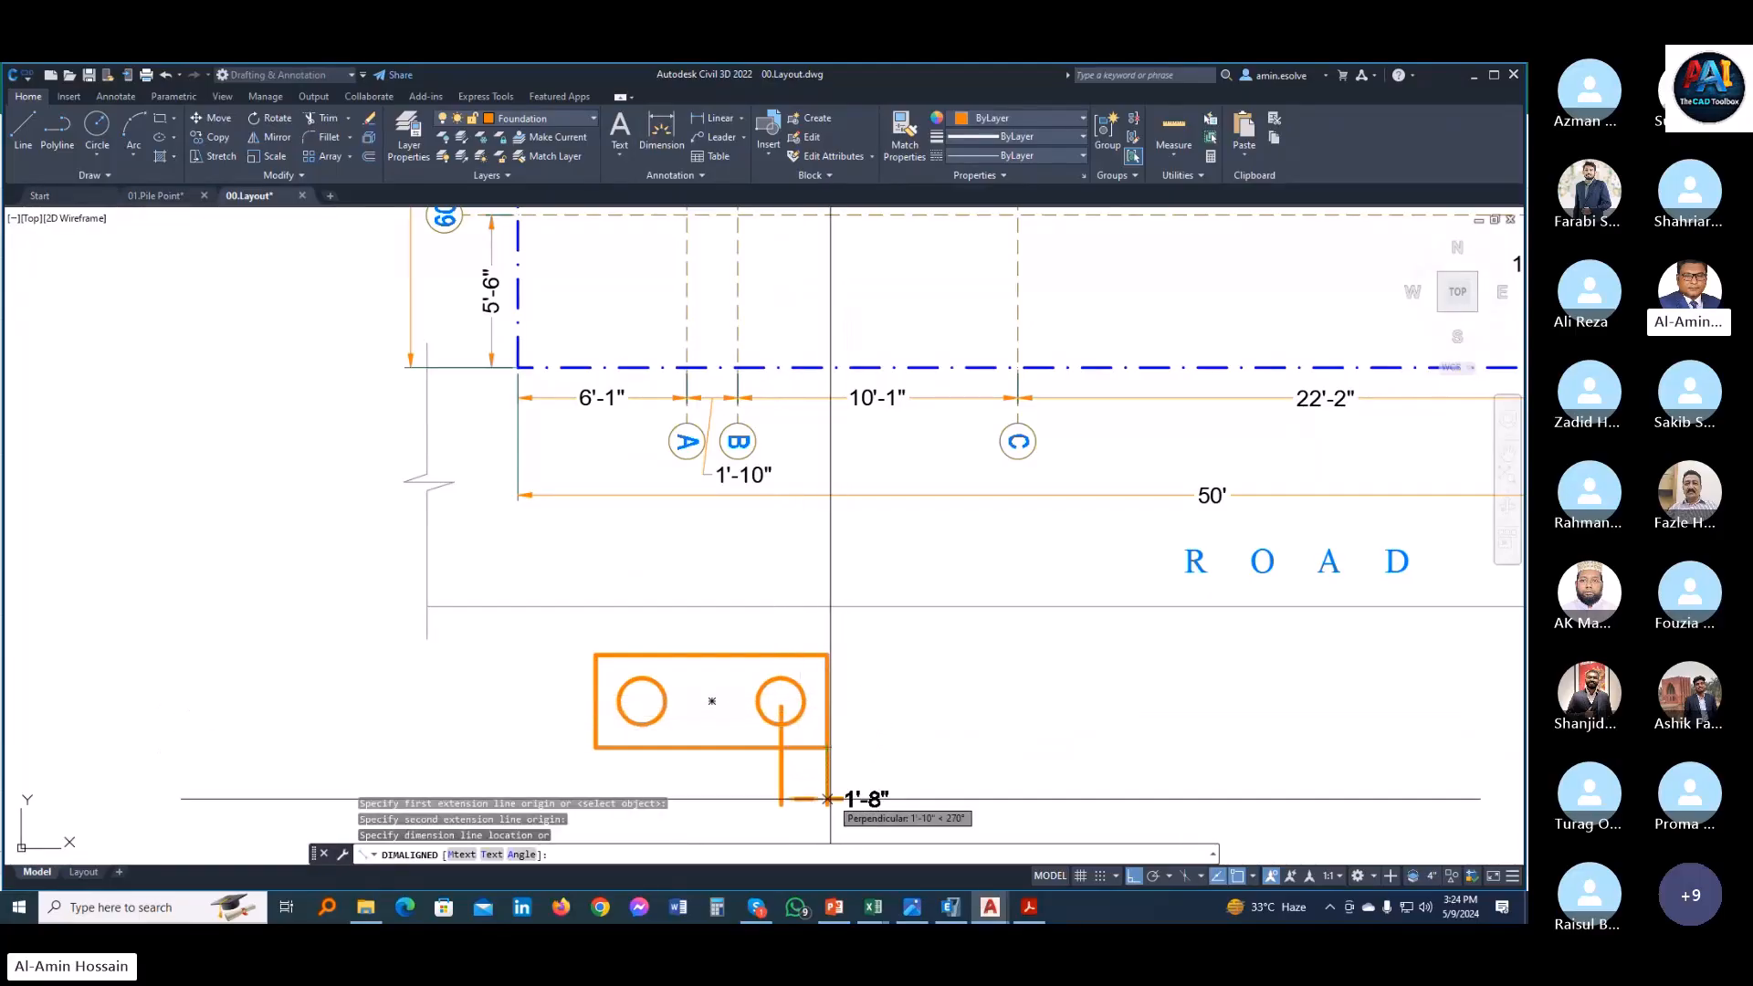
pyautogui.click(841, 775)
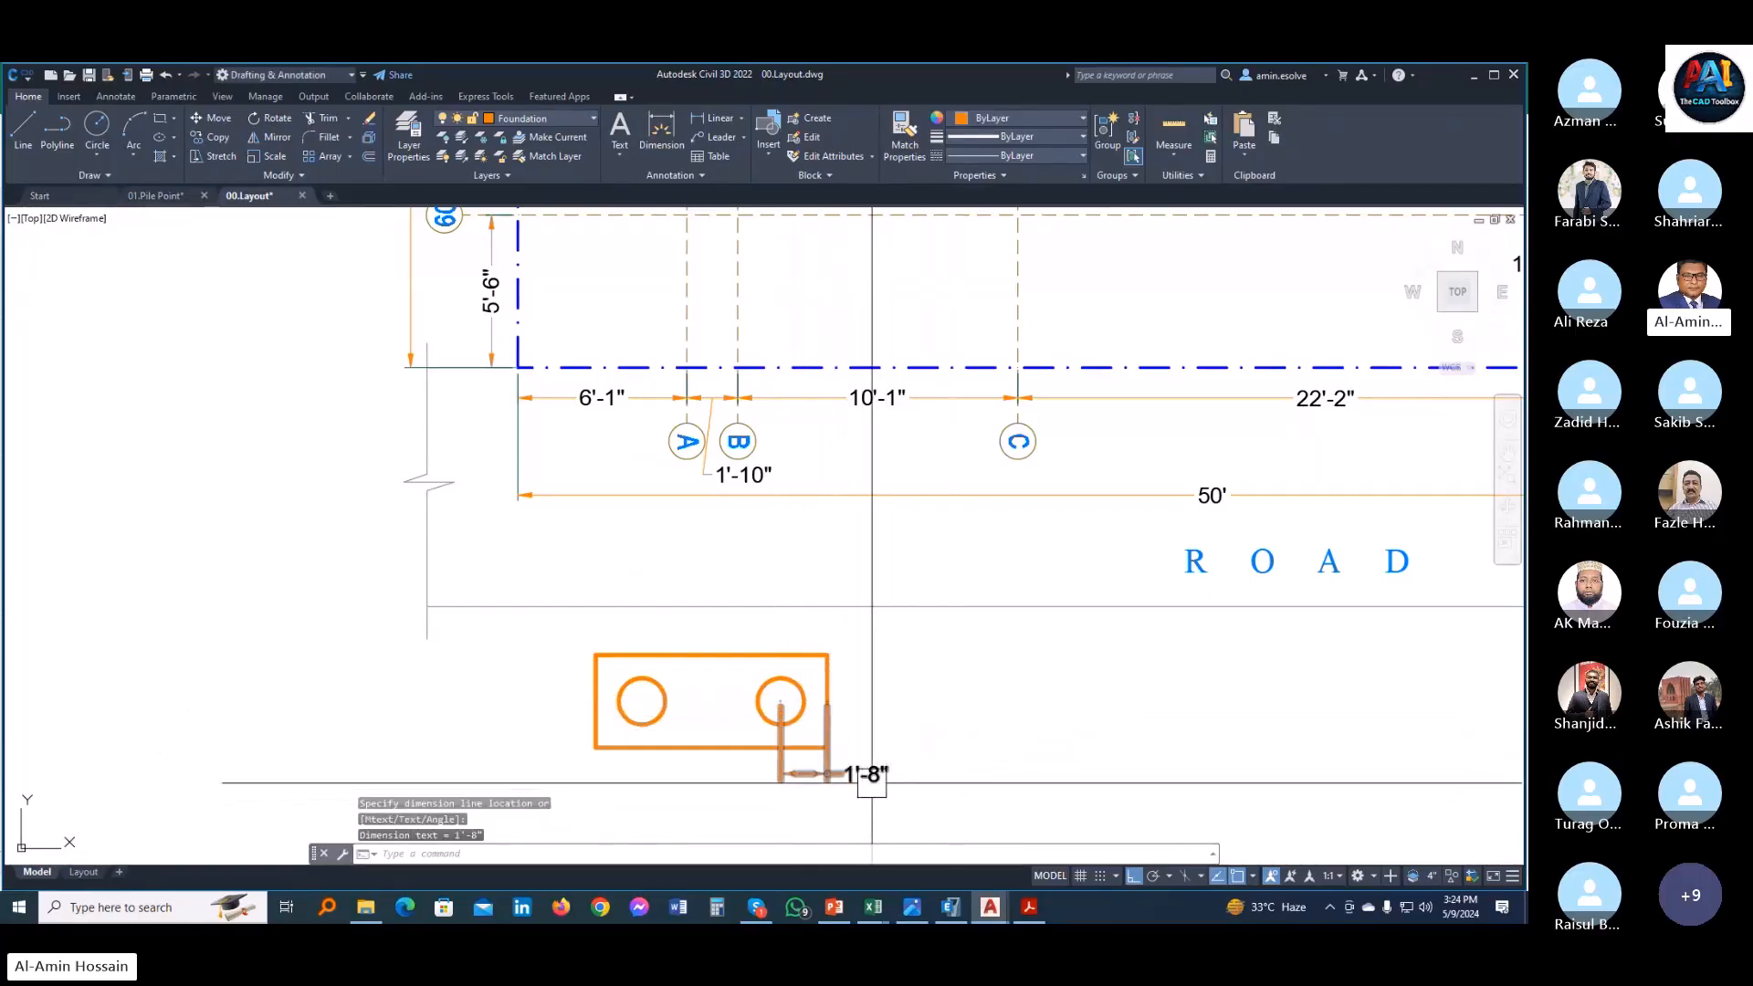
pyautogui.click(858, 774)
pyautogui.write('e')
pyautogui.press('Return')
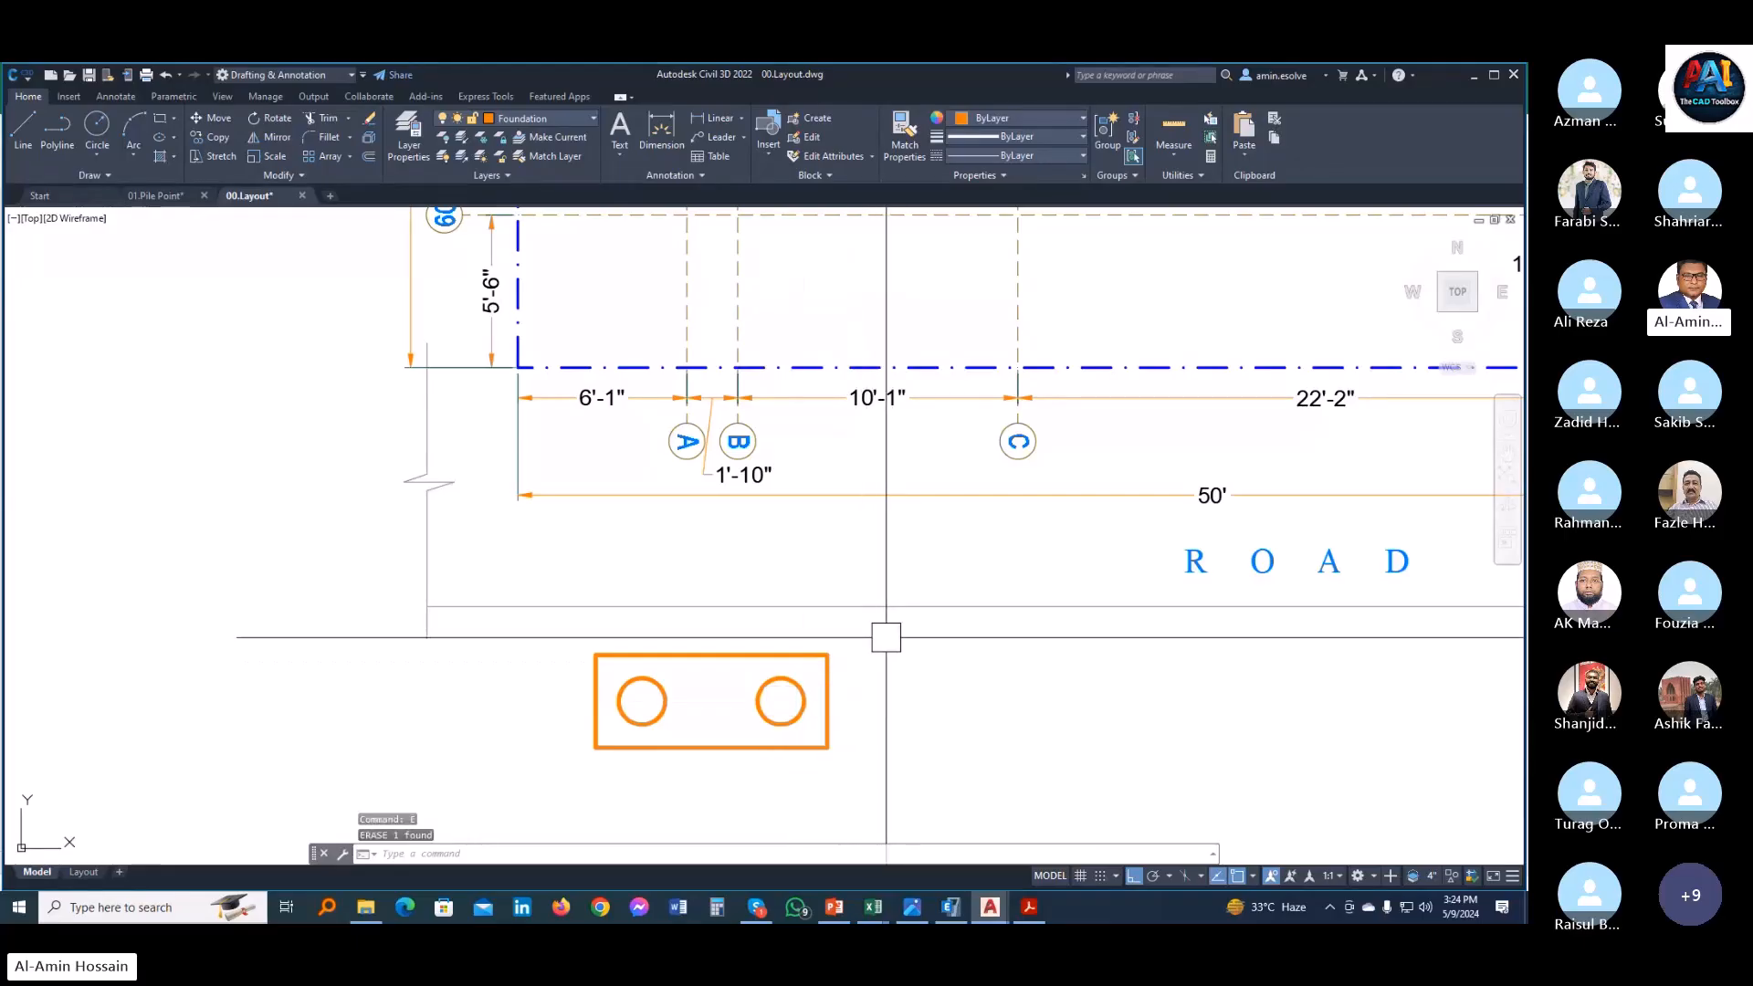
# - Group the pile cap with its two piles and move the group from its centre onto the centre of column C2
pyautogui.moveTo(886, 636); pyautogui.dragTo(505, 775)
pyautogui.write('g')
pyautogui.press('Return')
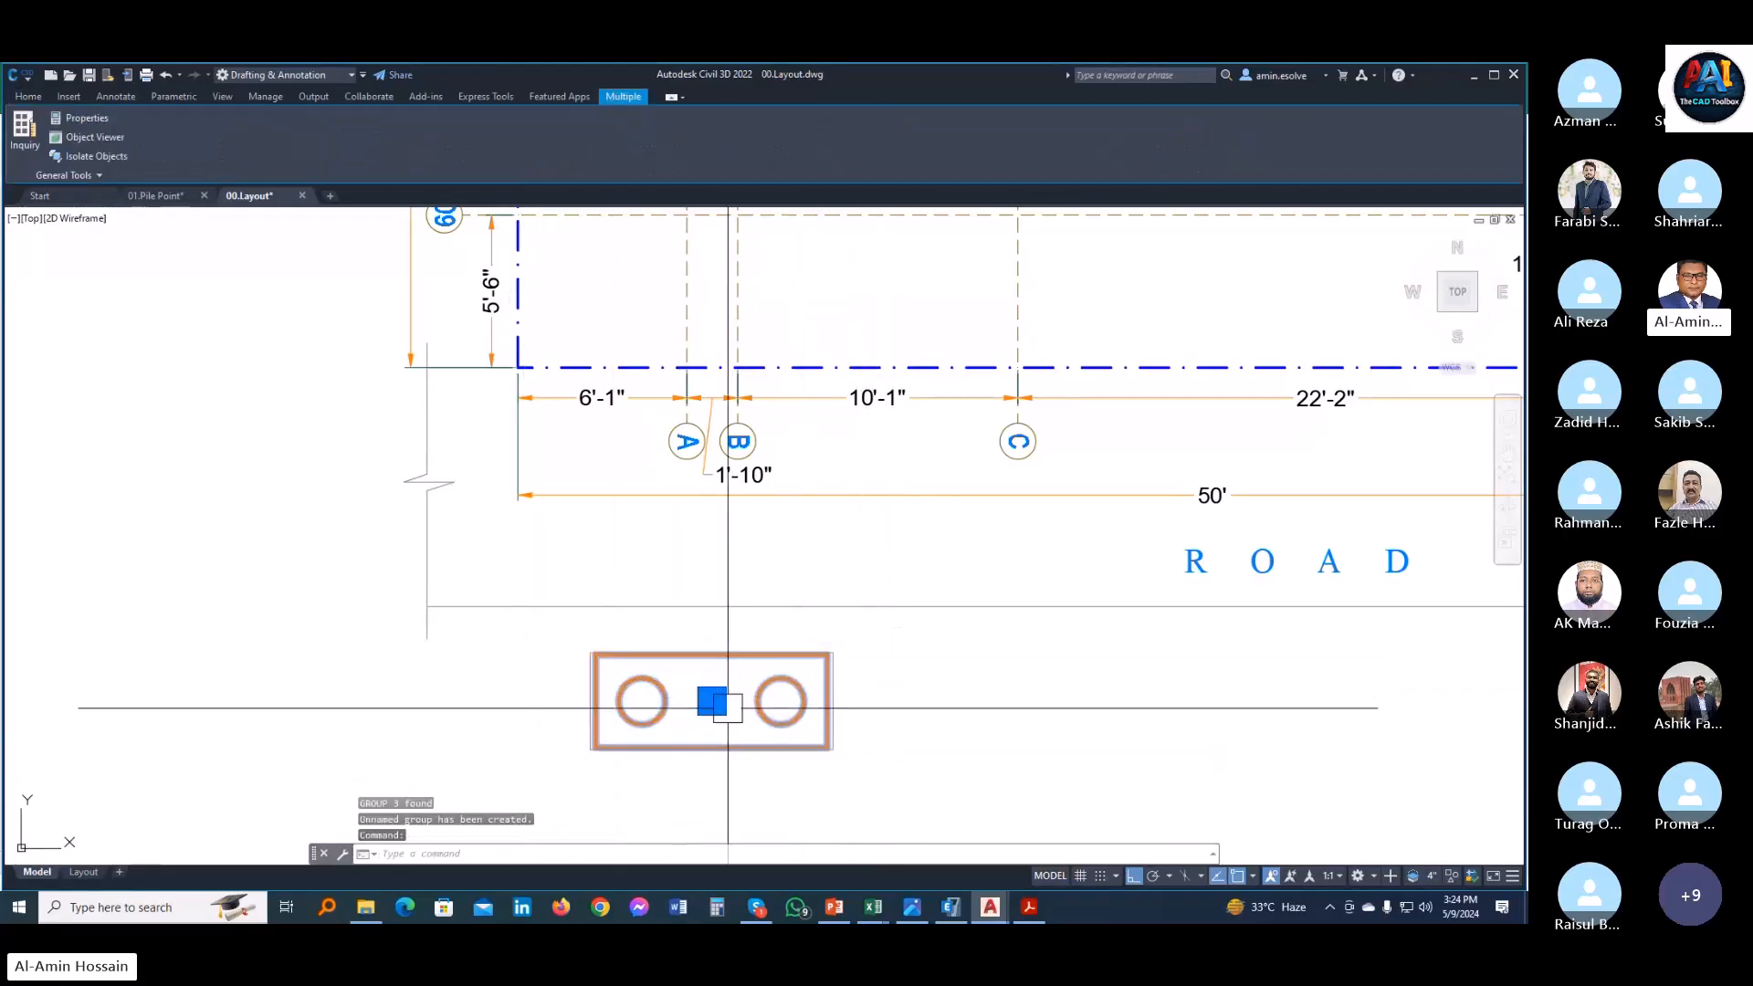
pyautogui.write('m')
pyautogui.press('Return')
pyautogui.click(712, 701)
pyautogui.scroll(-3, 713, 736)
pyautogui.scroll(4, 714, 300)
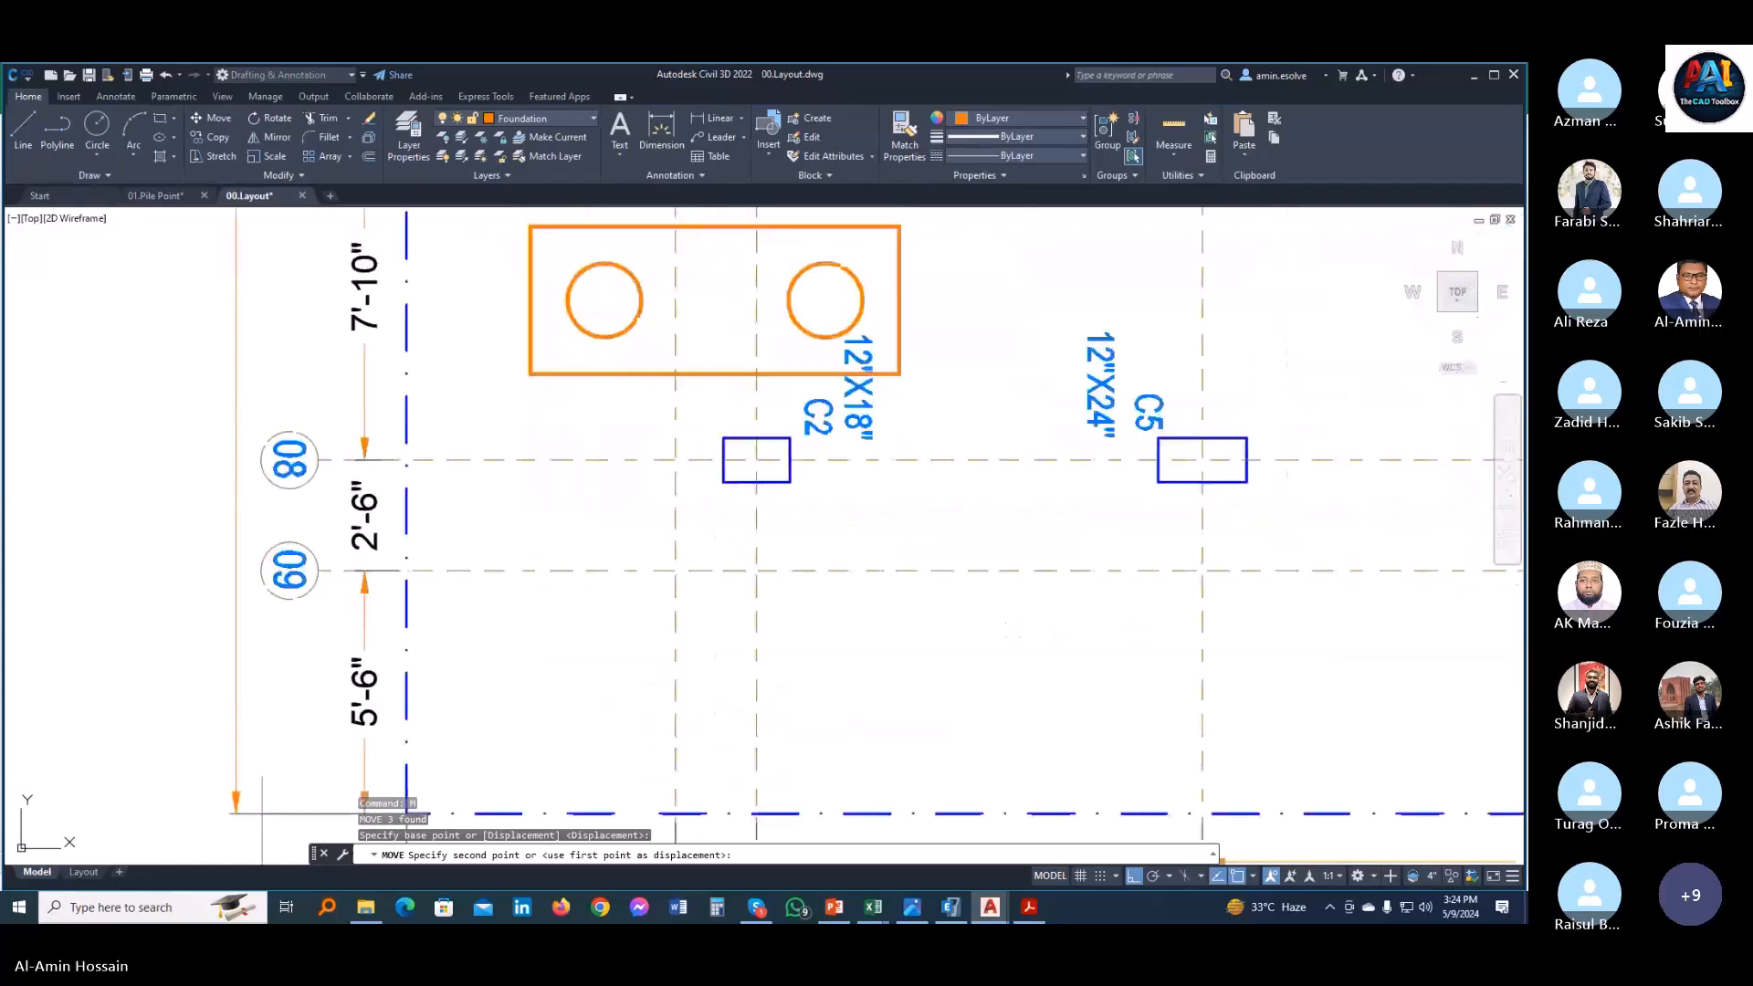
pyautogui.click(756, 459)
pyautogui.press('Escape')
# - Rotate the pile cap group about the C2 column centre to 270 degrees, so its long side runs vertically
pyautogui.click(793, 539)
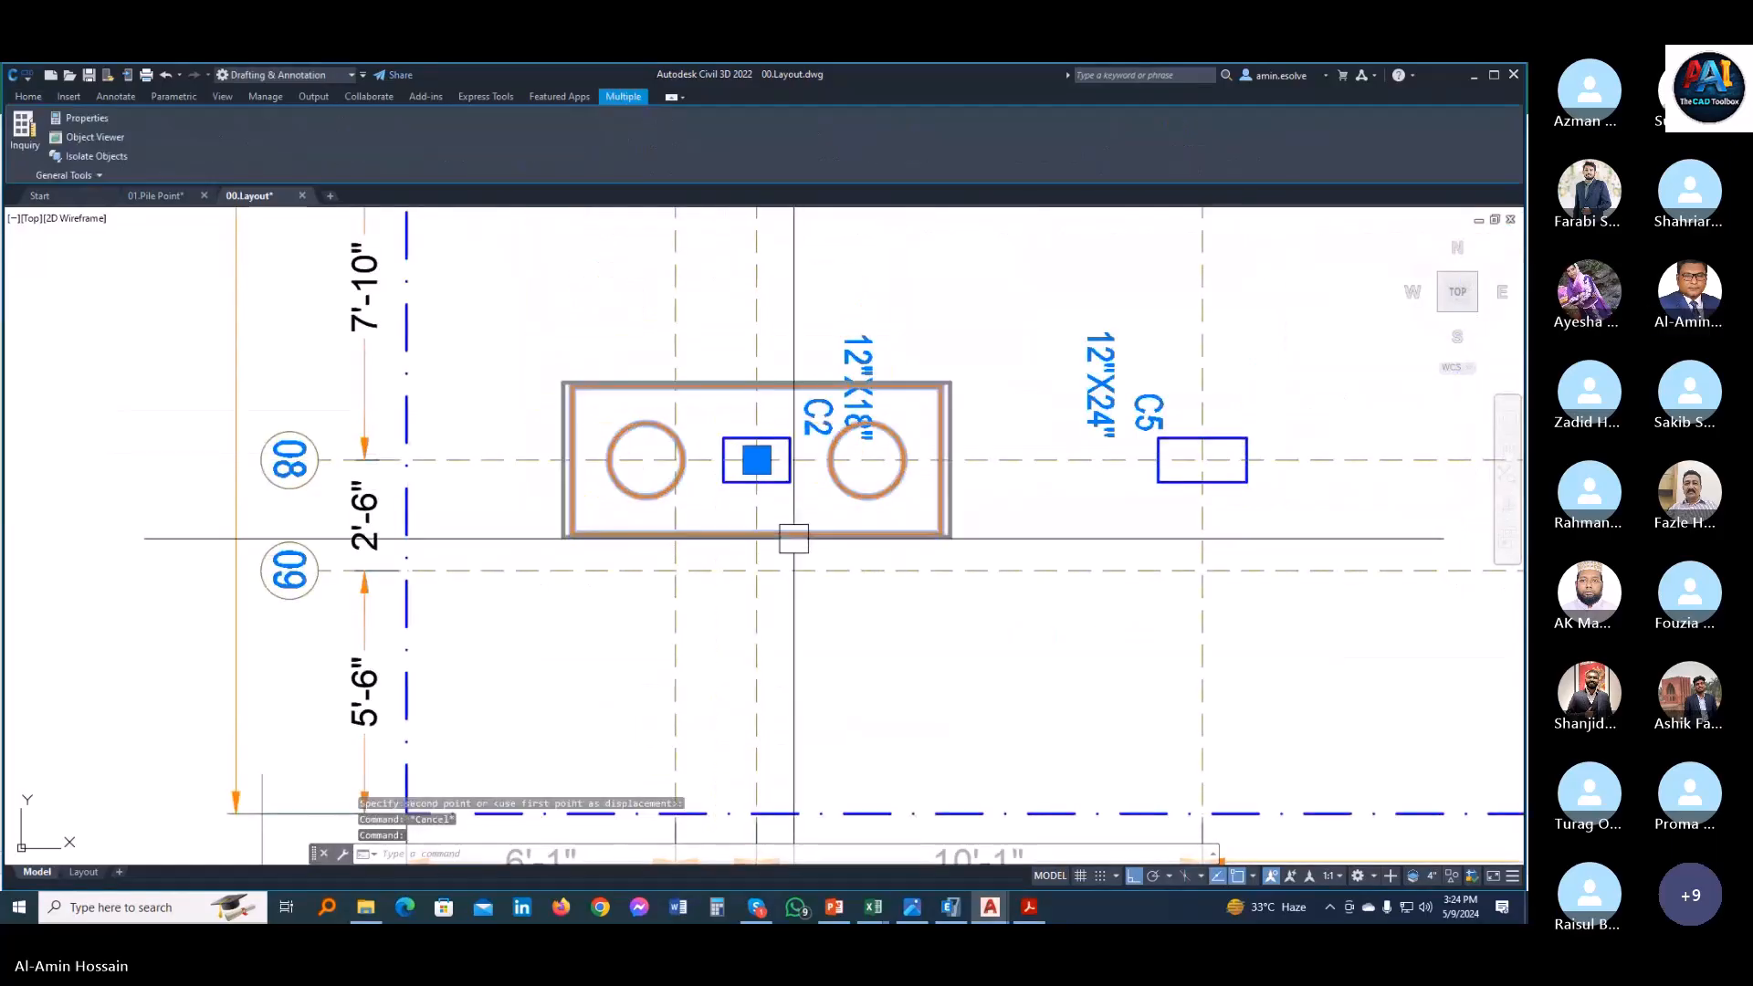
pyautogui.press('Return')
pyautogui.click(756, 460)
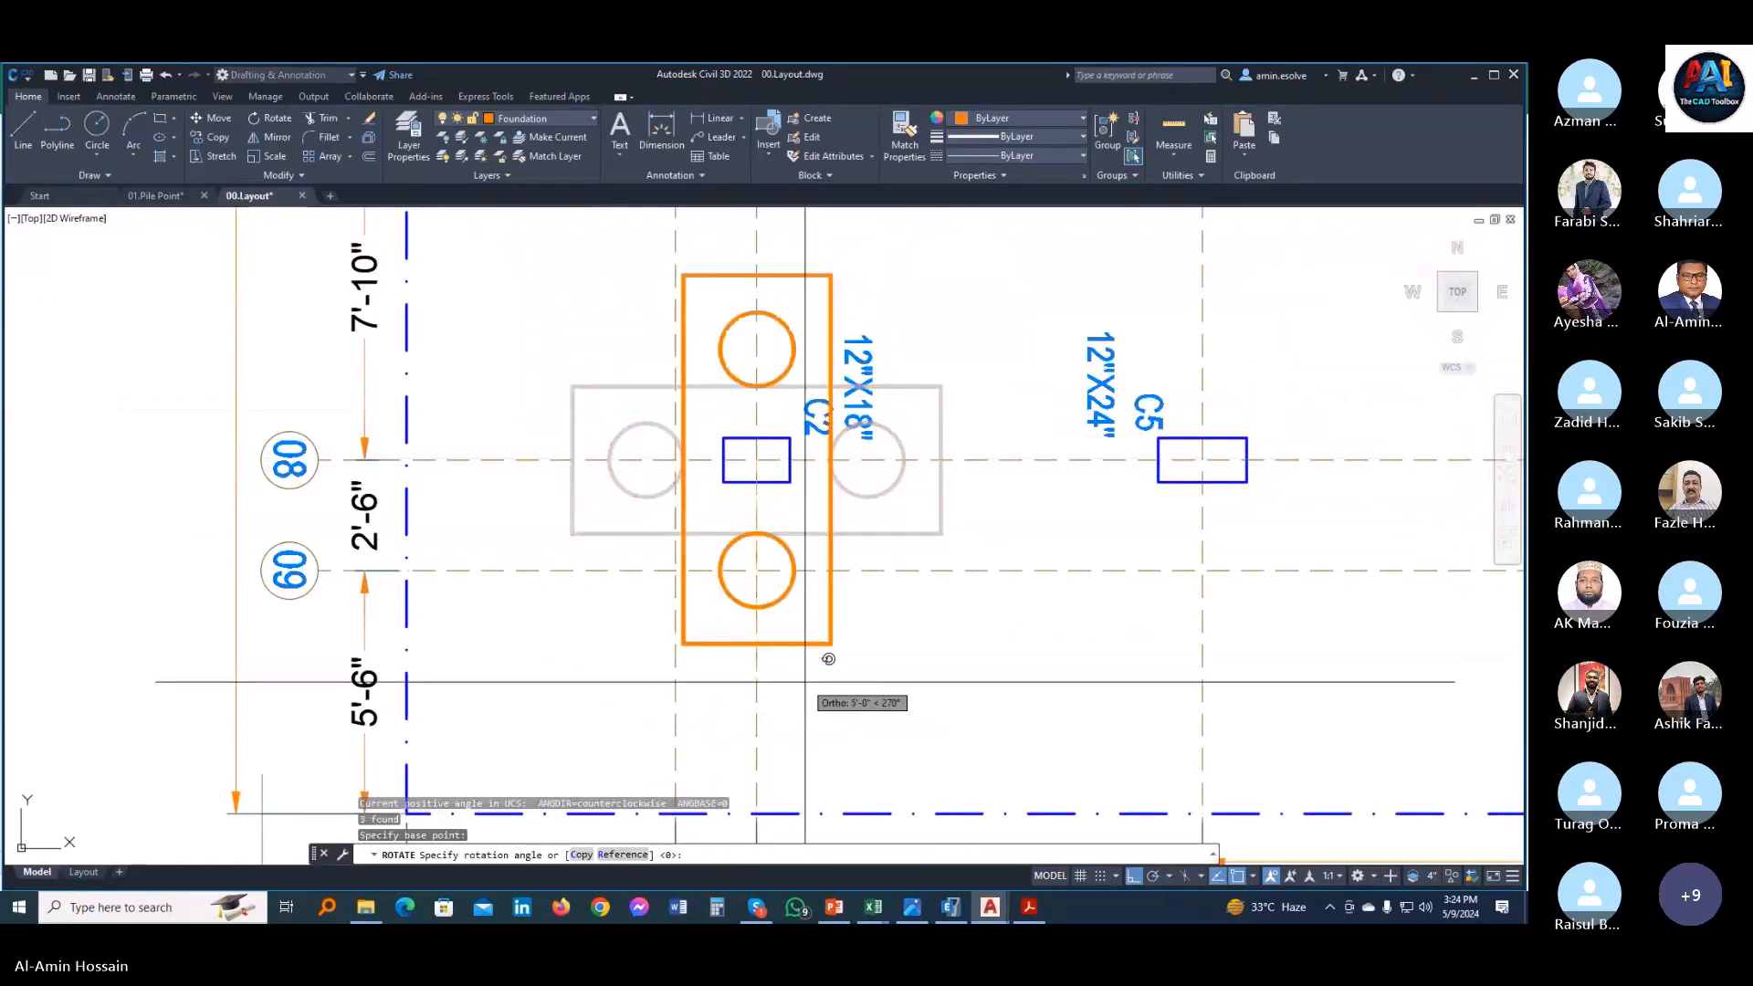
pyautogui.click(809, 700)
pyautogui.press('Escape')
# - Move the C2 and 12"X18" column labels to the right, clear of the pile cap outline
pyautogui.click(884, 403)
pyautogui.click(838, 394)
pyautogui.click(812, 416)
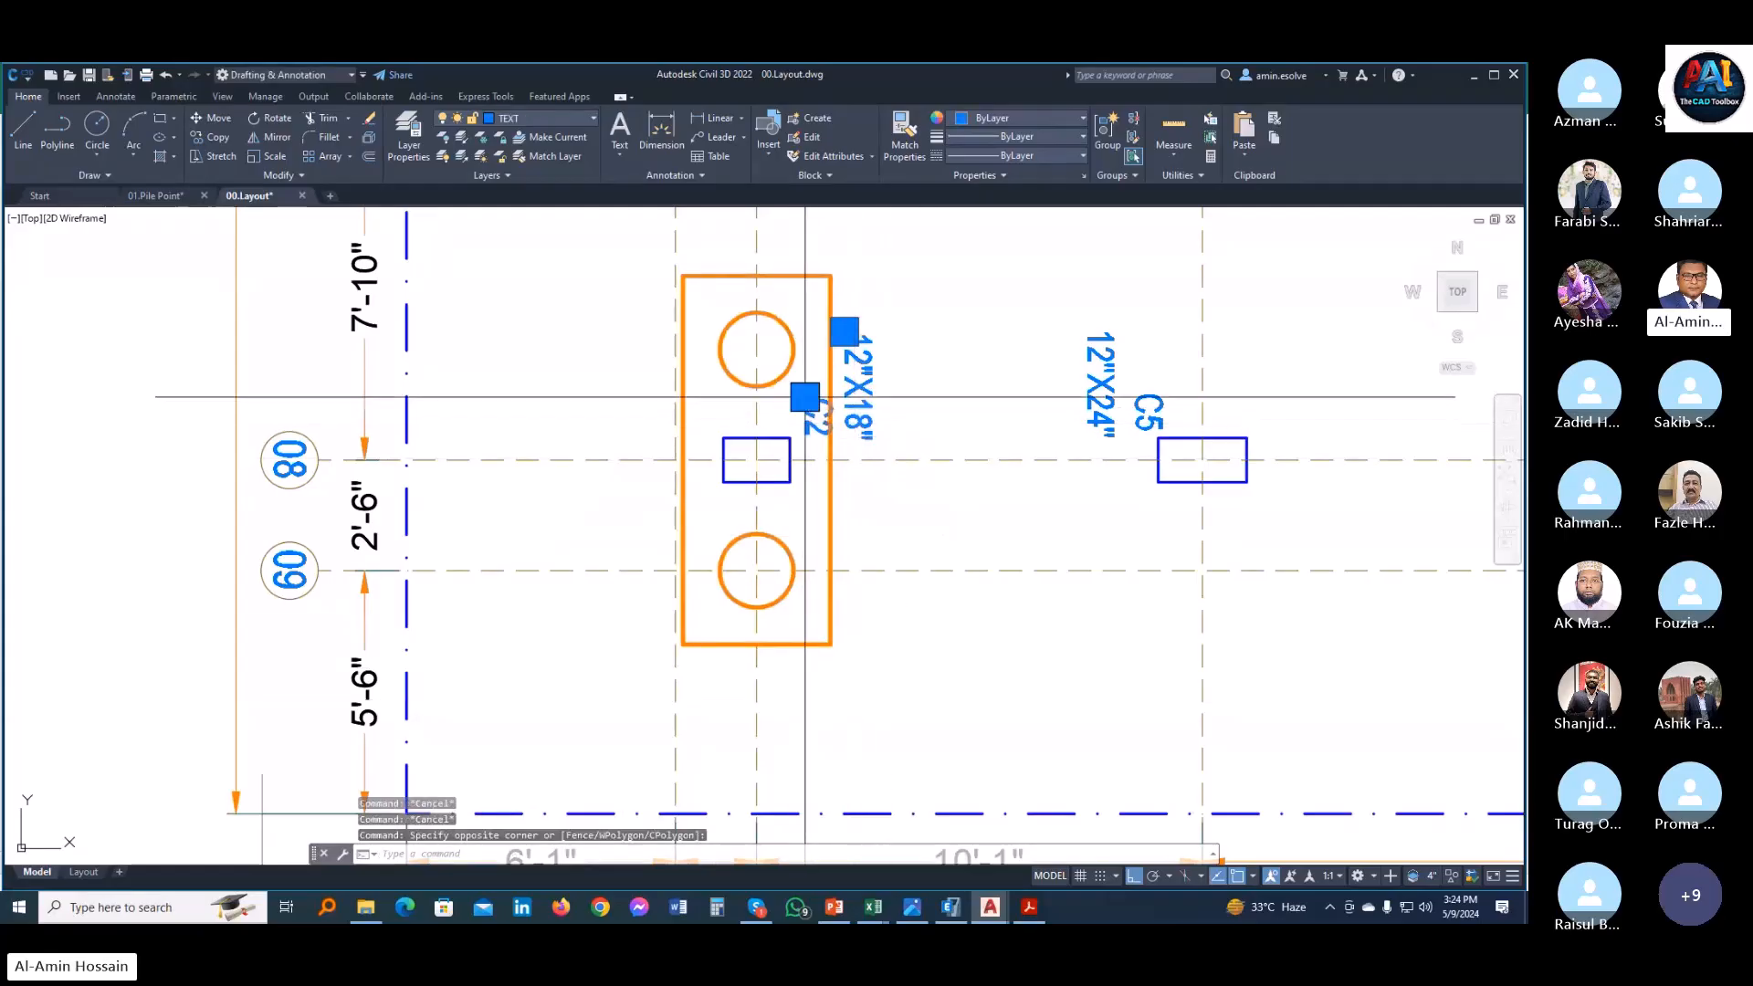
pyautogui.write('m')
pyautogui.press('Return')
pyautogui.click(906, 663)
pyautogui.click(960, 655)
pyautogui.press('Escape')
pyautogui.press('Escape')
pyautogui.scroll(-2, 868, 461)
pyautogui.moveTo(962, 455); pyautogui.dragTo(735, 486)
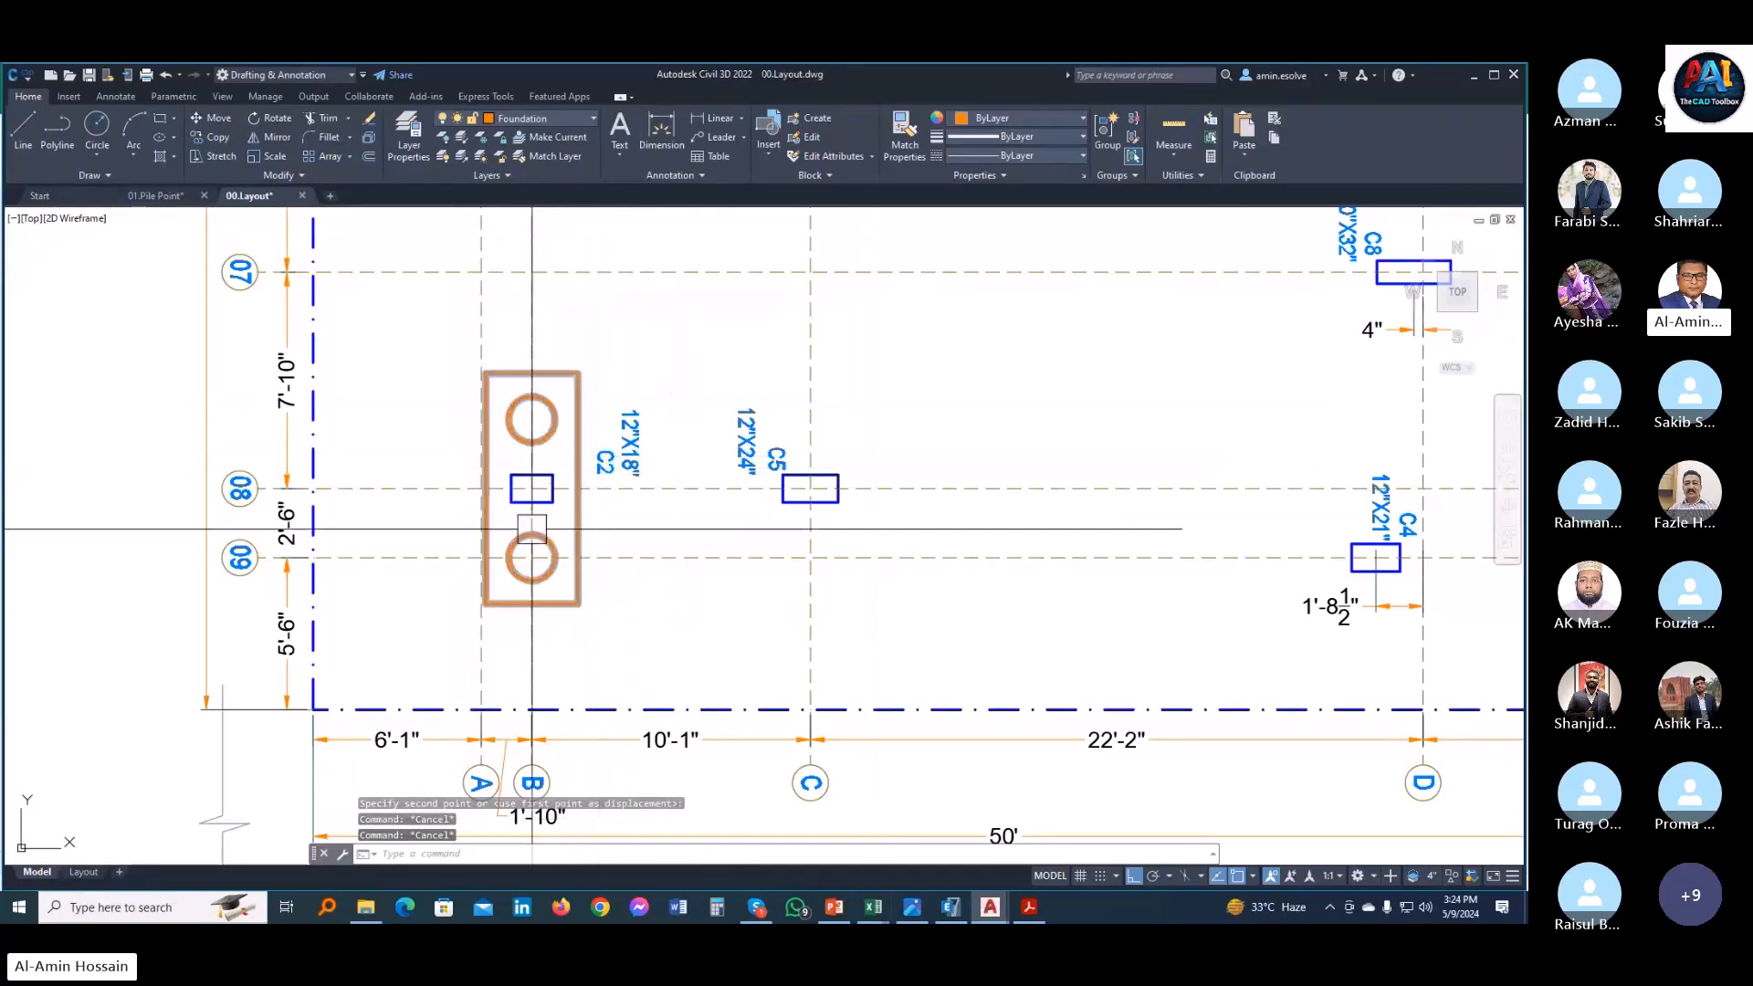
# - Switch to the Pile Foundation Design workbook in Excel and set the column size to 12 x 18 inch on the PileCap Thickness sheet
pyautogui.click(874, 911)
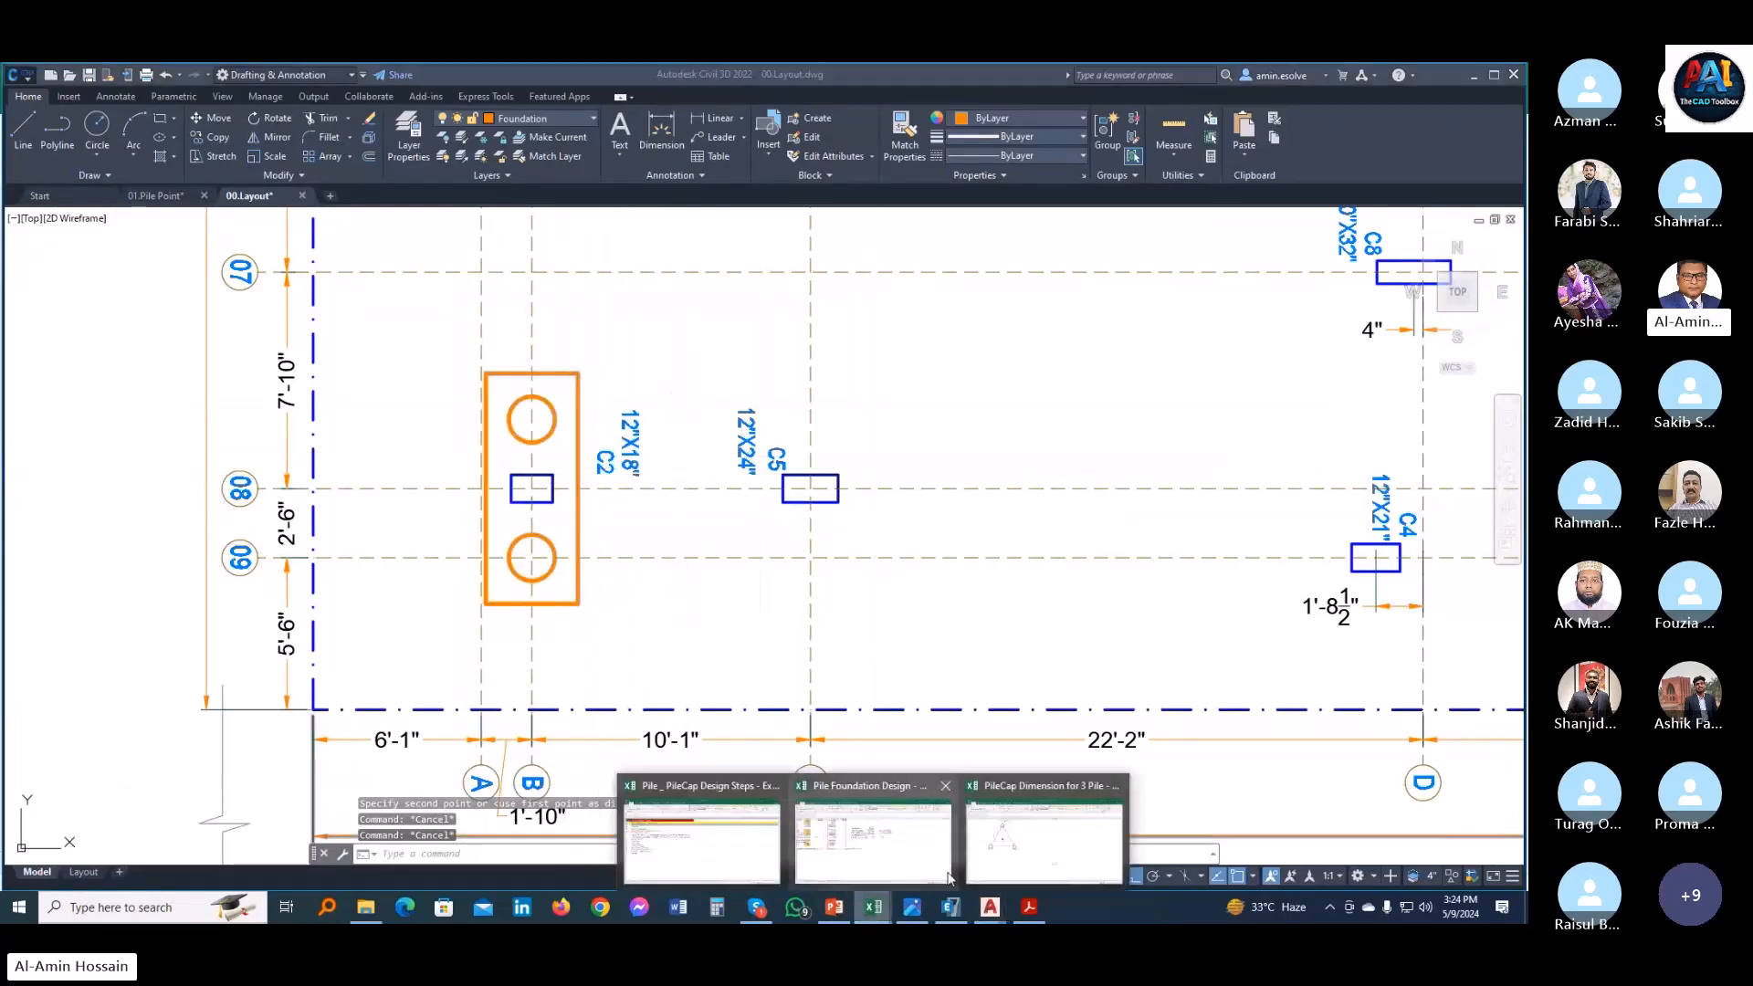
pyautogui.click(874, 866)
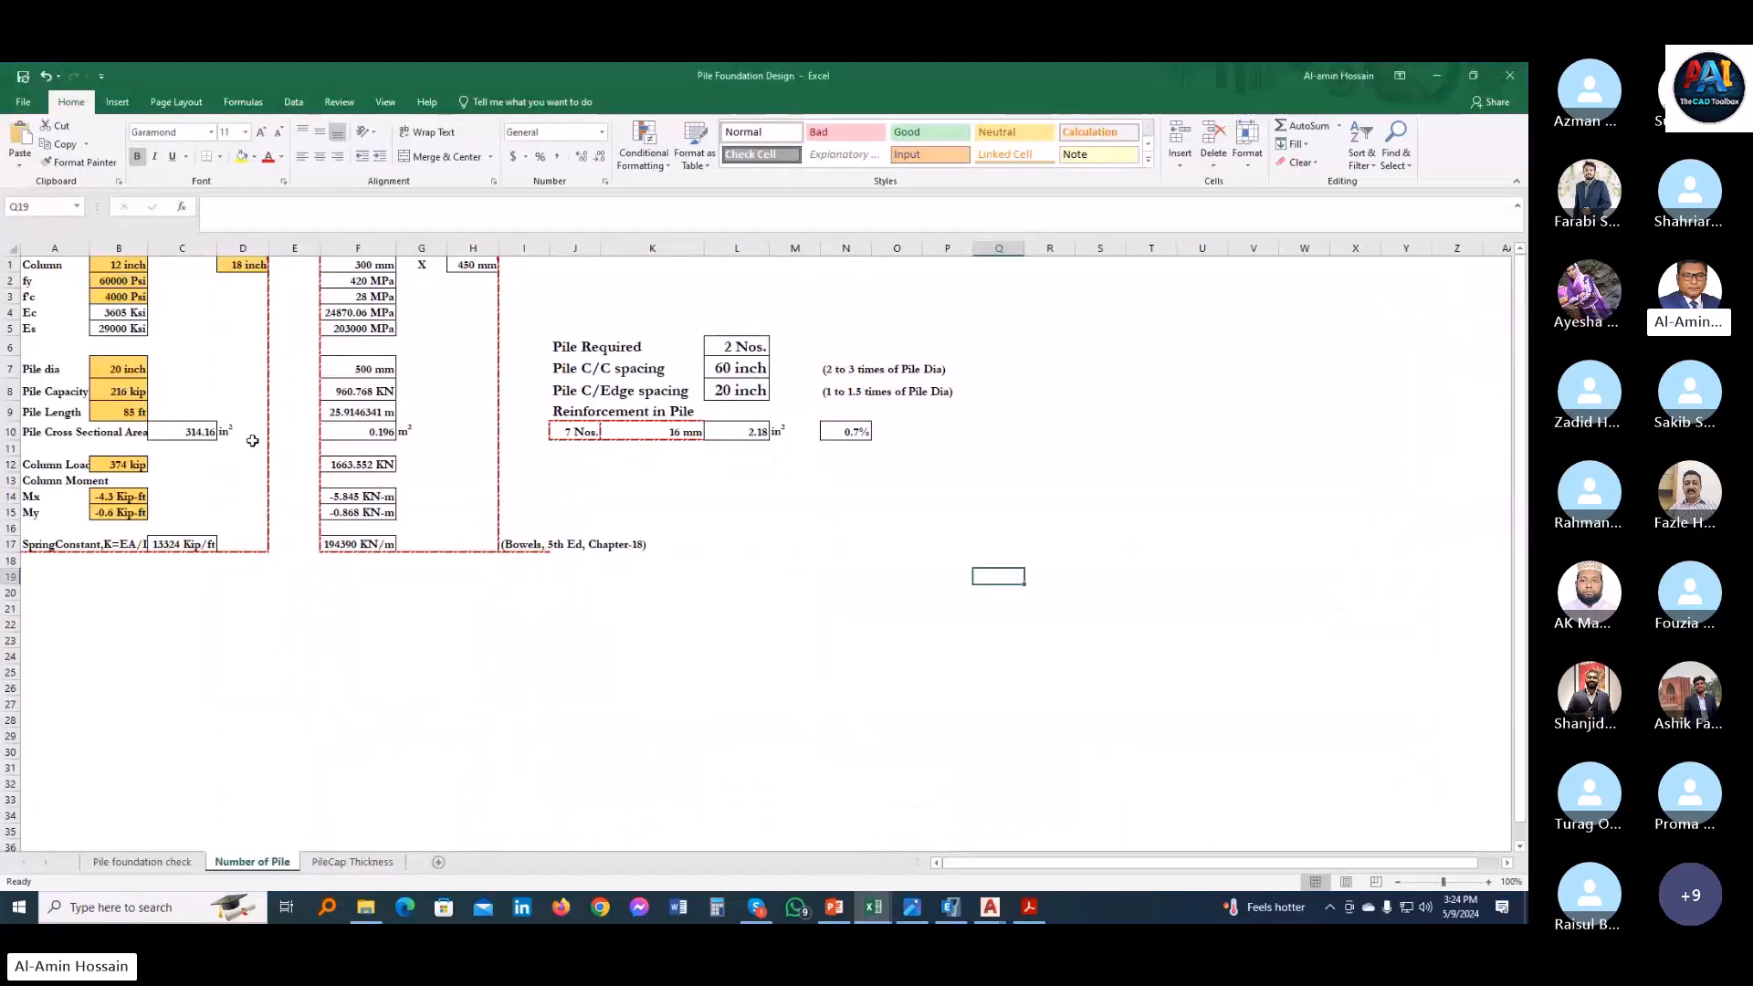
pyautogui.click(352, 862)
pyautogui.click(149, 281)
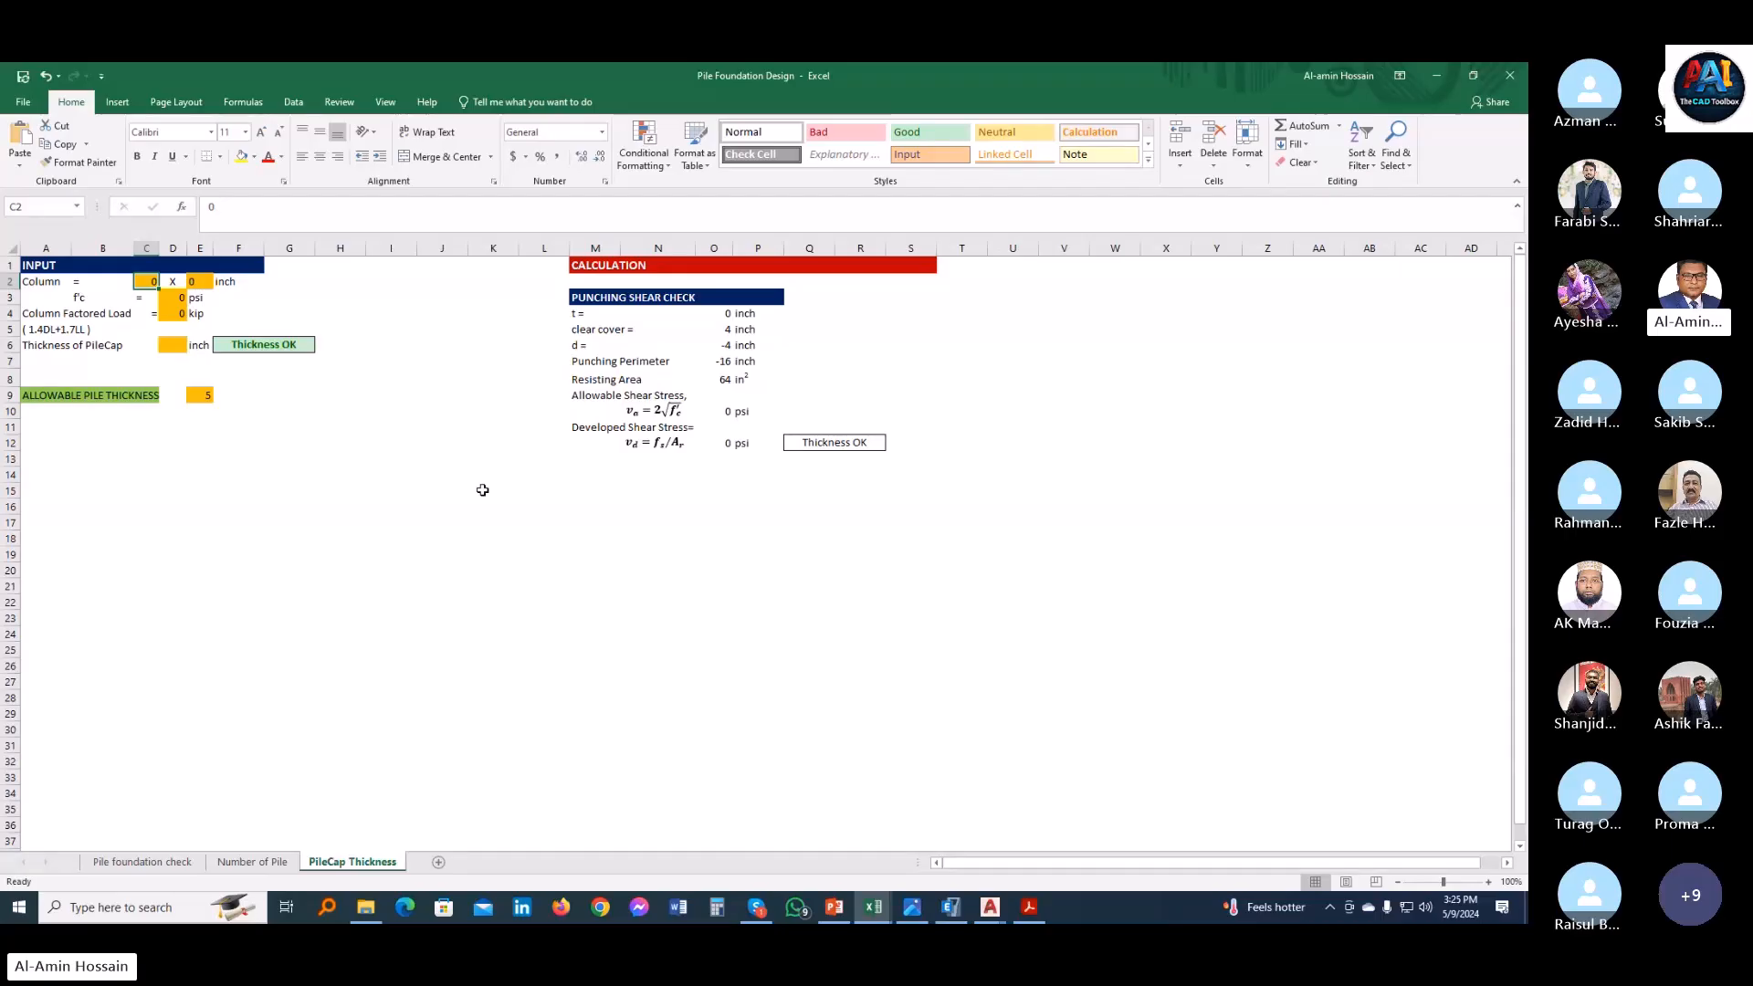
pyautogui.write('12')
pyautogui.press('Right')
pyautogui.press('Right')
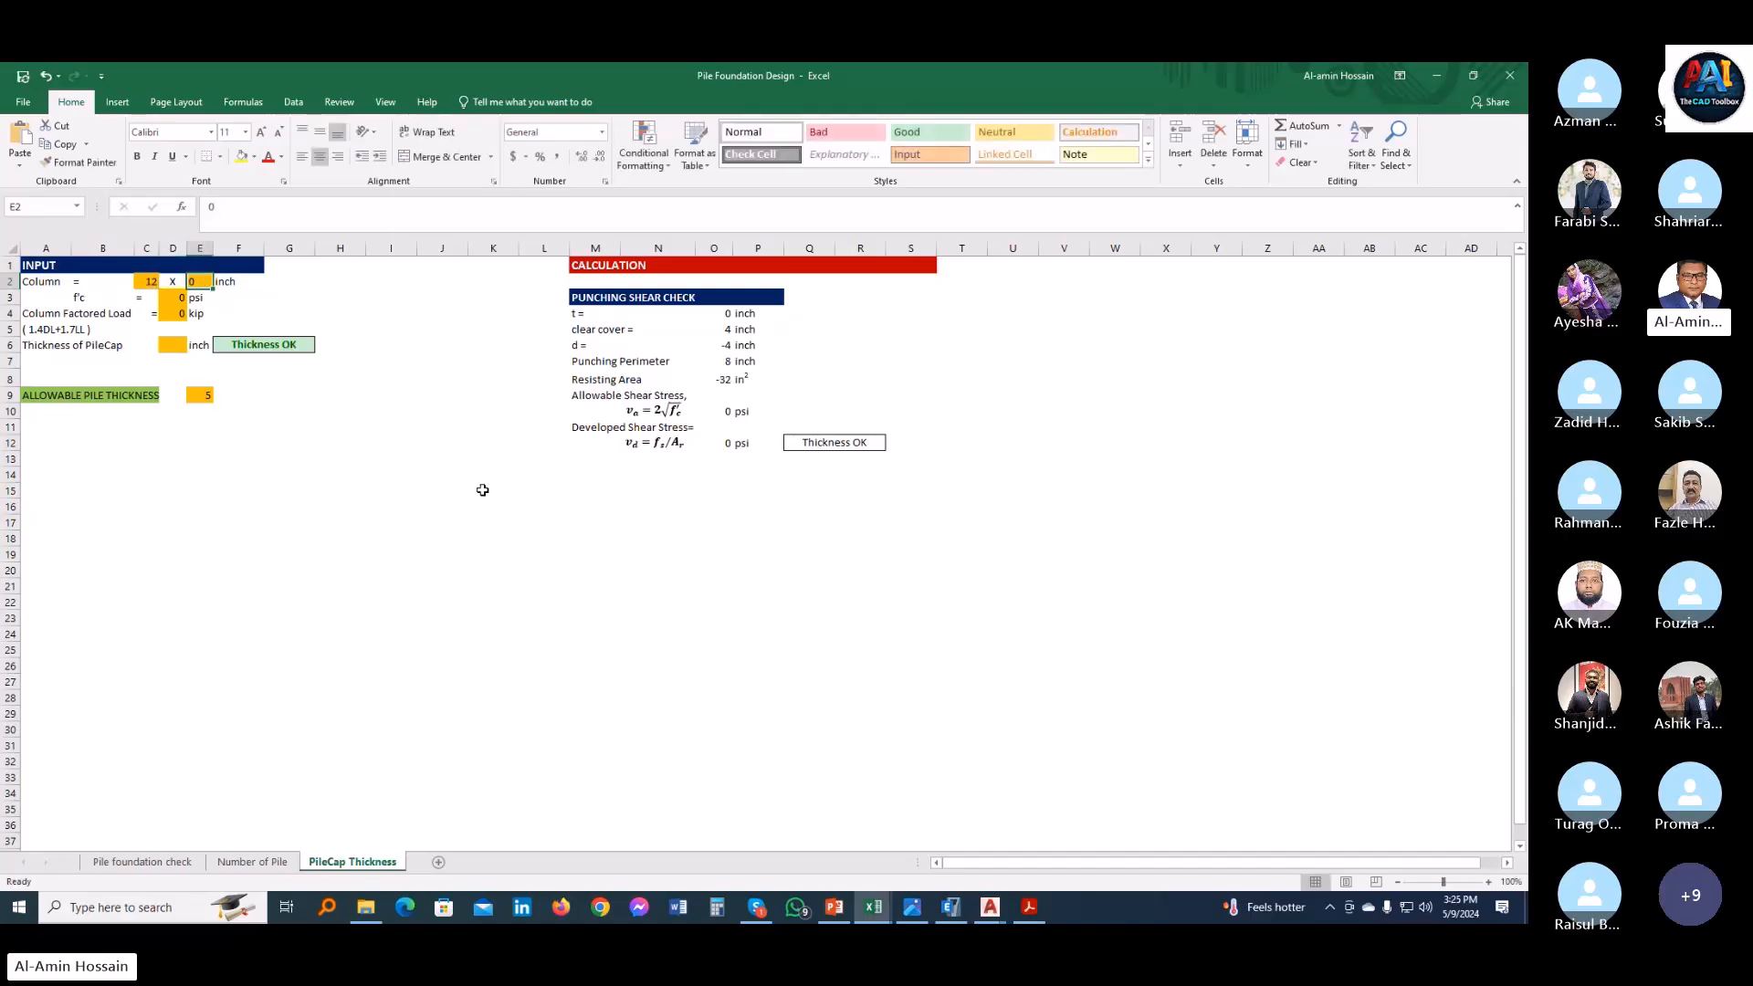
pyautogui.write('18')
pyautogui.press('Return')
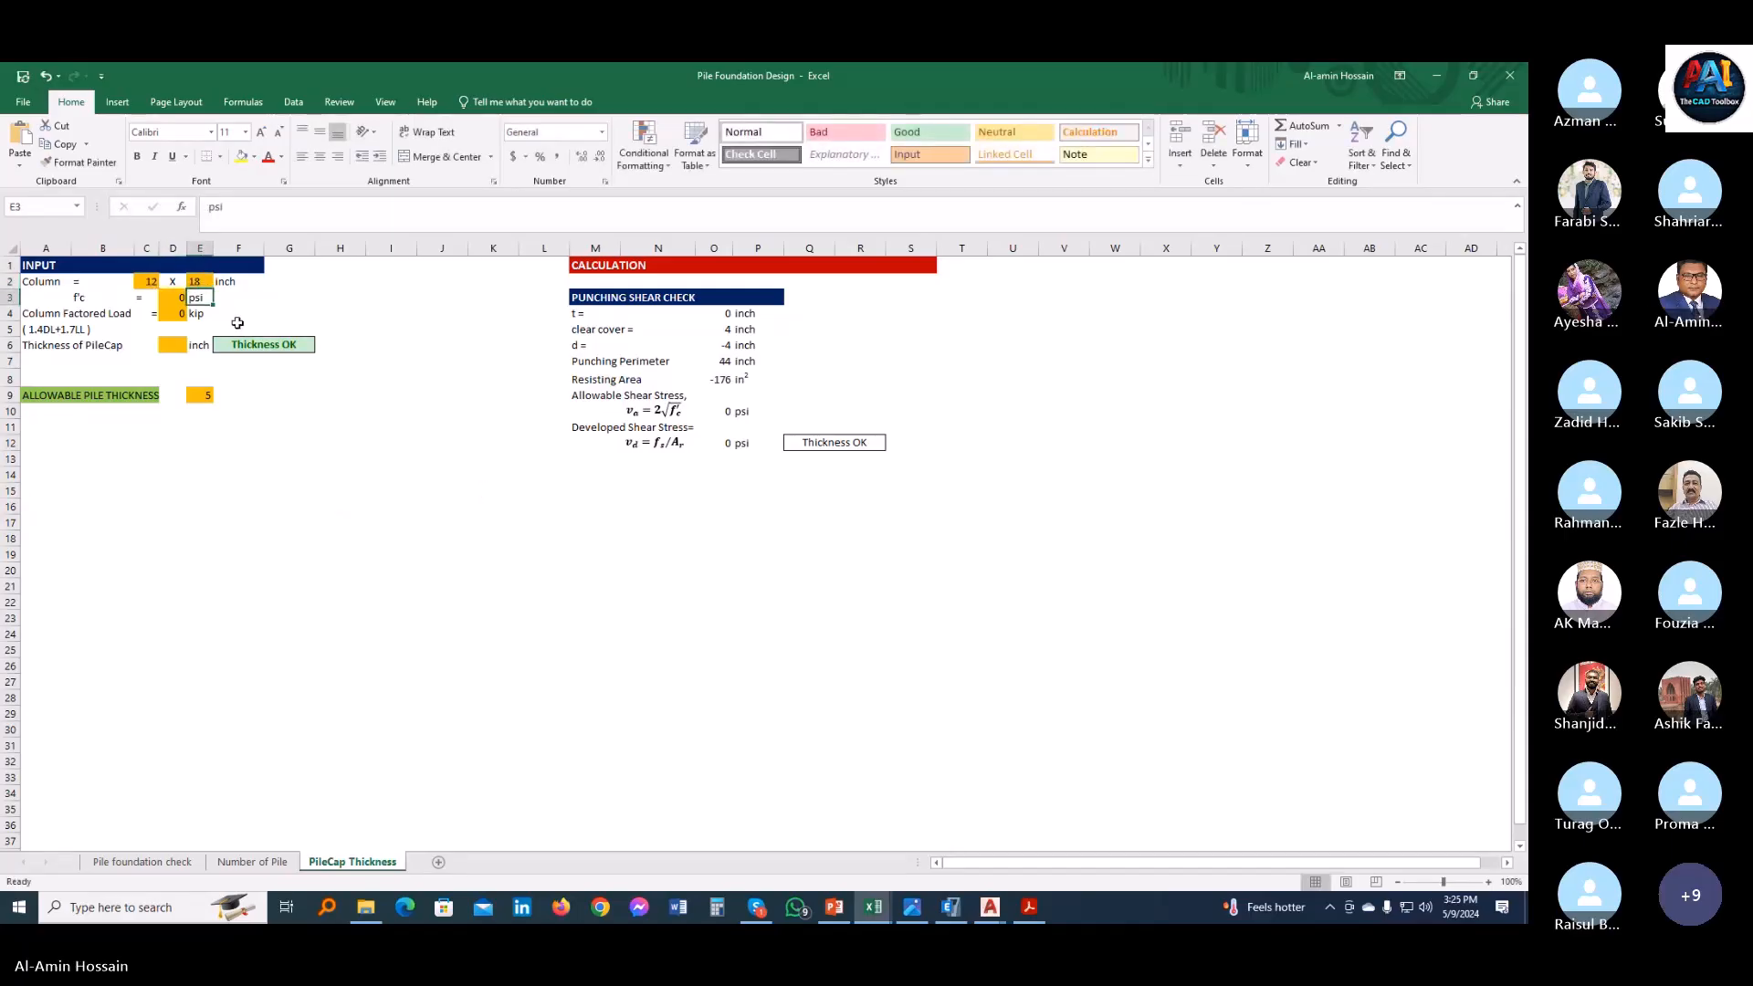
# - Set the concrete strength f'c to 4000 psi in the pile cap thickness inputs
pyautogui.click(178, 298)
pyautogui.write('4000')
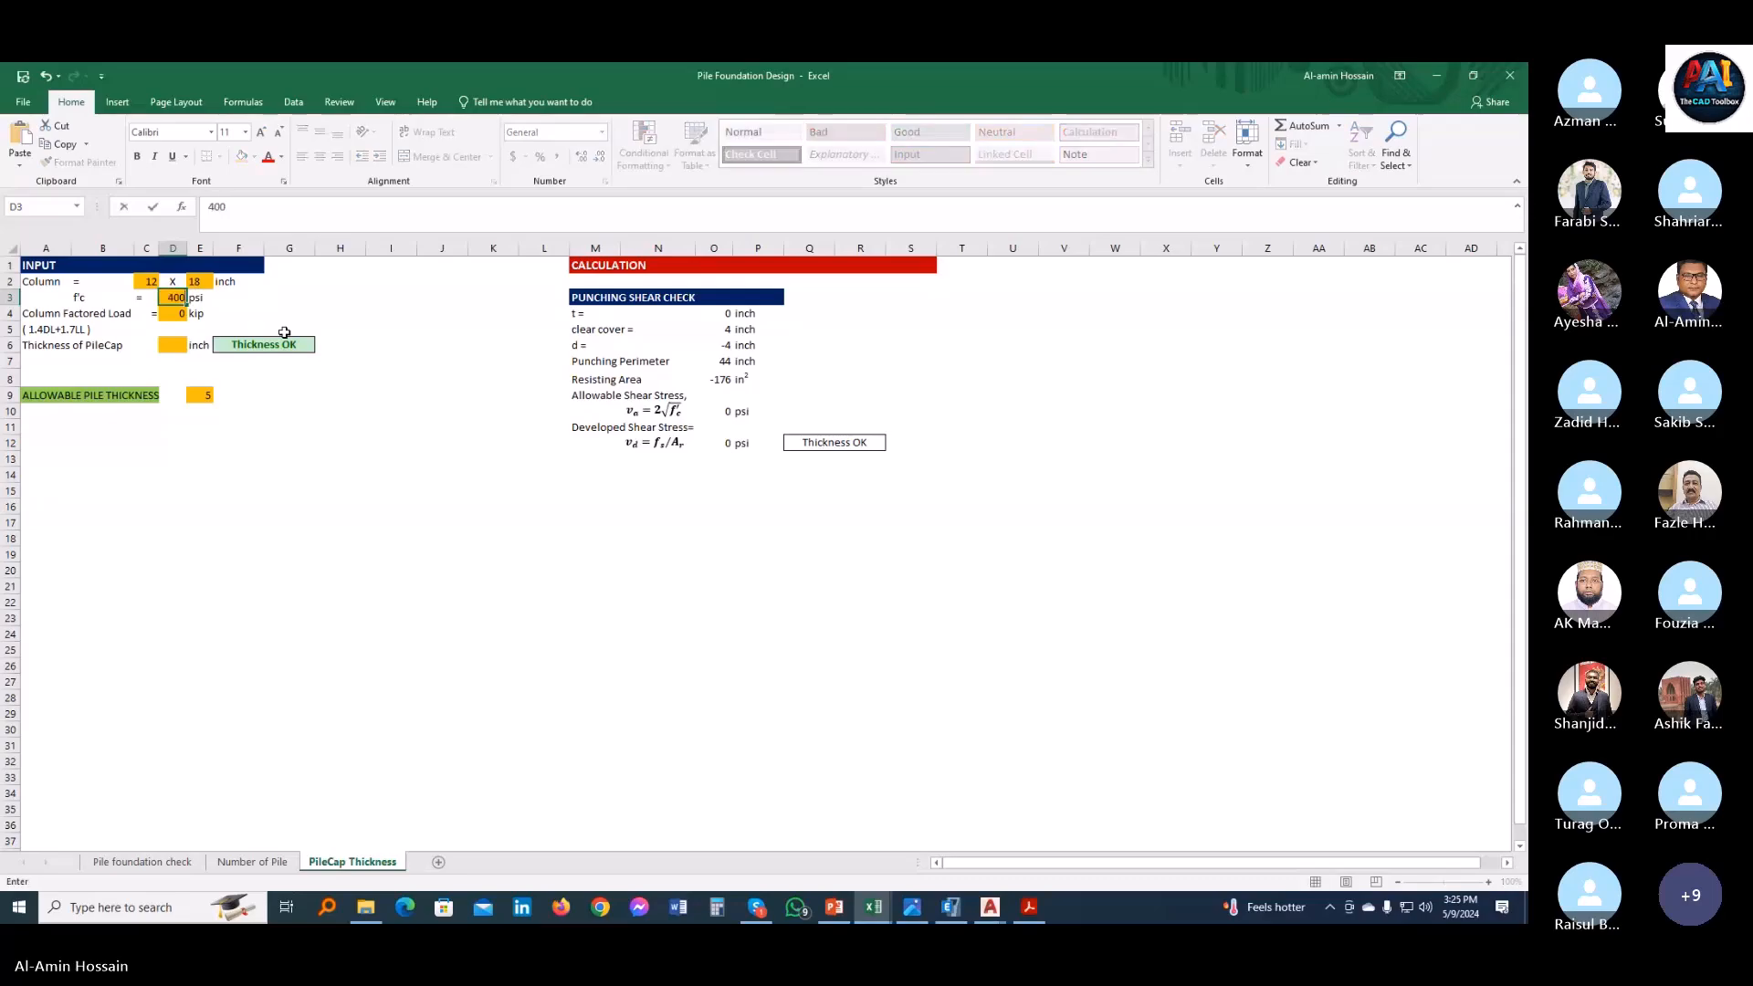
pyautogui.press('Return')
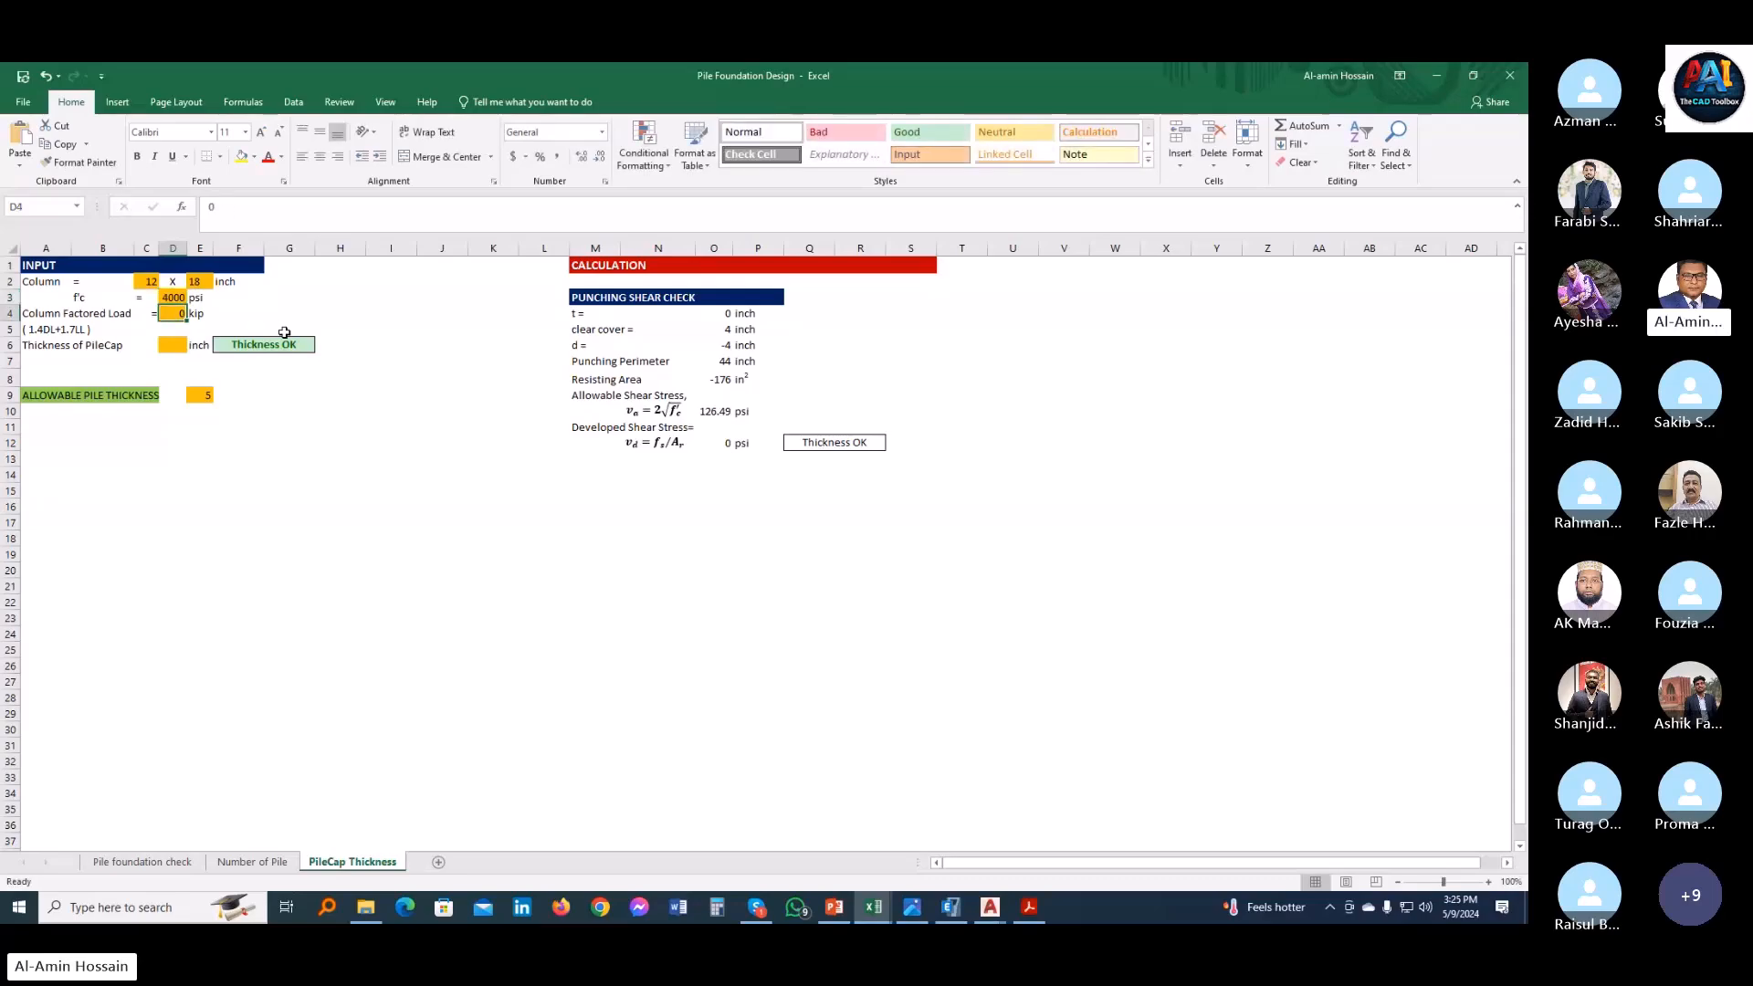
# - Switch to the Foundation Design Presentation in PowerPoint and go to the slide with the 1.4 dead load + 1.7 live load reactions
pyautogui.click(79, 330)
pyautogui.click(168, 634)
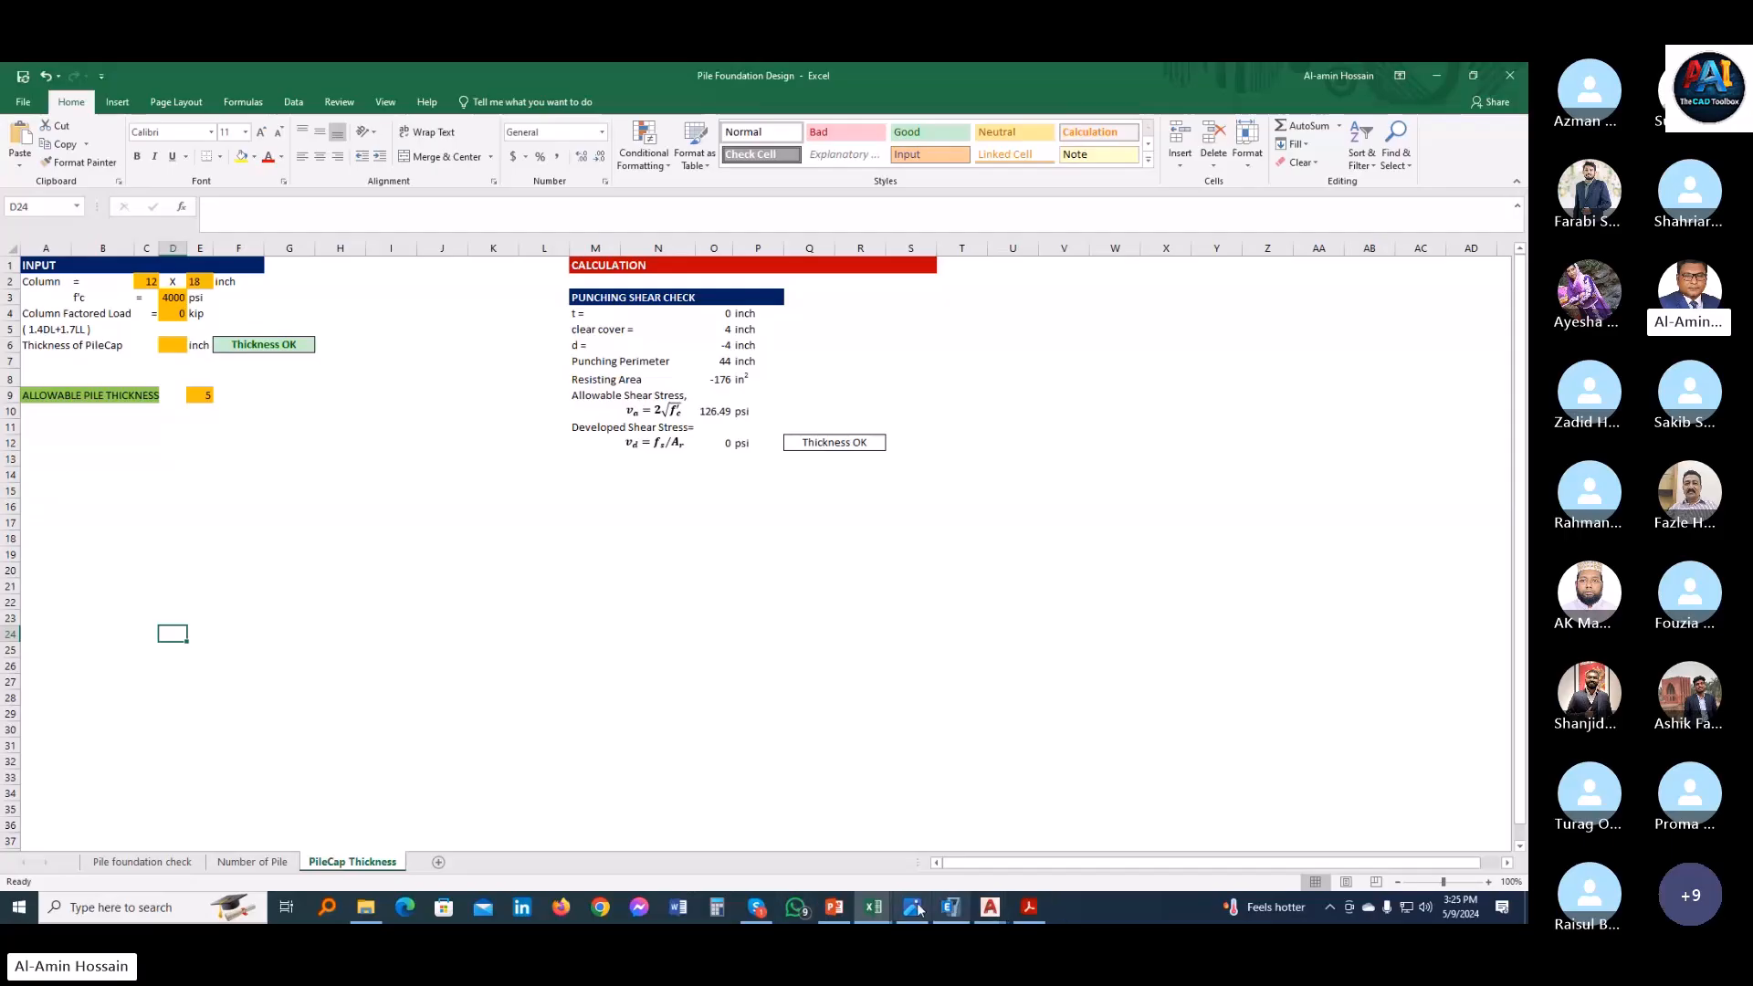
pyautogui.click(833, 906)
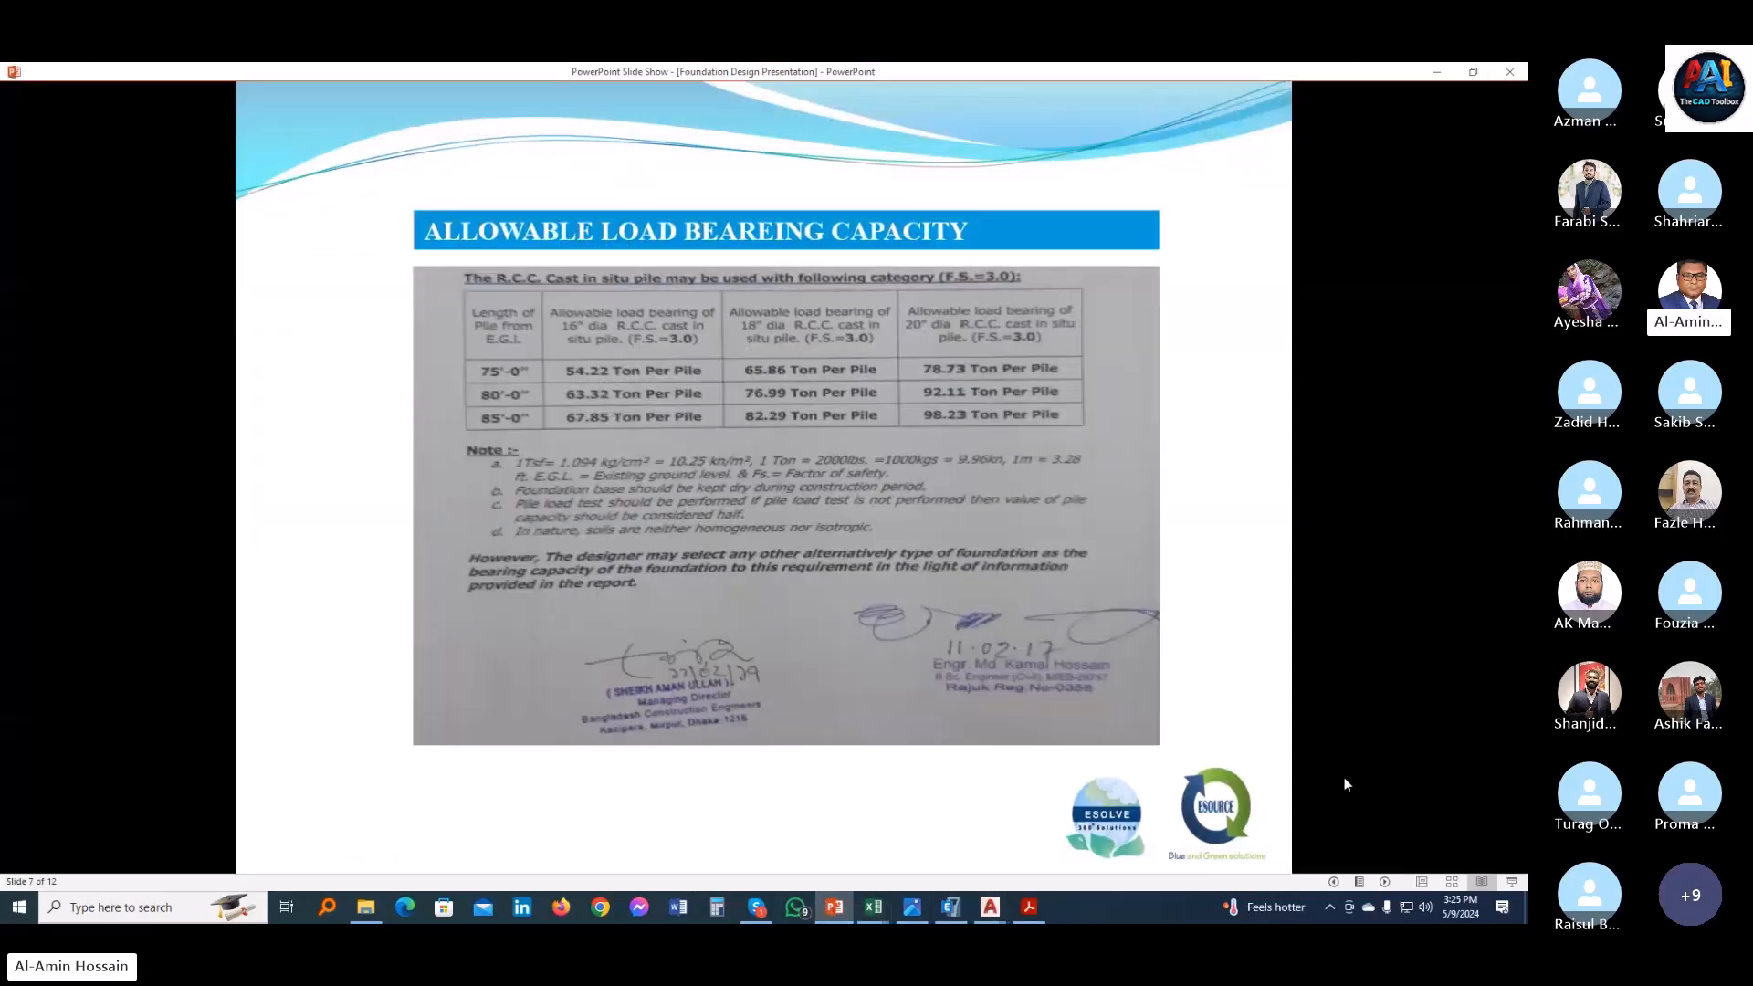
pyautogui.doubleClick(1385, 882)
pyautogui.click(1384, 882)
pyautogui.click(1384, 882)
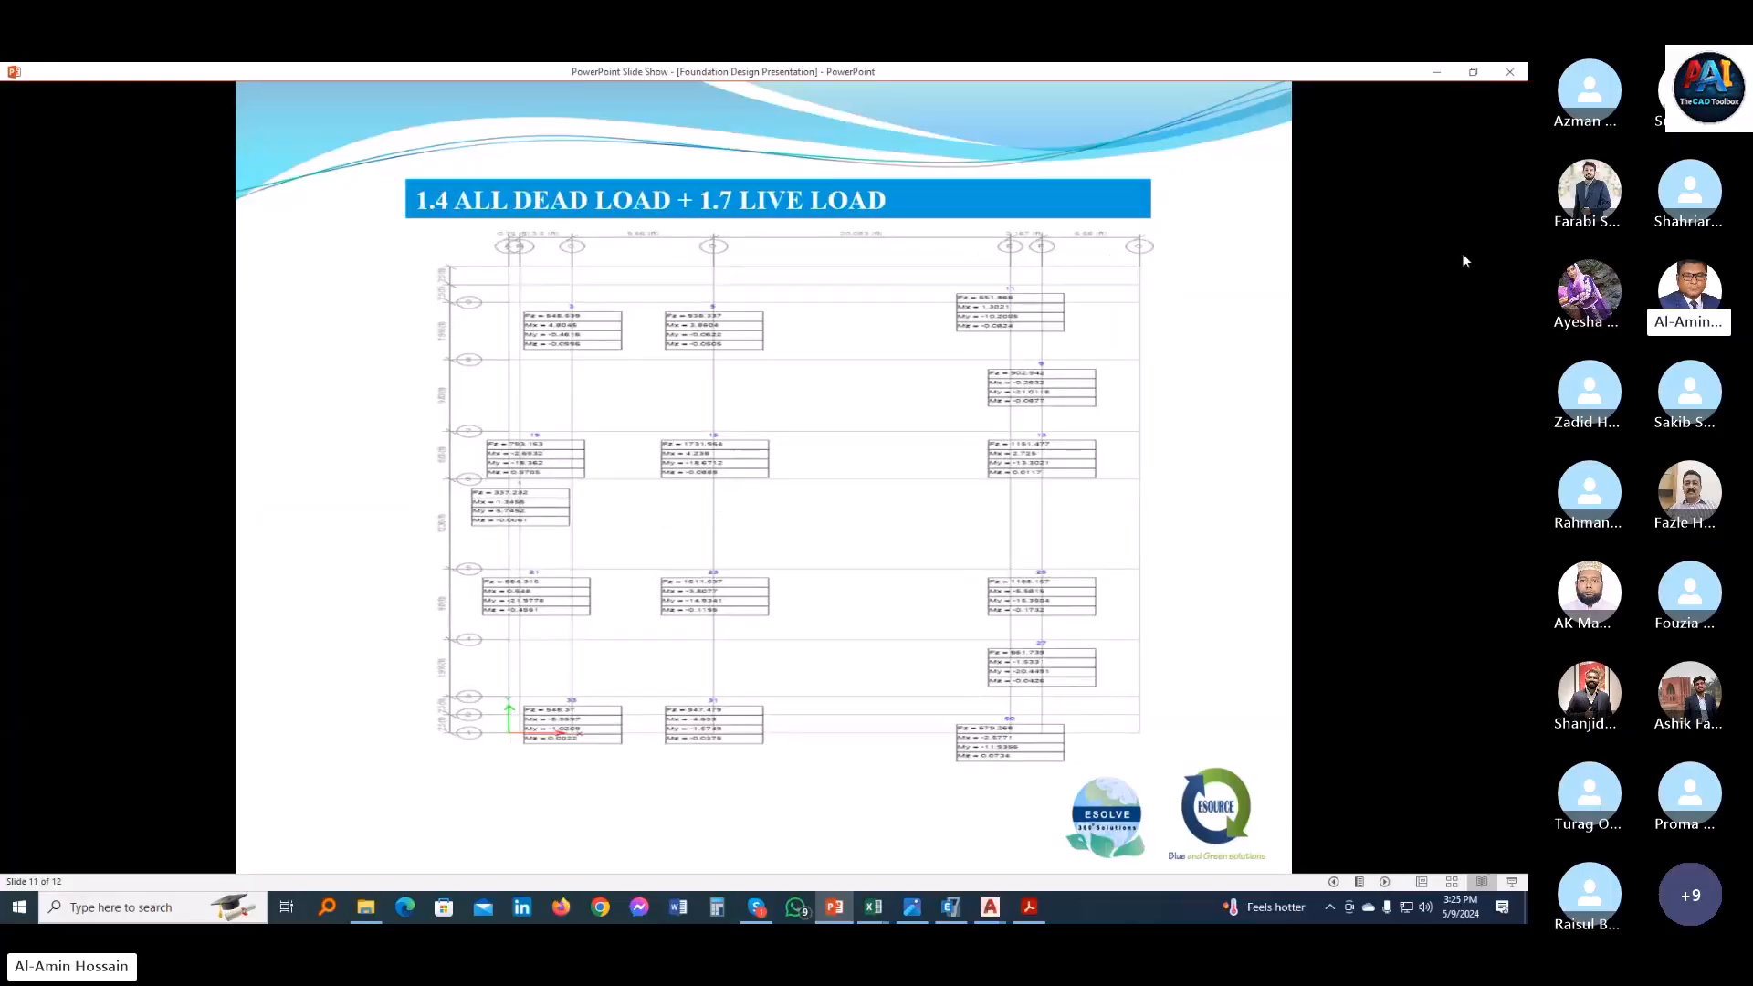
# - Look up the factored vertical load at node 33 for column C2 in the 1.4 DL + 1.7 LL.png image
pyautogui.click(912, 907)
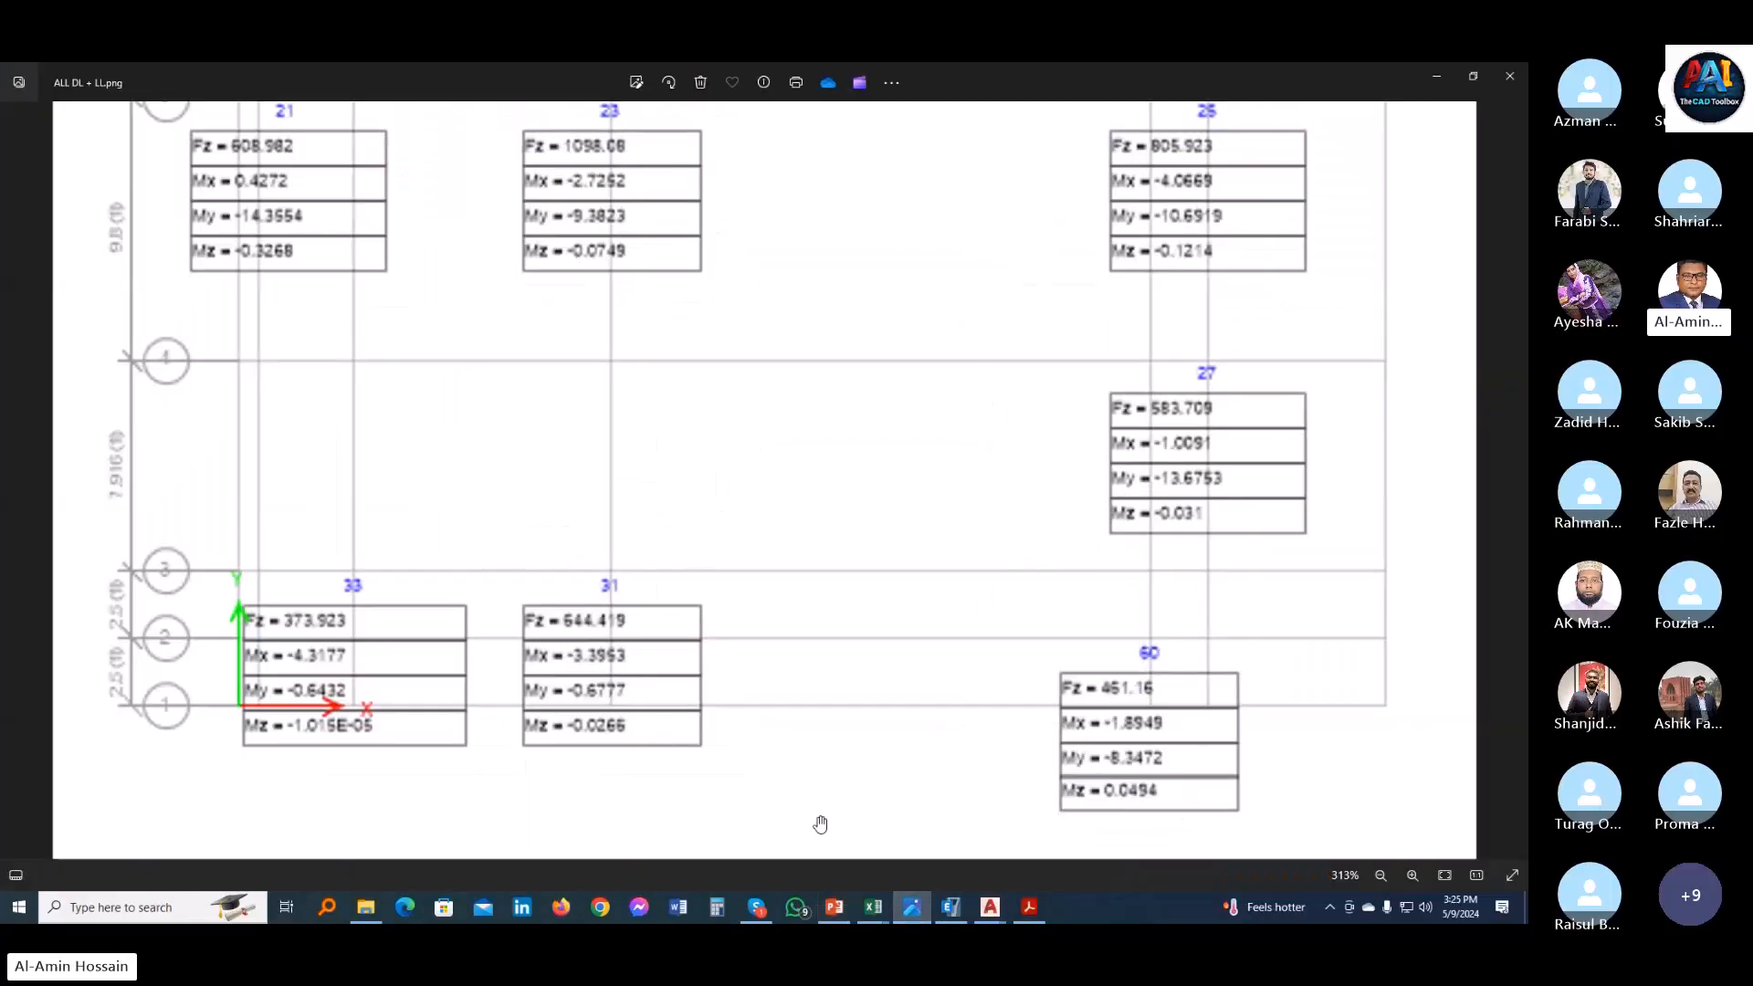
pyautogui.scroll(-5, 782, 675)
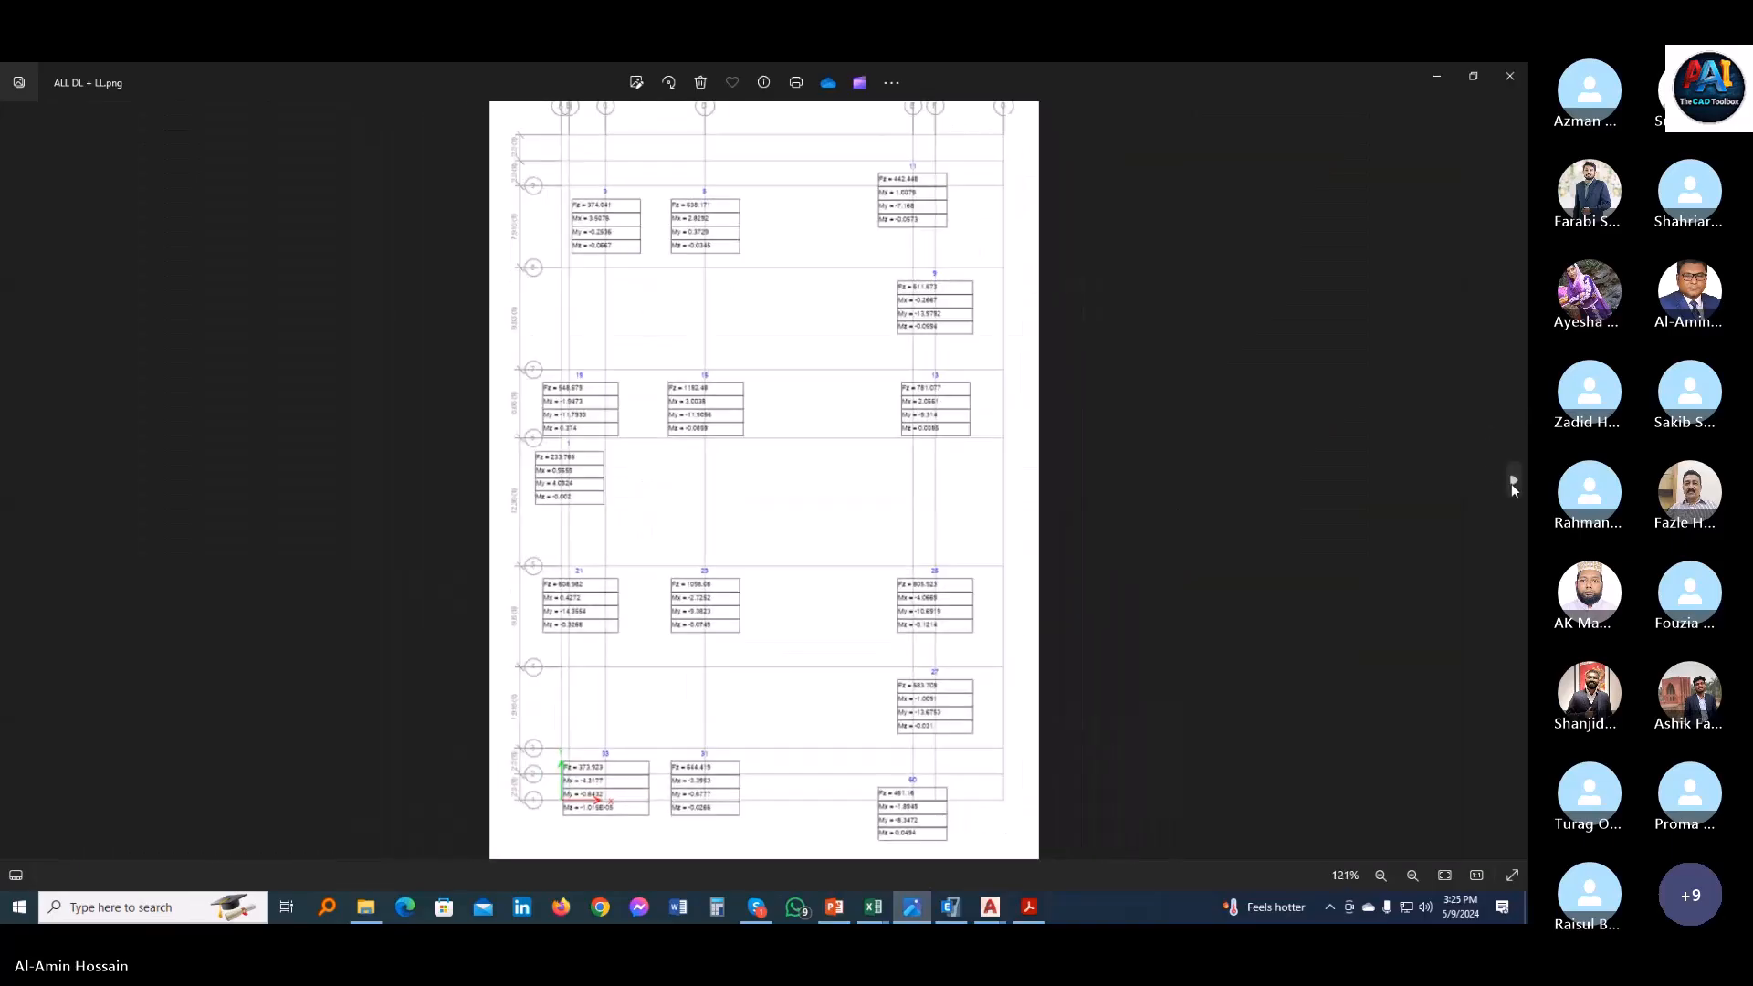
pyautogui.click(1512, 481)
pyautogui.press('Right')
pyautogui.press('Right')
pyautogui.press('Right')
pyautogui.press('Right')
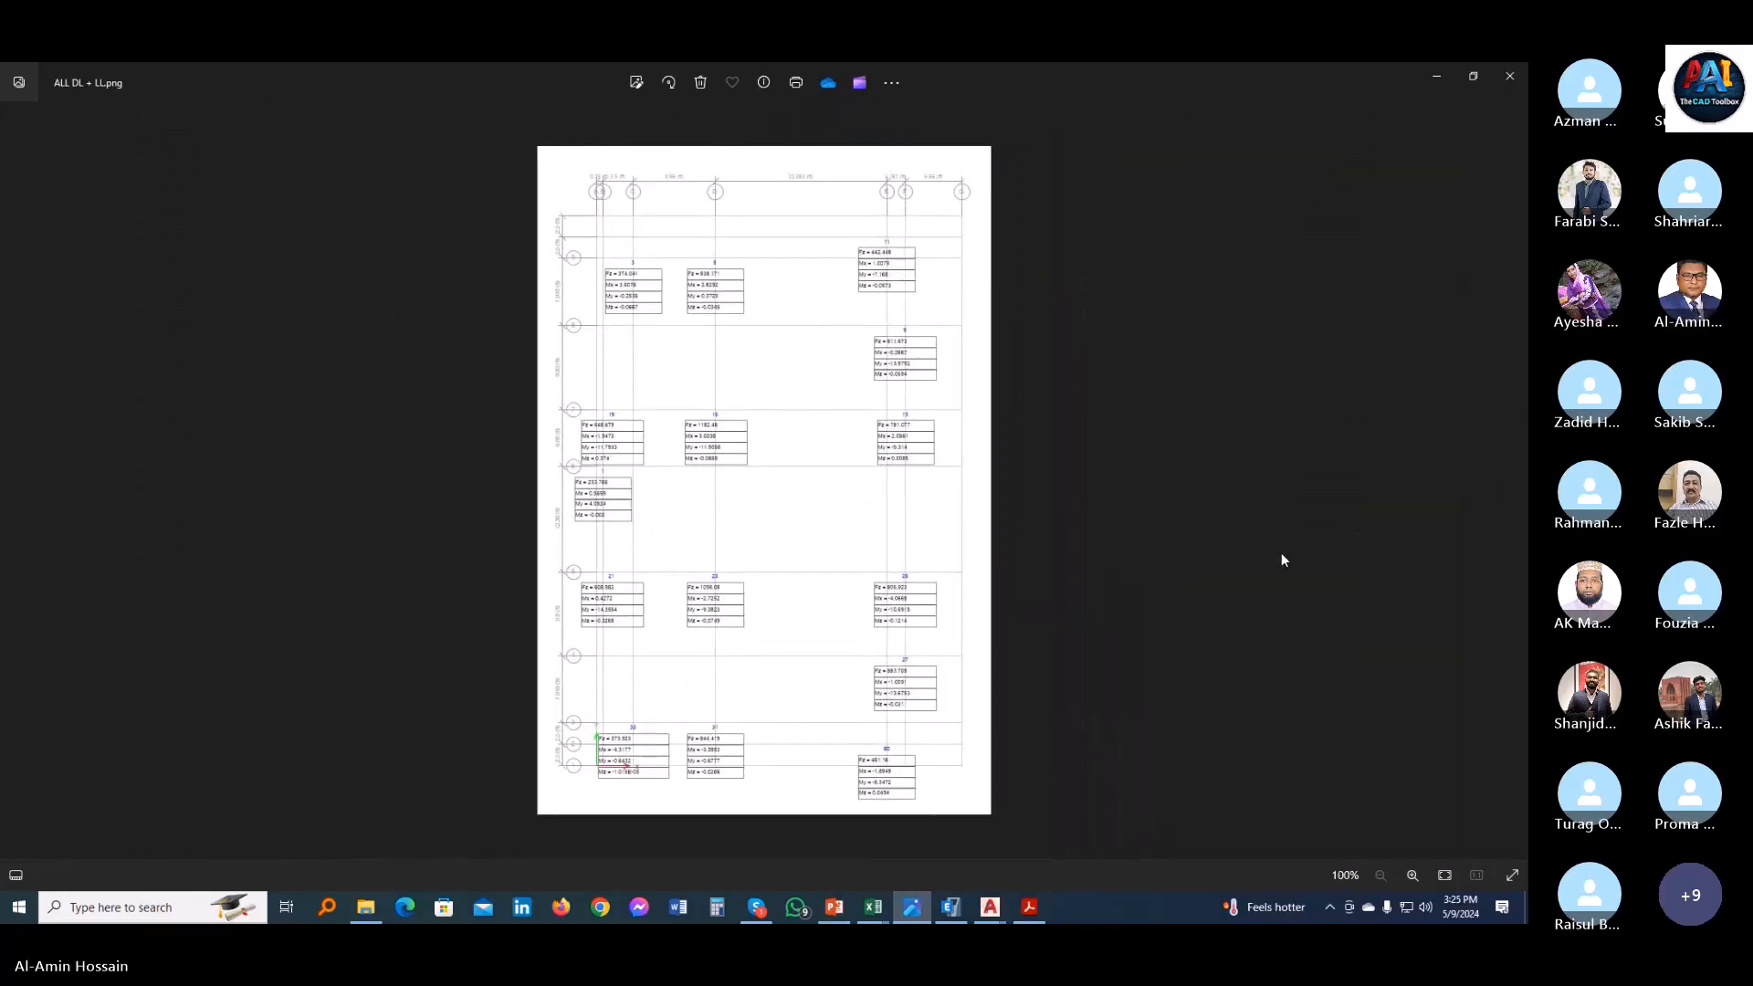
pyautogui.press('Left')
pyautogui.press('Left')
pyautogui.press('Left')
pyautogui.press('Left')
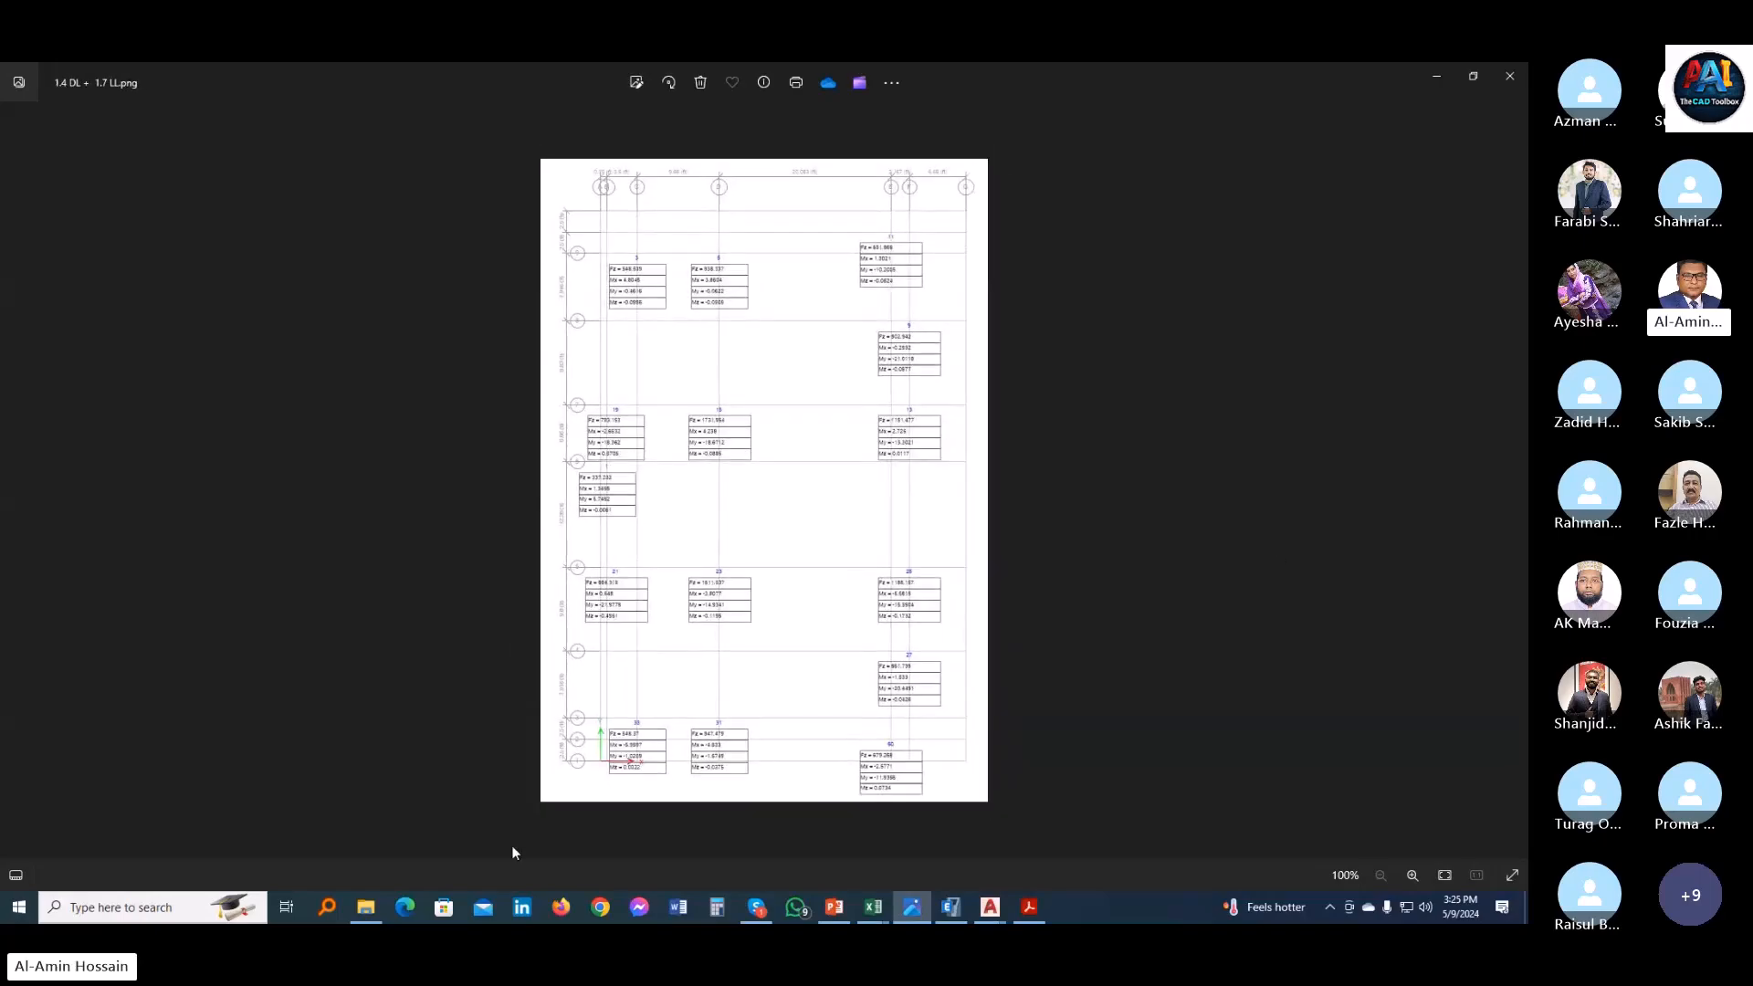
pyautogui.scroll(5, 595, 654)
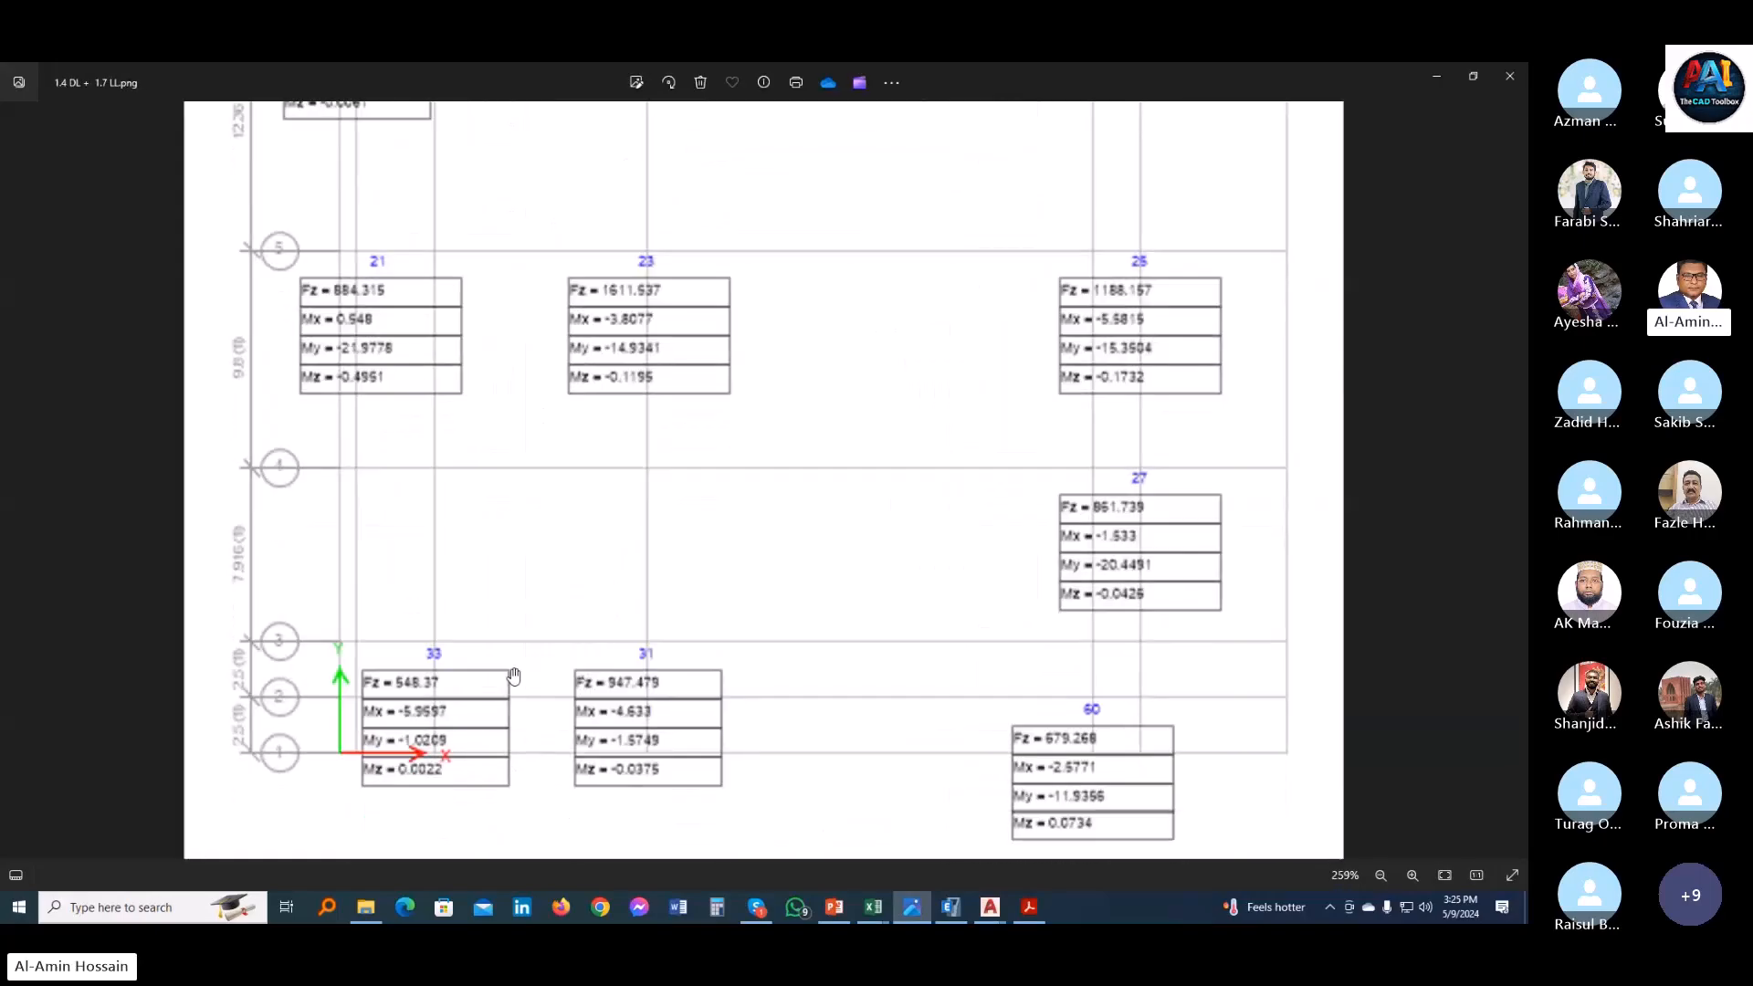
pyautogui.scroll(-4, 407, 685)
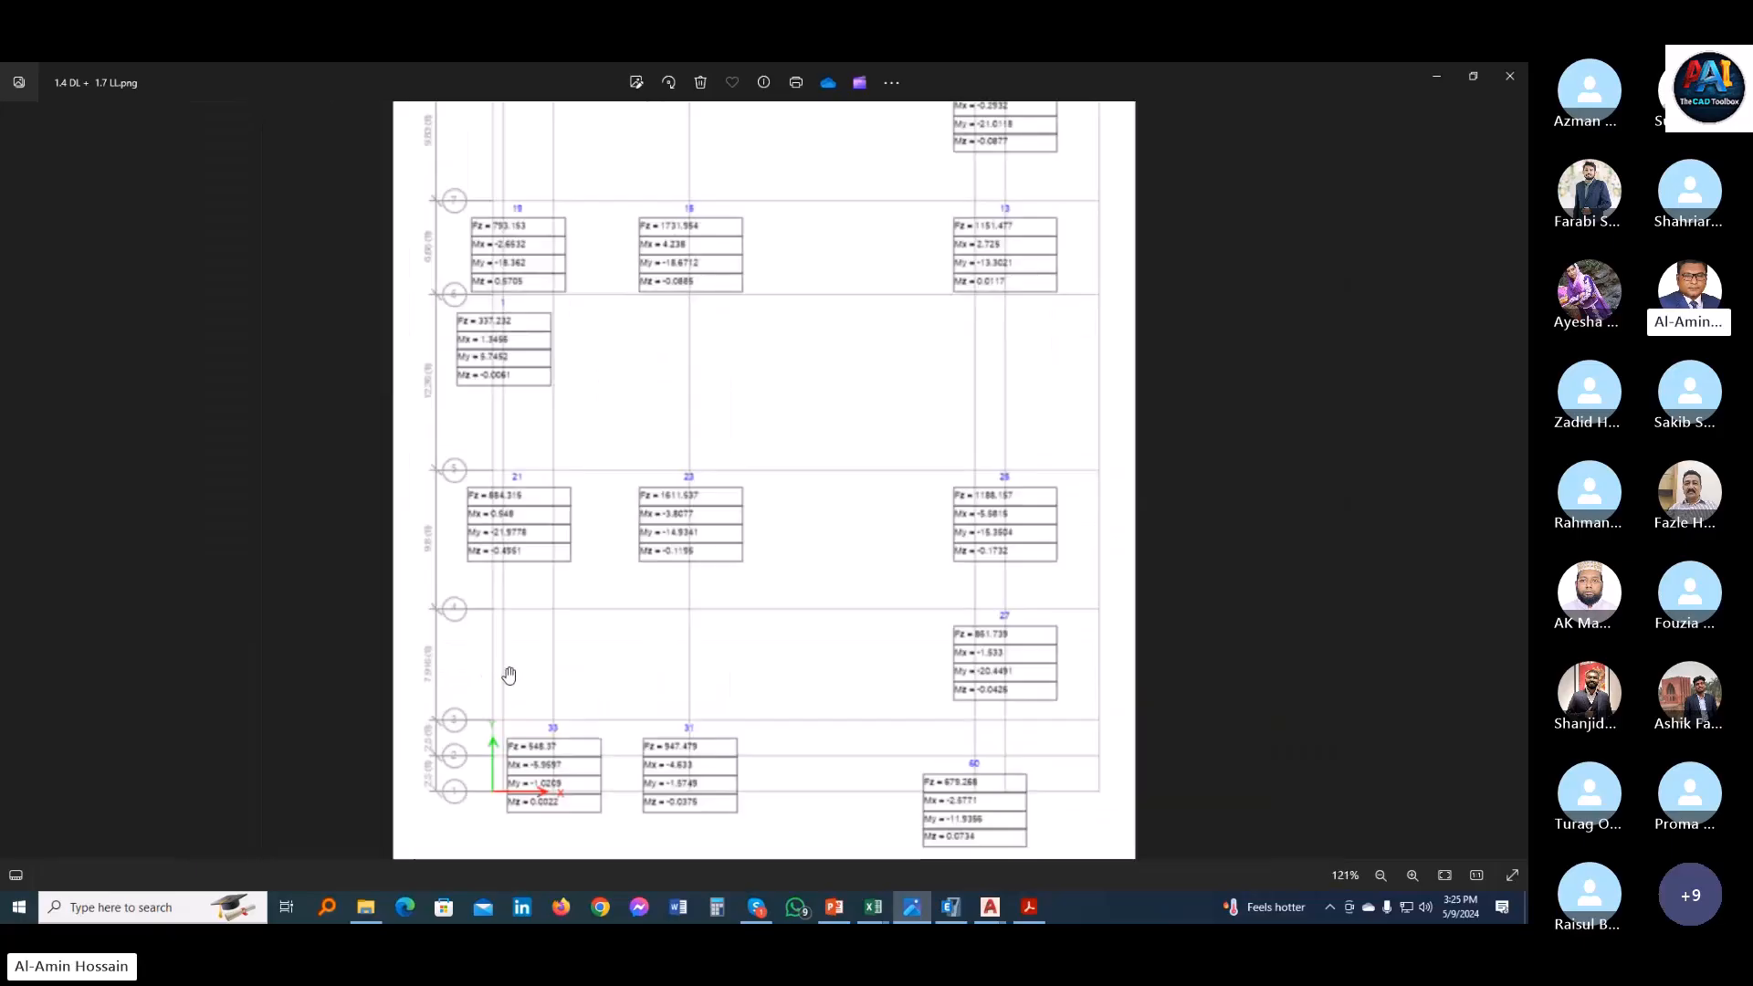
pyautogui.click(1437, 77)
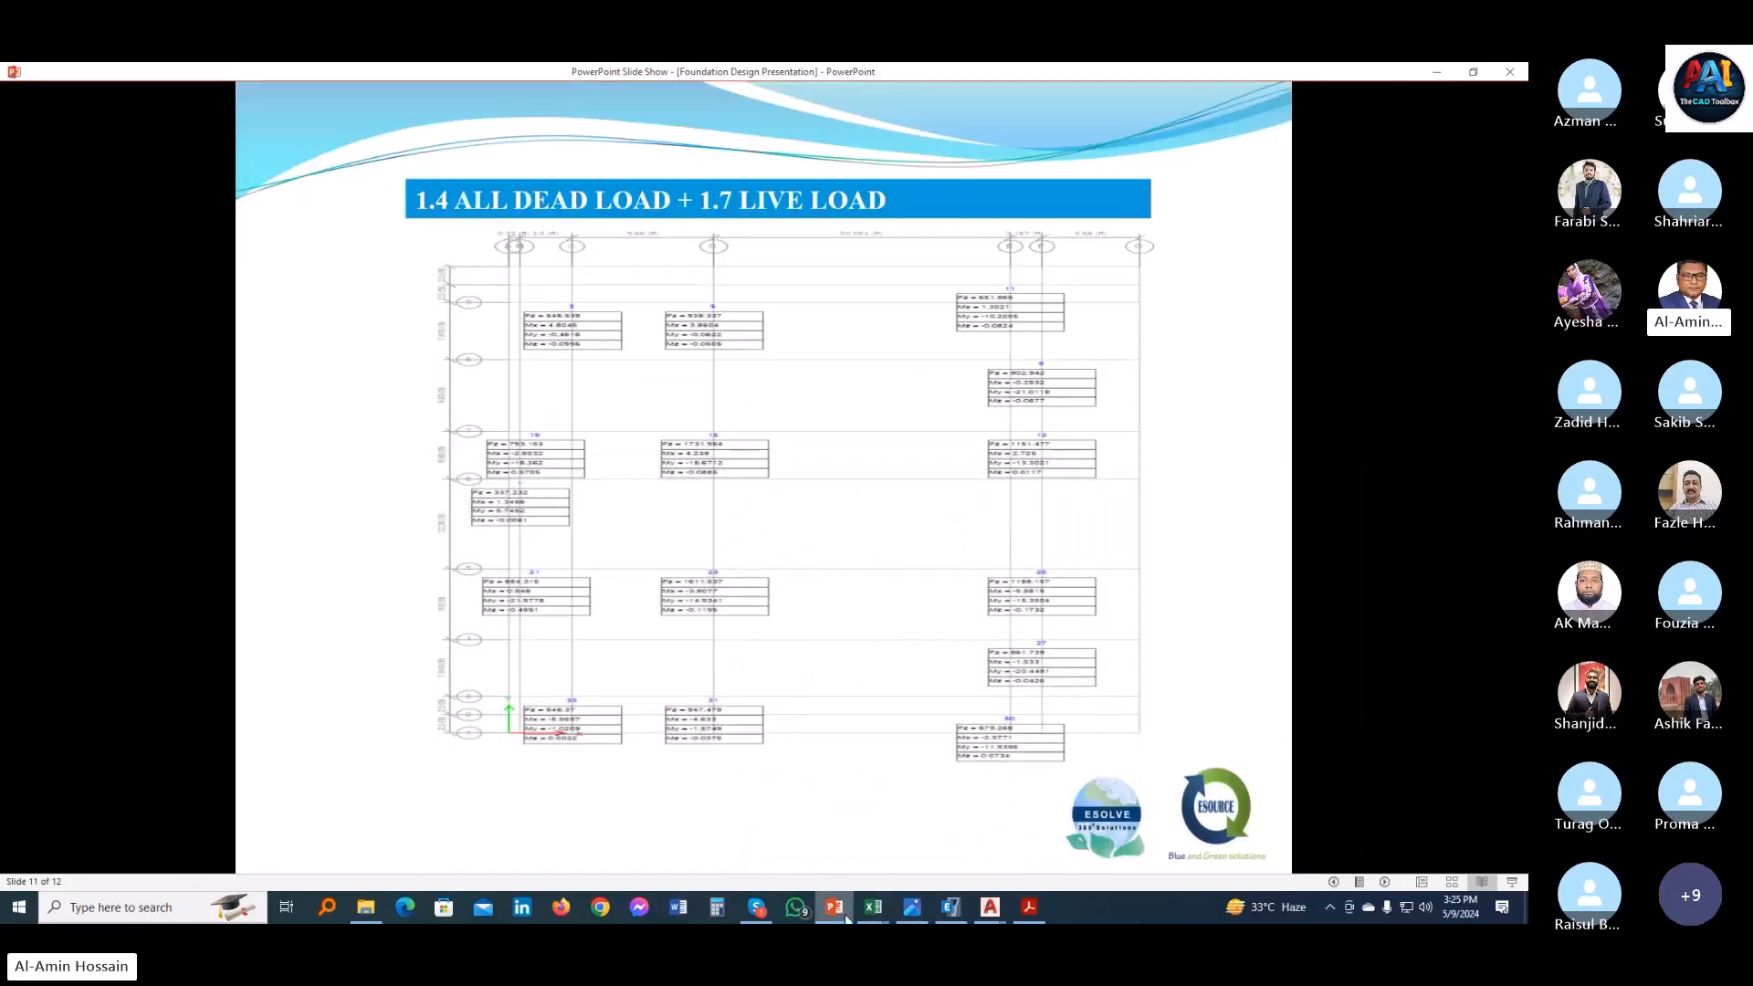
# - Return to the Pile Foundation Design workbook in Excel and set the column factored load to 548 kip
pyautogui.click(873, 906)
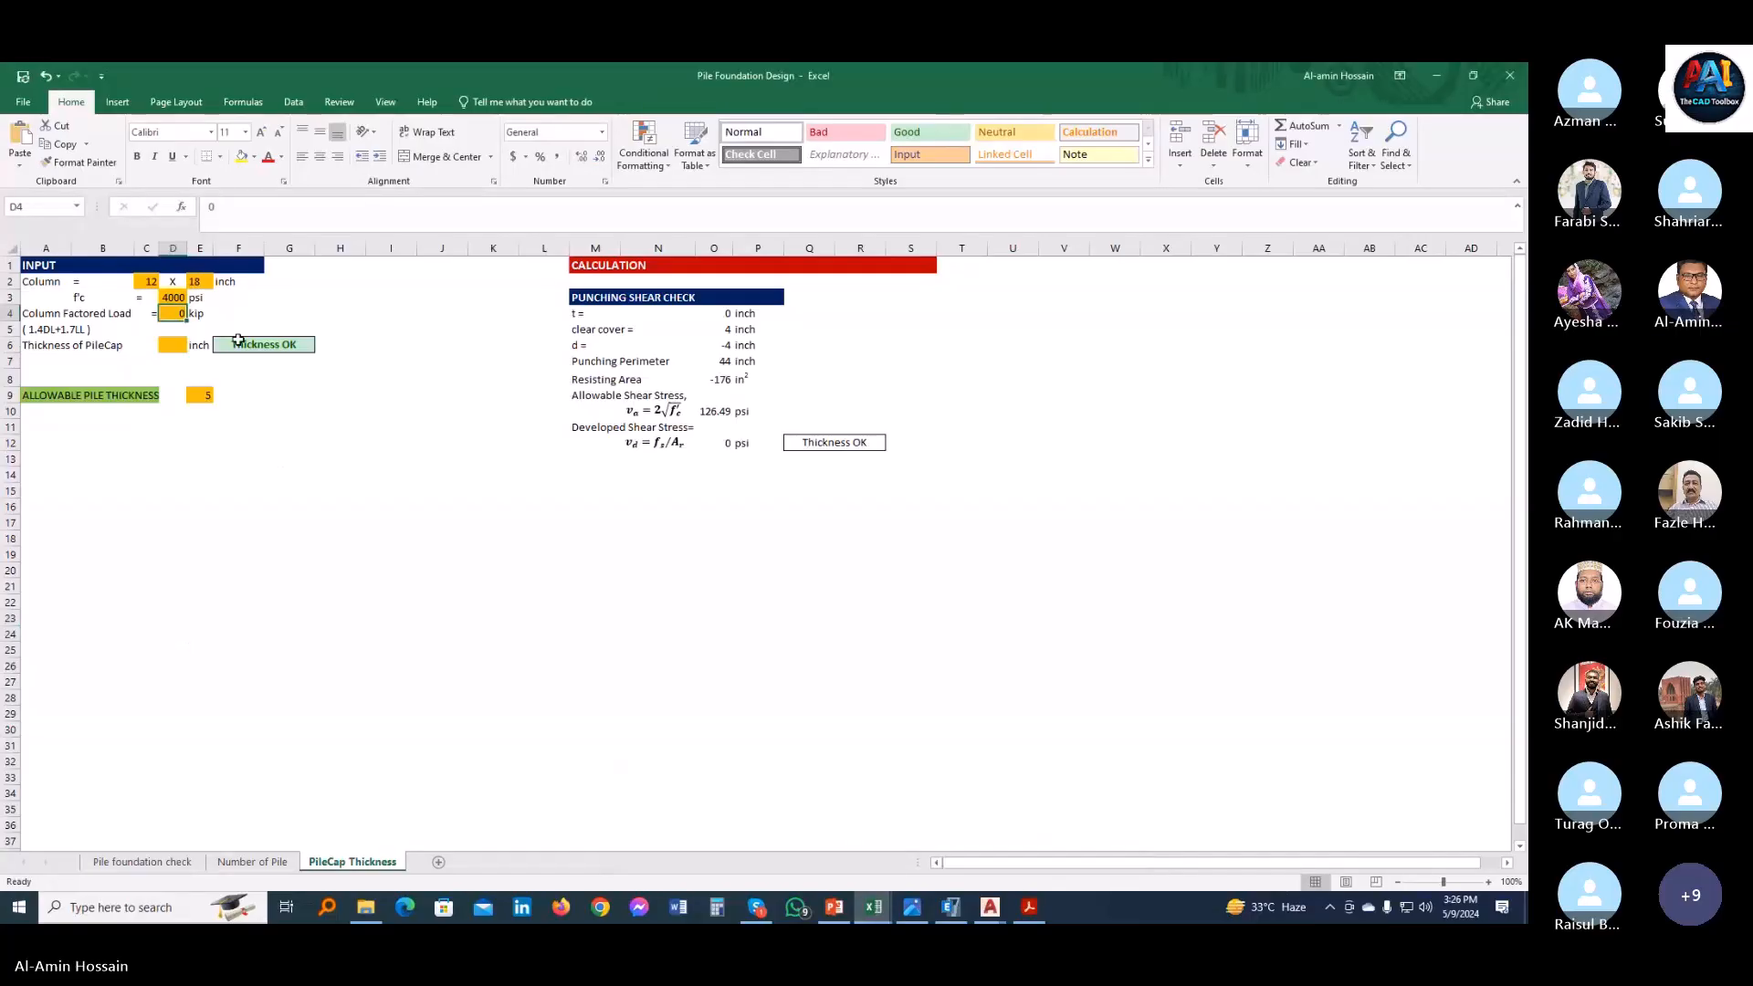
pyautogui.write('548')
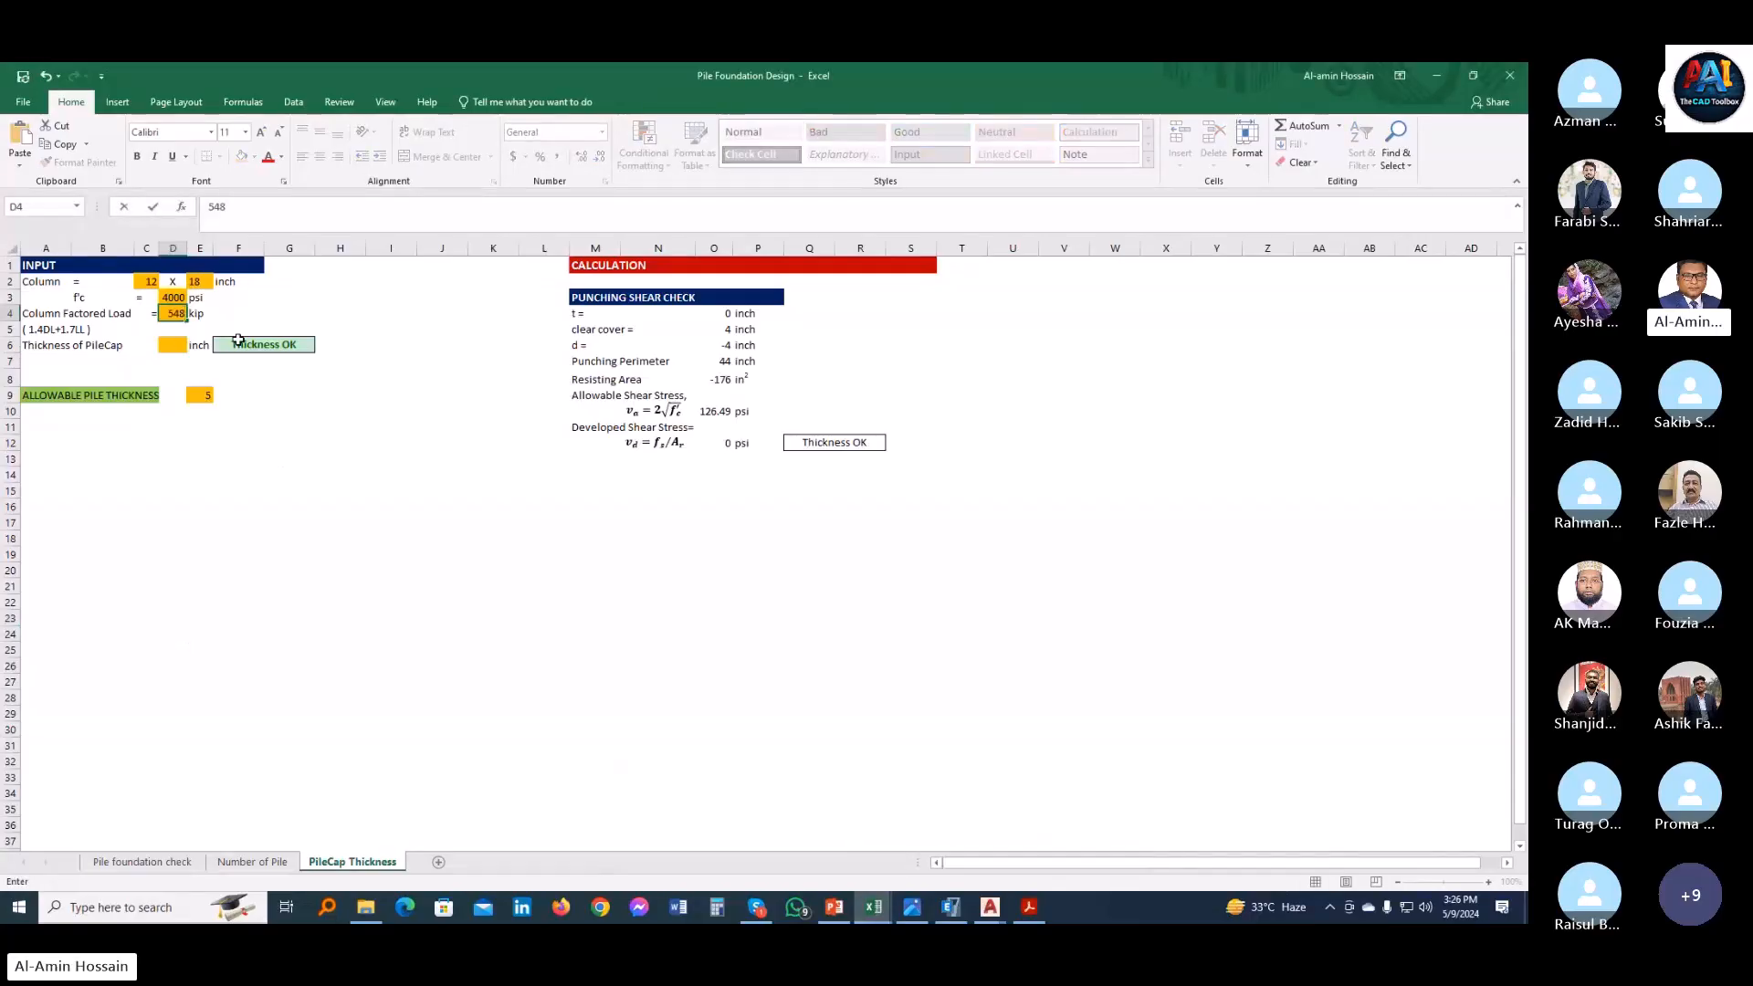
pyautogui.press('Return')
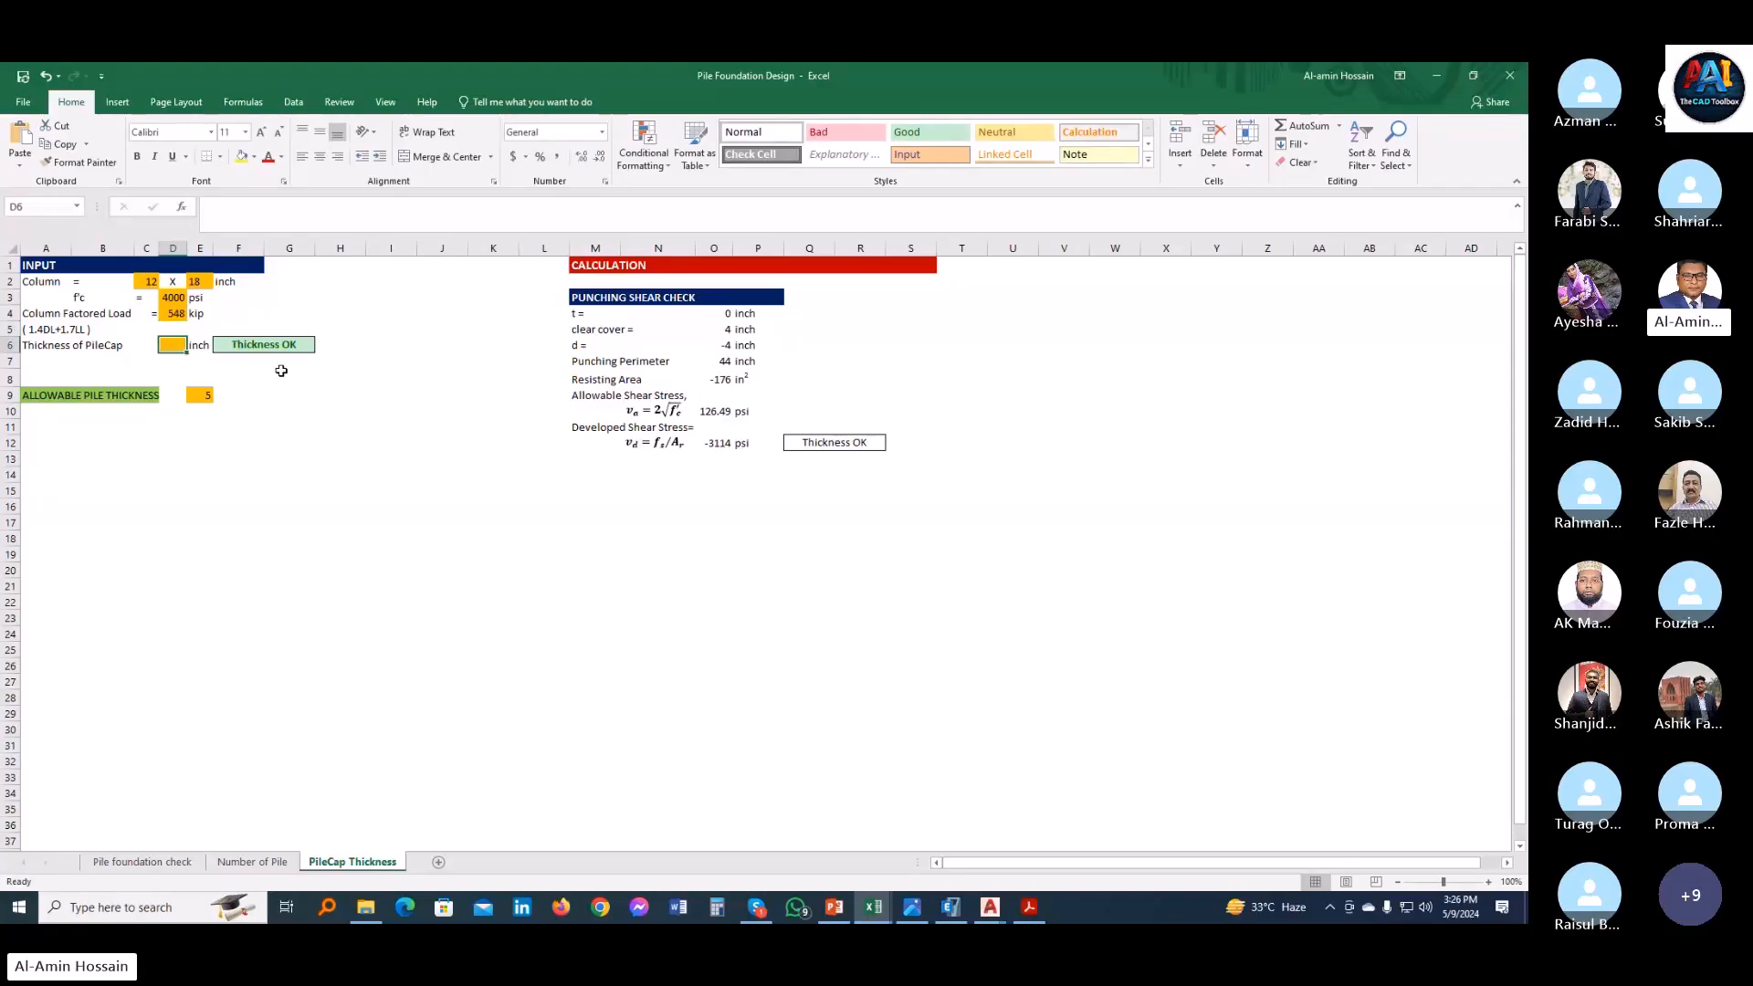
# - Try pile cap thicknesses of 20, 26 and 30 inches against the punching shear check
pyautogui.write('20')
pyautogui.press('Return')
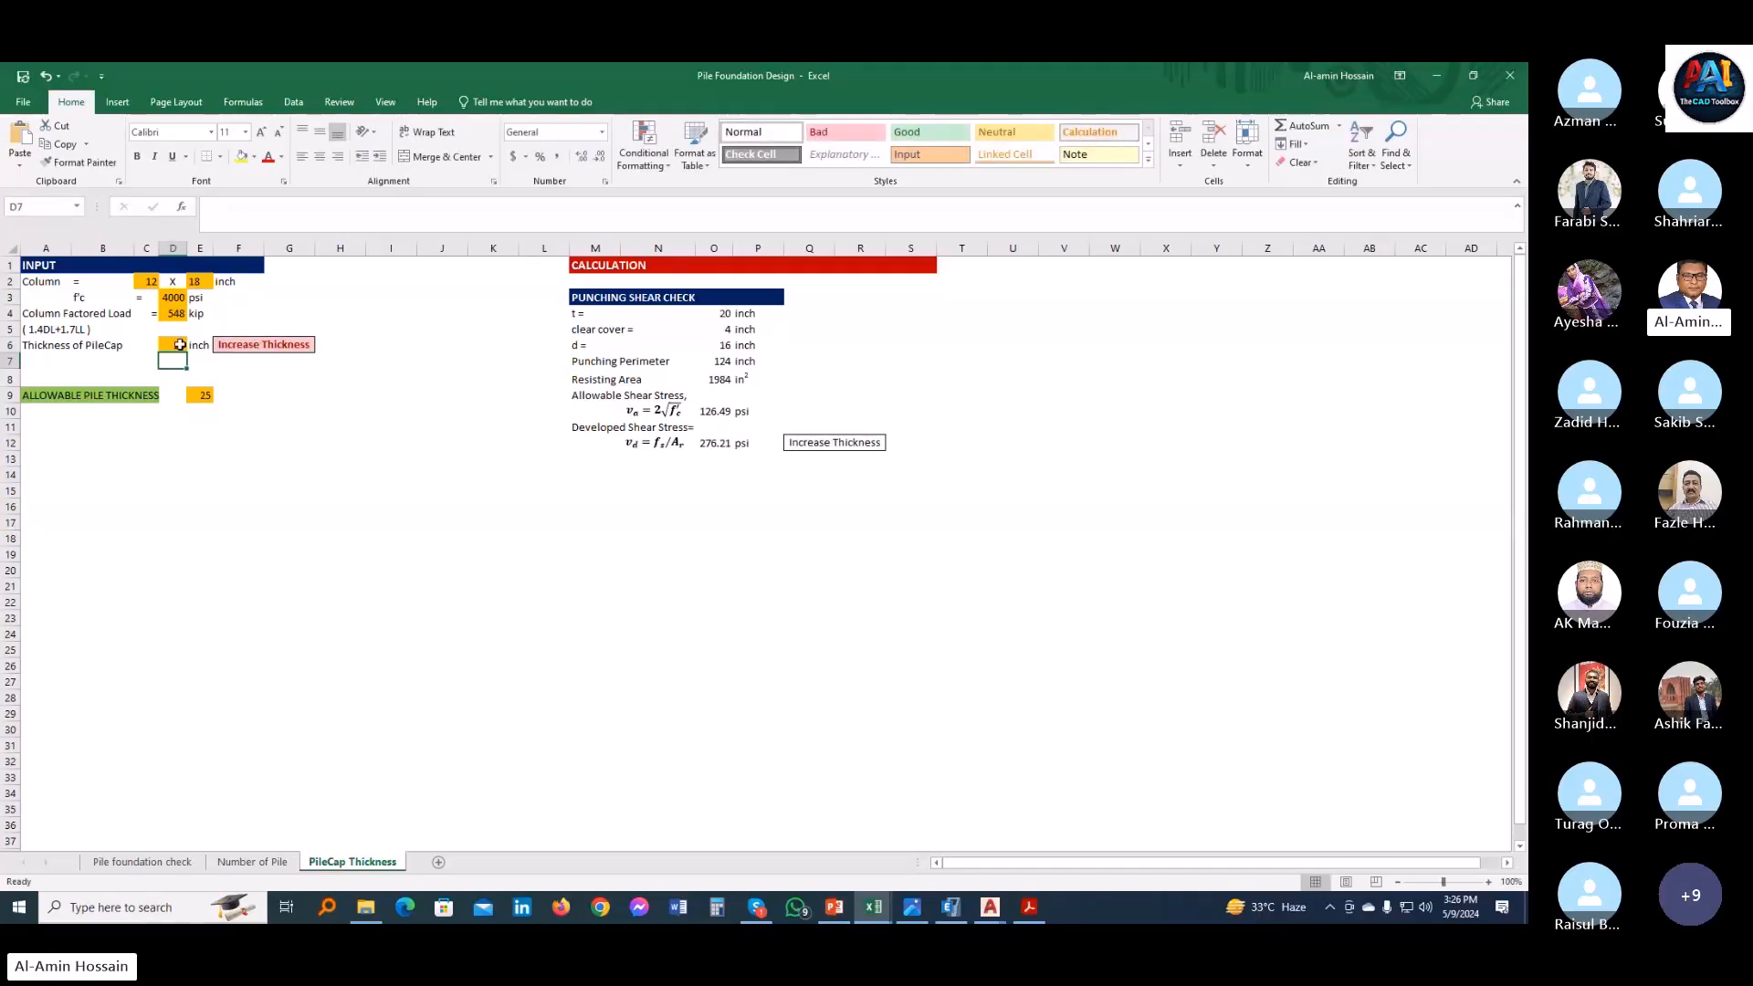
pyautogui.write('26')
pyautogui.press('Return')
pyautogui.write('30')
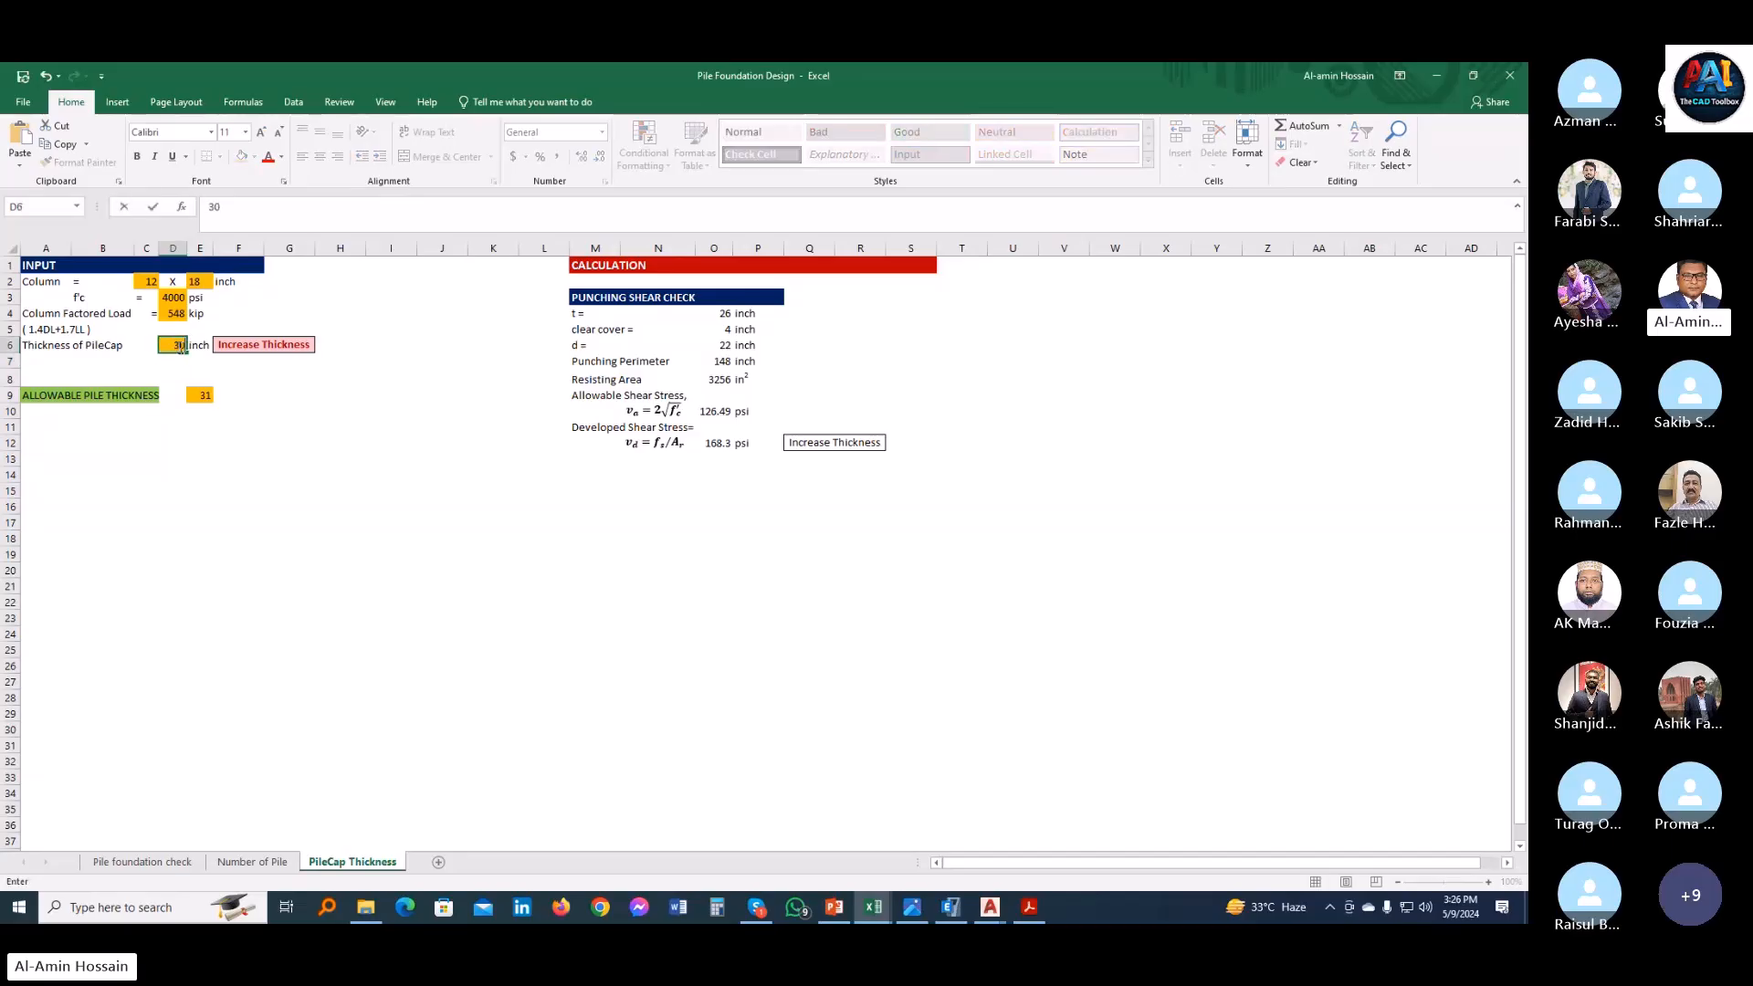
pyautogui.press('Return')
# - Set the pile cap thickness to 31 inches
pyautogui.click(185, 348)
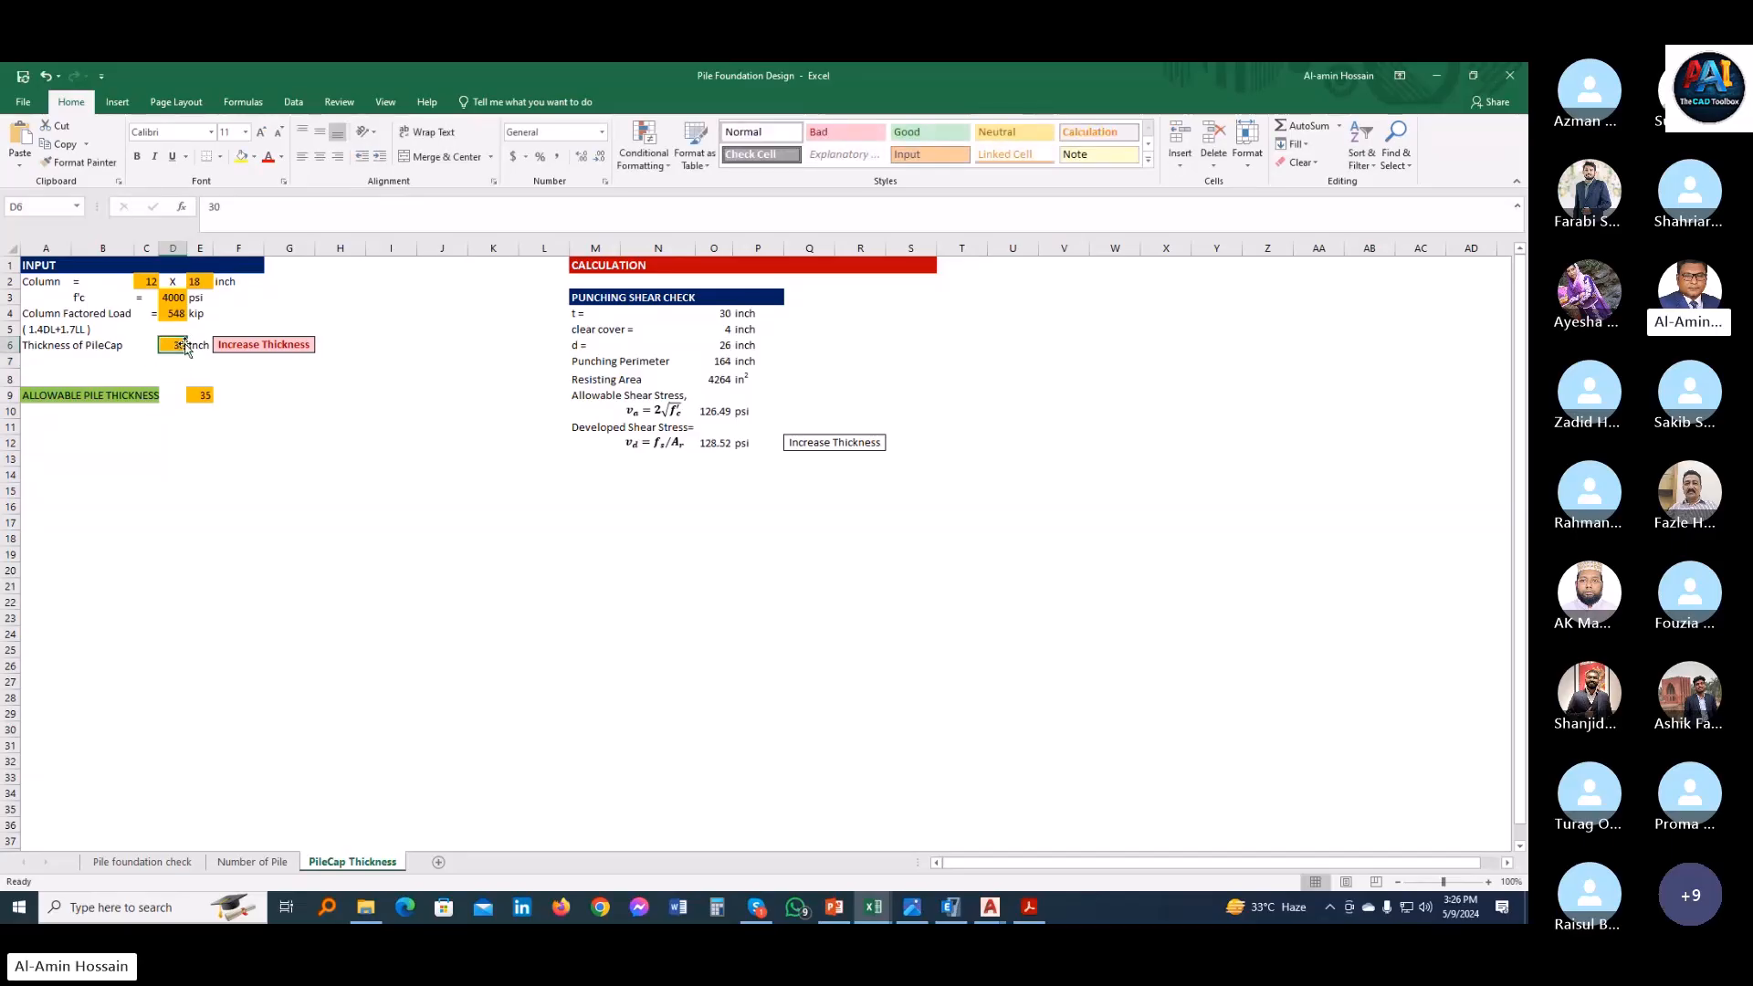
pyautogui.write('31')
pyautogui.press('Return')
pyautogui.click(407, 455)
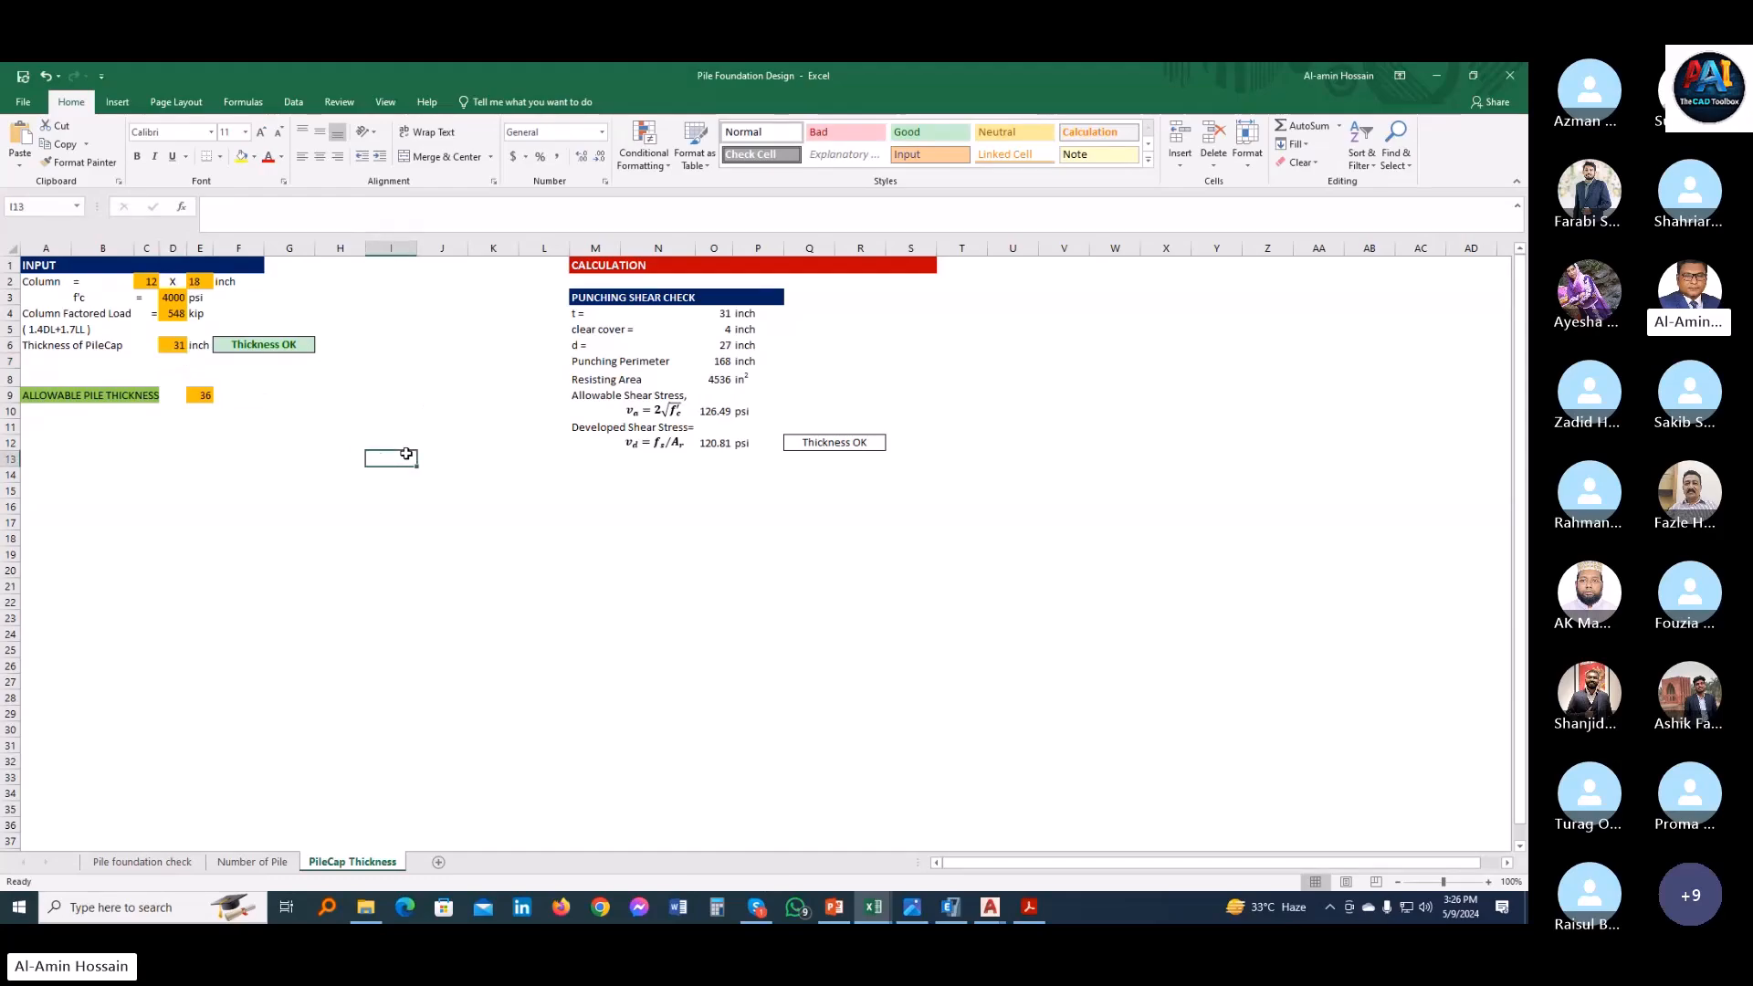
# - Examine the formula that gives the allowable pile thickness in cell E9
pyautogui.press('Left')
pyautogui.press('Left')
pyautogui.press('Down')
pyautogui.press('Down')
pyautogui.click(199, 396)
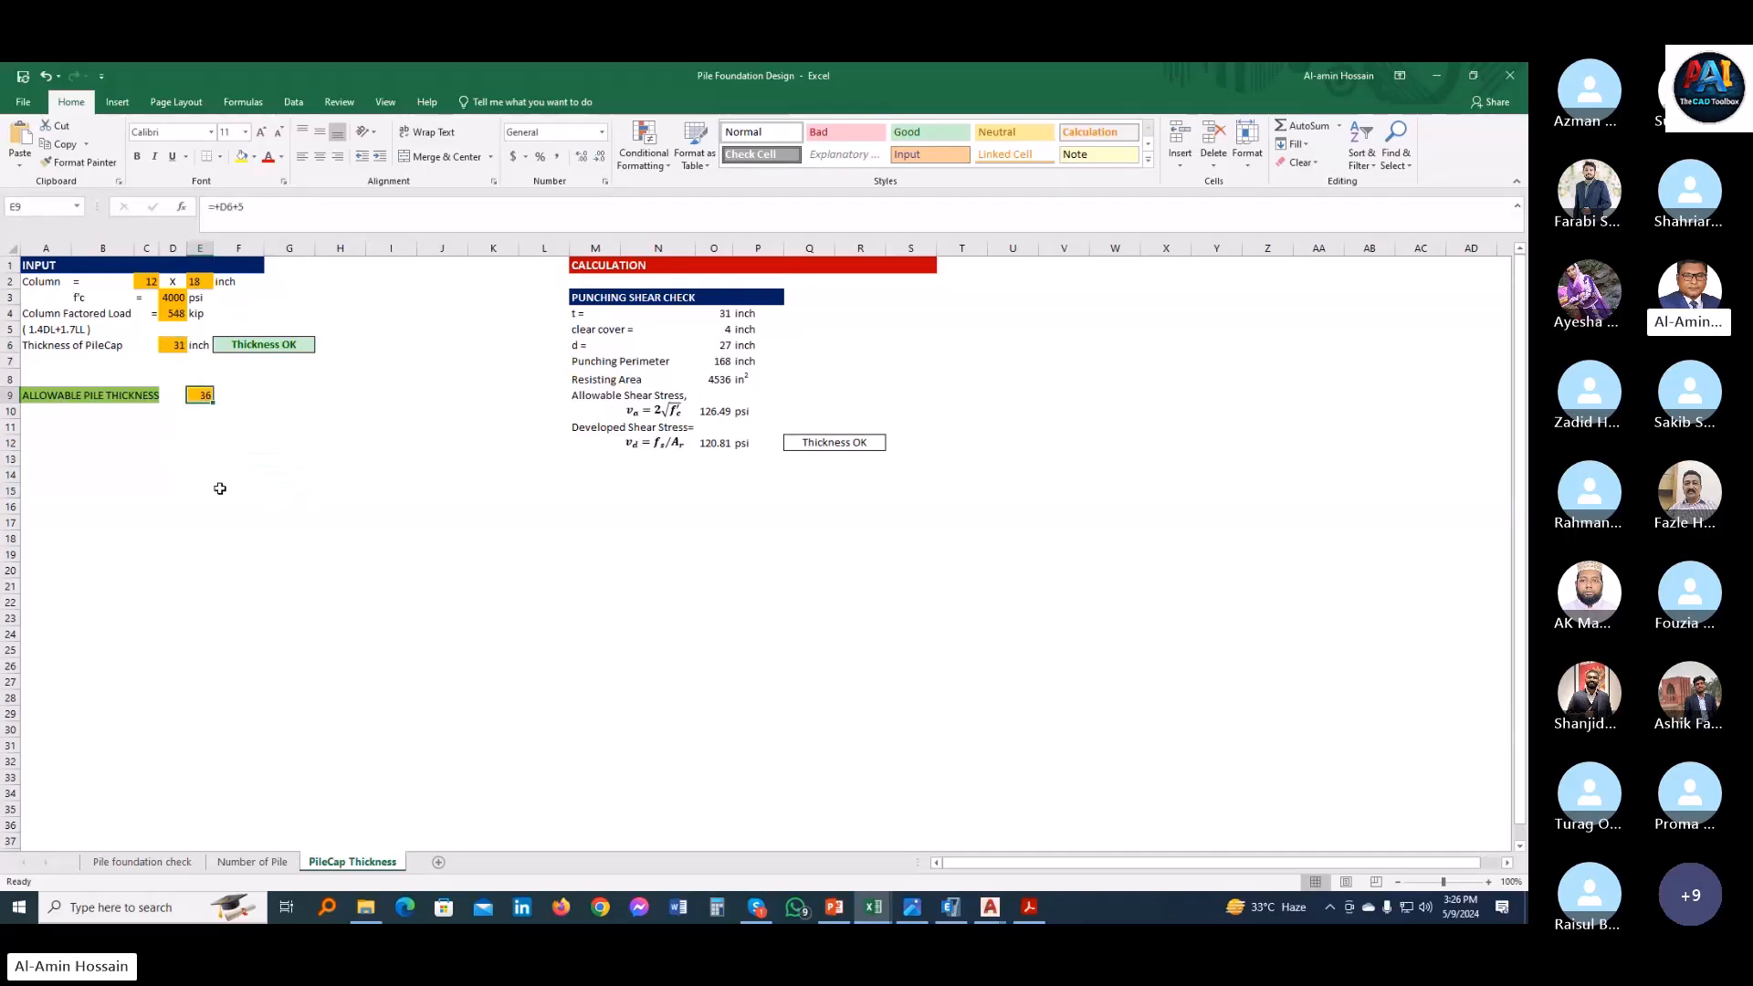
pyautogui.press('Right')
pyautogui.press('Right')
pyautogui.press('Down')
pyautogui.press('Down')
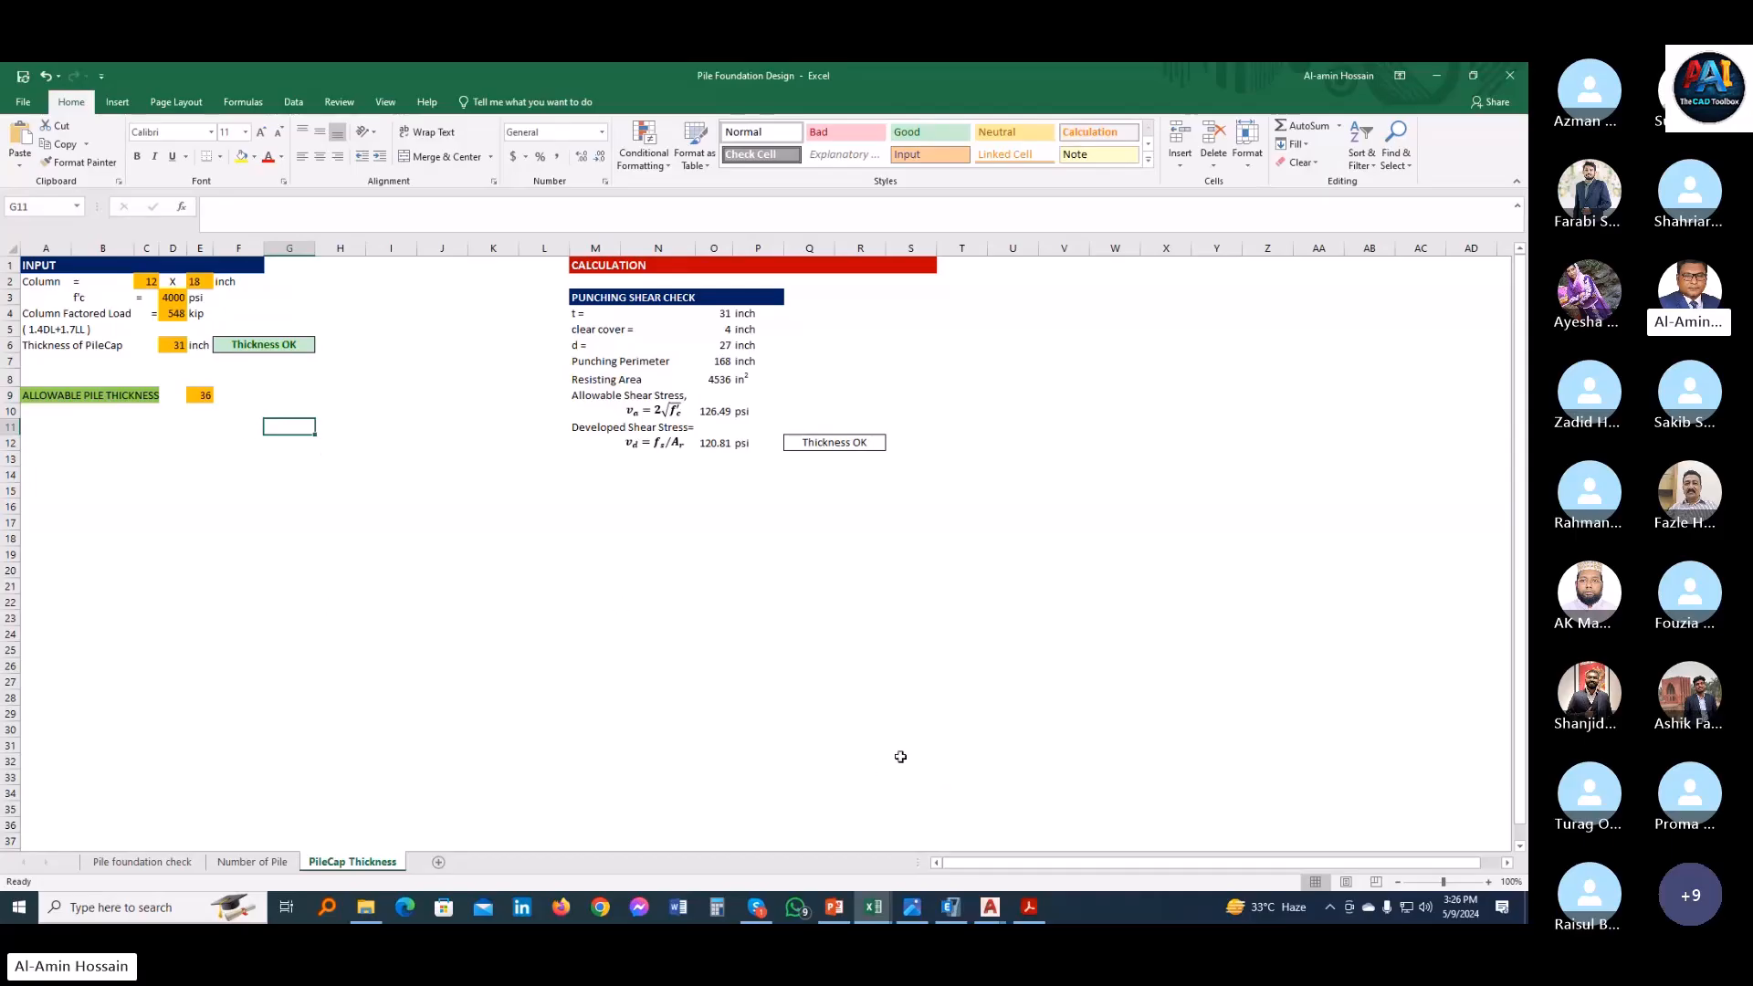
# - Switch to the 00.Layout drawing in Civil 3D and examine the thickness and cover dimensions of the pile cap in Section A-A
pyautogui.moveTo(990, 906)
pyautogui.click(1045, 878)
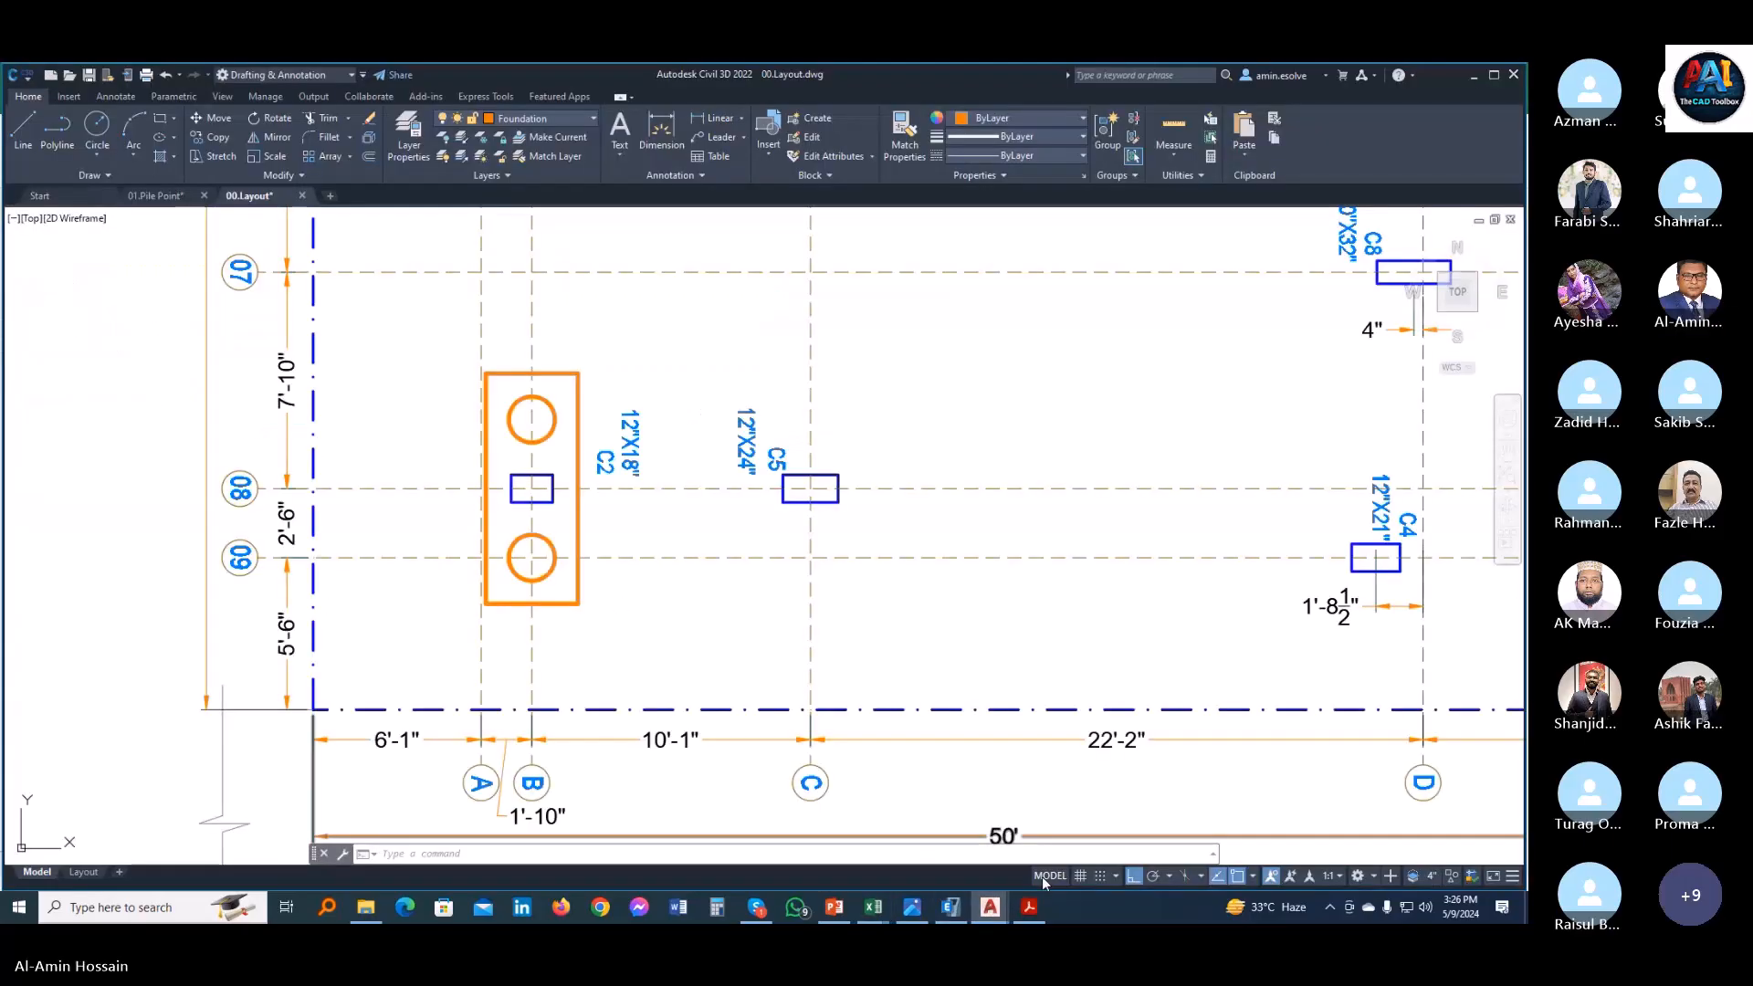
pyautogui.scroll(-6, 913, 502)
pyautogui.scroll(8, 1107, 430)
pyautogui.scroll(-3, 956, 502)
pyautogui.scroll(5, 1001, 508)
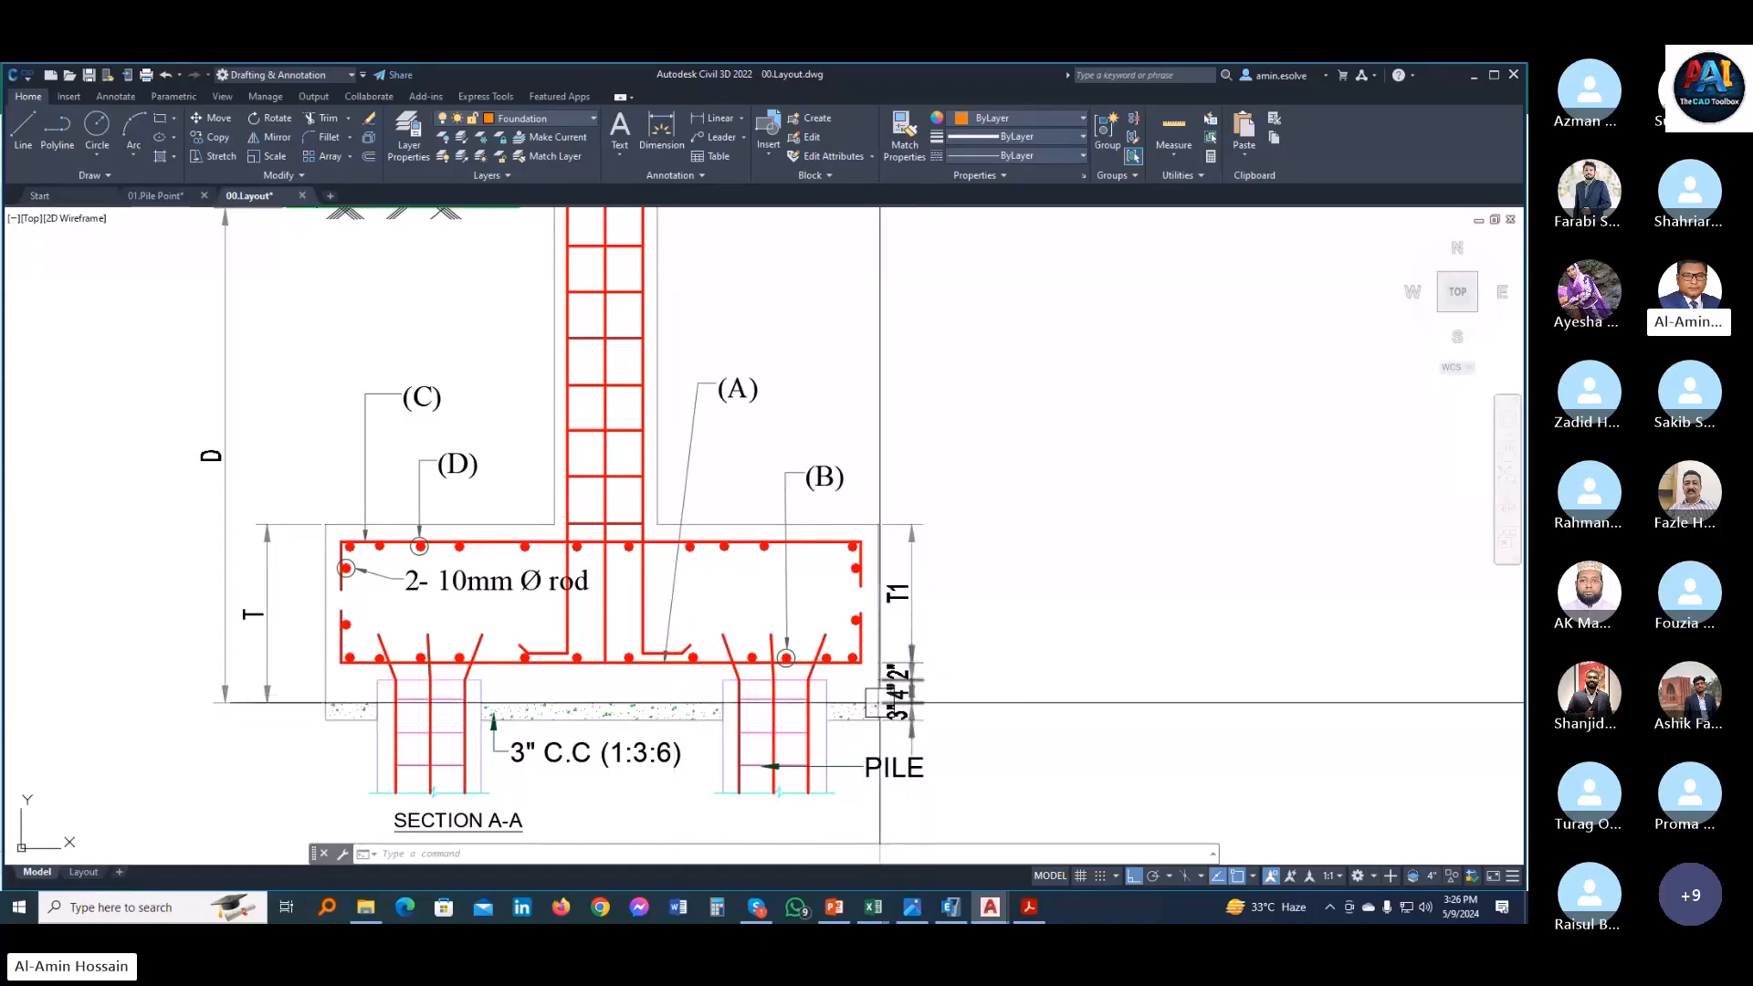
pyautogui.scroll(-6, 879, 703)
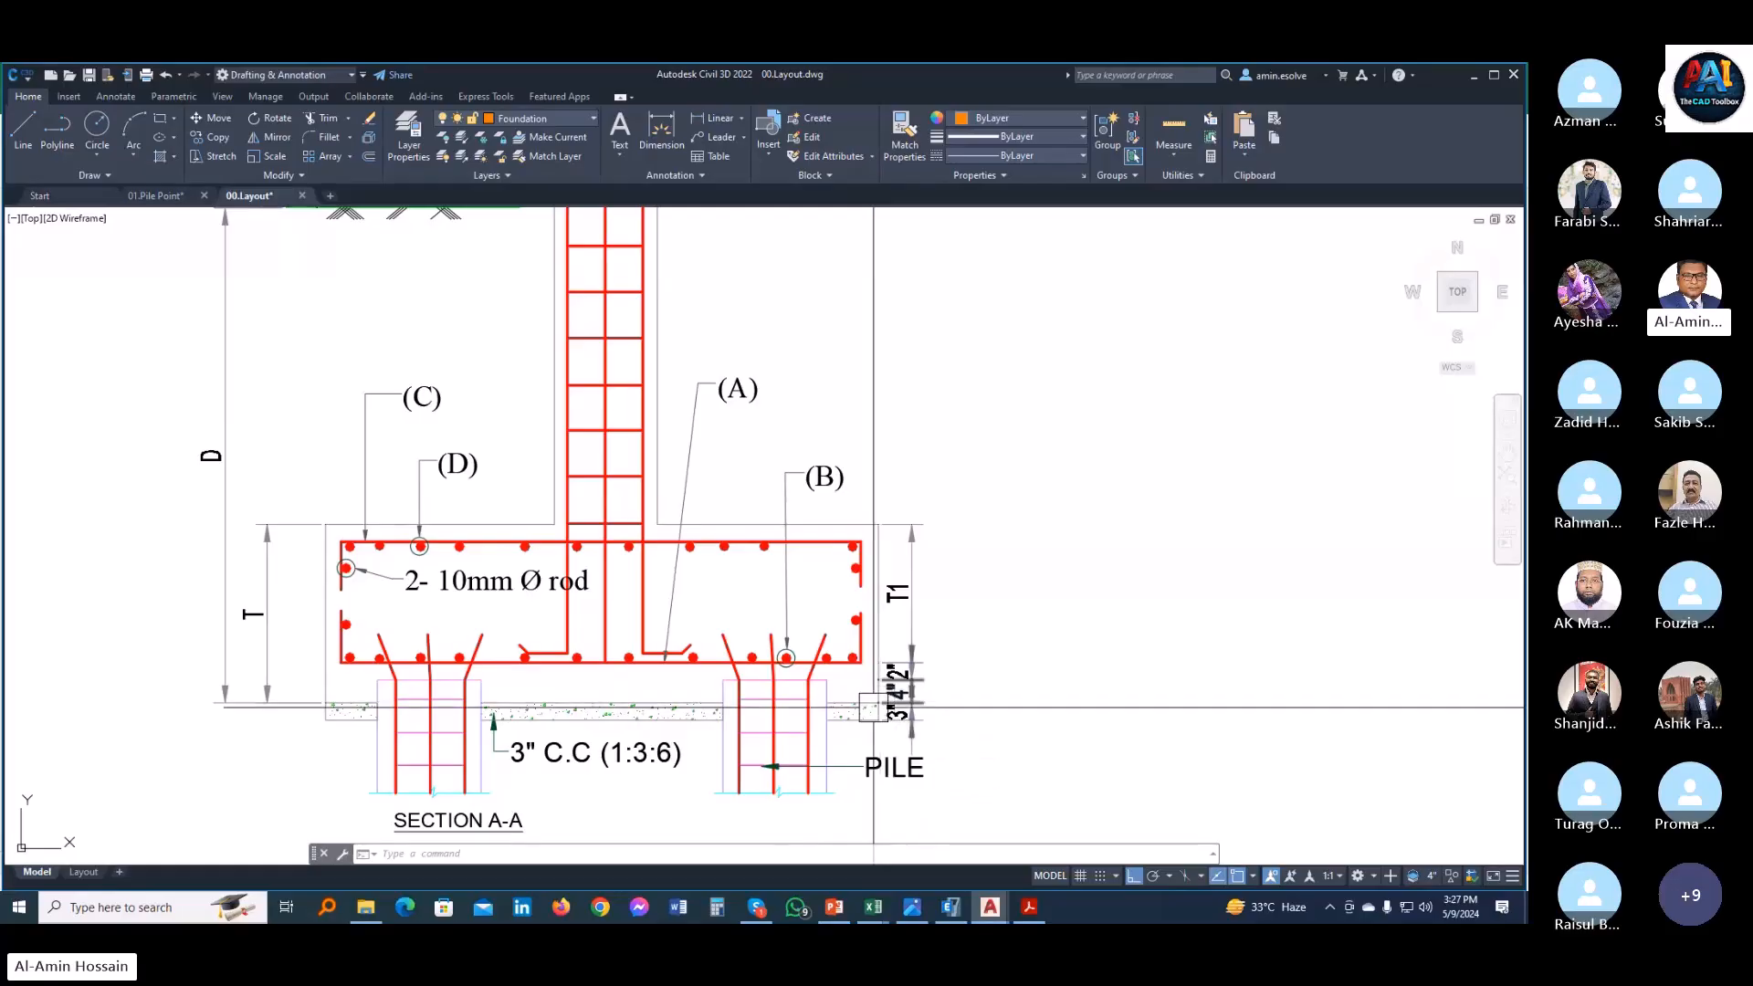
pyautogui.scroll(6, 767, 643)
pyautogui.scroll(2, 785, 557)
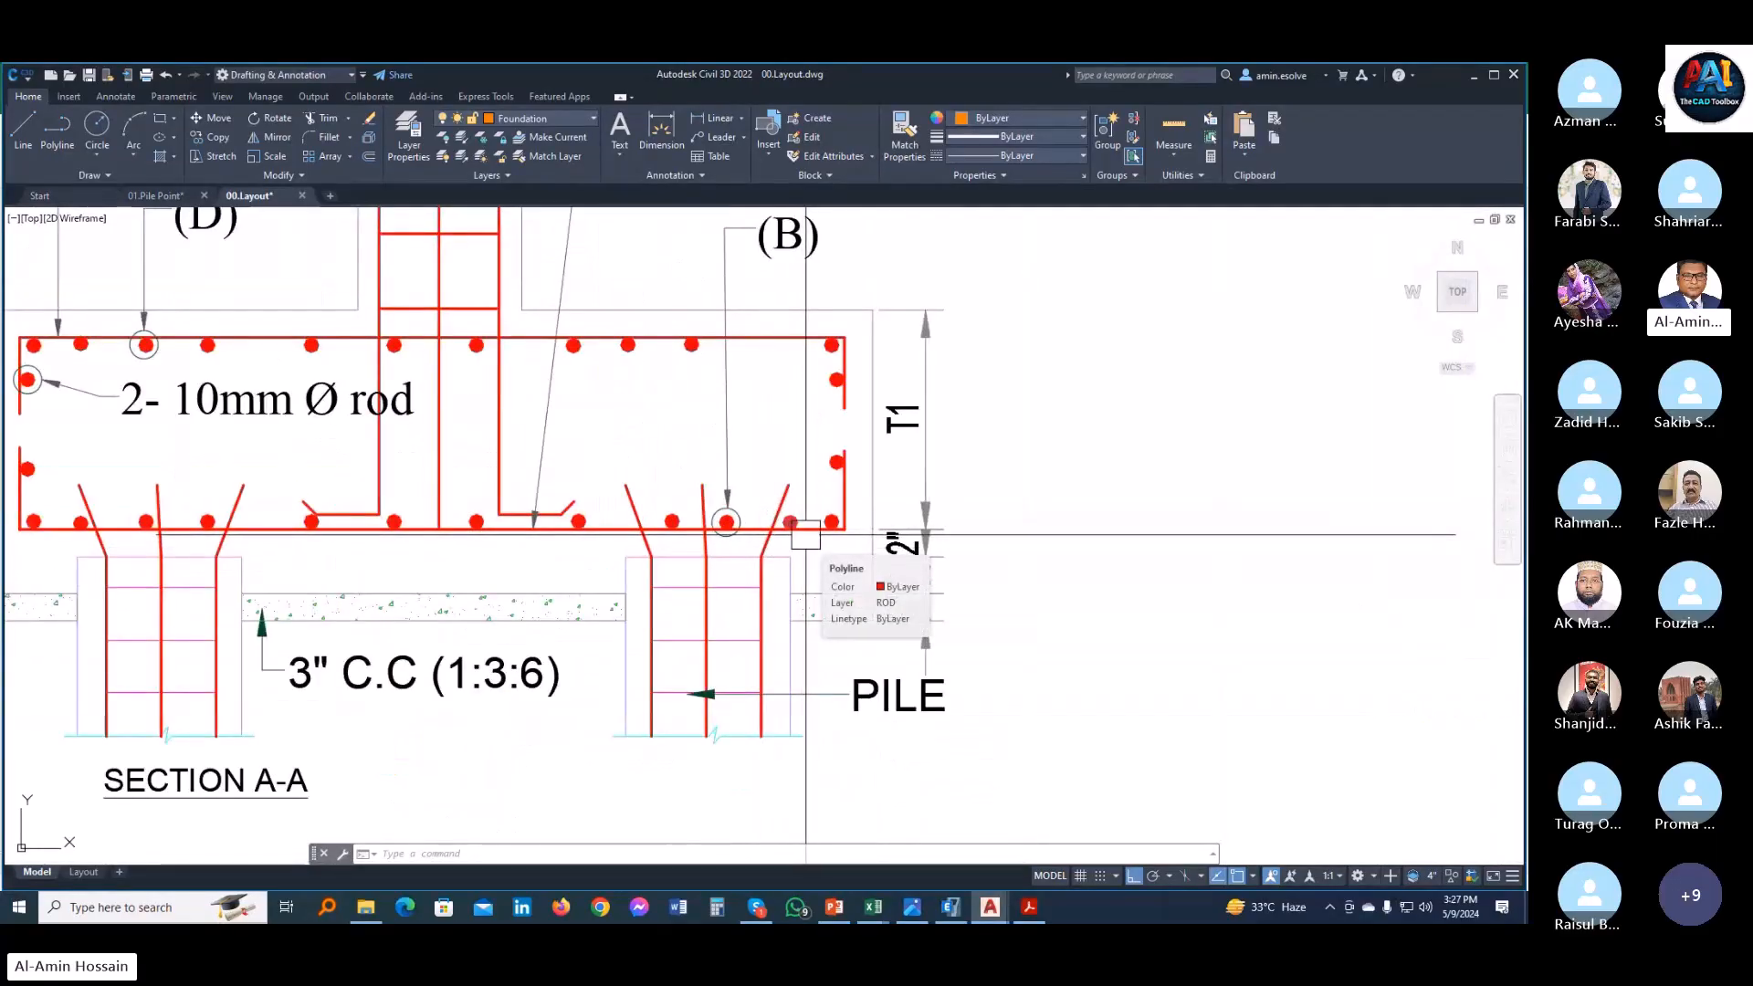
pyautogui.middleClick(797, 549)
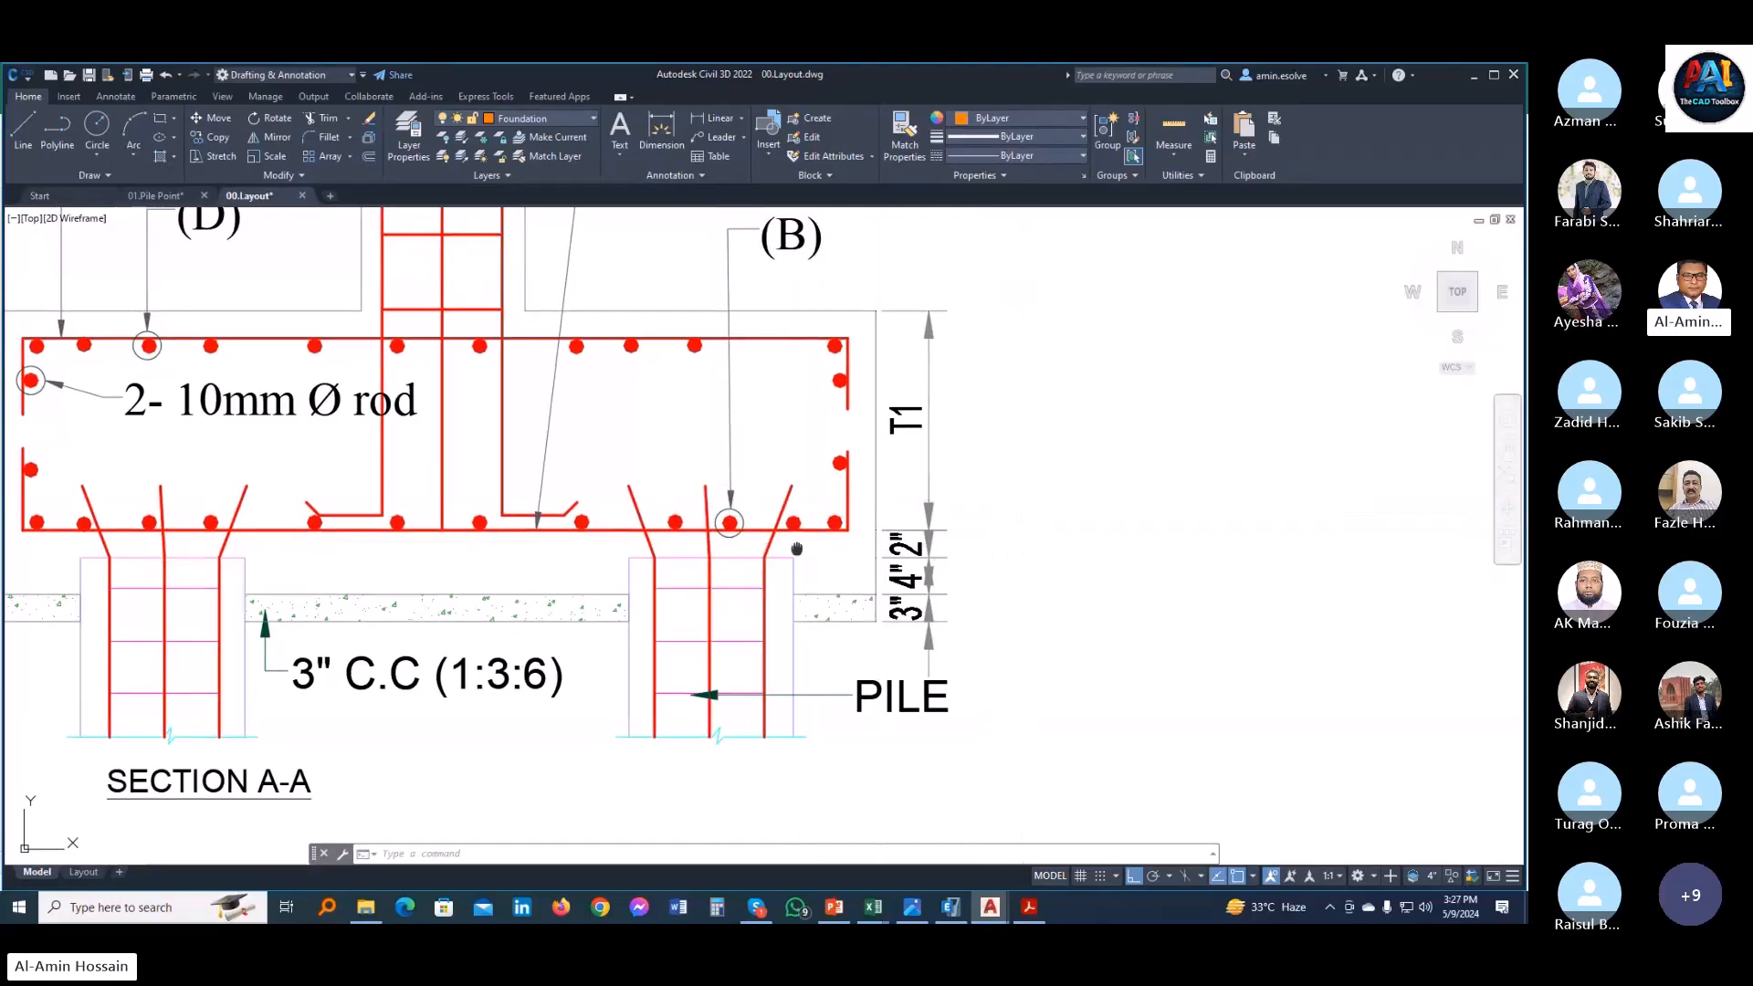
pyautogui.moveTo(796, 548); pyautogui.dragTo(1039, 587)
pyautogui.click(874, 589)
pyautogui.press('Escape')
pyautogui.press('Escape')
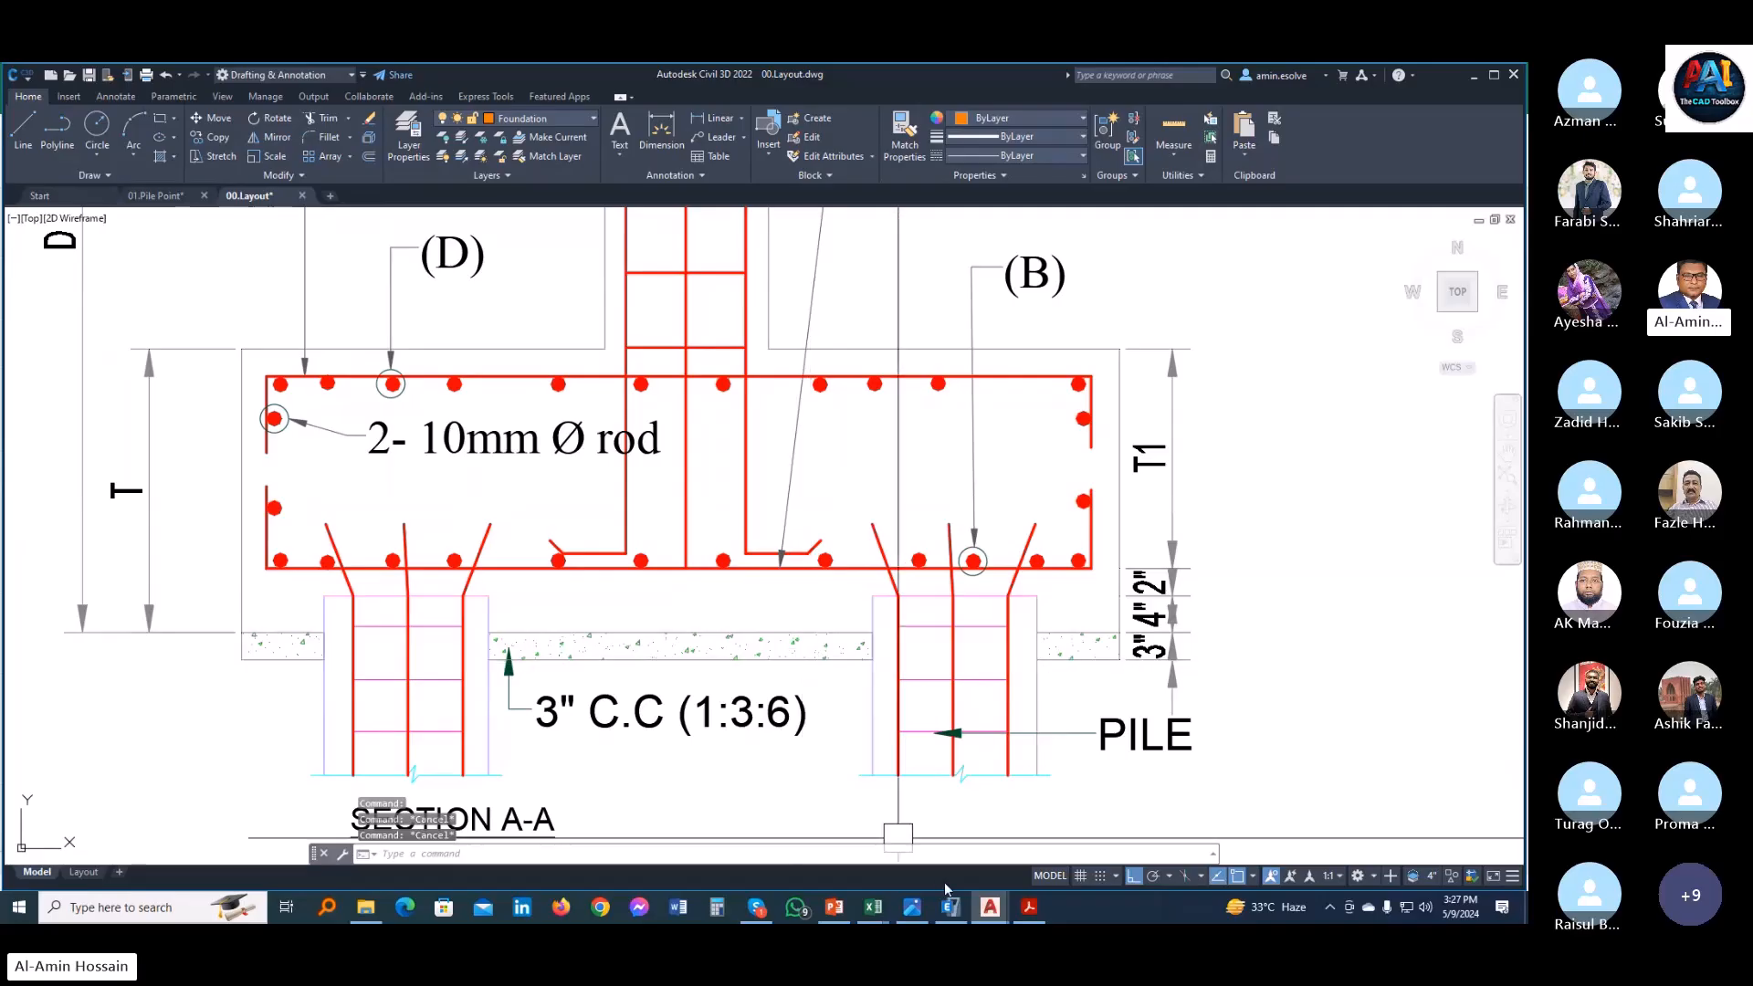
# - Go back to the Pile Foundation Design workbook in Excel and review the allowable pile thickness on the PileCap Thickness sheet
pyautogui.moveTo(876, 907)
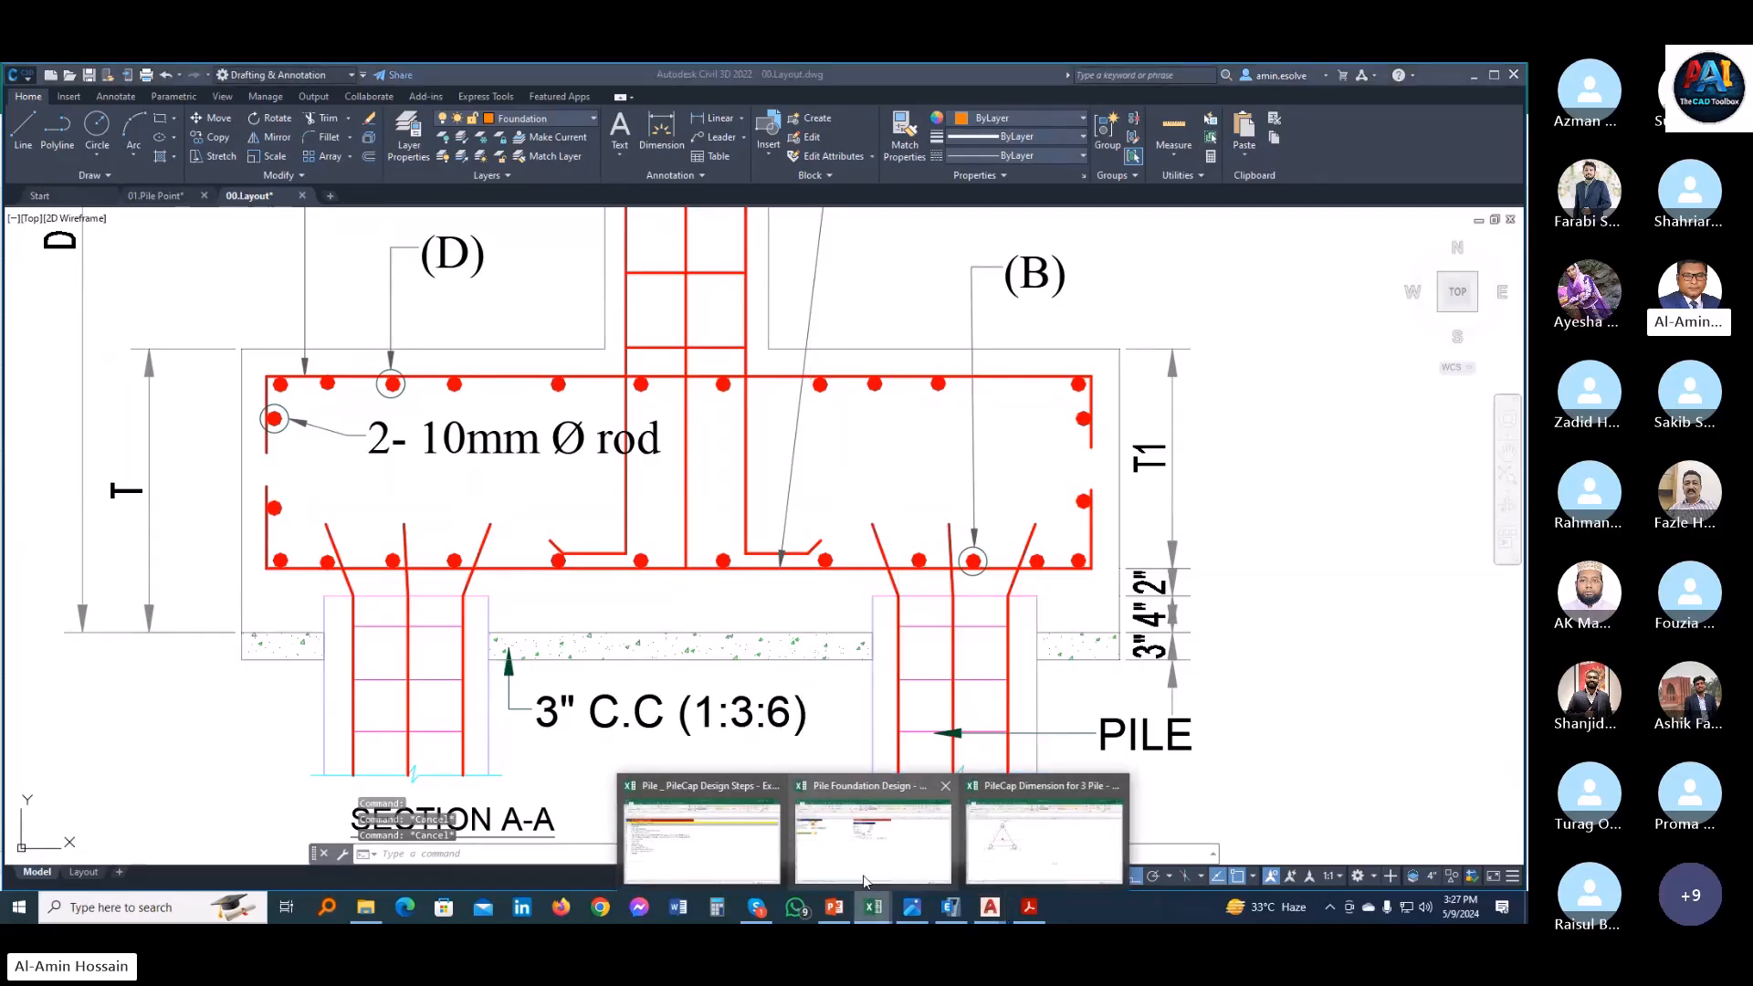
pyautogui.click(863, 863)
pyautogui.click(198, 440)
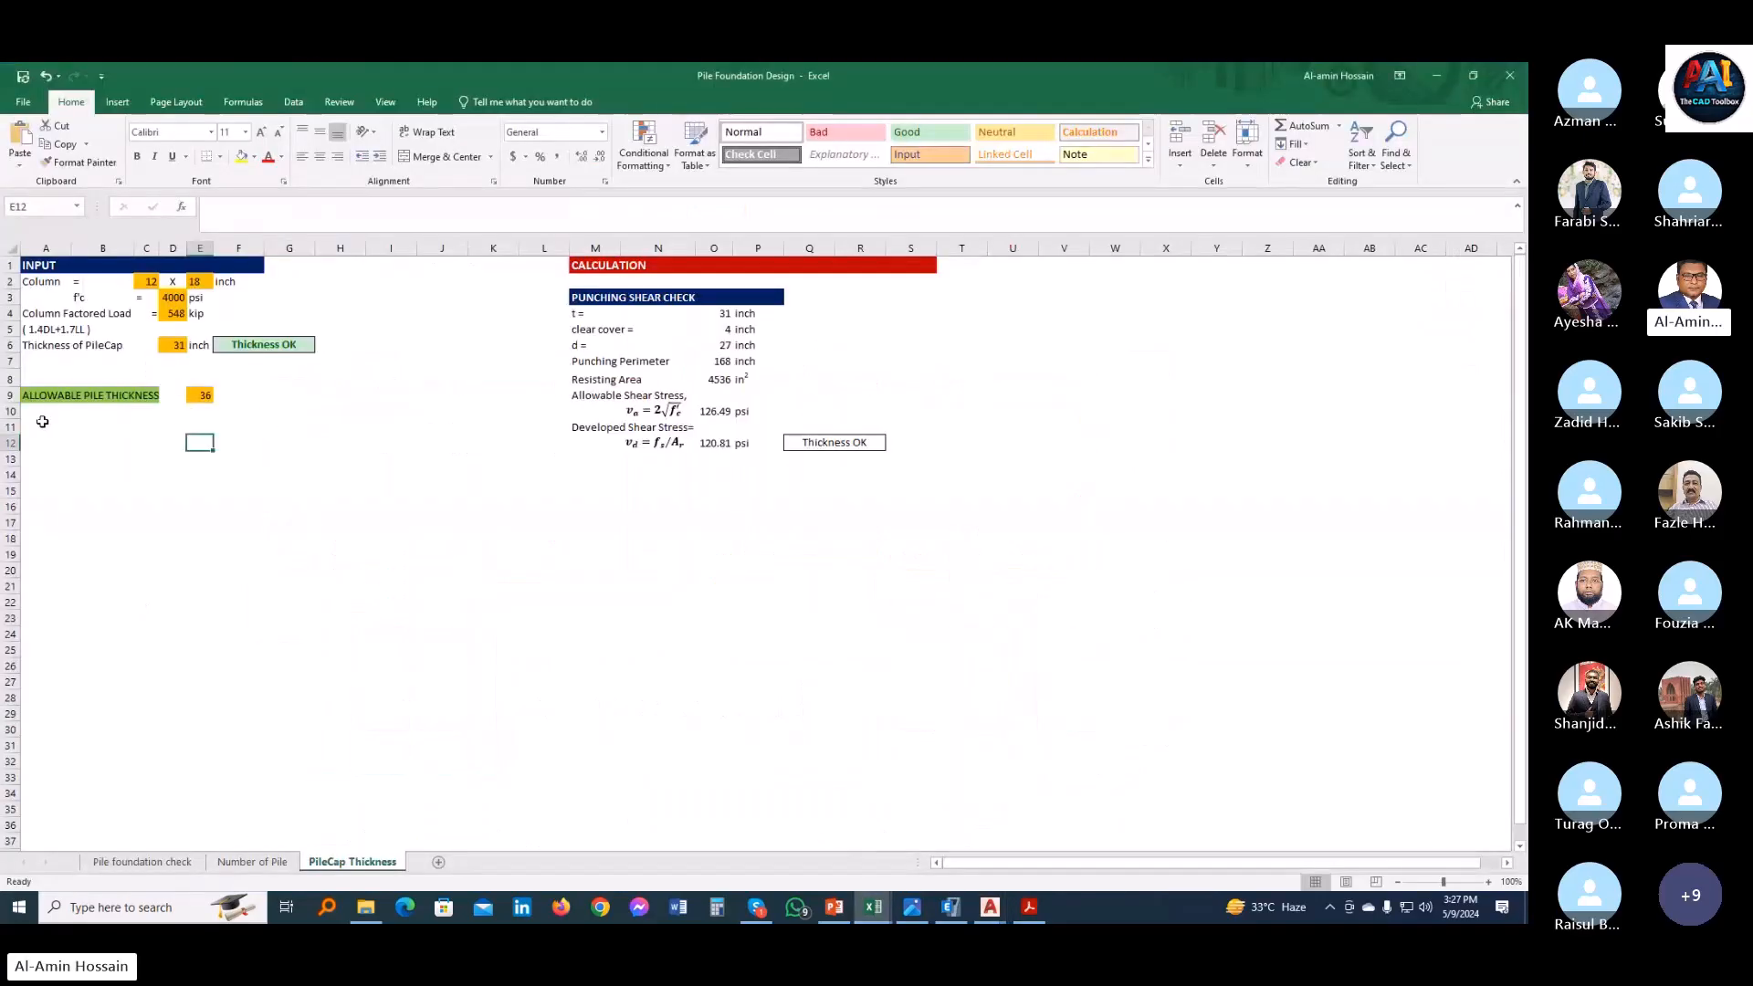
pyautogui.click(329, 491)
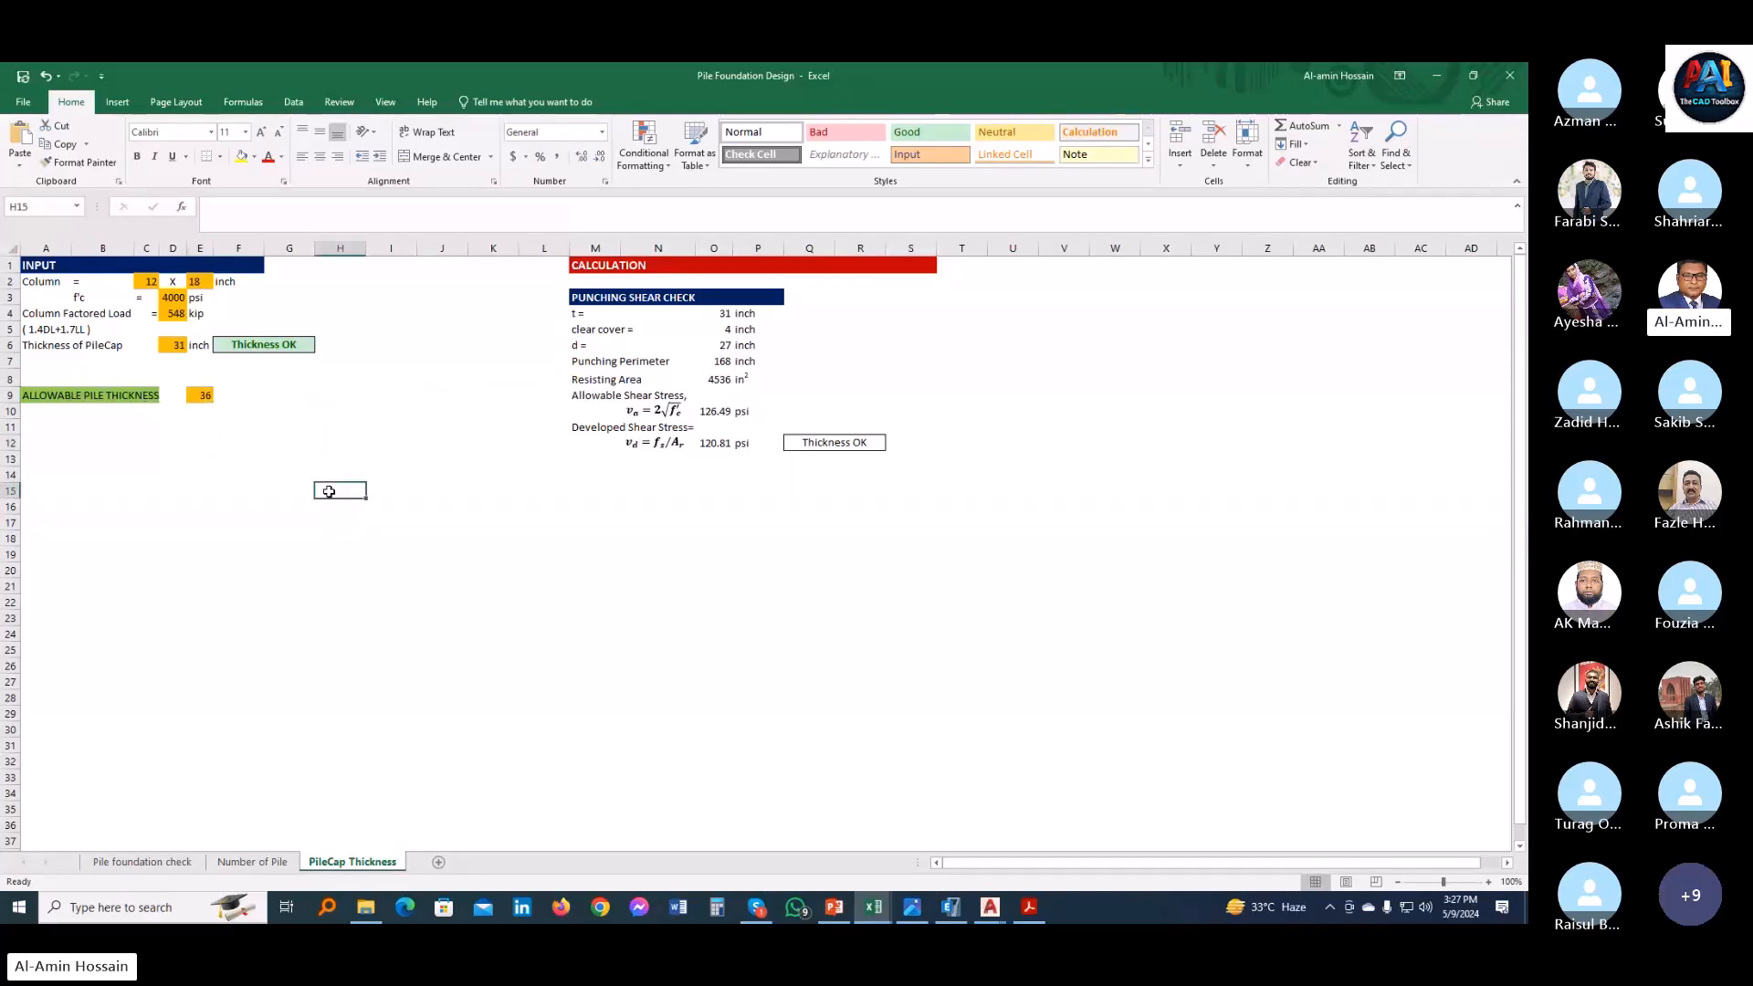
pyautogui.click(872, 907)
pyautogui.moveTo(995, 915)
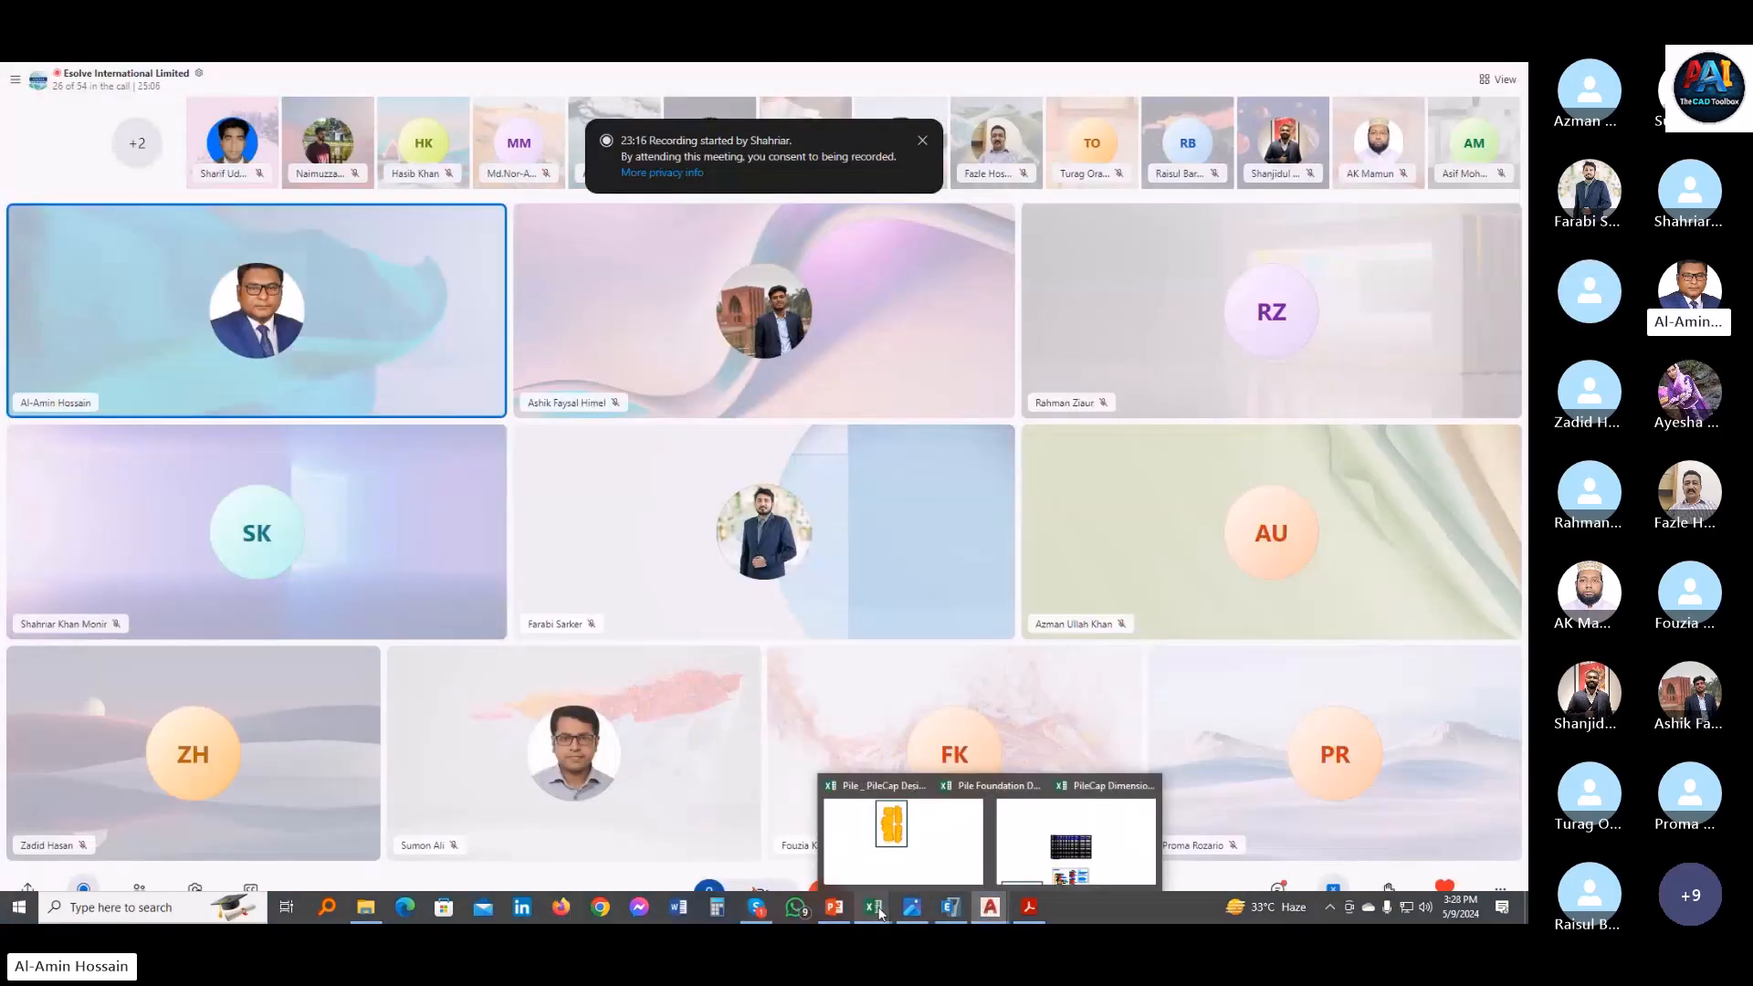
pyautogui.click(873, 820)
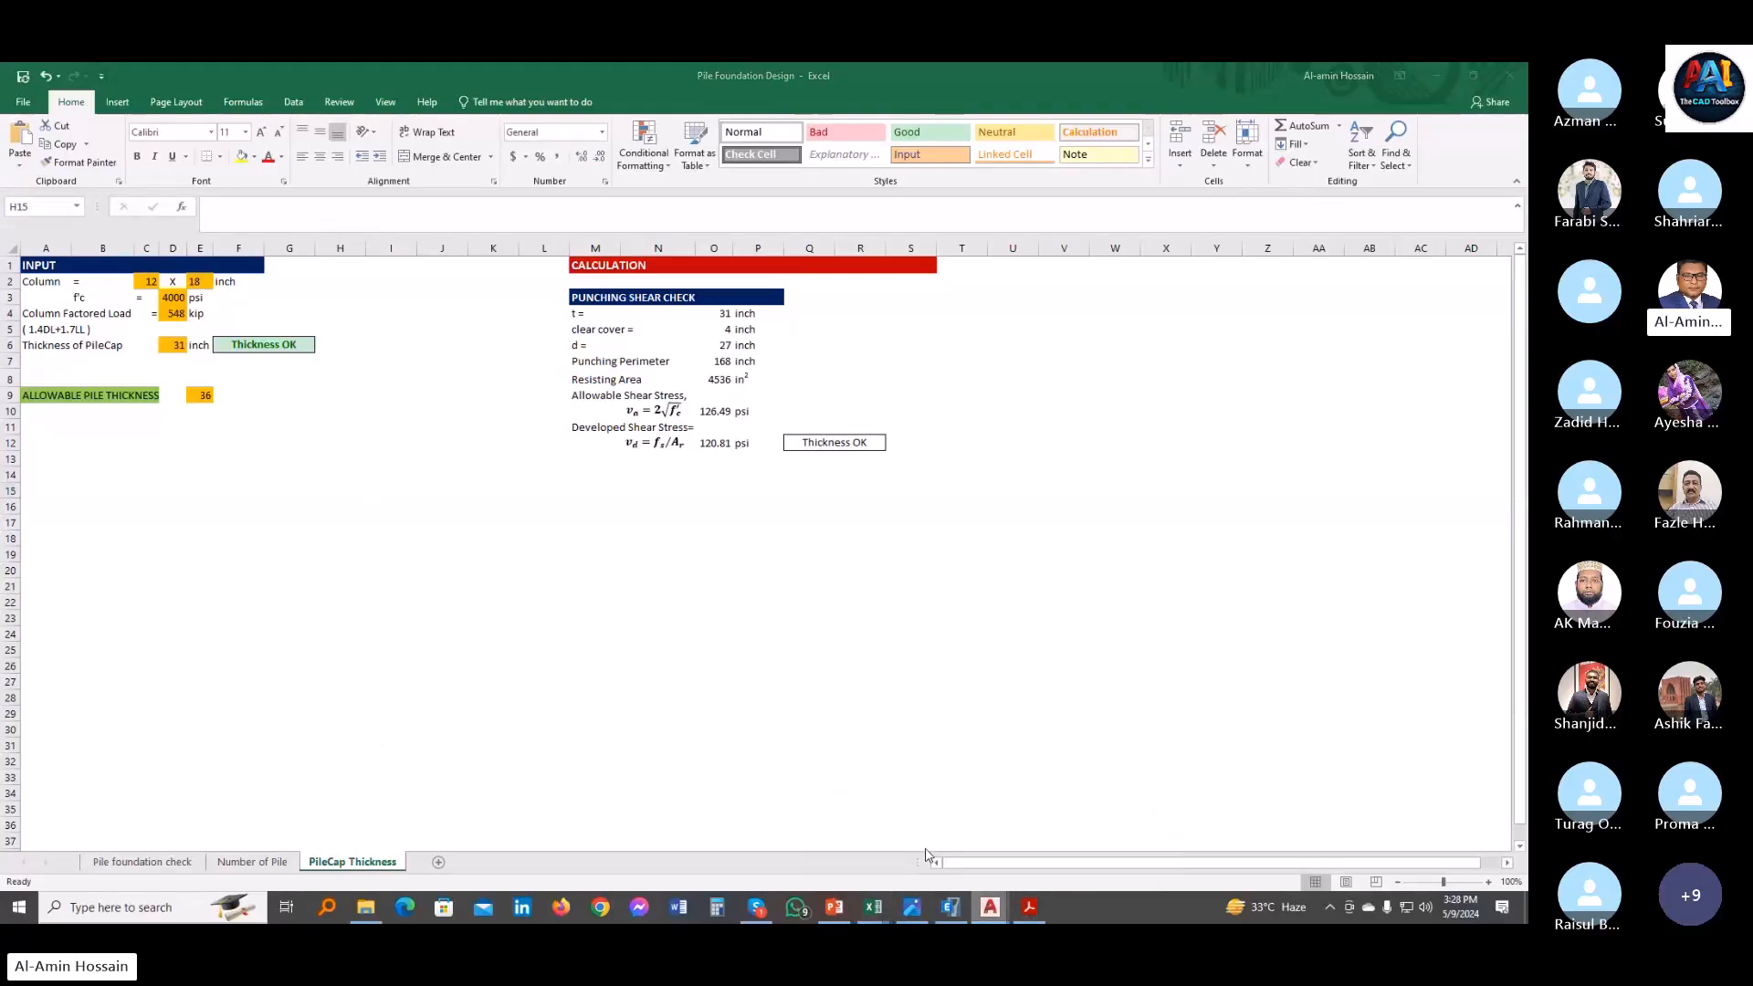
# - Switch to the layout drawing in Civil 3D and copy the C2 label straight down beside the pile cap
pyautogui.click(992, 908)
pyautogui.hotkey('ctrl', 'Tab')
pyautogui.scroll(-5, 509, 638)
pyautogui.scroll(8, 395, 612)
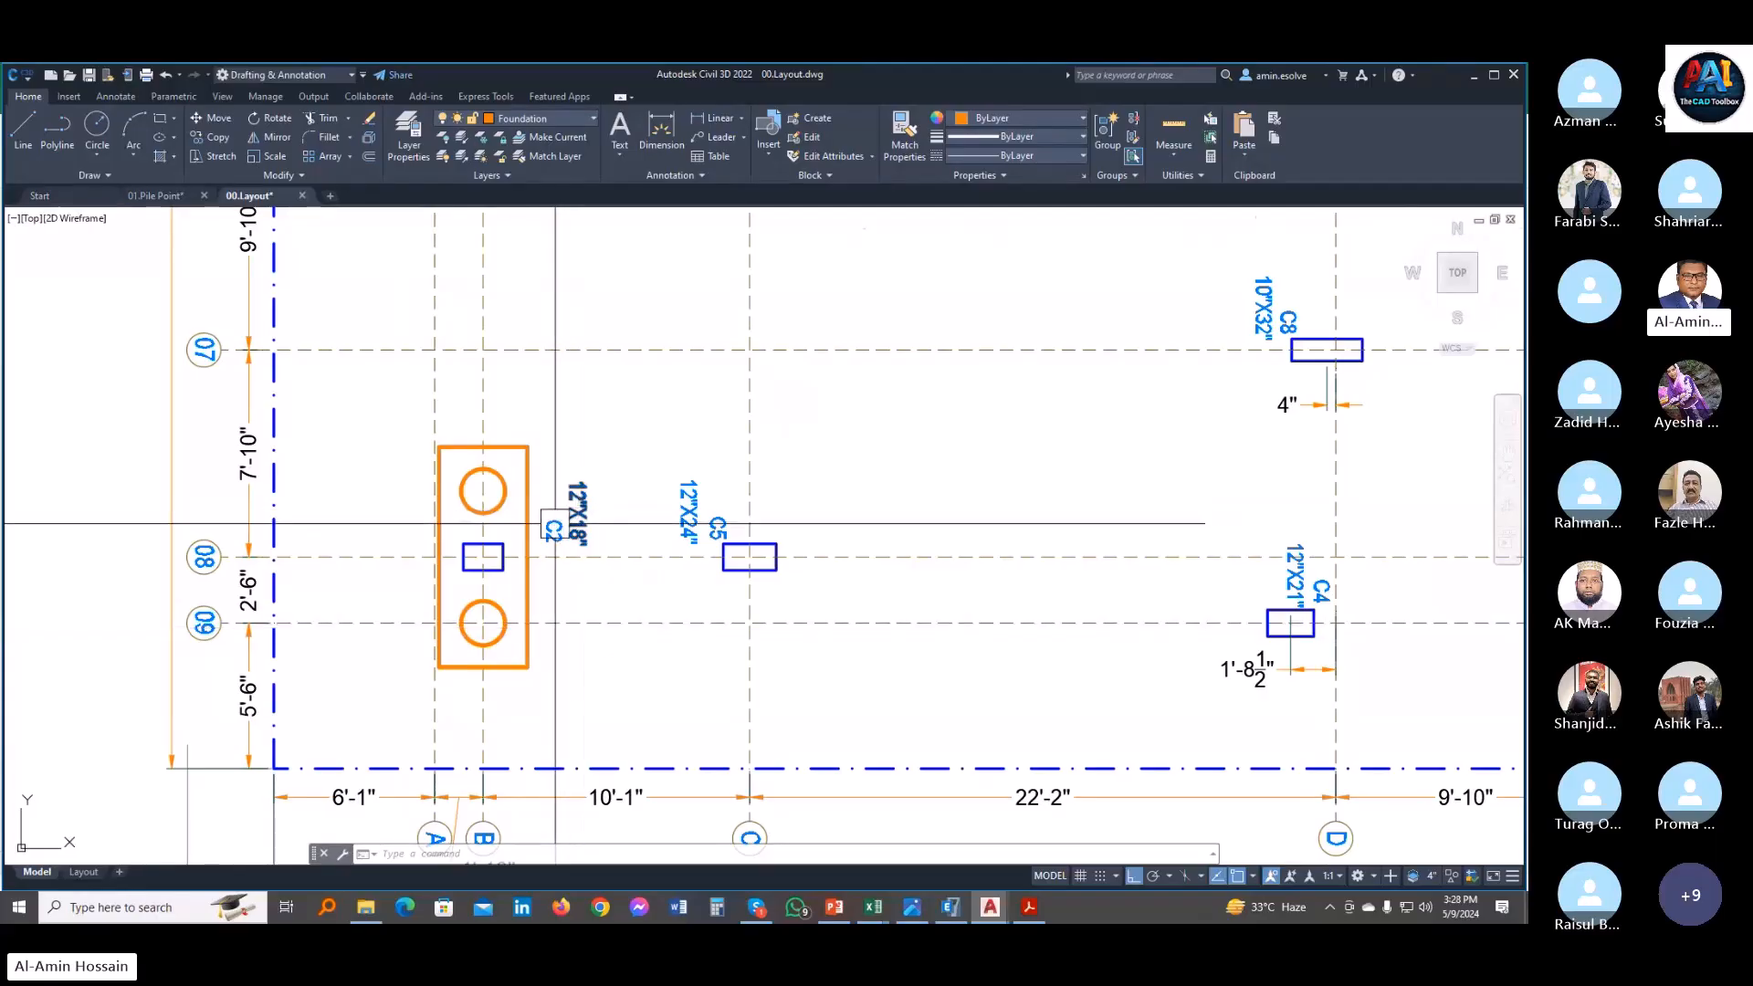
pyautogui.scroll(-5, 553, 511)
pyautogui.scroll(6, 542, 526)
pyautogui.click(570, 527)
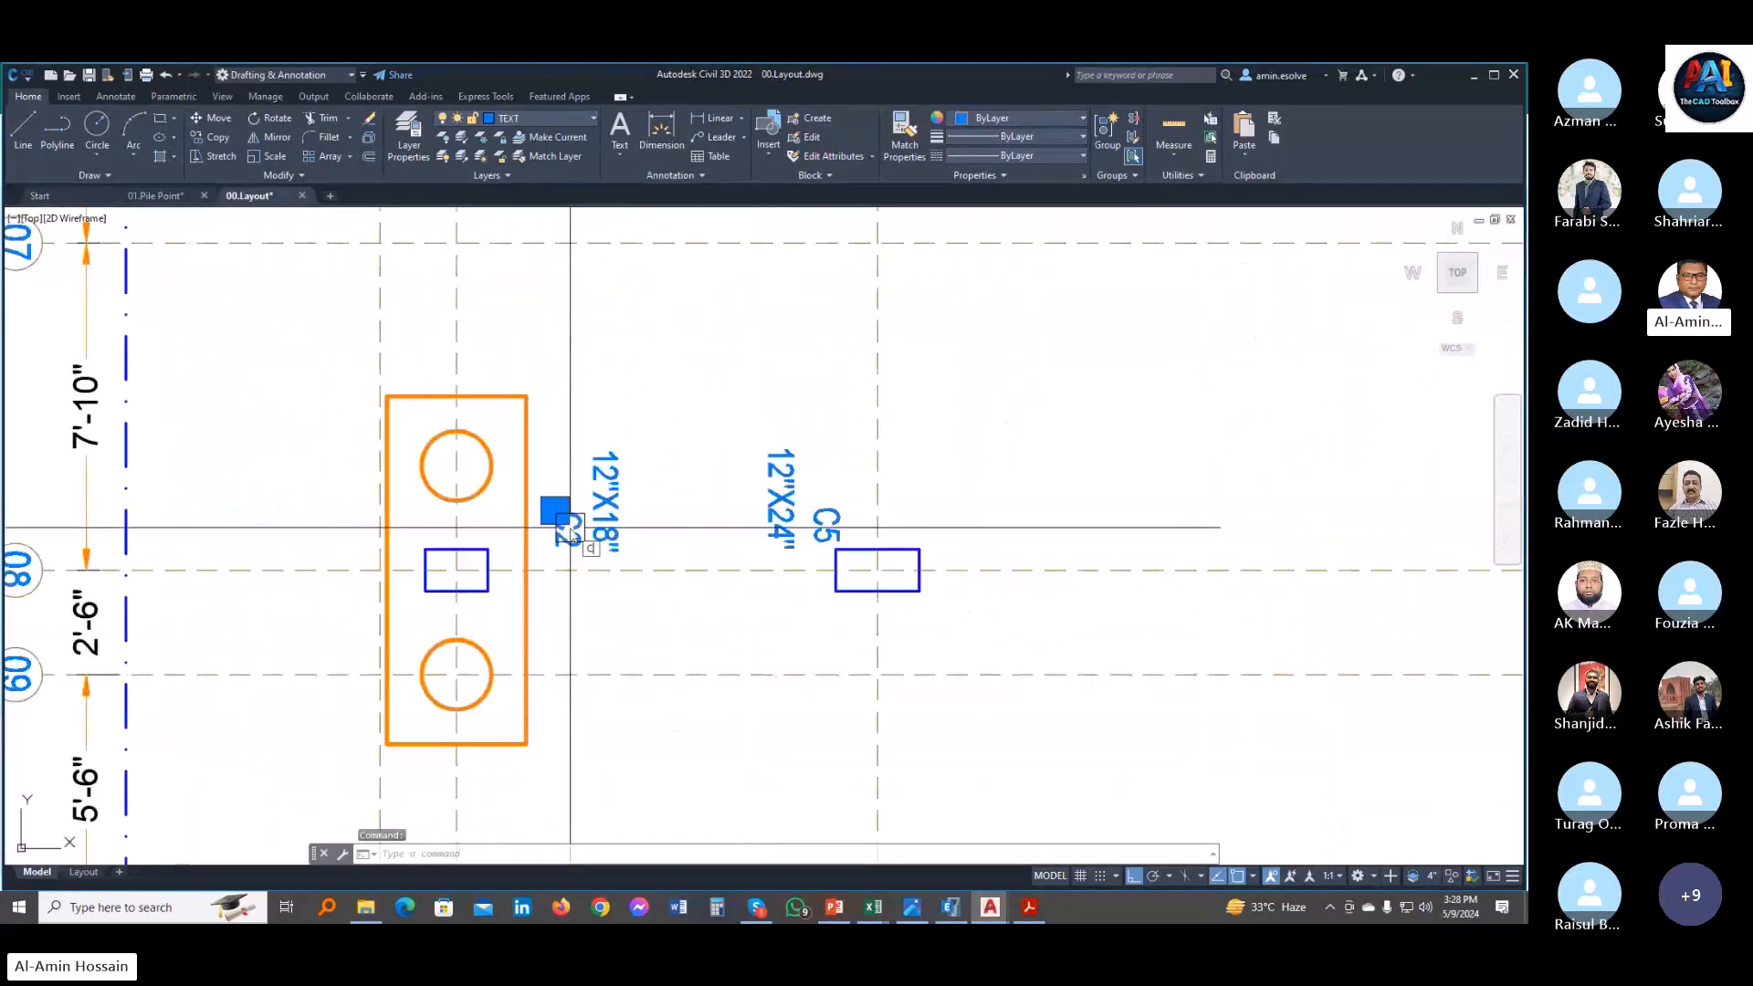
pyautogui.write('co')
pyautogui.press('Return')
pyautogui.click(629, 601)
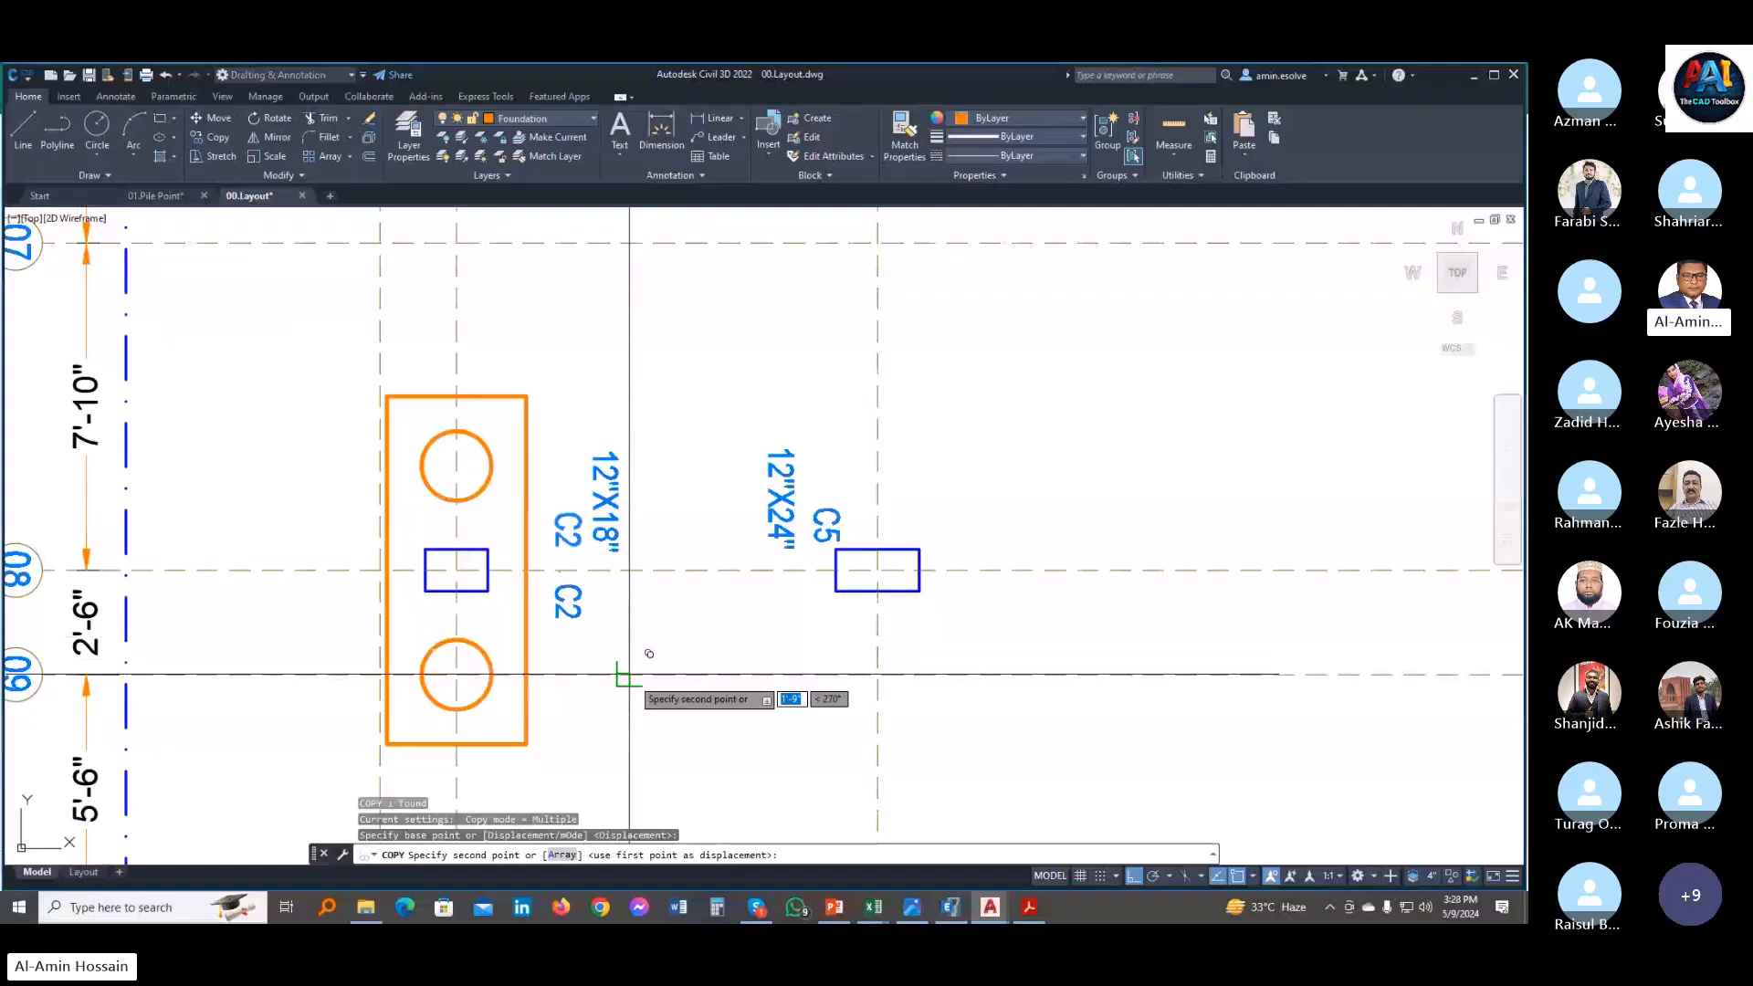
pyautogui.click(629, 673)
pyautogui.press('Escape')
# - Change the text of the copied C2 label to 36
pyautogui.scroll(2, 578, 612)
pyautogui.doubleClick(574, 575)
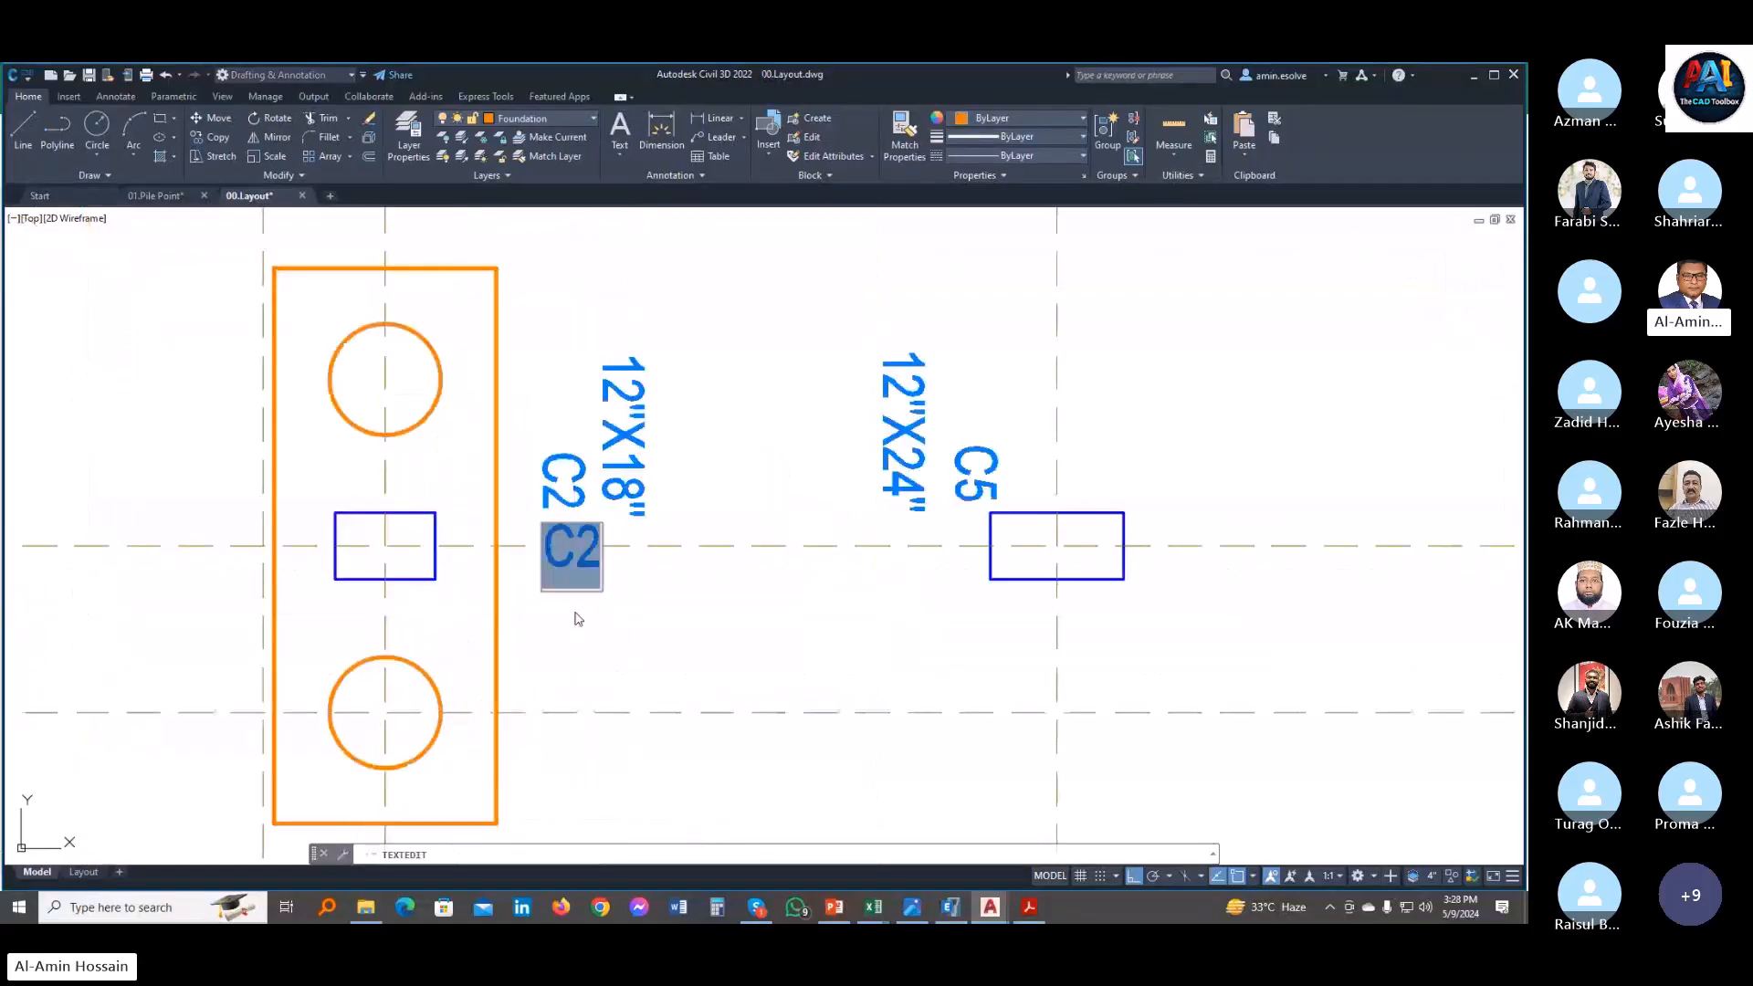
pyautogui.write('36')
pyautogui.click(685, 599)
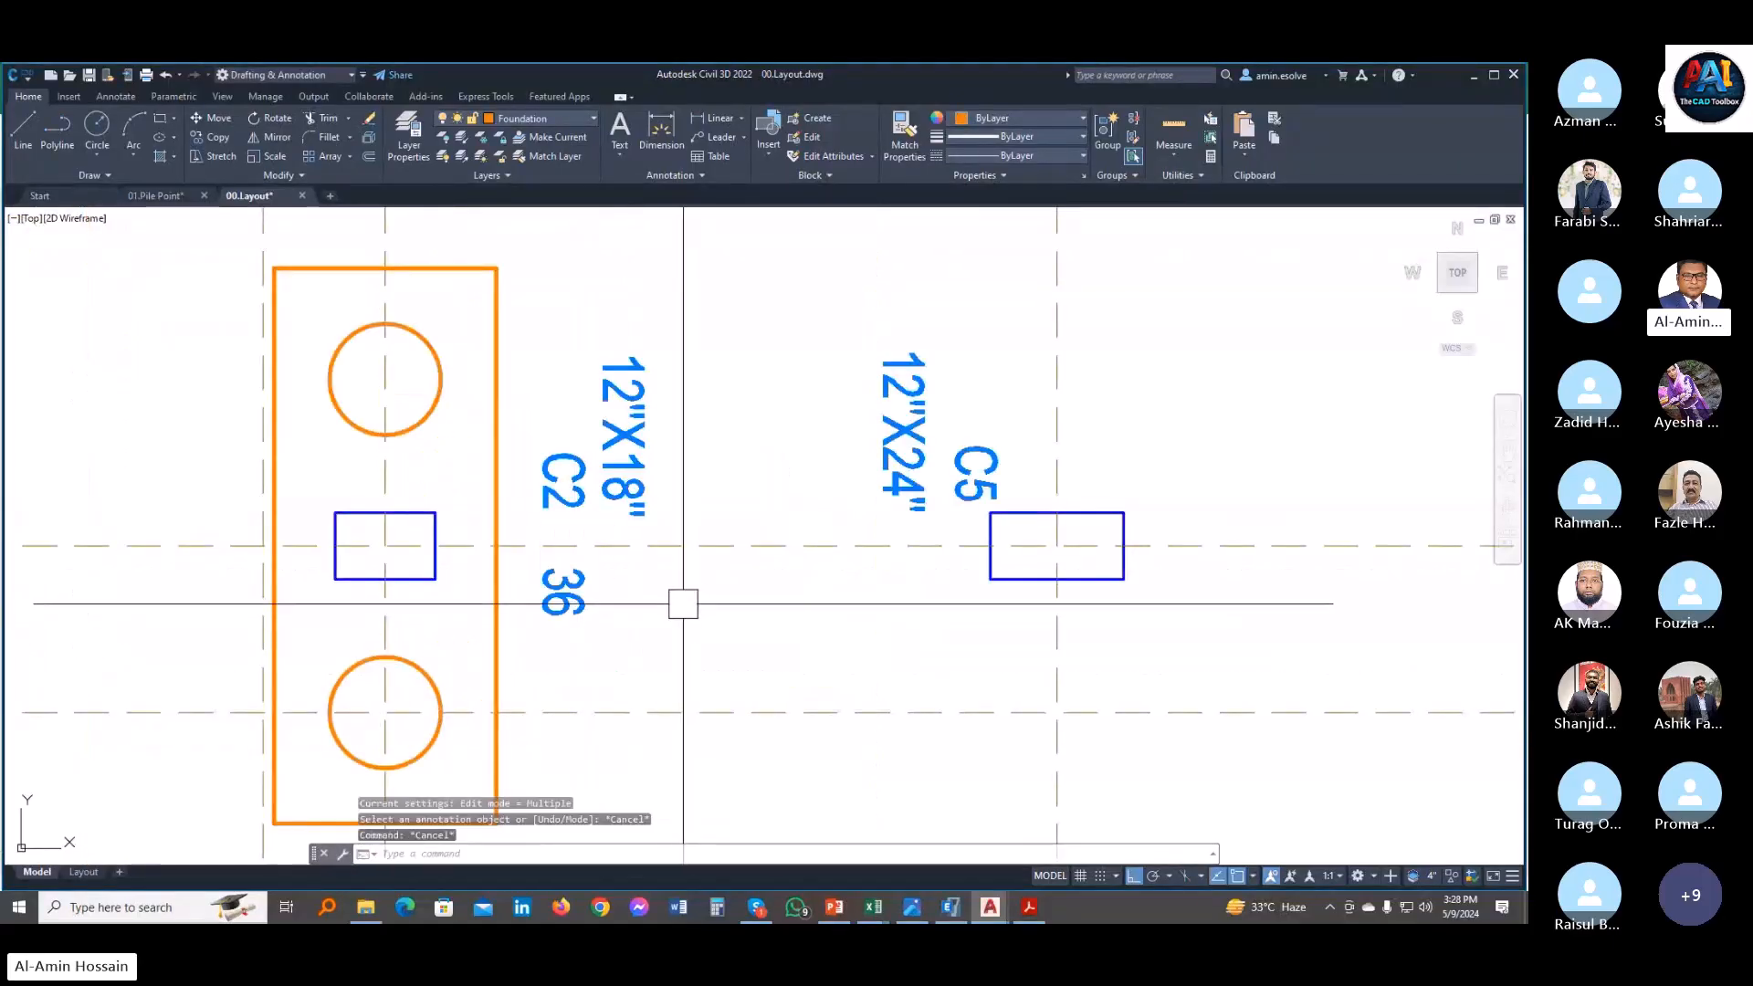